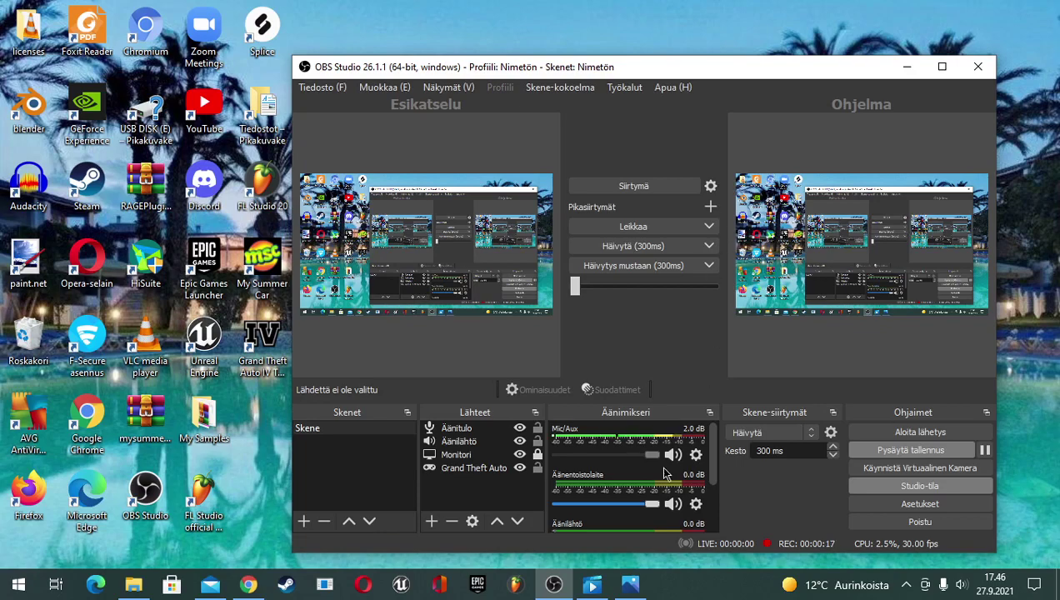
{"action": "scroll", "coordinate": [635, 476], "scroll_direction": "down", "scroll_amount": 3}
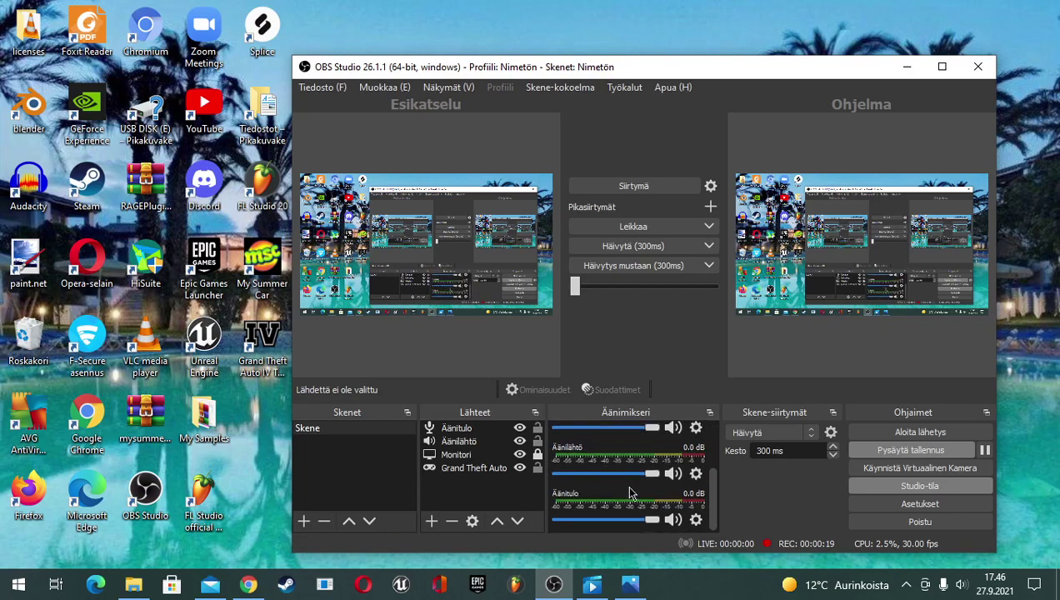
{"action": "scroll", "coordinate": [623, 490], "scroll_direction": "up", "scroll_amount": 3}
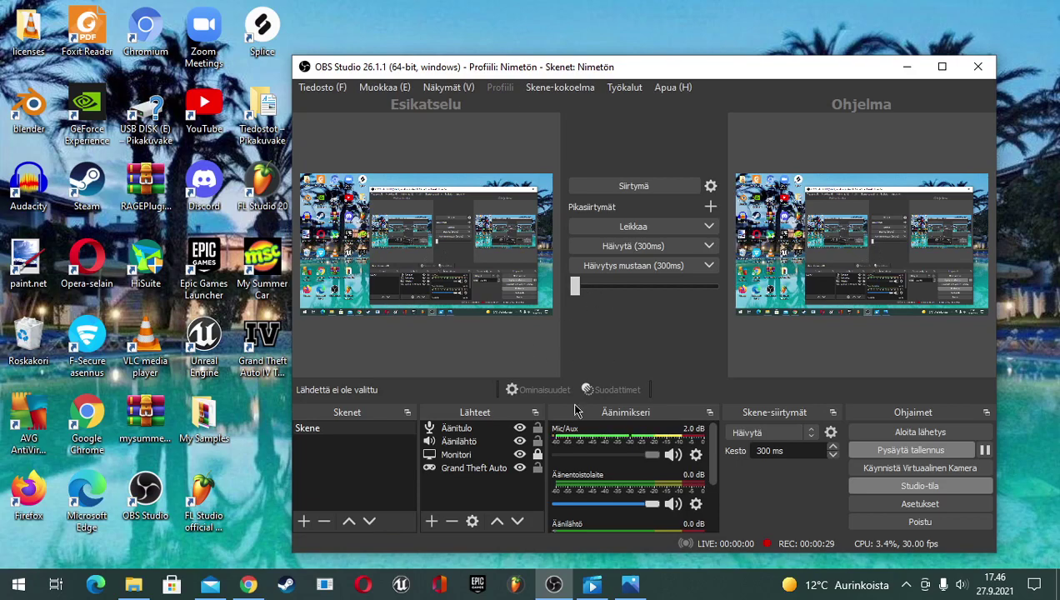
- Switch to FL Studio, open the recent project bigrooom.flp and clear all plugin windows off the playlist
{"action": "left_click", "coordinate": [515, 586]}
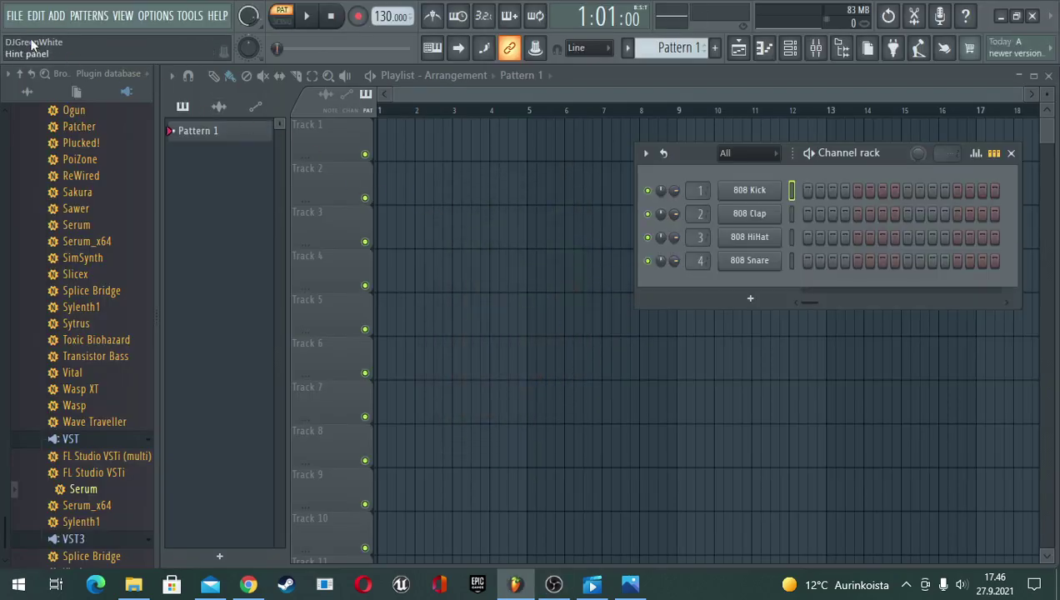
{"action": "left_click", "coordinate": [15, 16]}
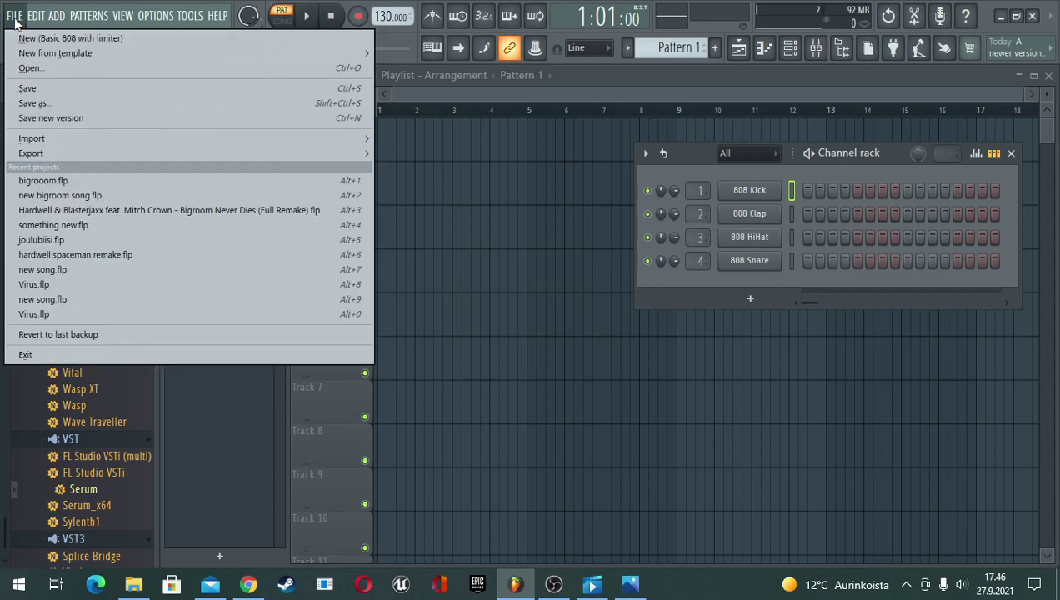
{"action": "left_click", "coordinate": [45, 179]}
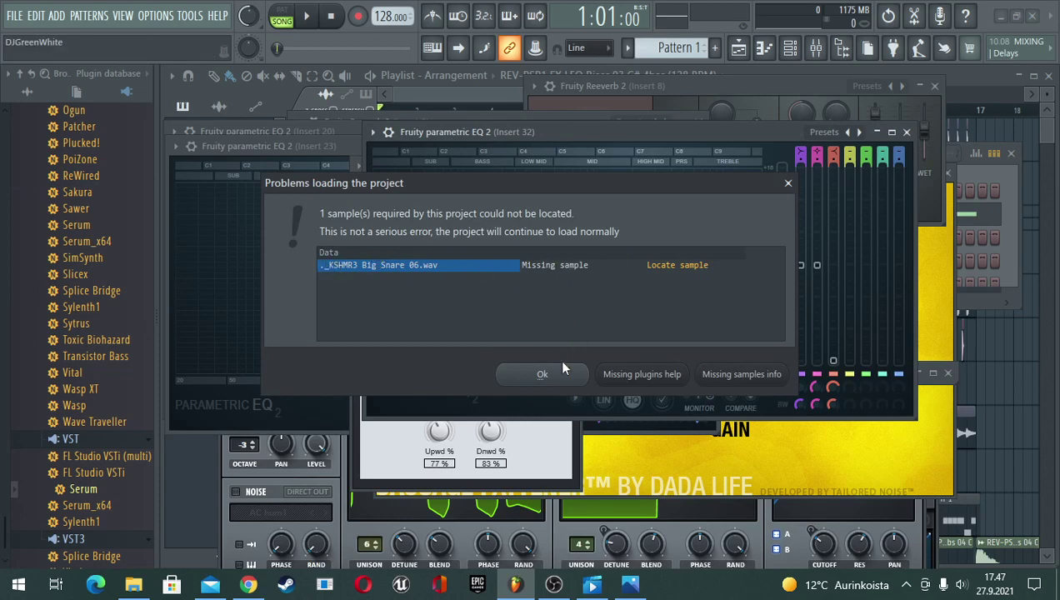
{"action": "left_click", "coordinate": [544, 375]}
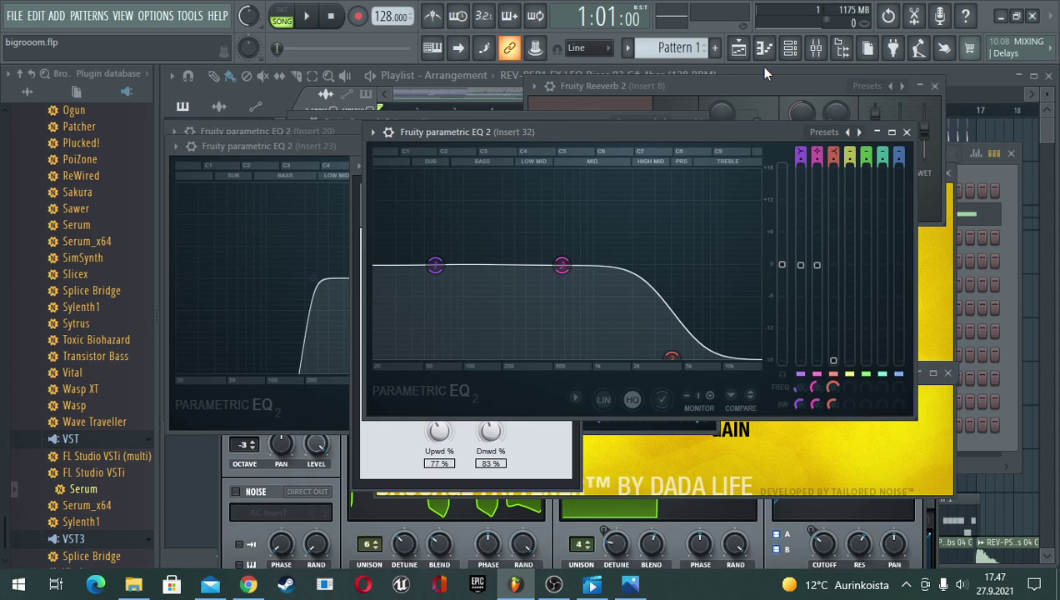
{"action": "key", "text": "F12"}
- Look through the playlist arrangement from the drum tracks down to the Drop Melody clips on Tracks 40 to 42
{"action": "scroll", "coordinate": [490, 281], "scroll_direction": "down", "scroll_amount": 6}
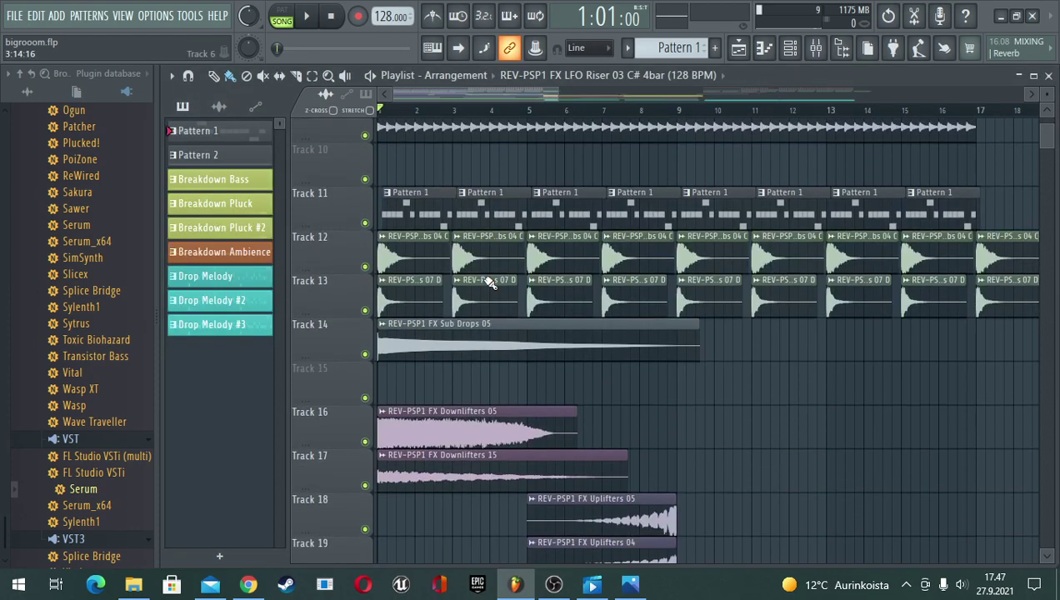
{"action": "scroll", "coordinate": [488, 279], "scroll_direction": "up", "scroll_amount": 3}
{"action": "scroll", "coordinate": [542, 117], "scroll_direction": "down", "scroll_amount": 4}
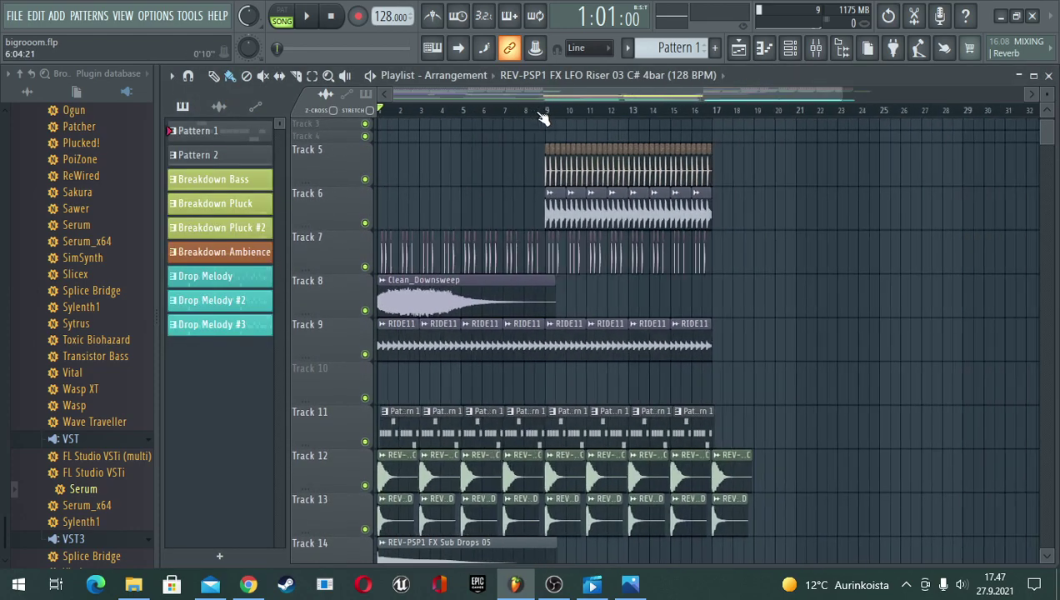
{"action": "scroll", "coordinate": [676, 301], "scroll_direction": "down", "scroll_amount": 7}
{"action": "scroll", "coordinate": [666, 304], "scroll_direction": "down", "scroll_amount": 6}
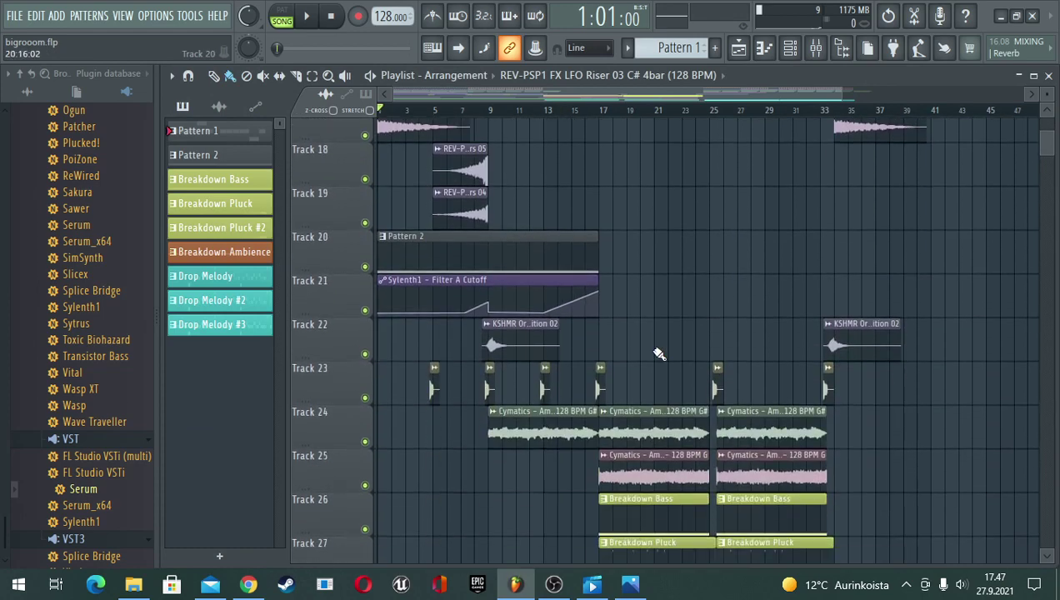
{"action": "scroll", "coordinate": [655, 357], "scroll_direction": "down", "scroll_amount": 7}
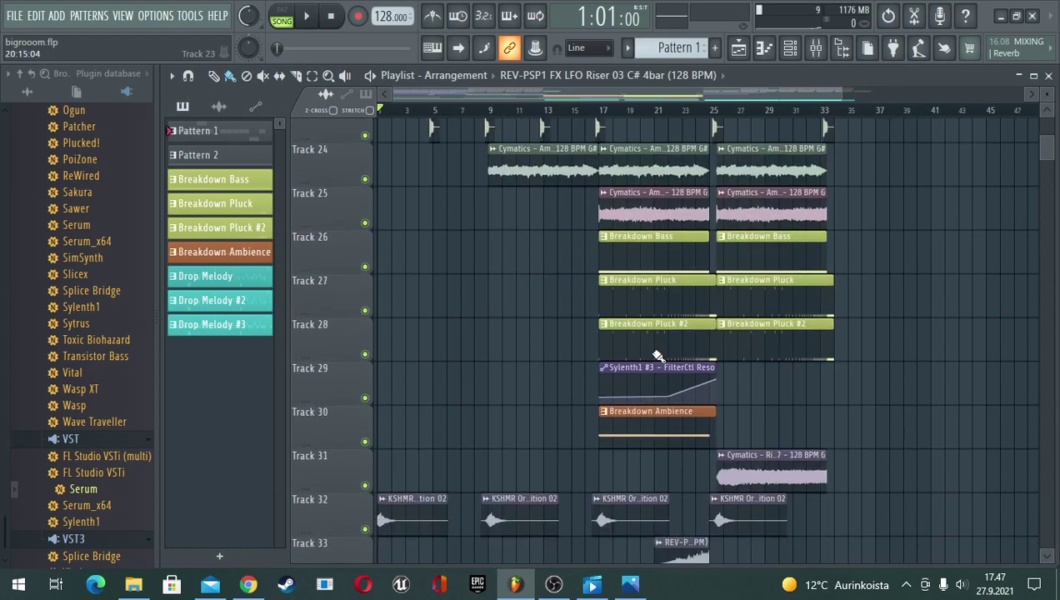
{"action": "scroll", "coordinate": [650, 358], "scroll_direction": "down", "scroll_amount": 6}
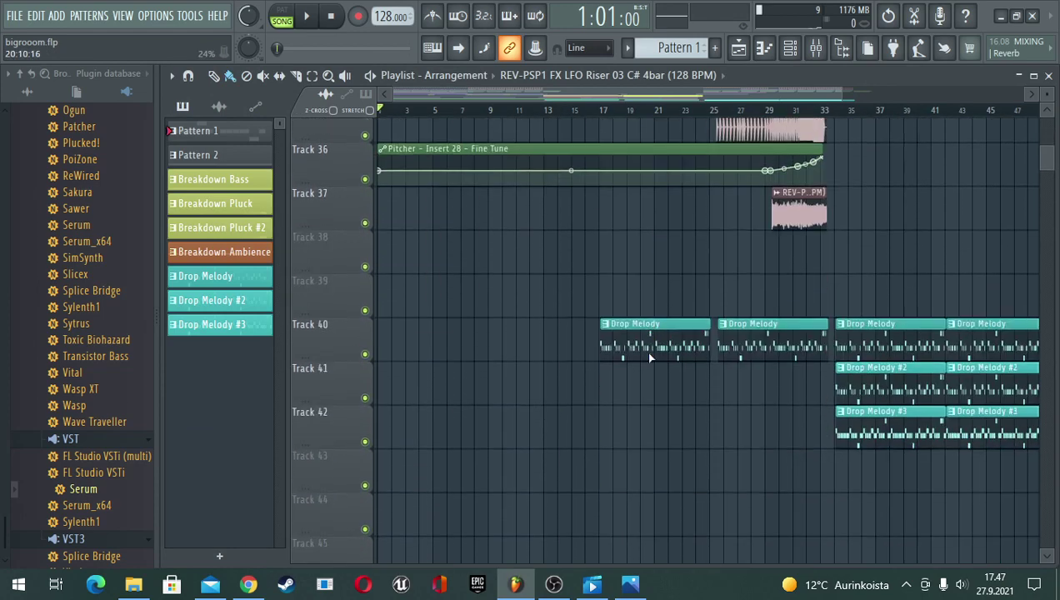
{"action": "scroll", "coordinate": [650, 358], "scroll_direction": "up", "scroll_amount": 2}
{"action": "scroll", "coordinate": [650, 359], "scroll_direction": "up", "scroll_amount": 17}
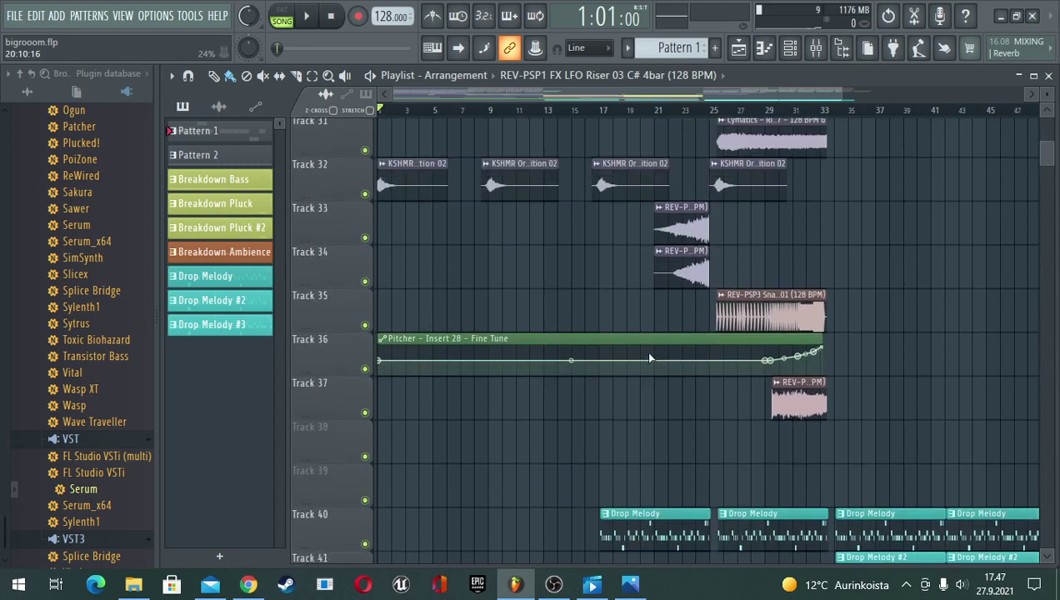
{"action": "scroll", "coordinate": [649, 360], "scroll_direction": "up", "scroll_amount": 7}
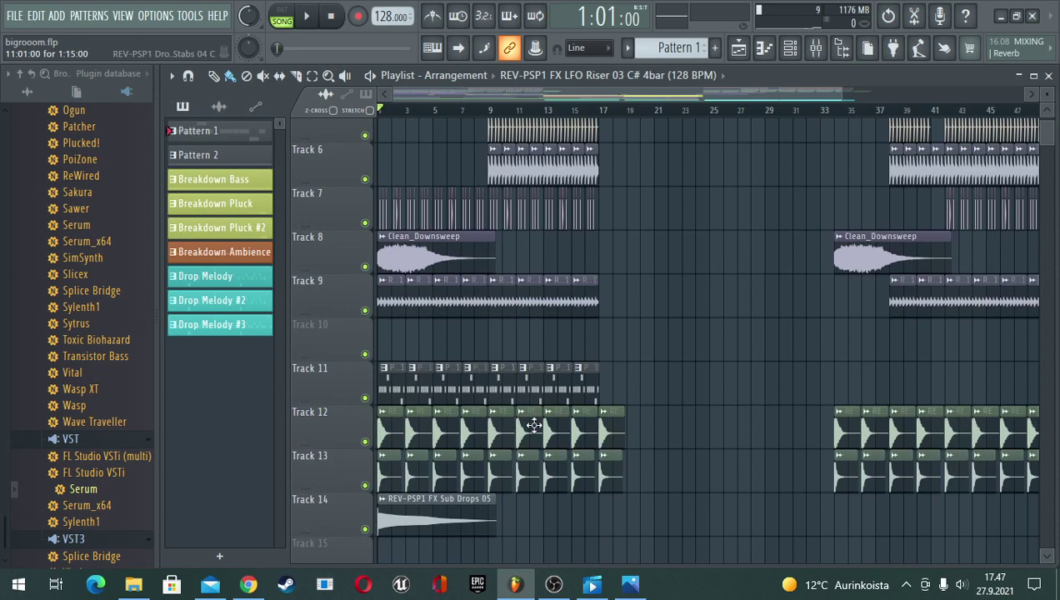
{"action": "scroll", "coordinate": [533, 425], "scroll_direction": "down", "scroll_amount": 9}
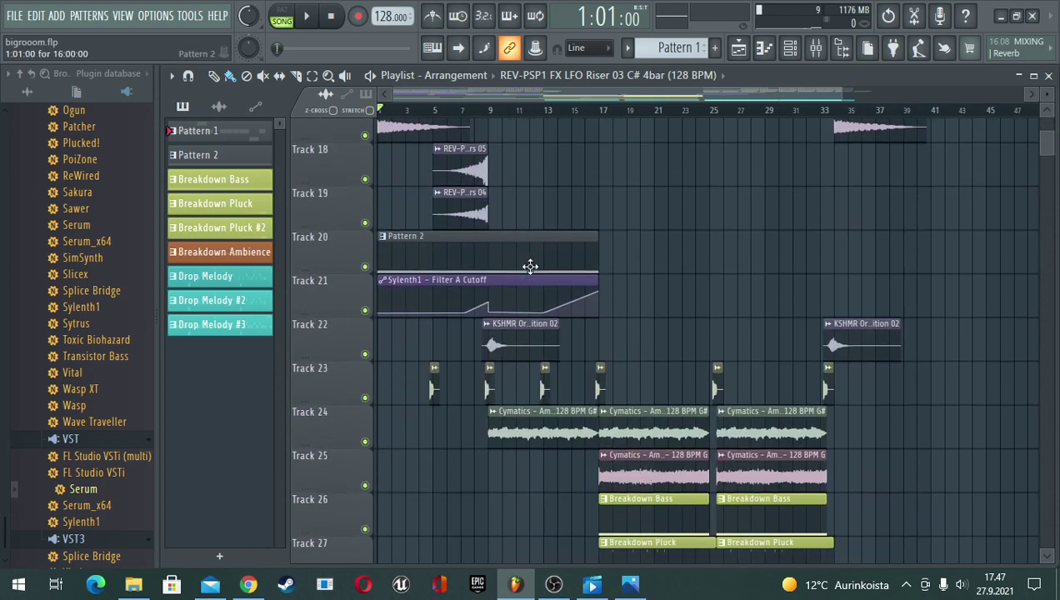
{"action": "scroll", "coordinate": [528, 293], "scroll_direction": "up", "scroll_amount": 8}
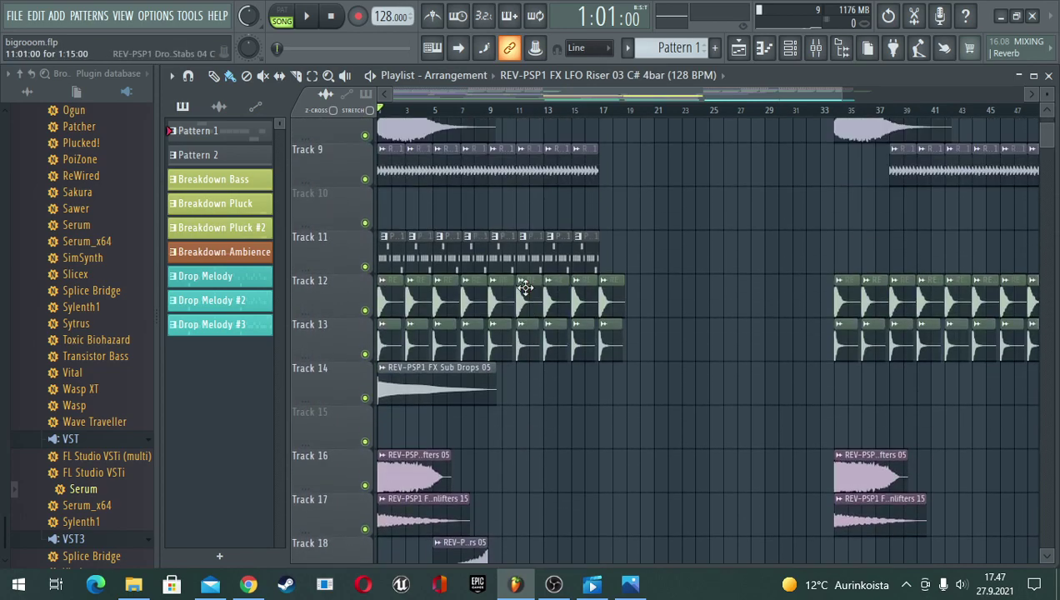
- Play the song from the start while viewing the whole arrangement from Track 1
{"action": "key", "text": "space"}
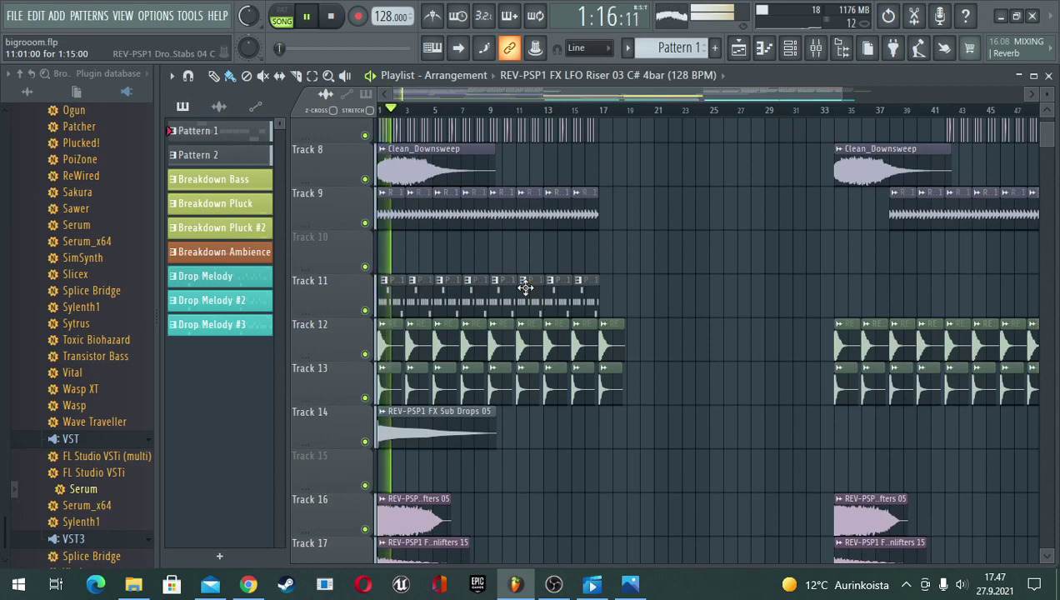
{"action": "scroll", "coordinate": [635, 249], "scroll_direction": "up", "scroll_amount": 5}
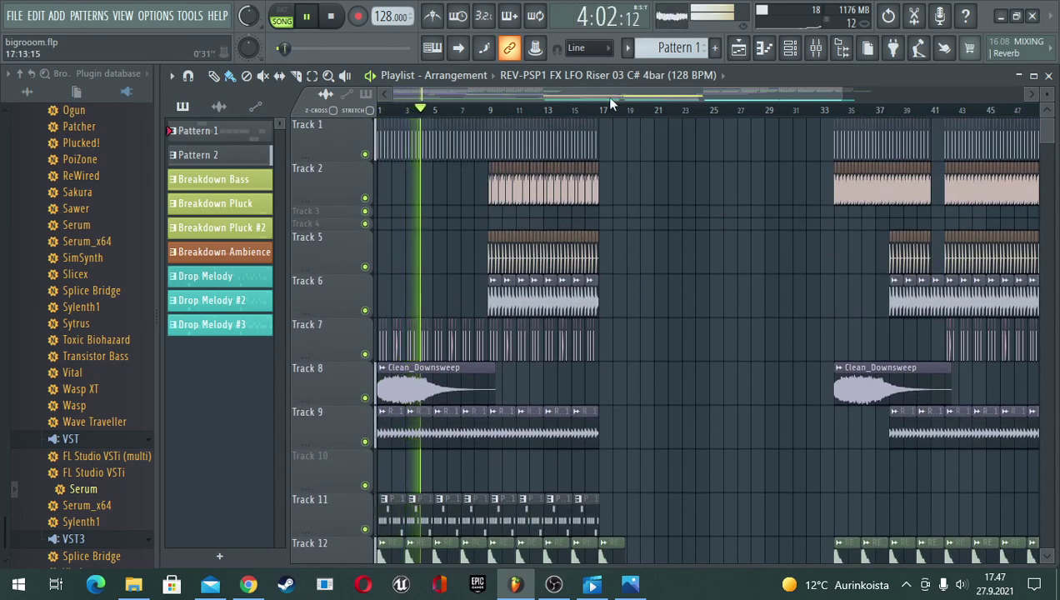
{"action": "scroll", "coordinate": [618, 114], "scroll_direction": "down", "scroll_amount": 2}
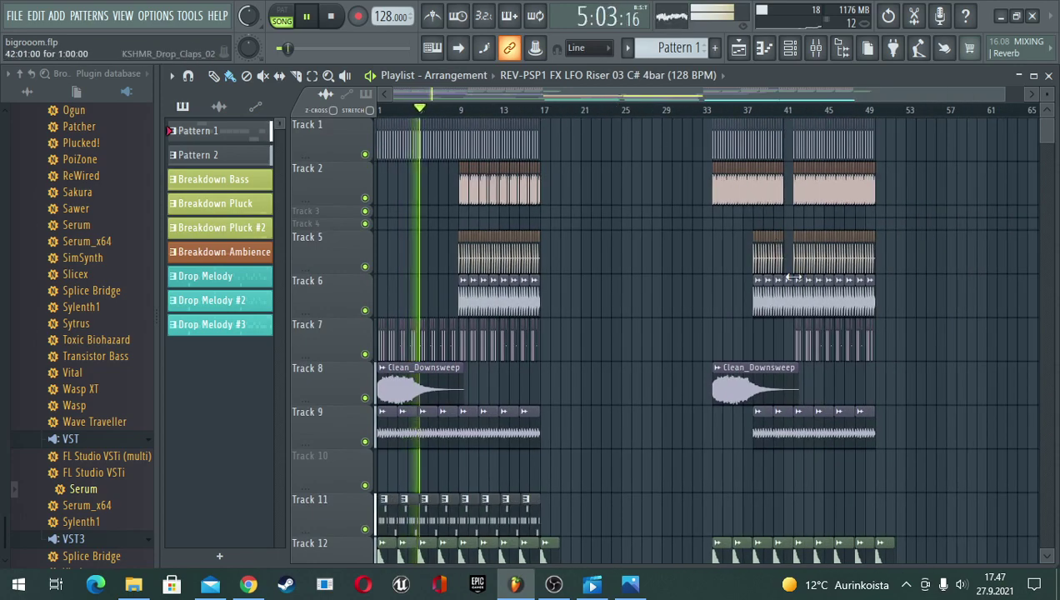
- Fill the gap at bar 41 on Track 5 with four KSHMR_Claps_07_-_Tightest_Clap clips
{"action": "scroll", "coordinate": [781, 117], "scroll_direction": "up", "scroll_amount": 5}
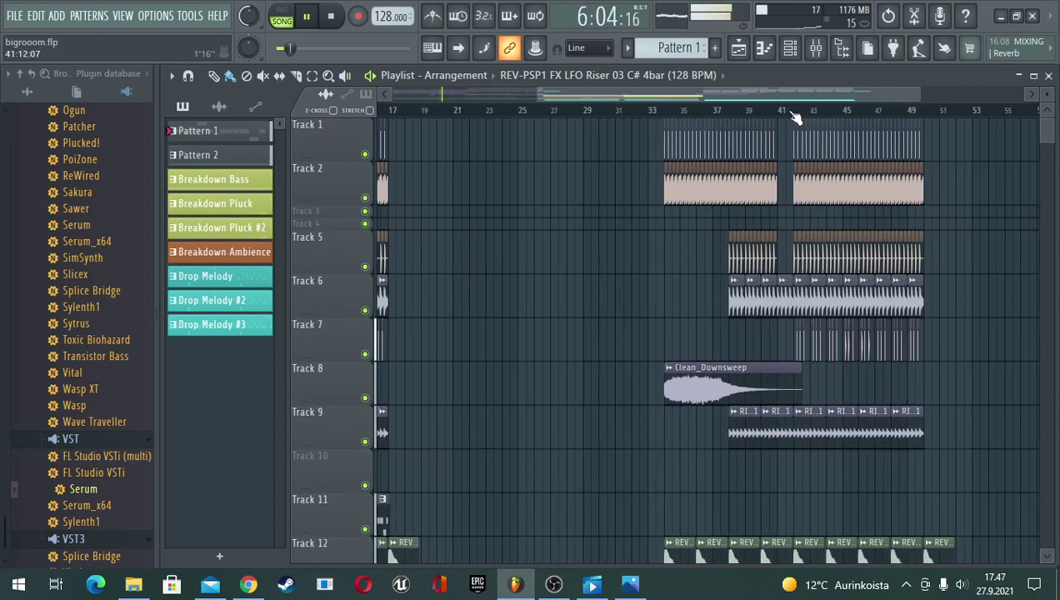
{"action": "left_click", "coordinate": [746, 251]}
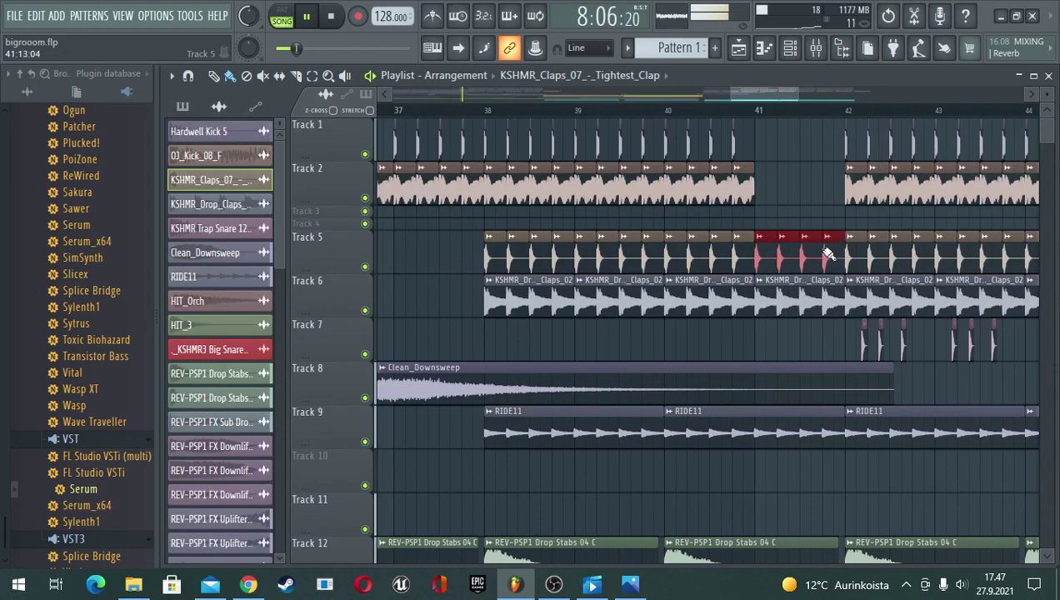
{"action": "scroll", "coordinate": [765, 120], "scroll_direction": "down", "scroll_amount": 5}
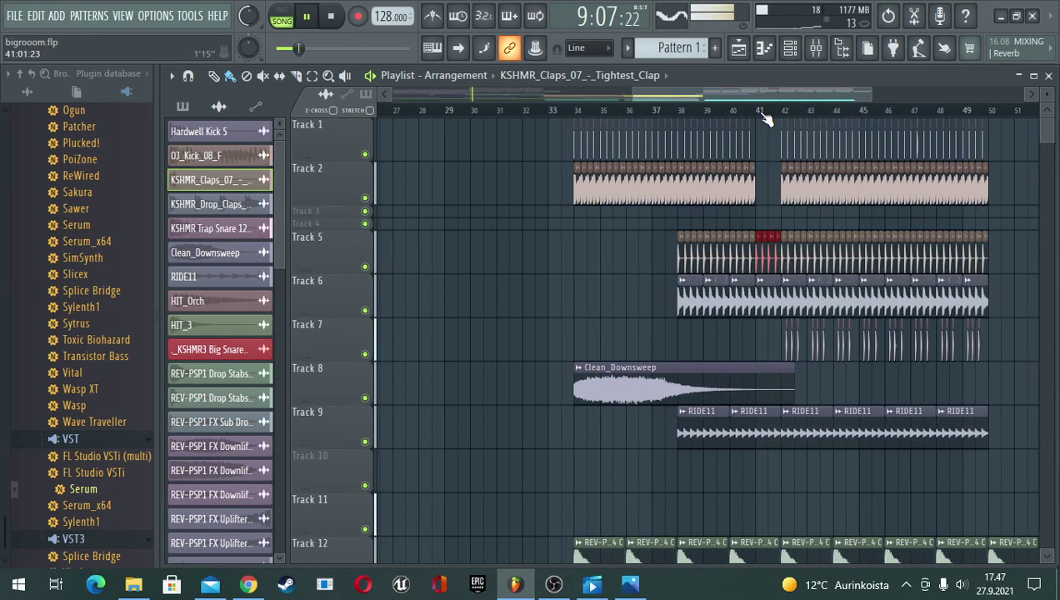
- Follow the playing song through the breakdown and second drop with all tracks in view, and stop it past bar 49
{"action": "left_click_drag", "start_coordinate": [771, 92], "coordinate": [517, 125]}
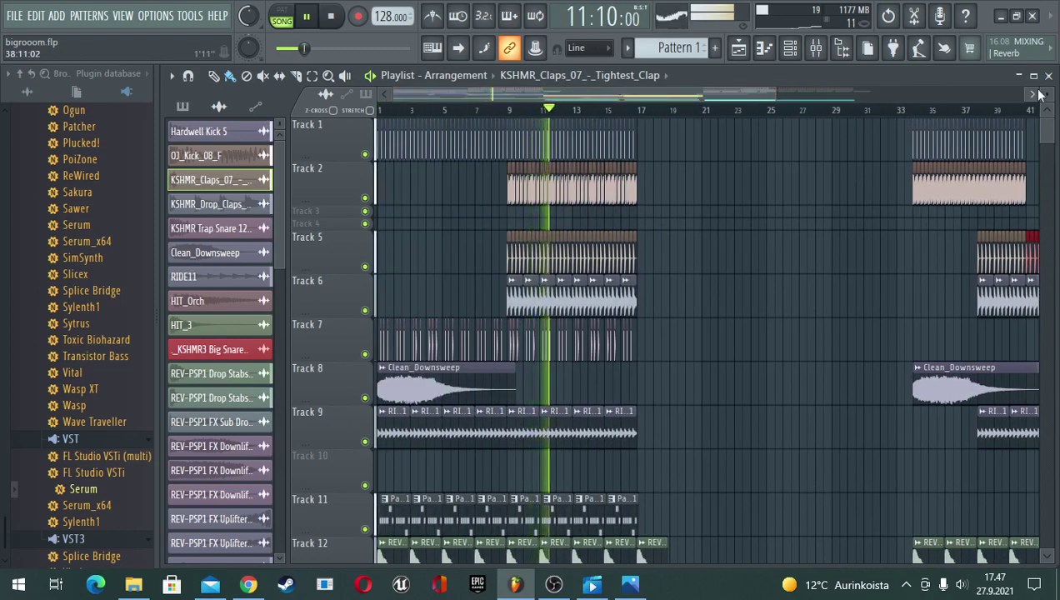
{"action": "left_click_drag", "start_coordinate": [1047, 98], "coordinate": [1048, 92]}
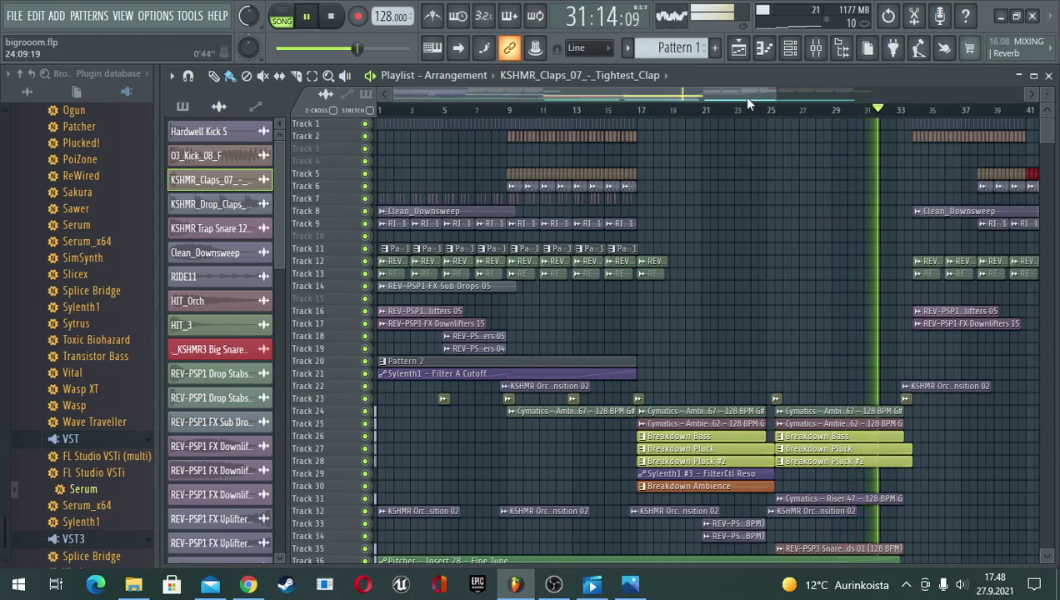
{"action": "left_click_drag", "start_coordinate": [742, 94], "coordinate": [905, 101]}
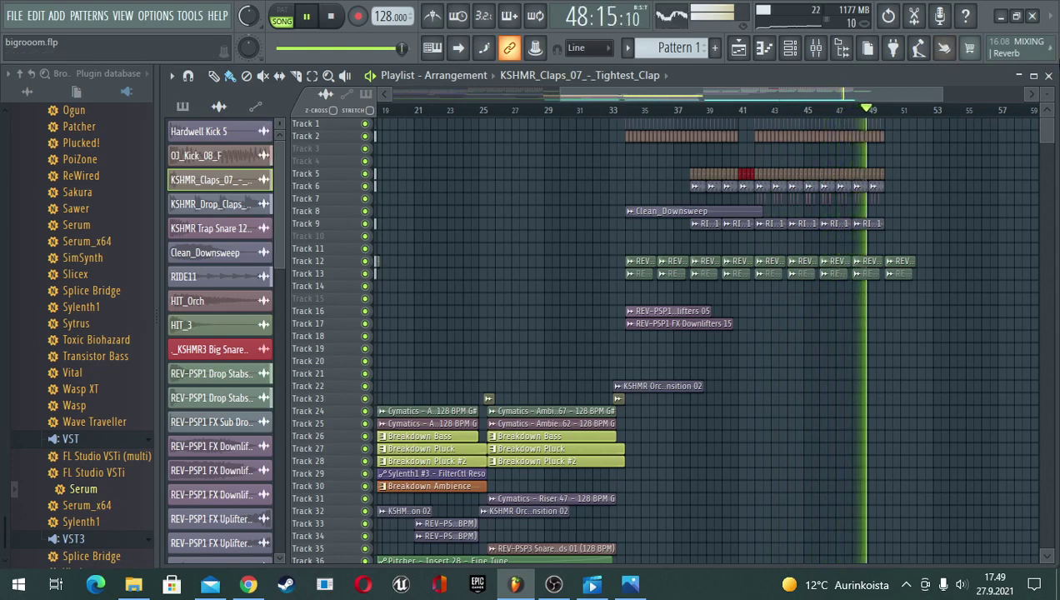
{"action": "left_click_drag", "start_coordinate": [1048, 93], "coordinate": [1047, 97]}
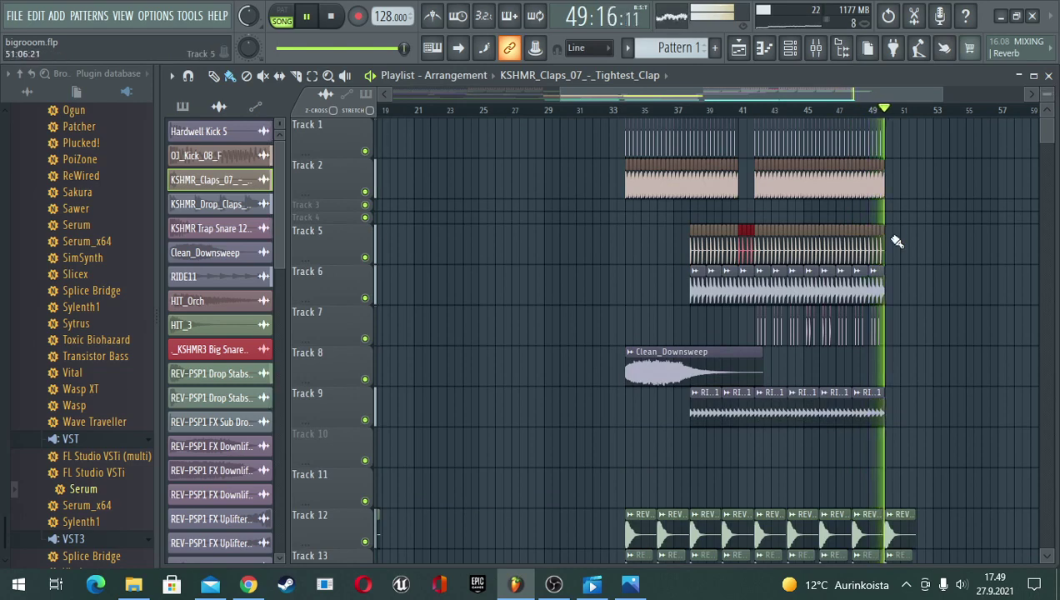
{"action": "scroll", "coordinate": [887, 243], "scroll_direction": "down", "scroll_amount": 1}
{"action": "key", "text": "space"}
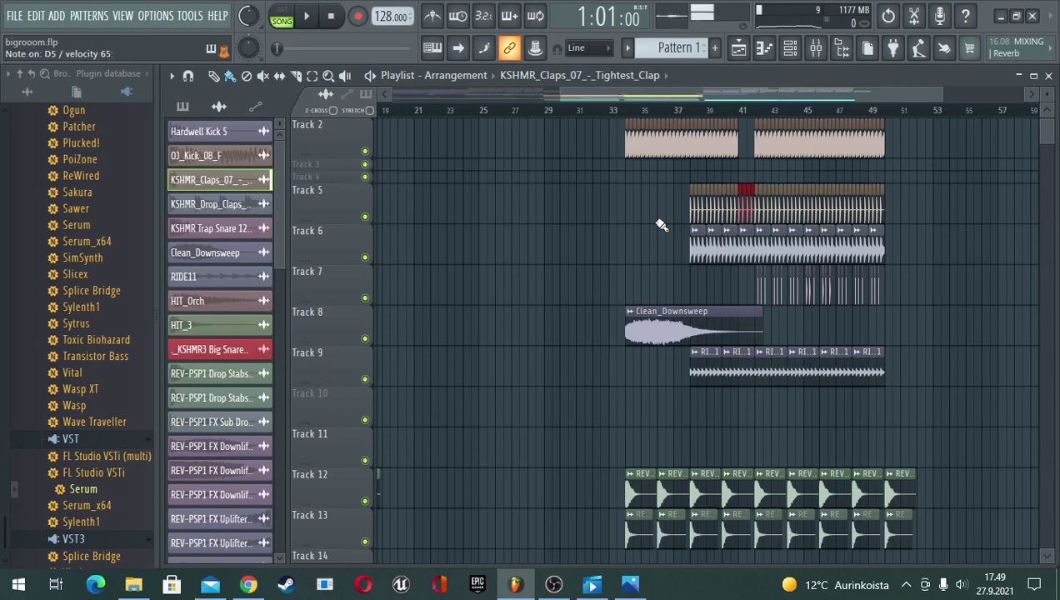
- Select the Drop Melody pattern from Track 40 and show its Serum #2 notes in the piano roll
{"action": "scroll", "coordinate": [661, 225], "scroll_direction": "down", "scroll_amount": 10}
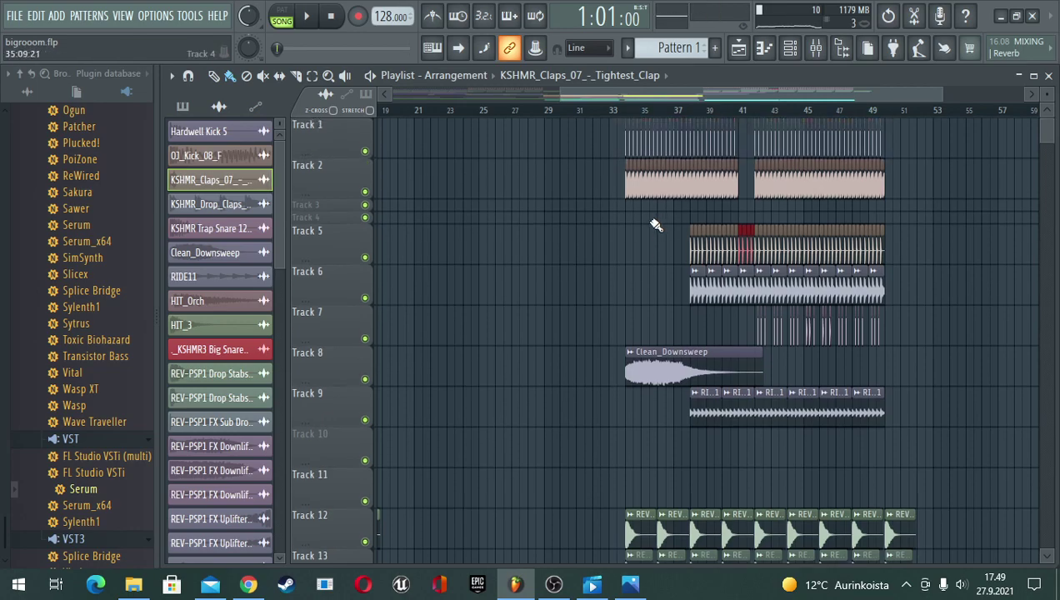
{"action": "scroll", "coordinate": [640, 310], "scroll_direction": "down", "scroll_amount": 6}
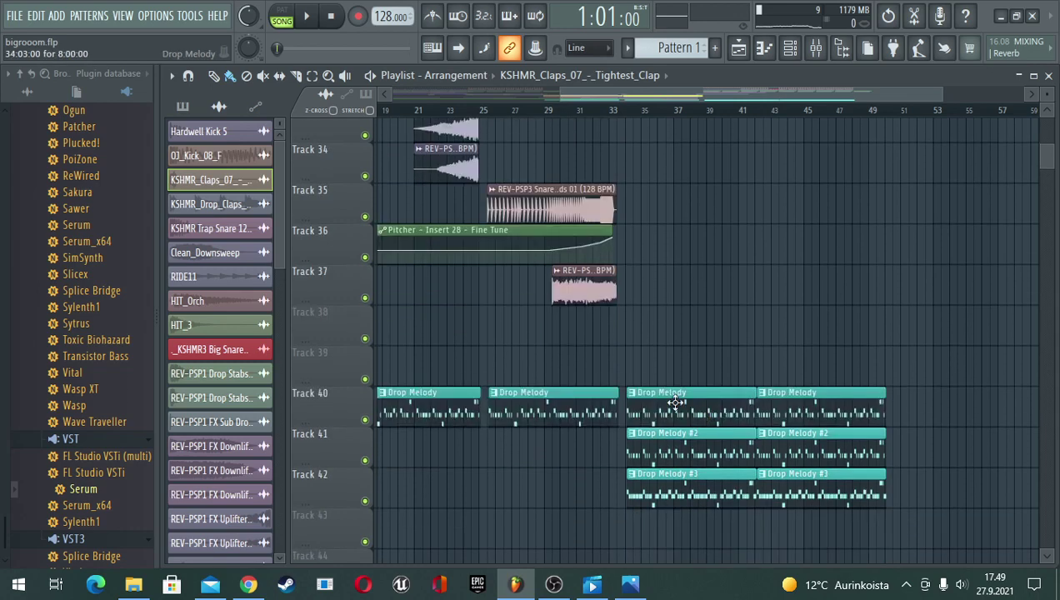
{"action": "left_click", "coordinate": [676, 402]}
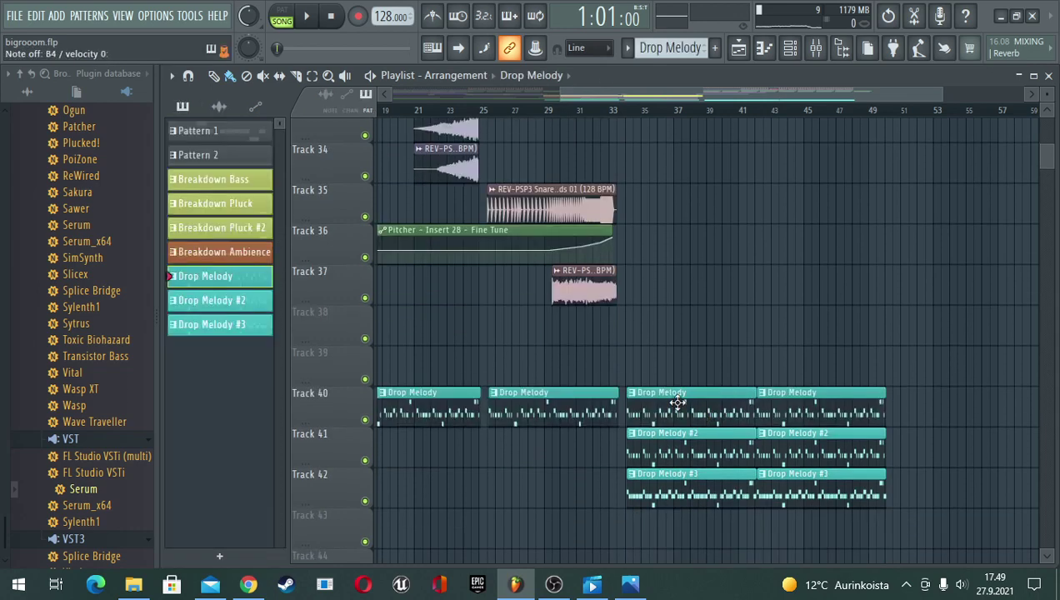
{"action": "left_click", "coordinate": [765, 49]}
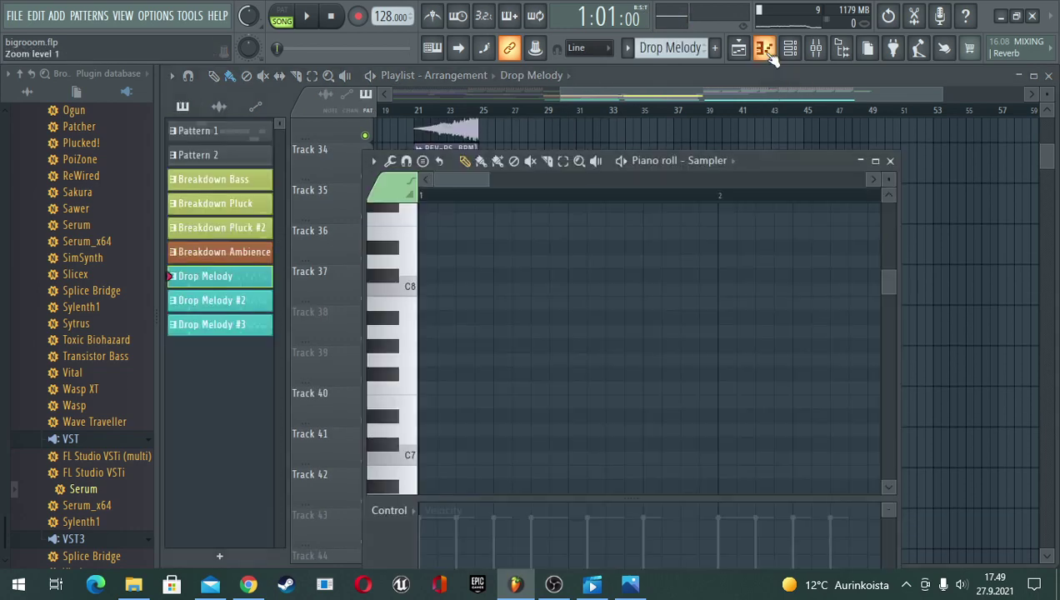
{"action": "left_click", "coordinate": [722, 162]}
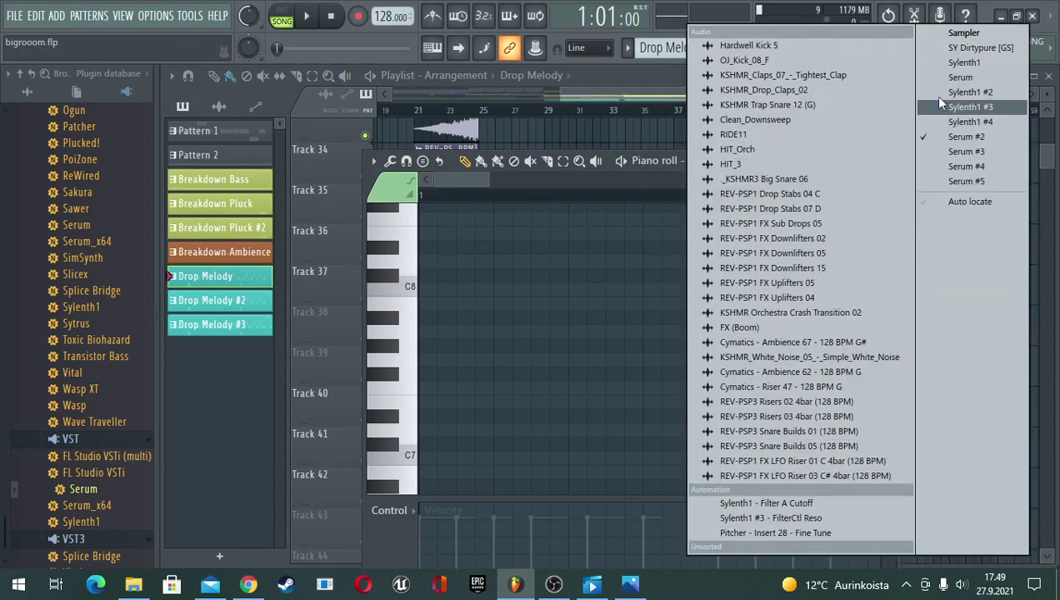
{"action": "left_click", "coordinate": [950, 136]}
{"action": "left_click_drag", "start_coordinate": [759, 164], "coordinate": [783, 126]}
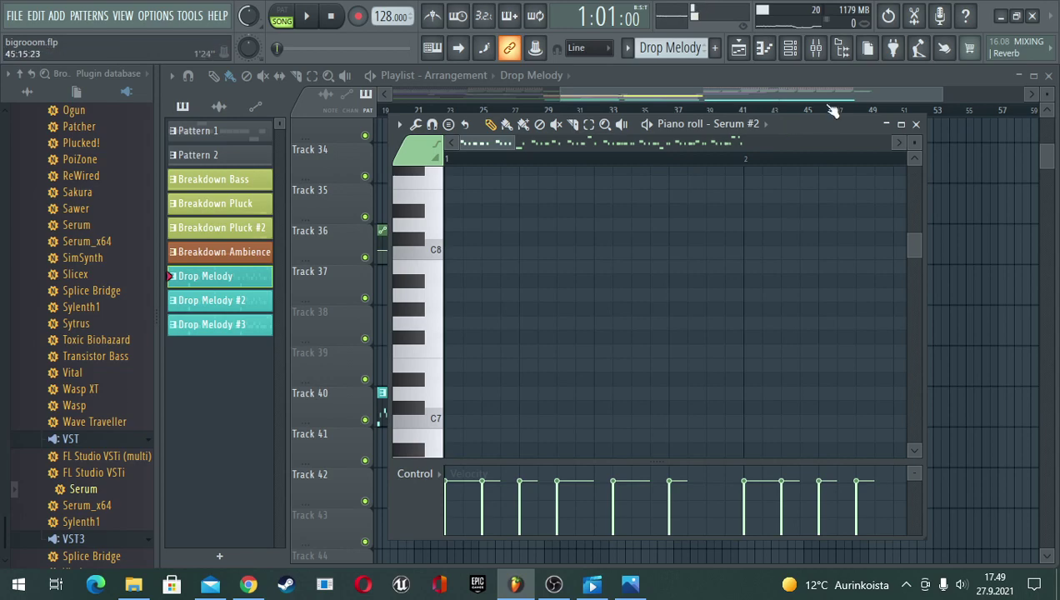
- Minimize the piano roll and review the playlist tracks from the Drop Melody clips back up to Track 1
{"action": "left_click", "coordinate": [886, 124]}
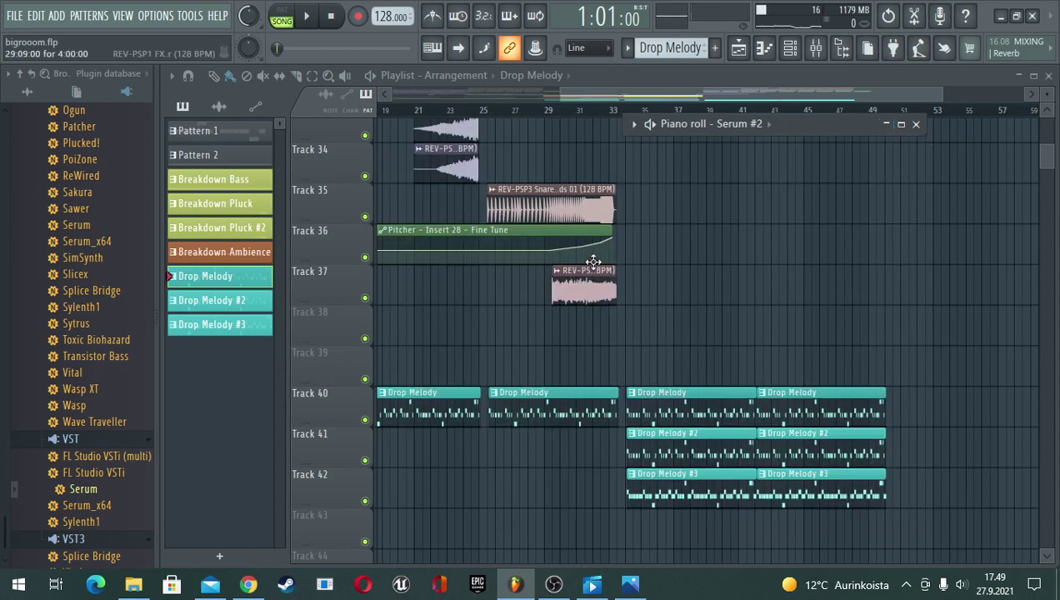
{"action": "scroll", "coordinate": [593, 262], "scroll_direction": "up", "scroll_amount": 4}
{"action": "scroll", "coordinate": [629, 361], "scroll_direction": "up", "scroll_amount": 10}
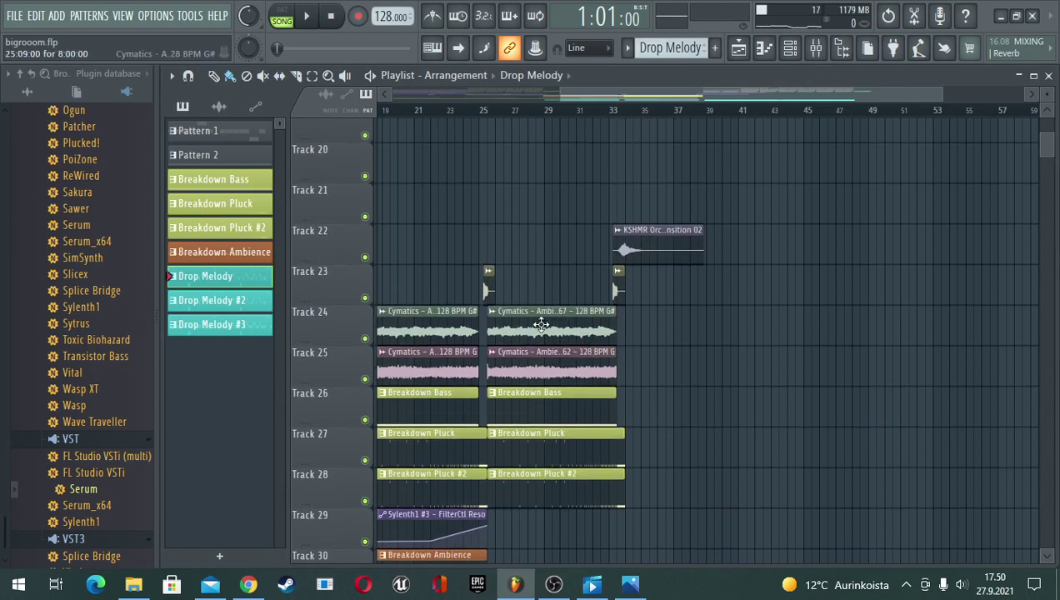
{"action": "scroll", "coordinate": [541, 324], "scroll_direction": "up", "scroll_amount": 19}
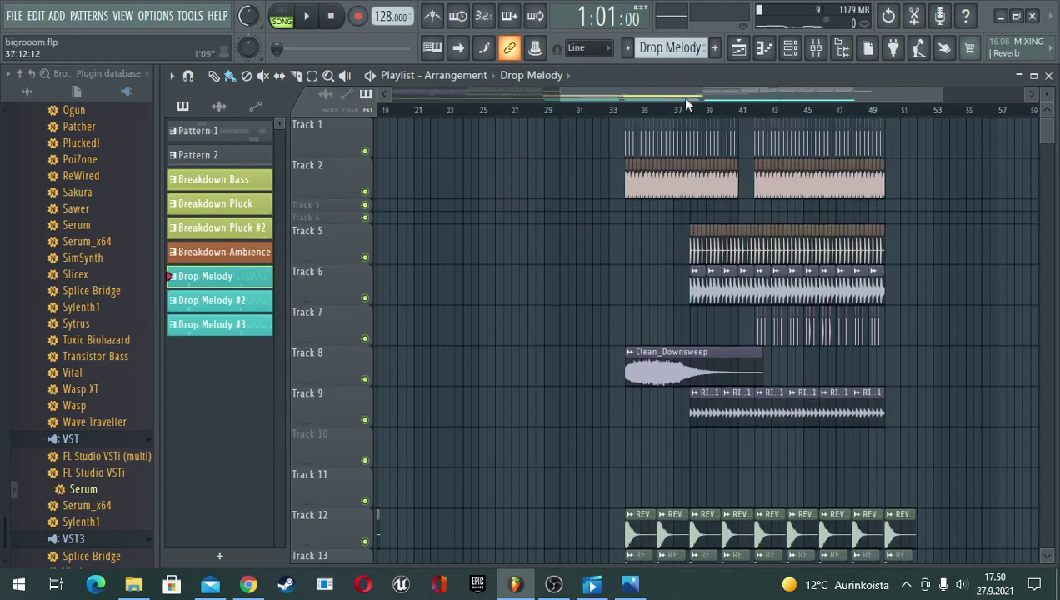
- Review the first drop's clips down to Track 26 and listen to the song's opening from bar 1
{"action": "left_click_drag", "start_coordinate": [686, 98], "coordinate": [447, 120]}
{"action": "scroll", "coordinate": [519, 210], "scroll_direction": "down", "scroll_amount": 3}
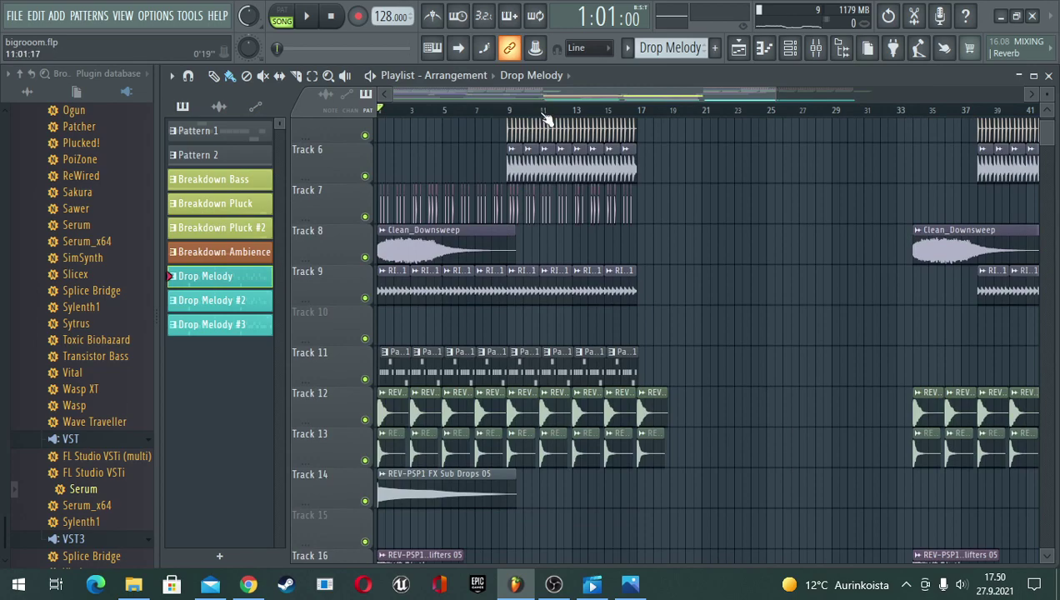
{"action": "scroll", "coordinate": [546, 117], "scroll_direction": "up", "scroll_amount": 3}
{"action": "scroll", "coordinate": [575, 229], "scroll_direction": "down", "scroll_amount": 10}
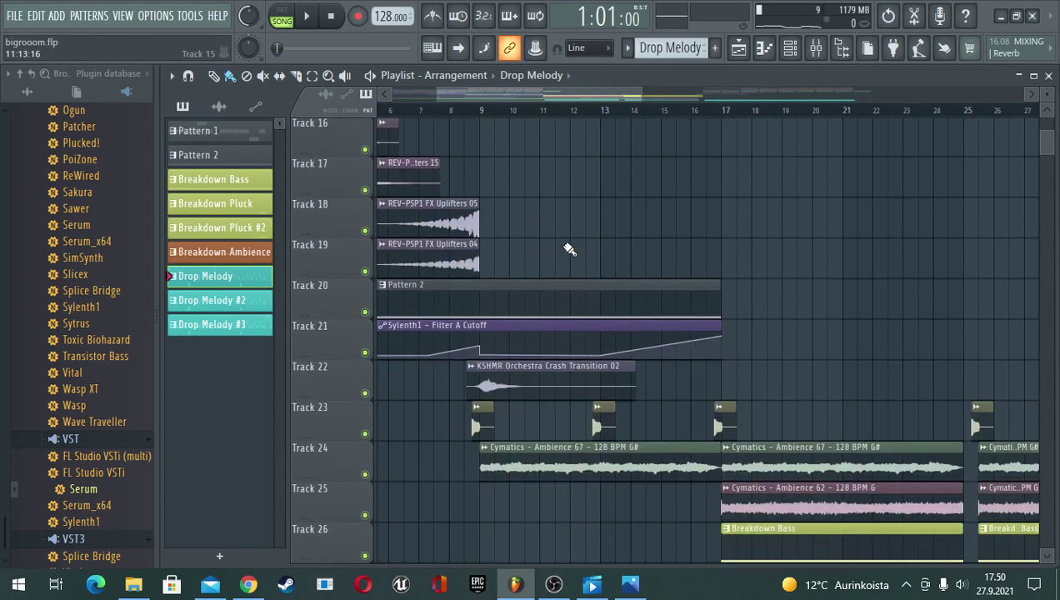
{"action": "scroll", "coordinate": [508, 244], "scroll_direction": "up", "scroll_amount": 1}
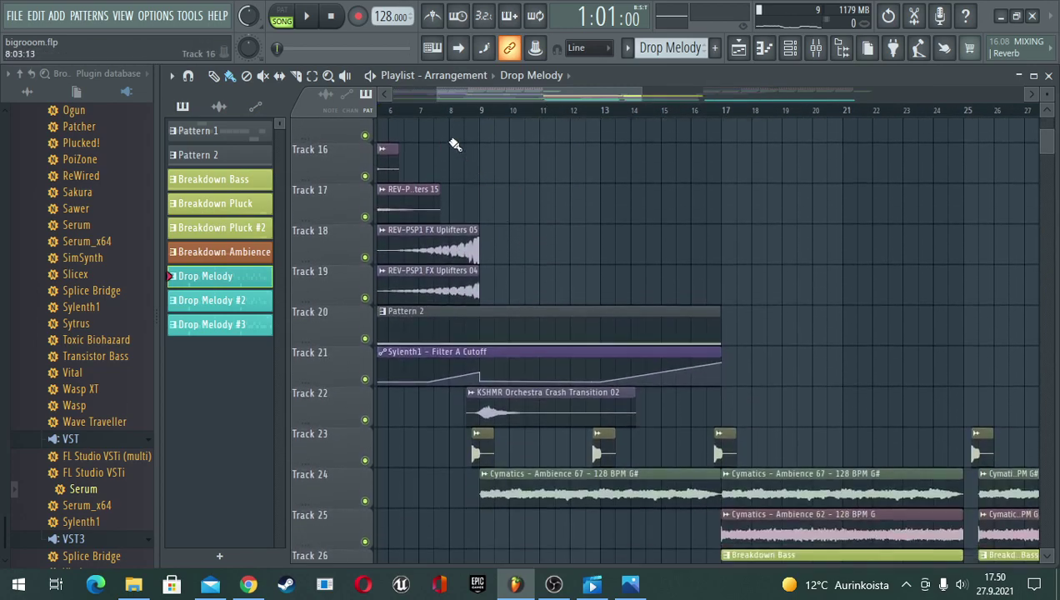
{"action": "left_click_drag", "start_coordinate": [412, 113], "coordinate": [332, 114]}
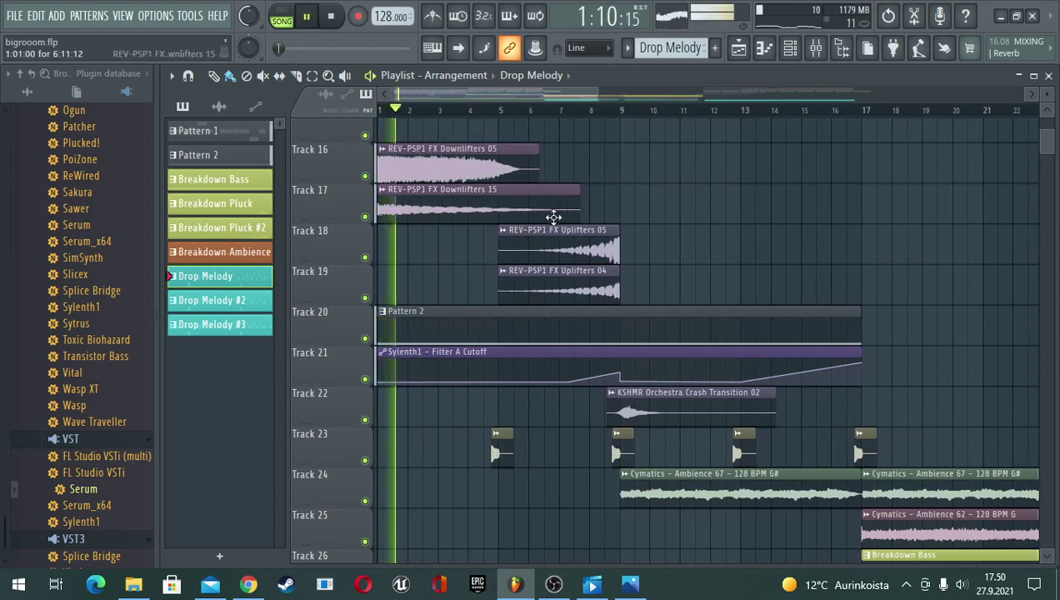
{"action": "key", "text": "space"}
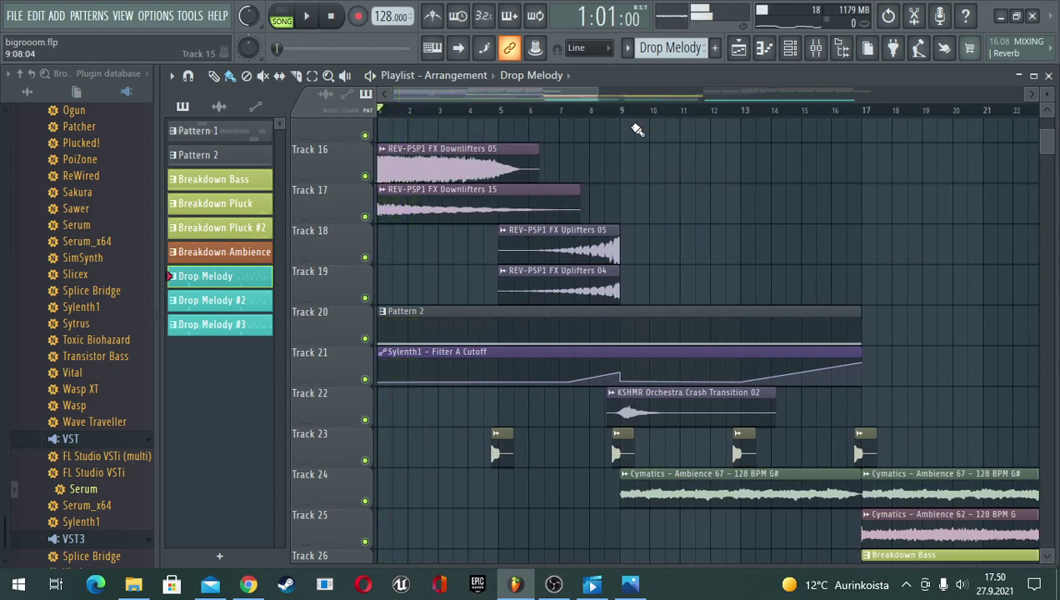
- Audition the song briefly from bar 9 and from the start of the breakdown at bar 17
{"action": "left_click", "coordinate": [627, 110]}
{"action": "key", "text": "space"}
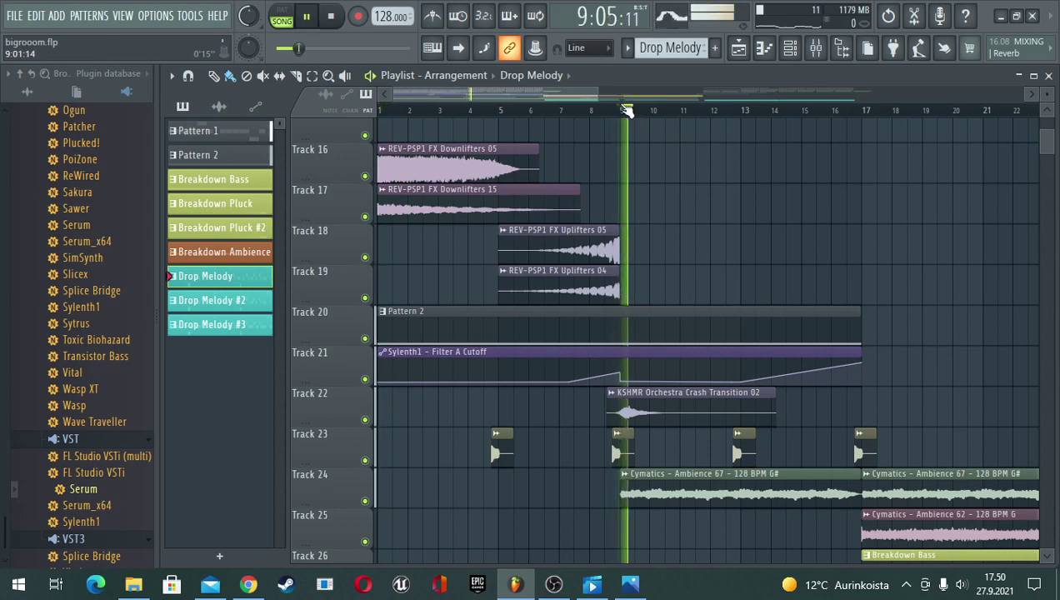
{"action": "left_click", "coordinate": [862, 112]}
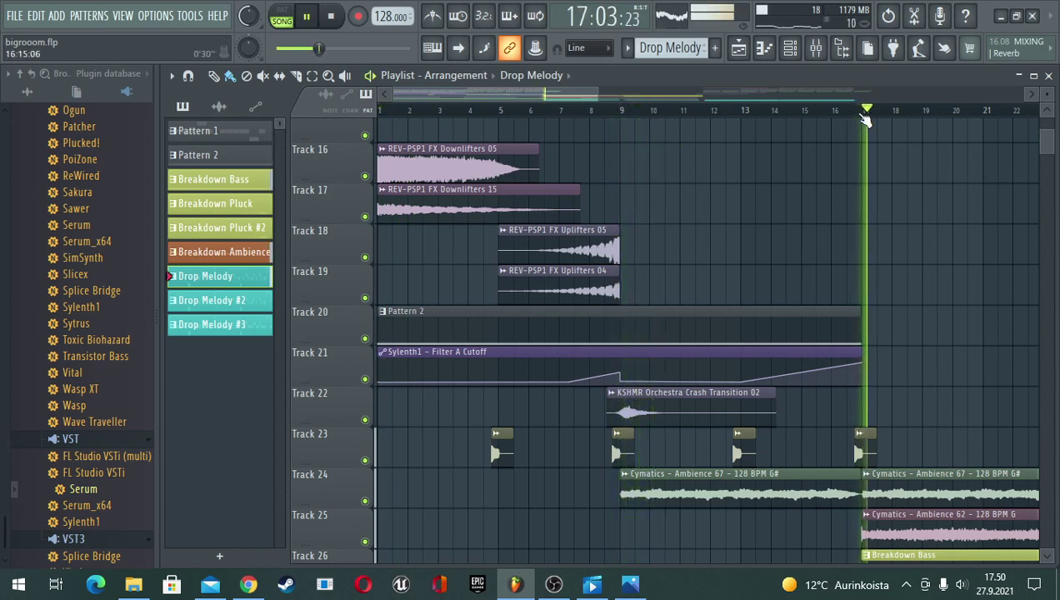
{"action": "key", "text": "space"}
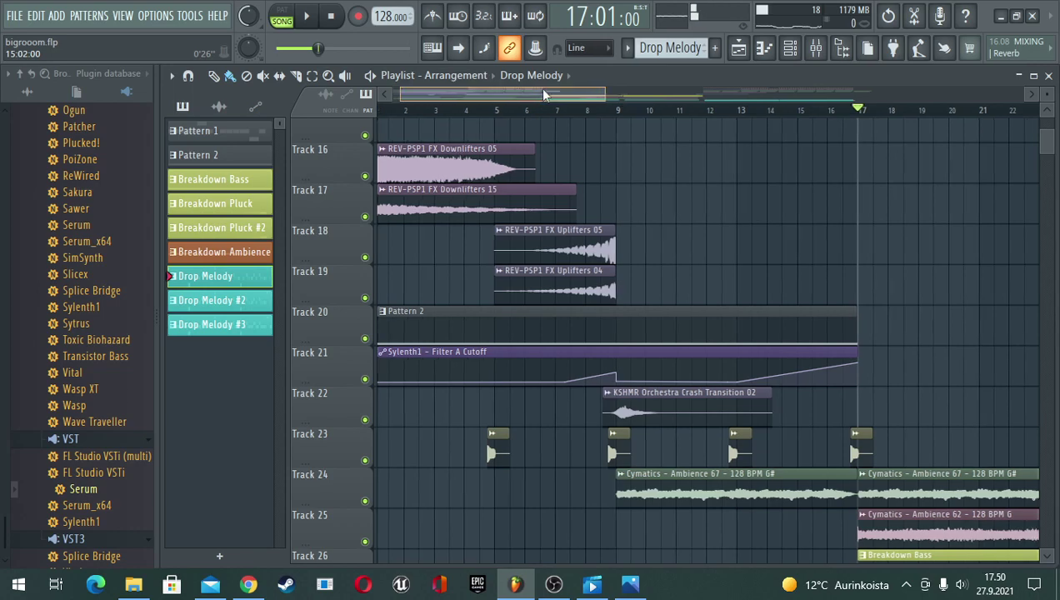
- Play the breakdown from bar 17 while examining its clips on Tracks 22 to 37, and stop playback
{"action": "left_click_drag", "start_coordinate": [536, 94], "coordinate": [591, 110]}
{"action": "key", "text": "space"}
{"action": "key", "text": "space"}
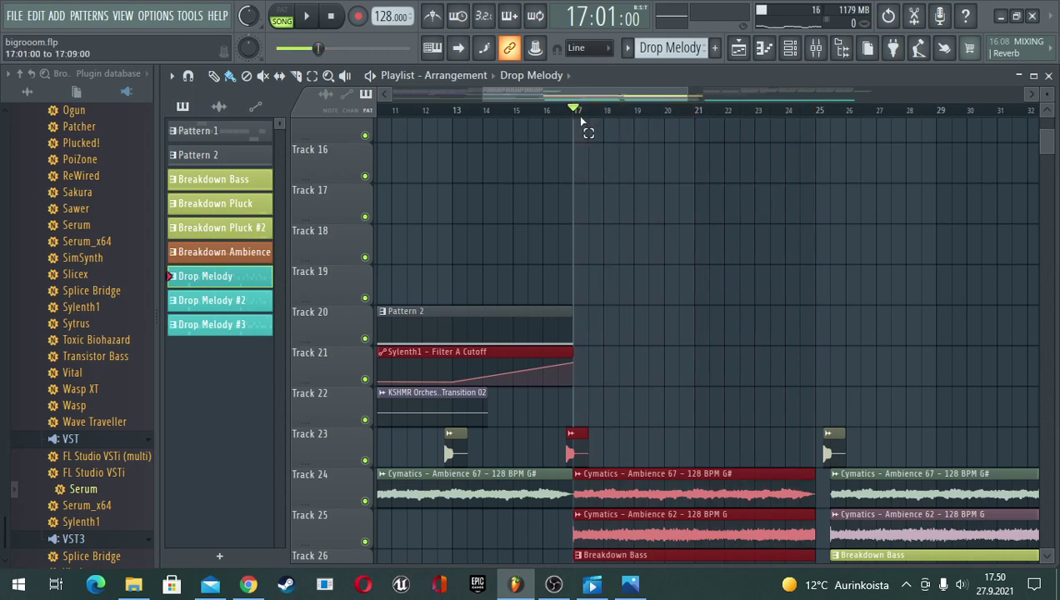
{"action": "key", "text": "space"}
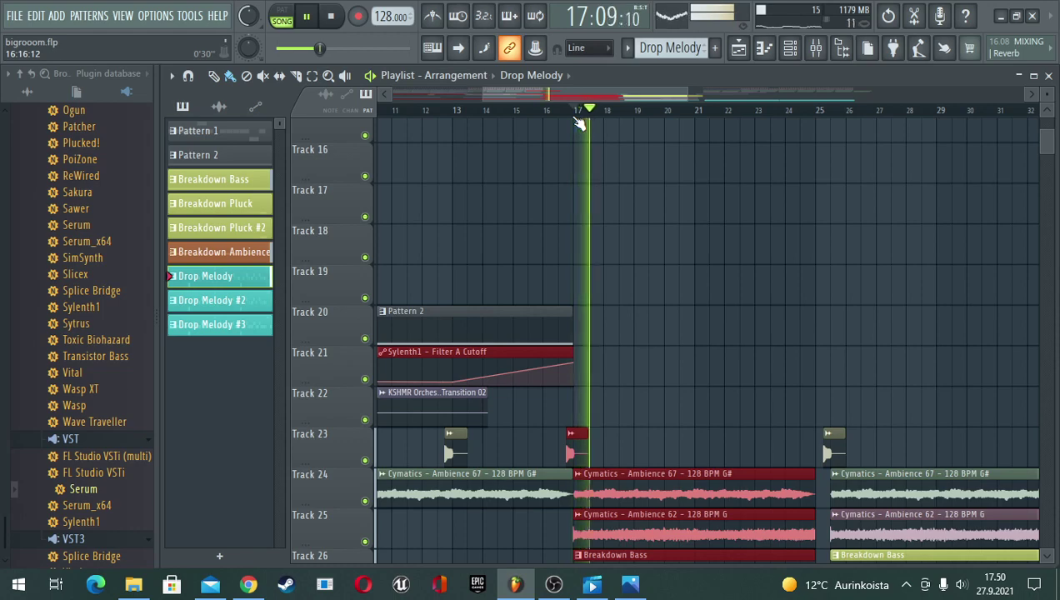
{"action": "left_click", "coordinate": [691, 196]}
{"action": "scroll", "coordinate": [655, 141], "scroll_direction": "down", "scroll_amount": 7}
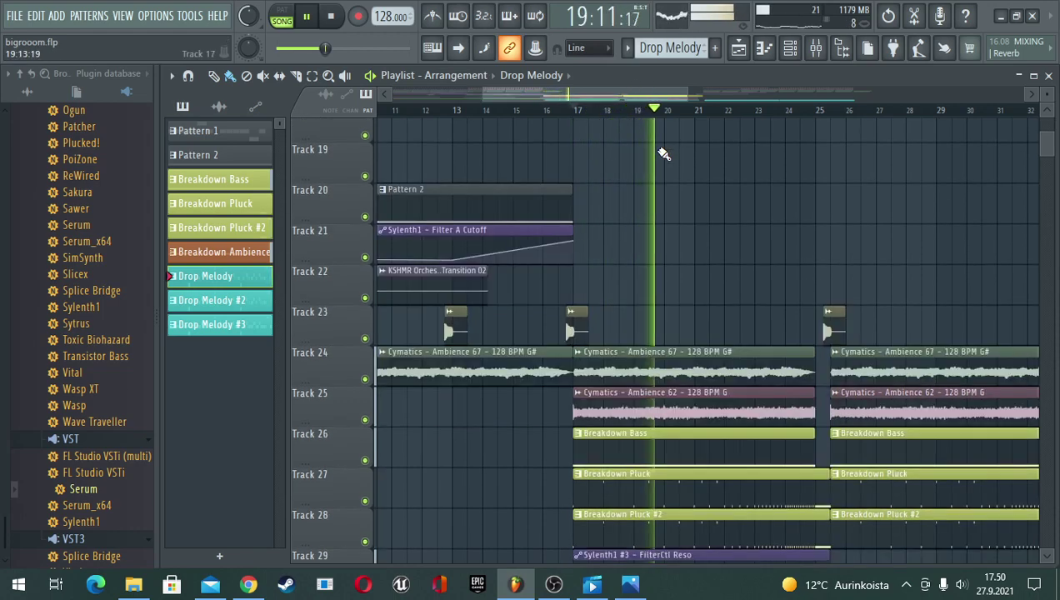
{"action": "scroll", "coordinate": [663, 112], "scroll_direction": "down", "scroll_amount": 3}
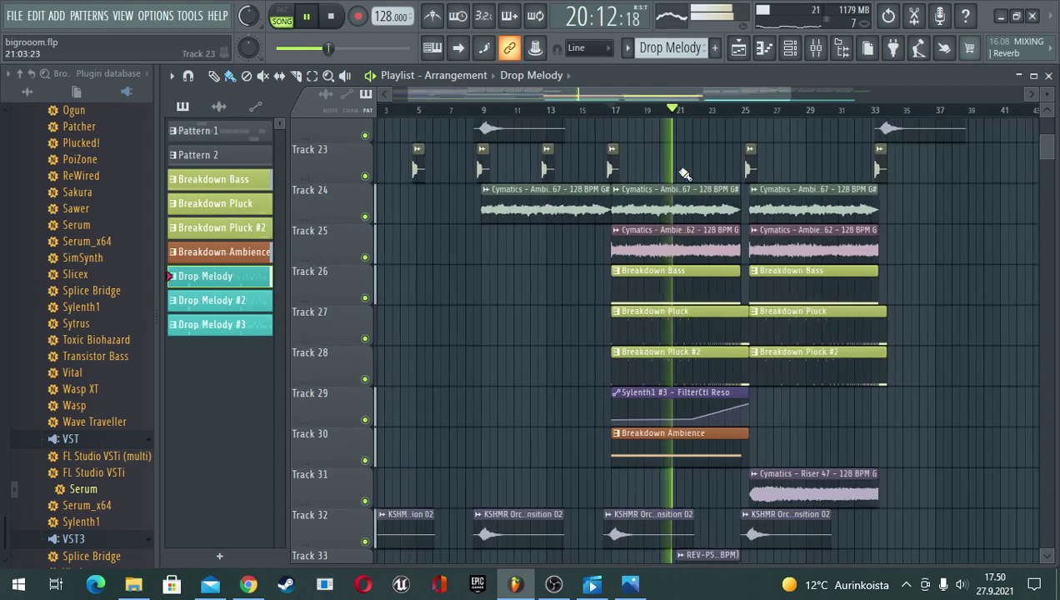
{"action": "scroll", "coordinate": [679, 173], "scroll_direction": "down", "scroll_amount": 4}
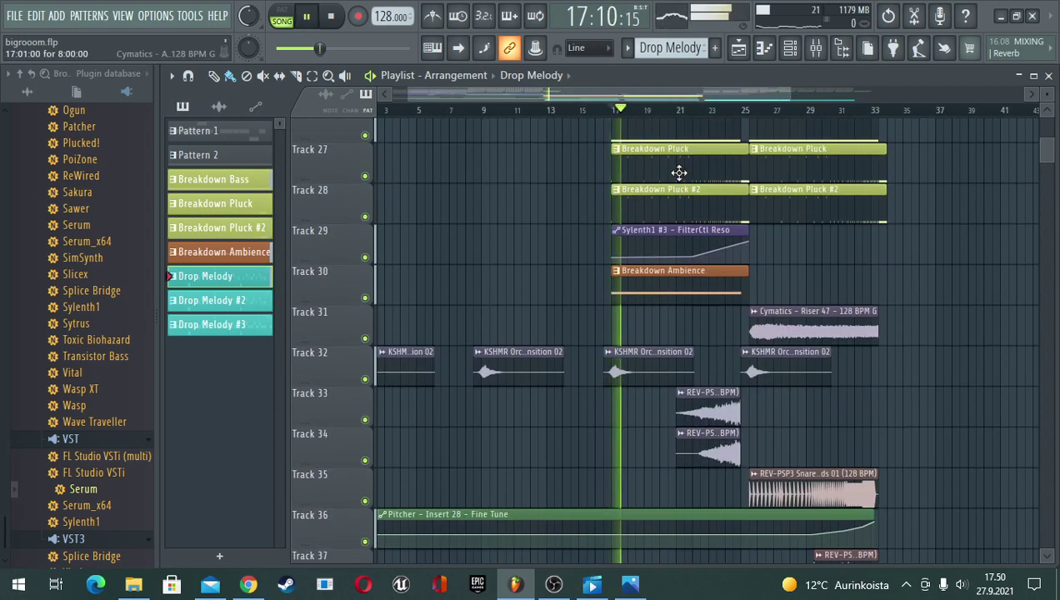
{"action": "scroll", "coordinate": [679, 173], "scroll_direction": "up", "scroll_amount": 5}
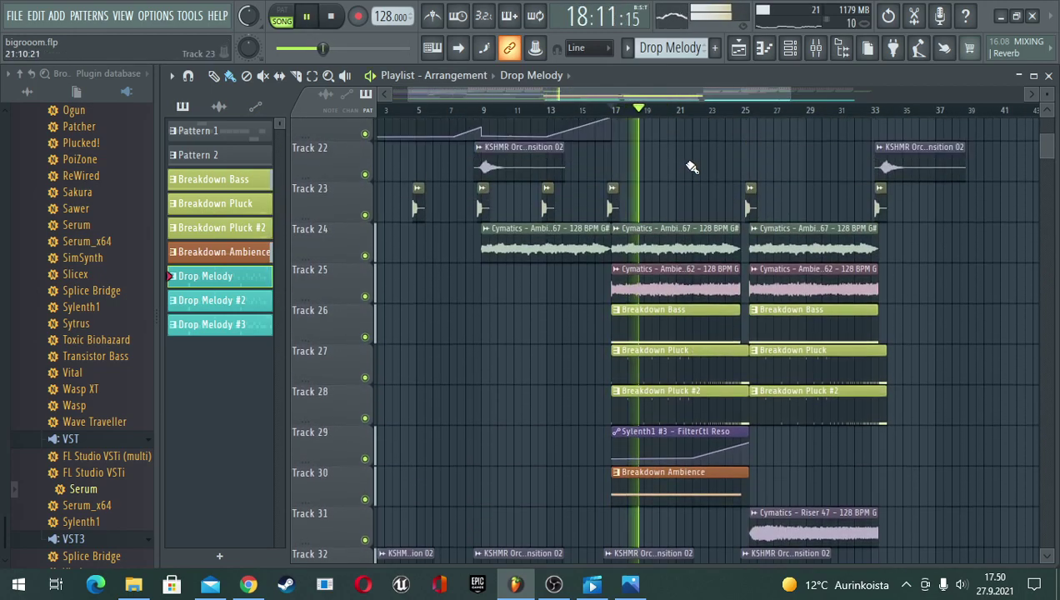
{"action": "key", "text": "space"}
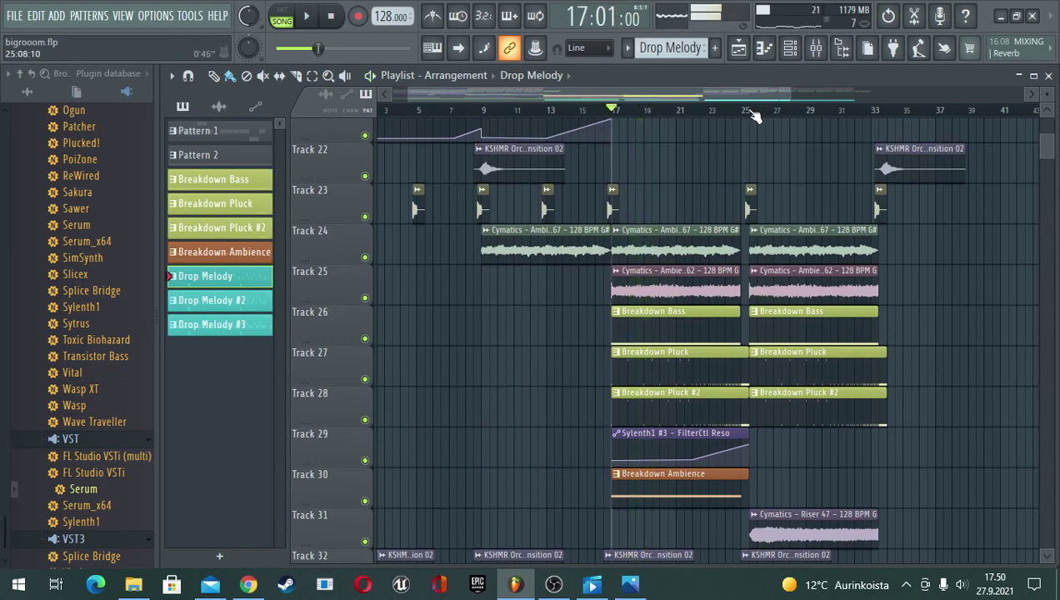
- Audition the second half of the breakdown from bar 25 and show the arrangement around bar 33
{"action": "key", "text": "space"}
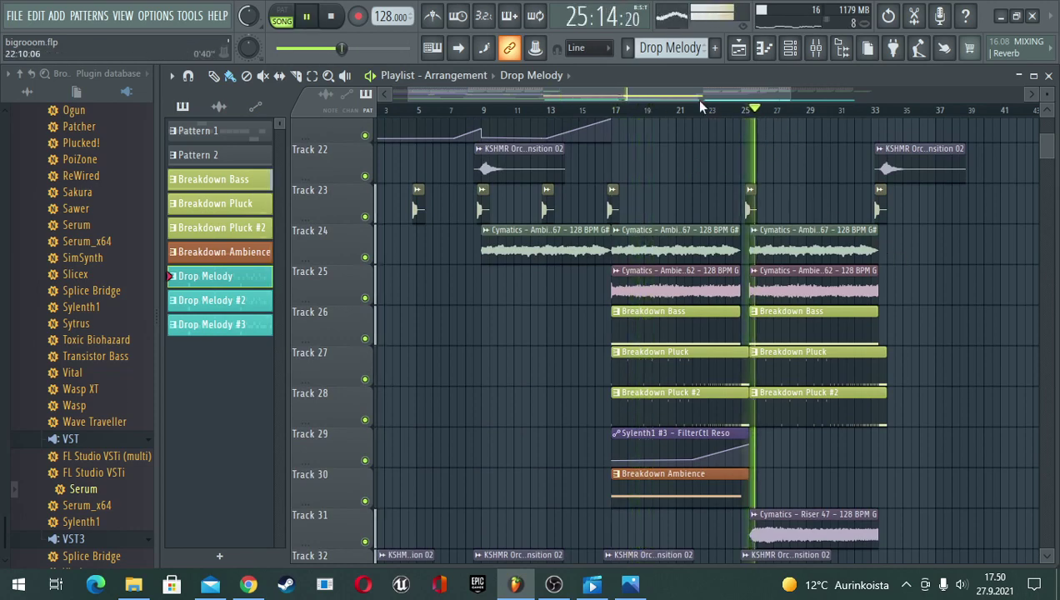
{"action": "left_click_drag", "start_coordinate": [704, 99], "coordinate": [821, 103]}
{"action": "key", "text": "space"}
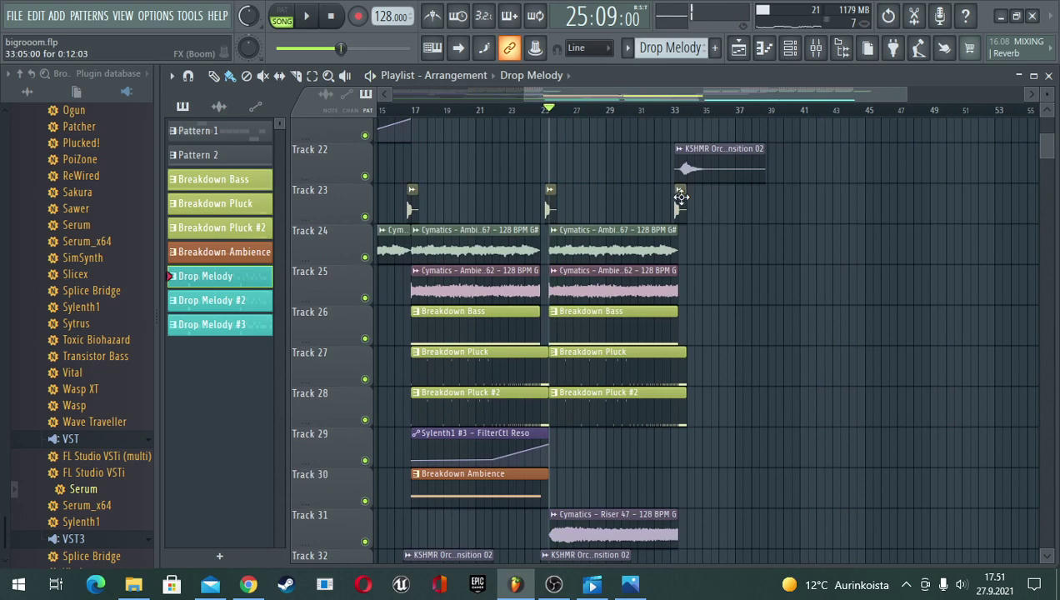
- Pick the FX (Boom) clip near bar 33 on Track 23 as the source and play the second drop from bar 34
{"action": "left_click", "coordinate": [681, 196]}
{"action": "scroll", "coordinate": [796, 225], "scroll_direction": "up", "scroll_amount": 5}
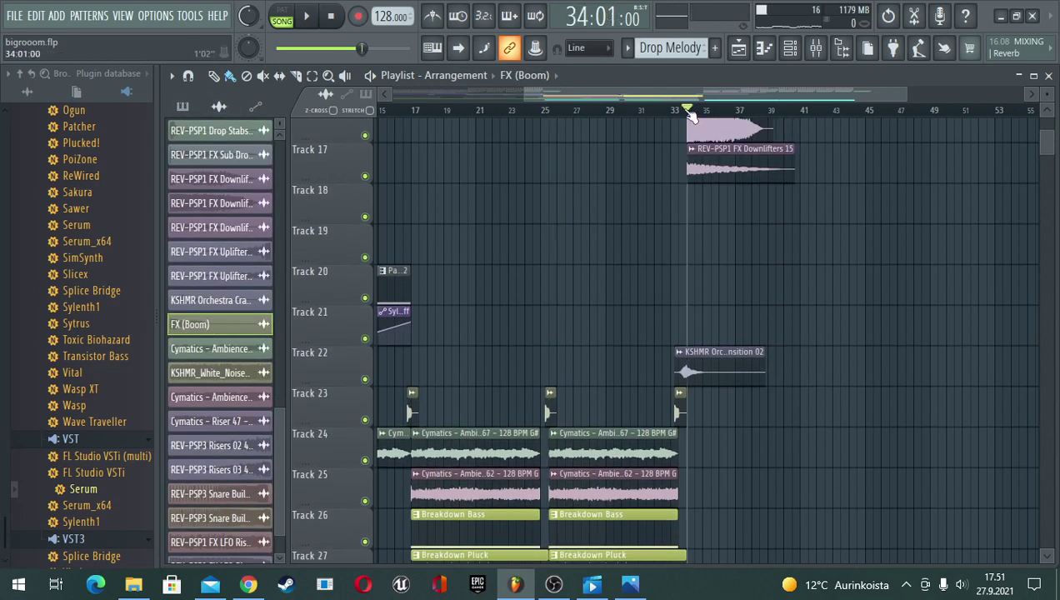
{"action": "key", "text": "space"}
{"action": "scroll", "coordinate": [829, 219], "scroll_direction": "up", "scroll_amount": 1}
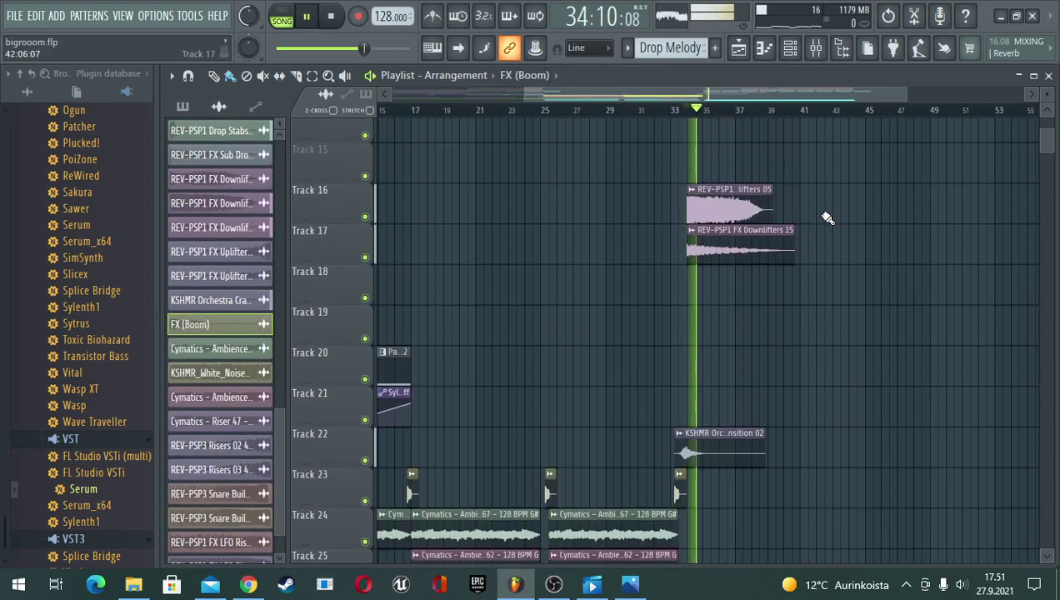
{"action": "scroll", "coordinate": [826, 219], "scroll_direction": "down", "scroll_amount": 2}
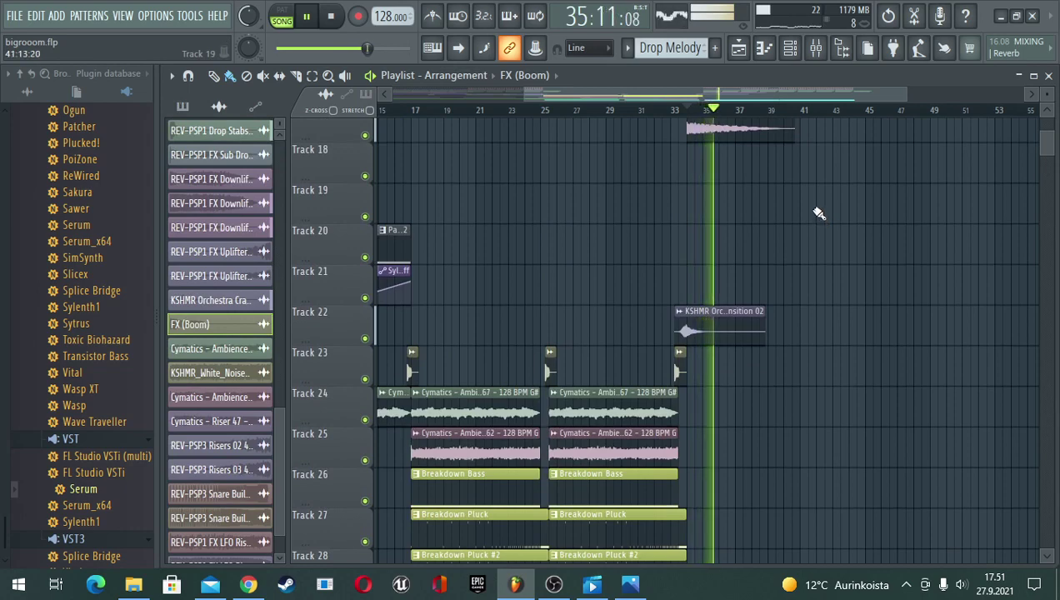
{"action": "scroll", "coordinate": [838, 125], "scroll_direction": "up", "scroll_amount": 4}
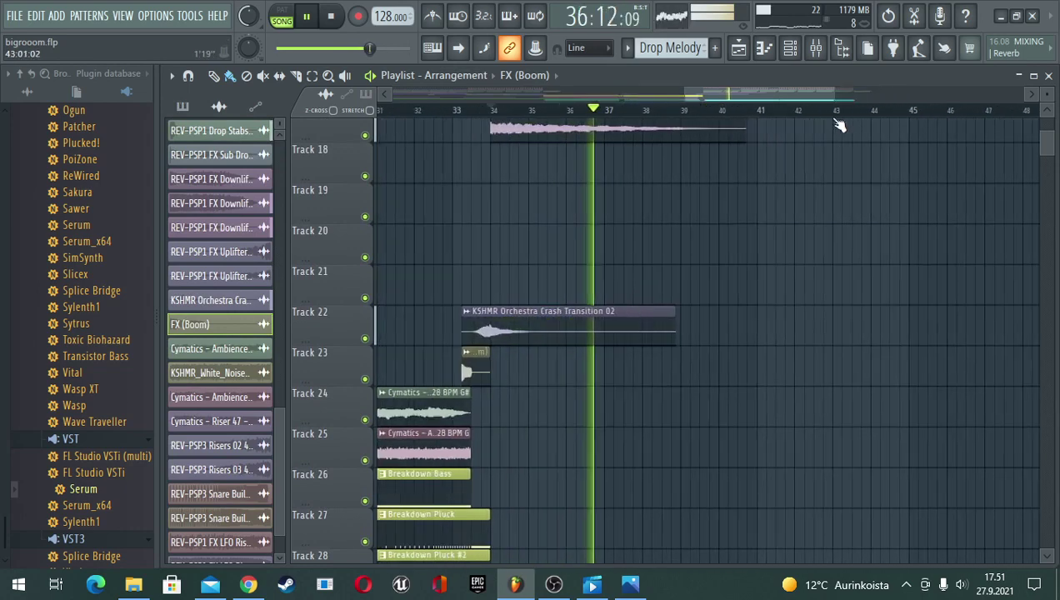
- Add an FX (Boom) clip on Track 23 in the second drop and position it at 41:13
{"action": "left_click", "coordinate": [589, 370]}
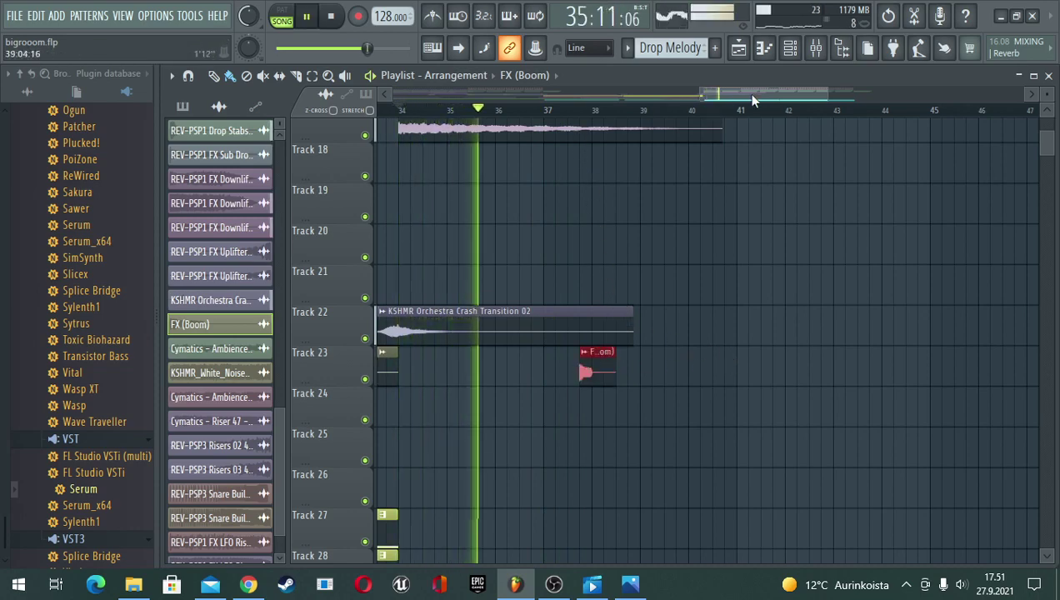
{"action": "mouse_move", "coordinate": [746, 93]}
{"action": "left_mouse_down"}
{"action": "mouse_move", "coordinate": [735, 97]}
{"action": "mouse_move", "coordinate": [765, 98]}
{"action": "left_mouse_up"}
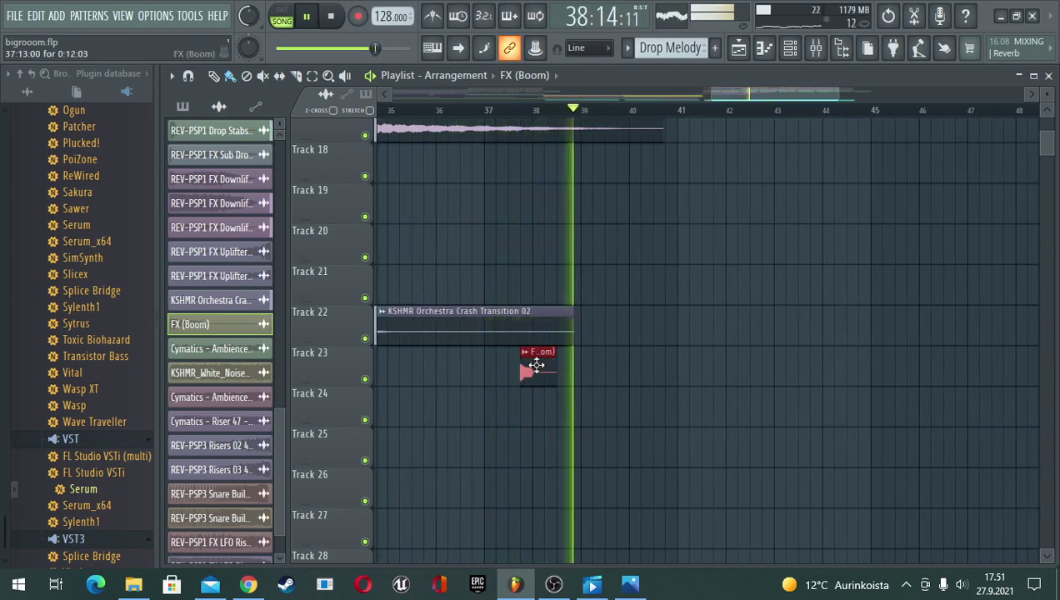
{"action": "left_click_drag", "start_coordinate": [537, 361], "coordinate": [812, 358]}
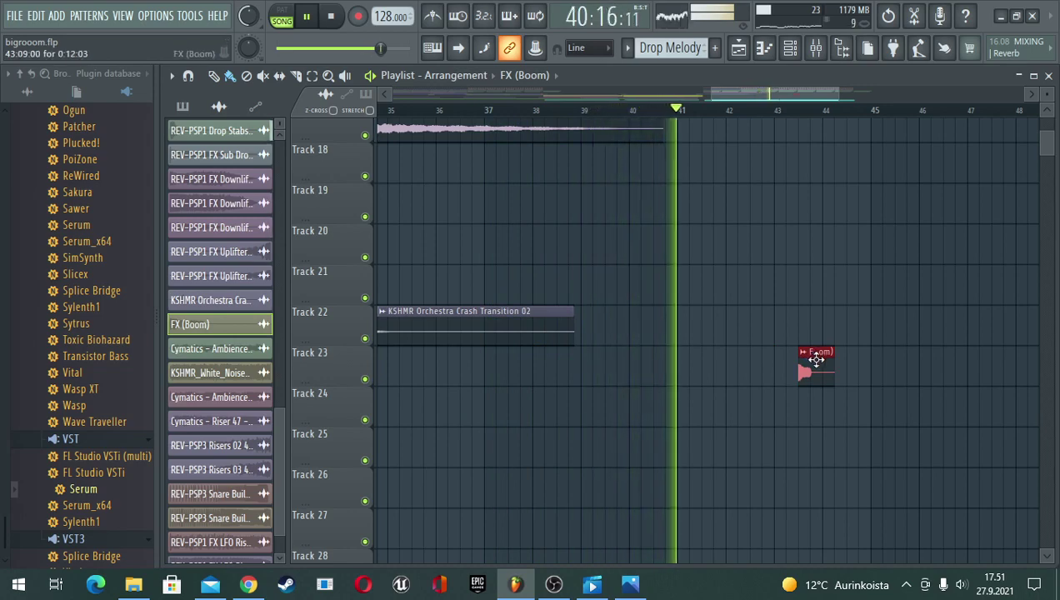
{"action": "left_click_drag", "start_coordinate": [816, 358], "coordinate": [729, 358]}
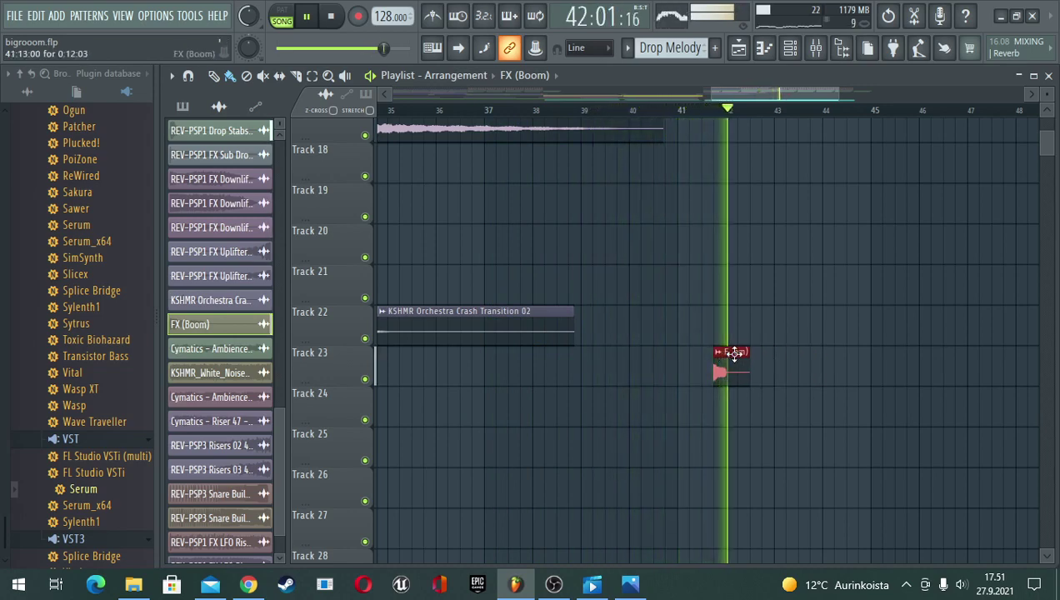
- Follow the second drop past bar 48 and add another FX (Boom) clip on Track 23 at 51:09
{"action": "scroll", "coordinate": [806, 111], "scroll_direction": "down", "scroll_amount": 1}
{"action": "scroll", "coordinate": [806, 111], "scroll_direction": "down", "scroll_amount": 1}
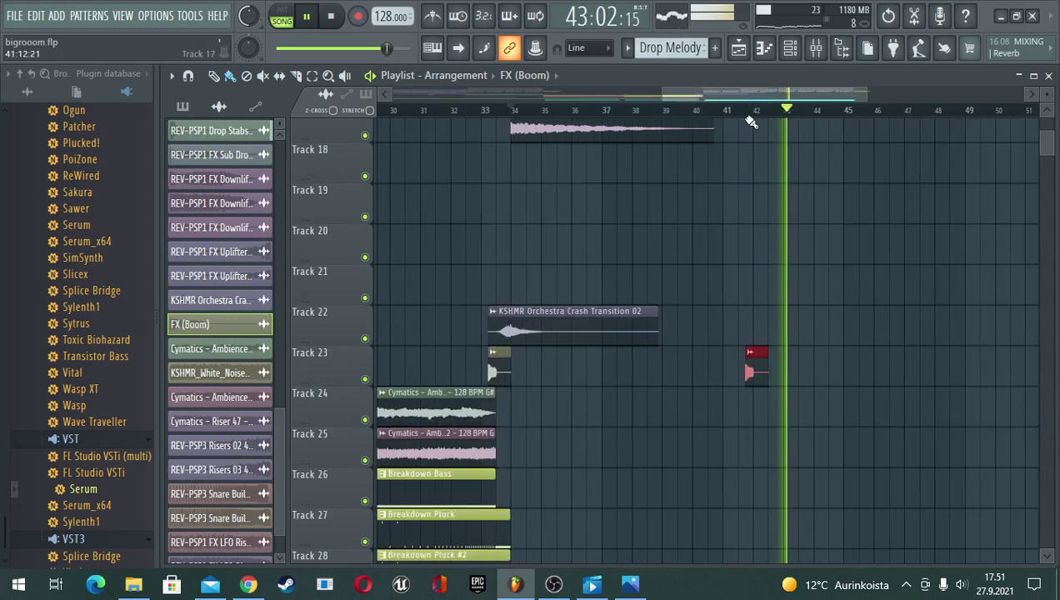
{"action": "left_click_drag", "start_coordinate": [756, 95], "coordinate": [802, 114]}
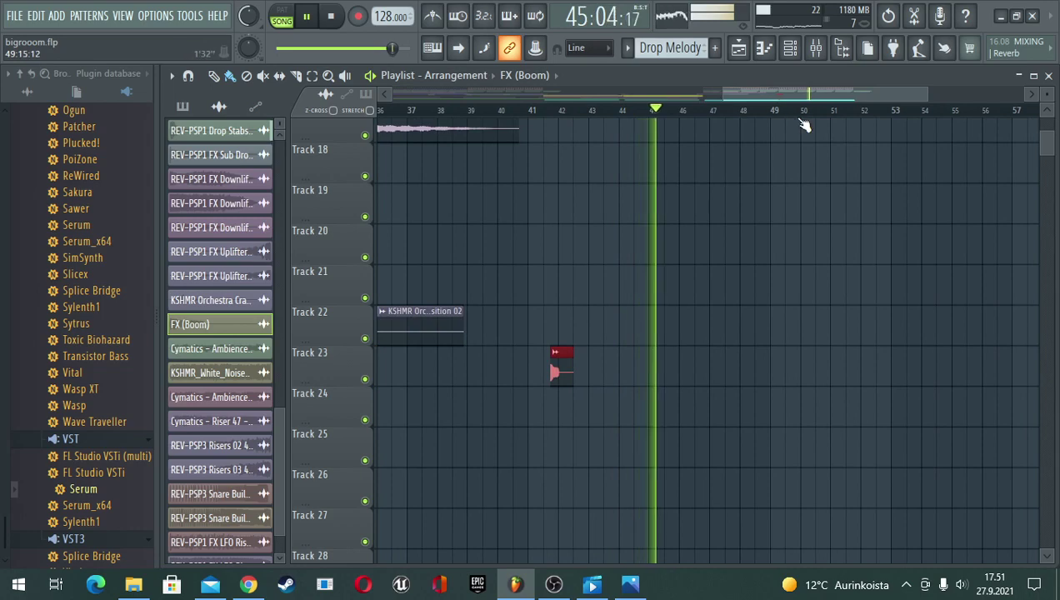
{"action": "scroll", "coordinate": [801, 122], "scroll_direction": "down", "scroll_amount": 1}
{"action": "scroll", "coordinate": [805, 125], "scroll_direction": "down", "scroll_amount": 1}
{"action": "scroll", "coordinate": [894, 400], "scroll_direction": "up", "scroll_amount": 2}
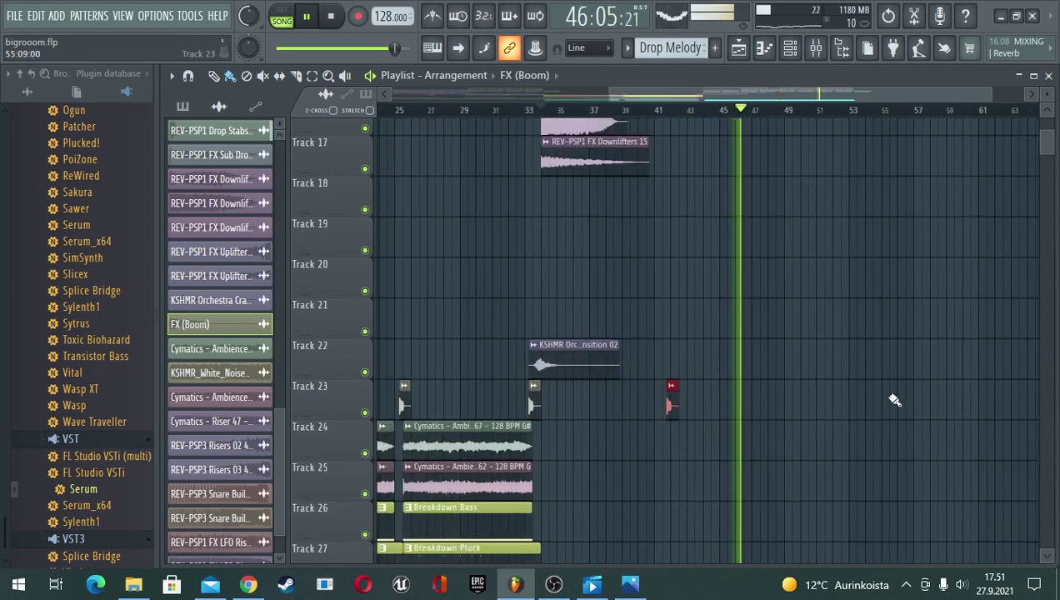
{"action": "scroll", "coordinate": [875, 392], "scroll_direction": "up", "scroll_amount": 4}
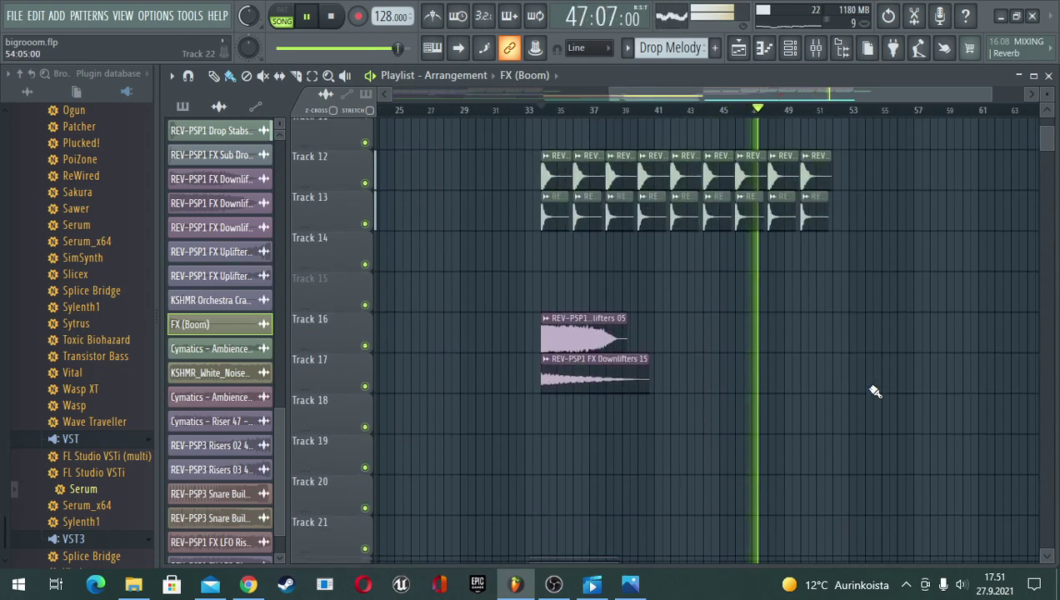
{"action": "scroll", "coordinate": [875, 391], "scroll_direction": "down", "scroll_amount": 5}
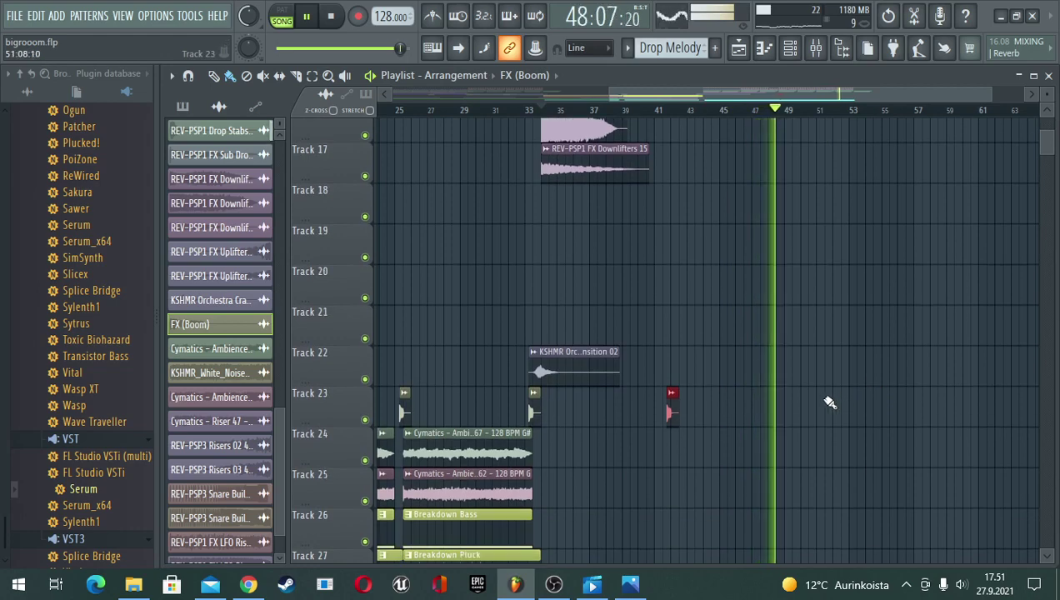
{"action": "left_click", "coordinate": [830, 402]}
{"action": "scroll", "coordinate": [852, 113], "scroll_direction": "up", "scroll_amount": 5}
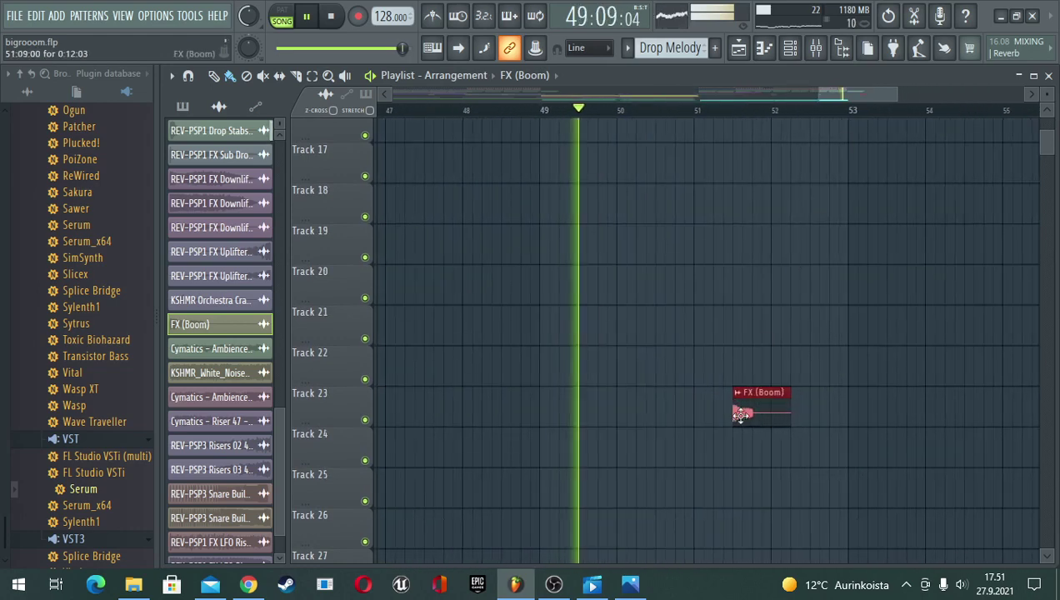
- Move the last FX (Boom) clip on Track 23 to 49:09, auditioning its timing from just before bar 49
{"action": "key", "text": "space"}
{"action": "left_click_drag", "start_coordinate": [741, 414], "coordinate": [729, 412]}
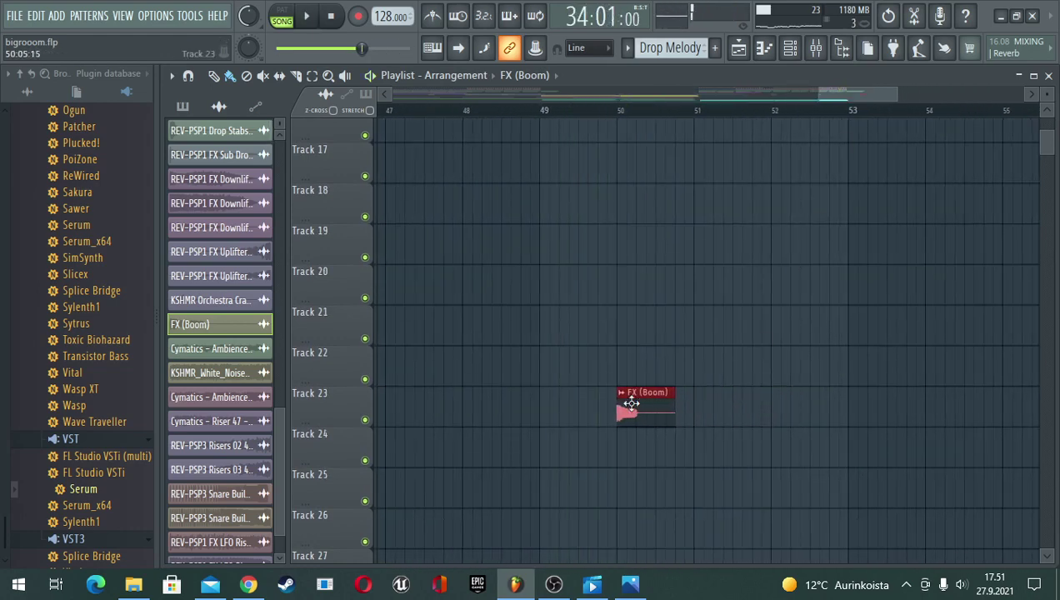
{"action": "left_click", "coordinate": [527, 114]}
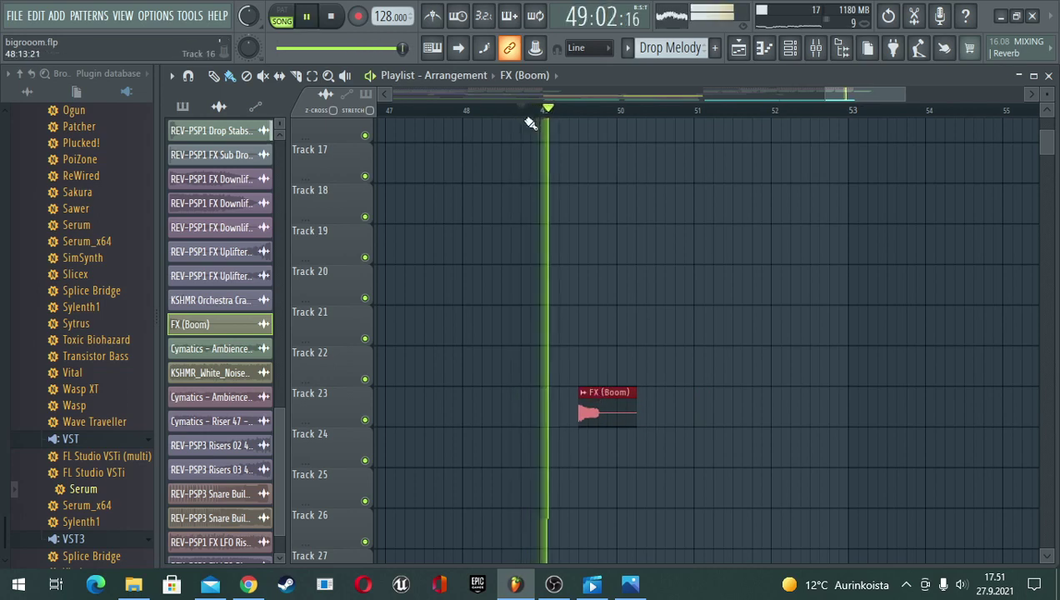
{"action": "key", "text": "space"}
{"action": "key", "text": "space"}
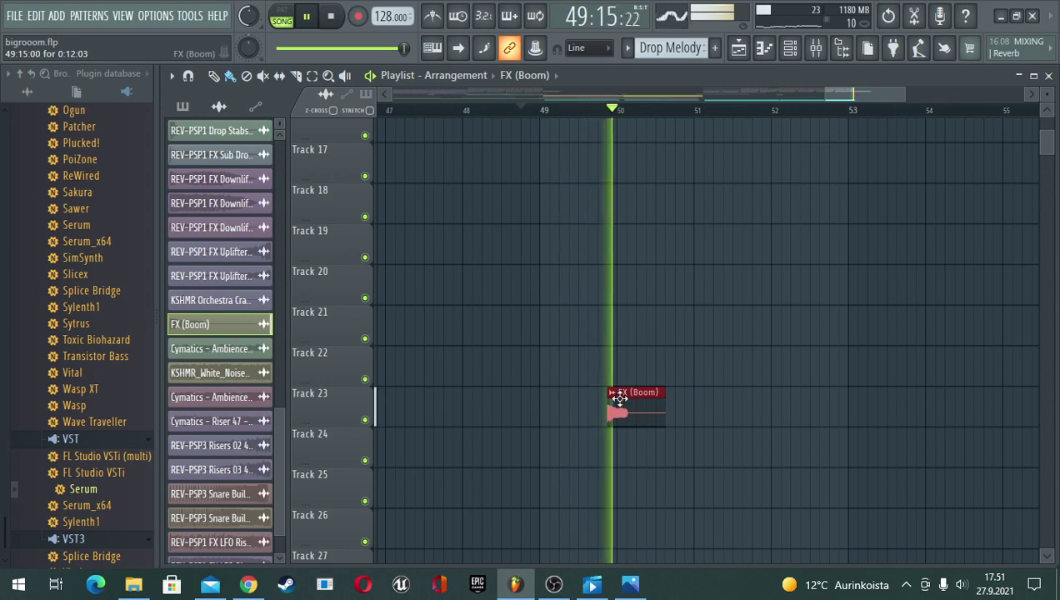
{"action": "key", "text": "space"}
{"action": "left_click_drag", "start_coordinate": [619, 398], "coordinate": [610, 401]}
{"action": "key", "text": "space"}
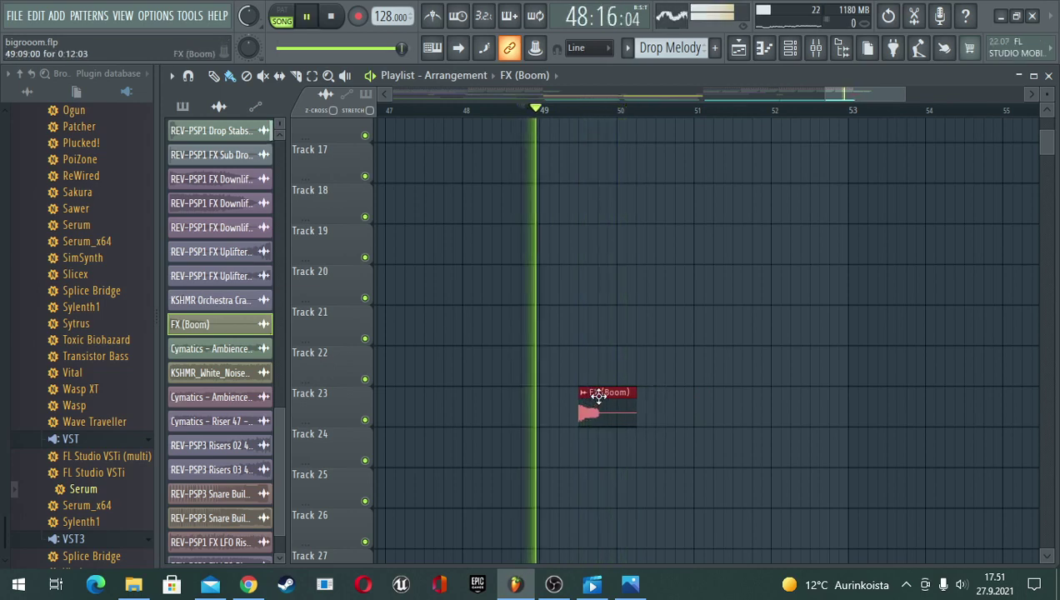
- Shift the last FX (Boom) clip on Track 23 to 49:13, auditioning its timing between moves
{"action": "key", "text": "space"}
{"action": "left_click_drag", "start_coordinate": [599, 395], "coordinate": [610, 400]}
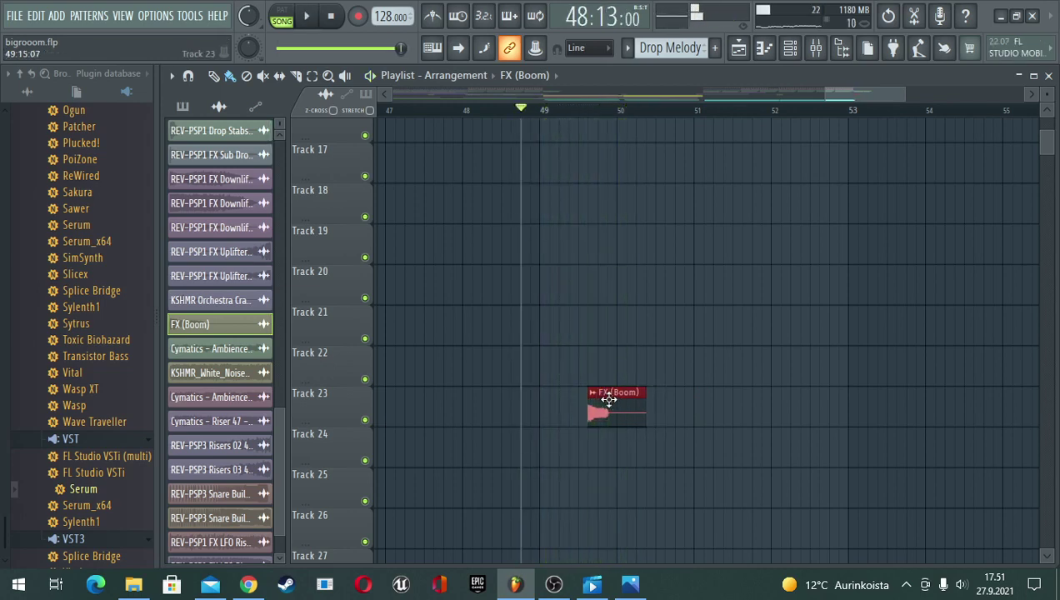
{"action": "key", "text": "space"}
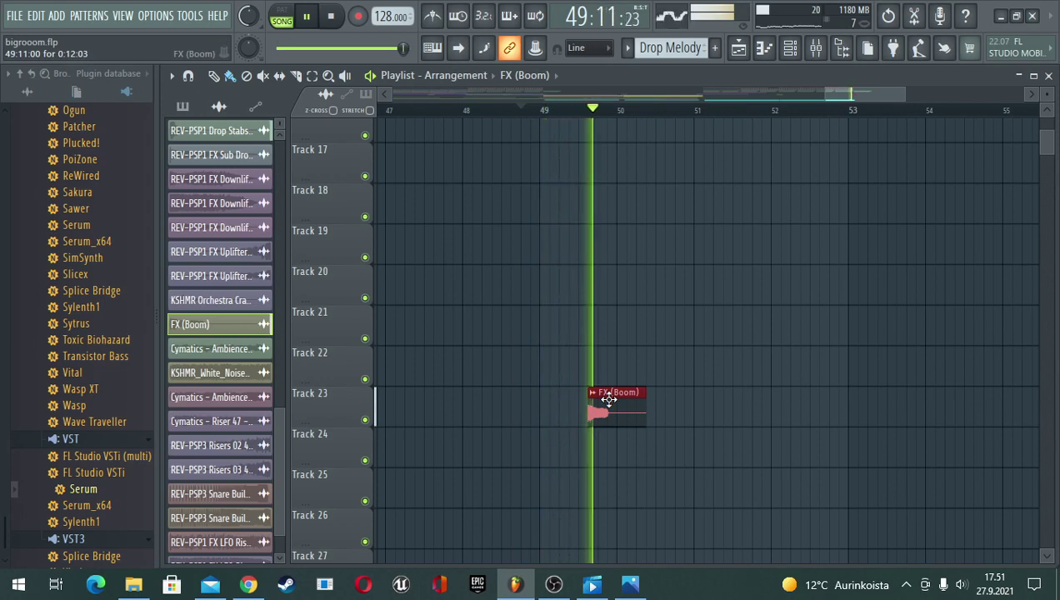
{"action": "key", "text": "space"}
{"action": "left_click_drag", "start_coordinate": [609, 400], "coordinate": [619, 398]}
{"action": "key", "text": "space"}
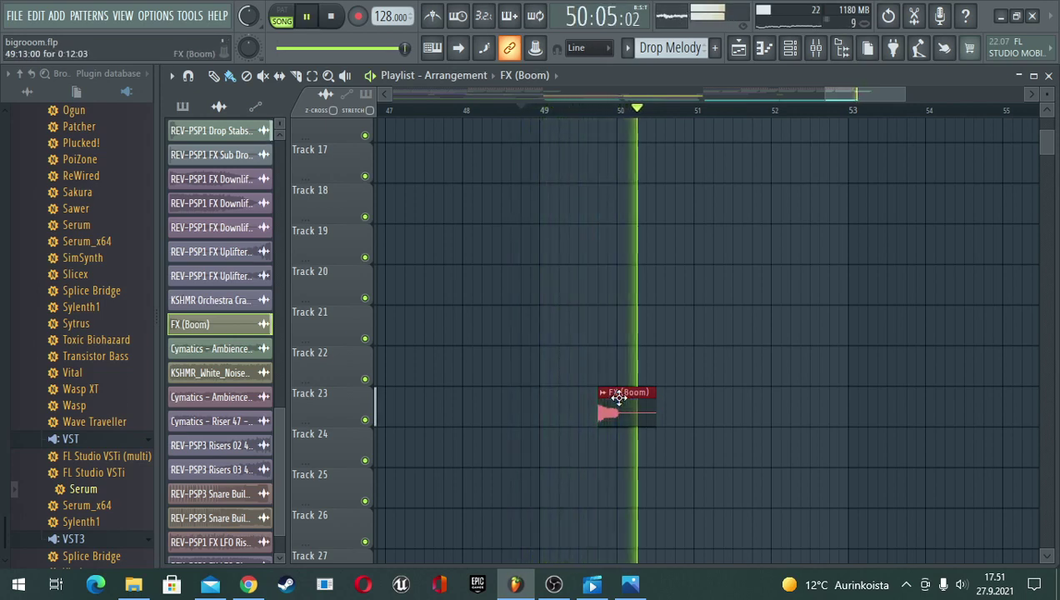
{"action": "key", "text": "space"}
- Play the build-up from 25:09 and examine its layers from Track 19 down past the Drop Melody clips
{"action": "scroll", "coordinate": [676, 122], "scroll_direction": "down", "scroll_amount": 2}
{"action": "scroll", "coordinate": [677, 122], "scroll_direction": "down", "scroll_amount": 7}
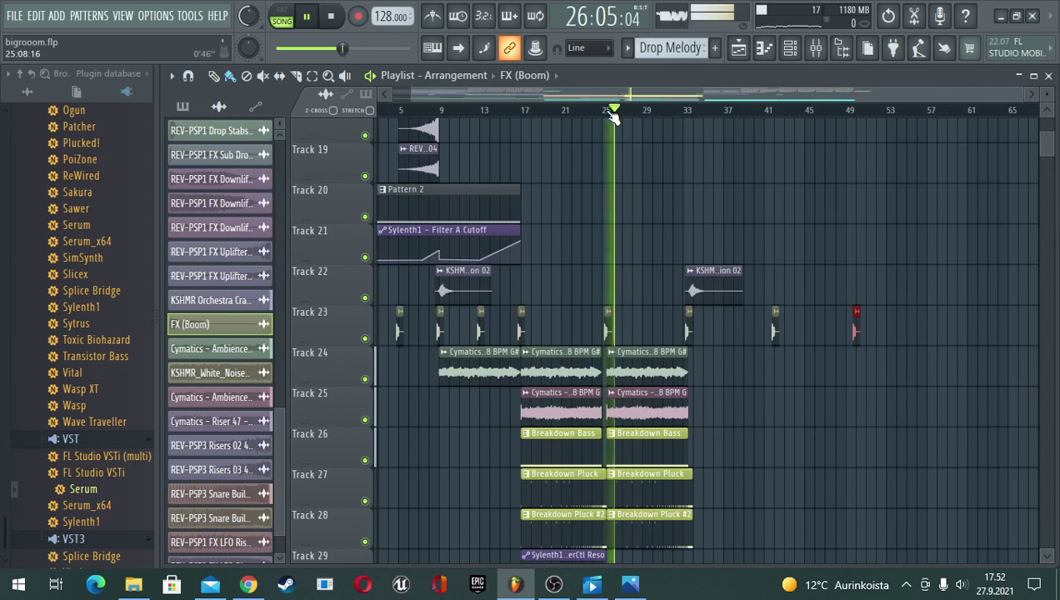
{"action": "scroll", "coordinate": [612, 117], "scroll_direction": "up", "scroll_amount": 3}
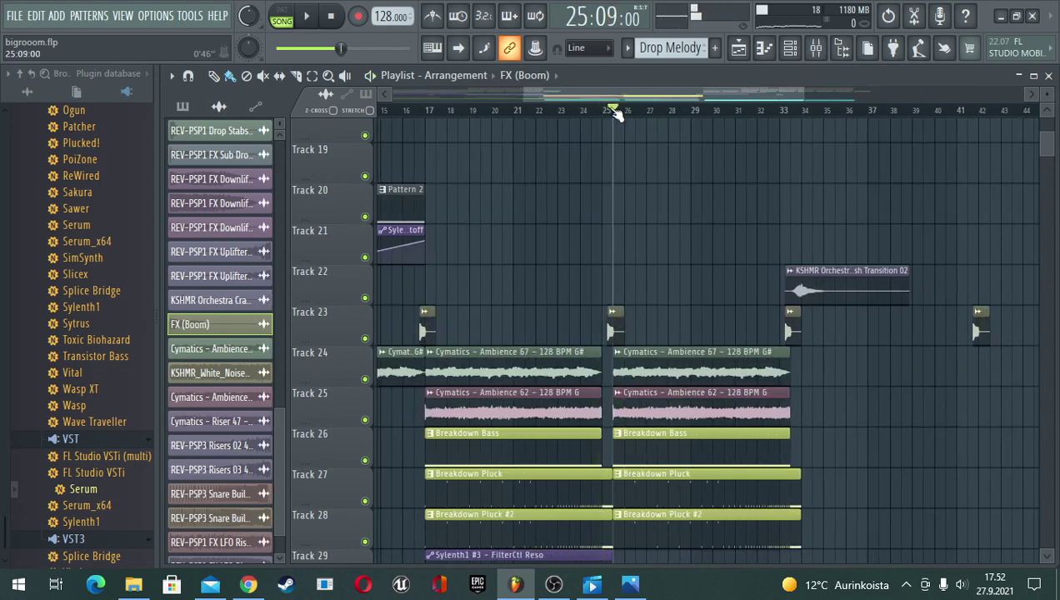
{"action": "key", "text": "space"}
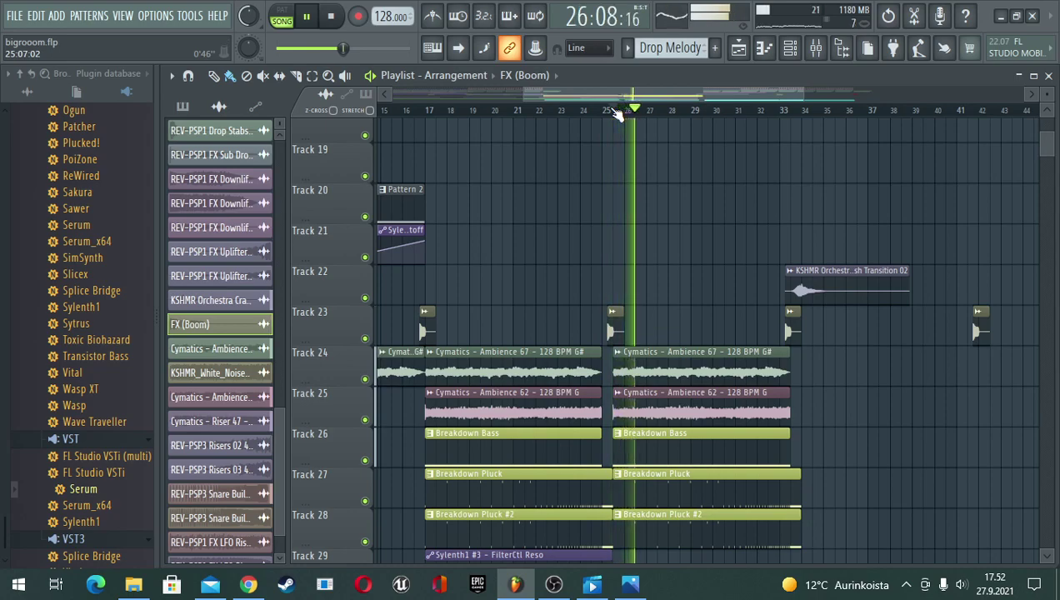
{"action": "scroll", "coordinate": [709, 201], "scroll_direction": "down", "scroll_amount": 10}
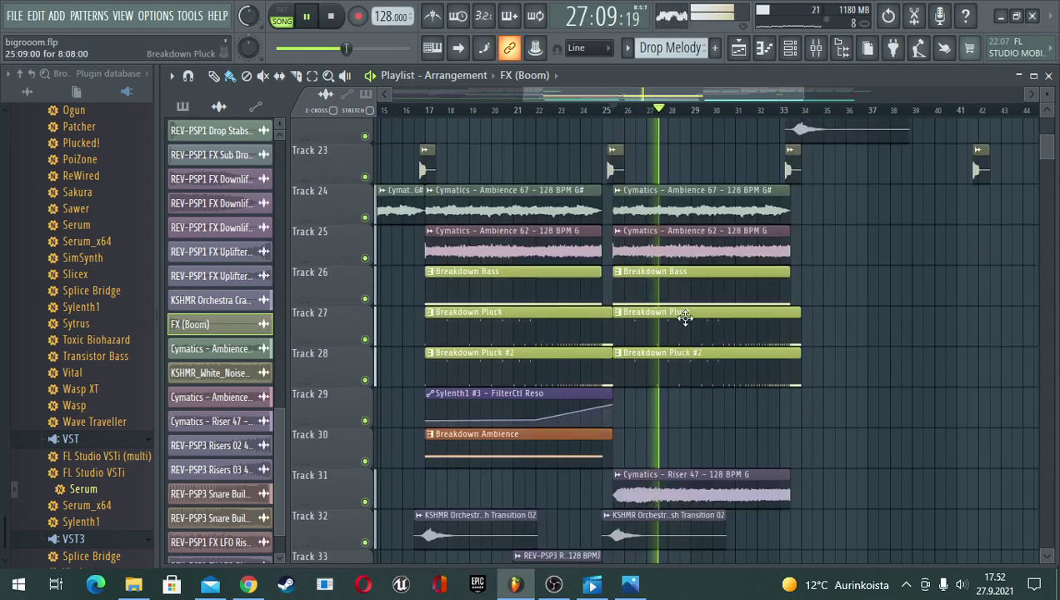
{"action": "key", "text": "space"}
{"action": "scroll", "coordinate": [669, 329], "scroll_direction": "down", "scroll_amount": 3}
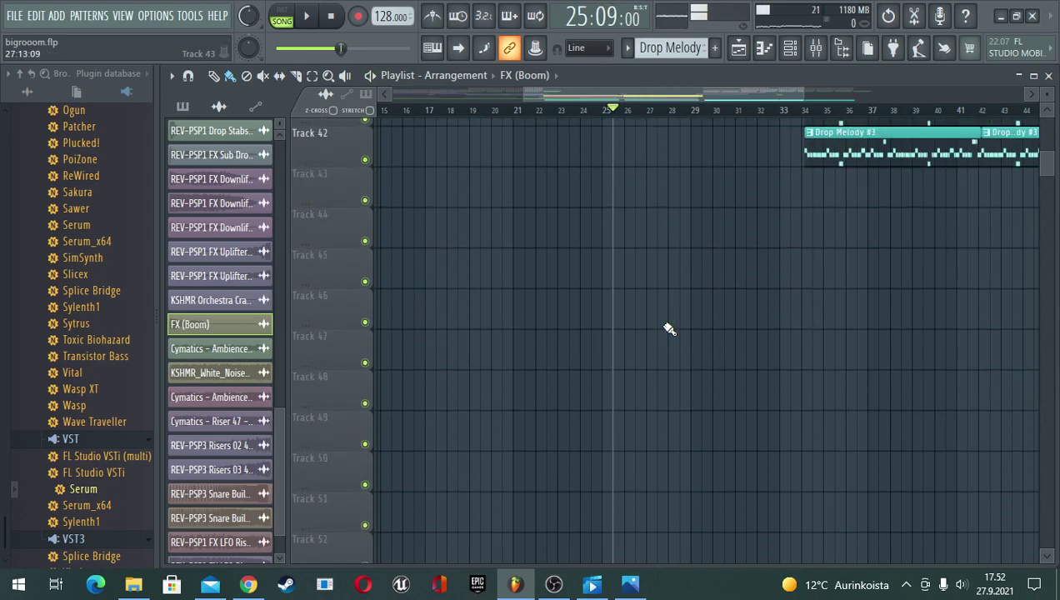
{"action": "scroll", "coordinate": [669, 329], "scroll_direction": "up", "scroll_amount": 5}
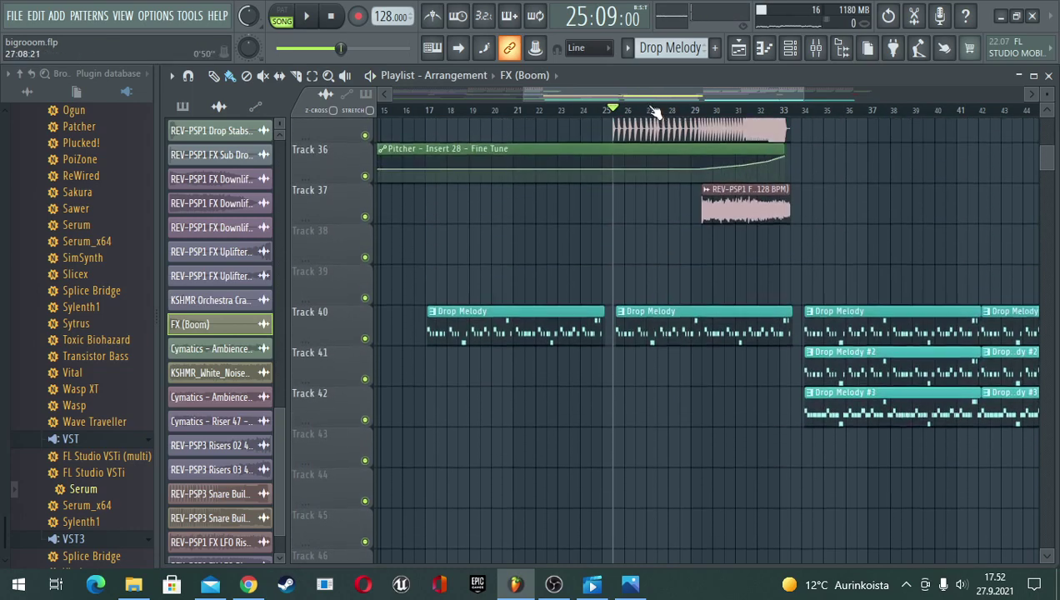
{"action": "scroll", "coordinate": [655, 112], "scroll_direction": "down", "scroll_amount": 2}
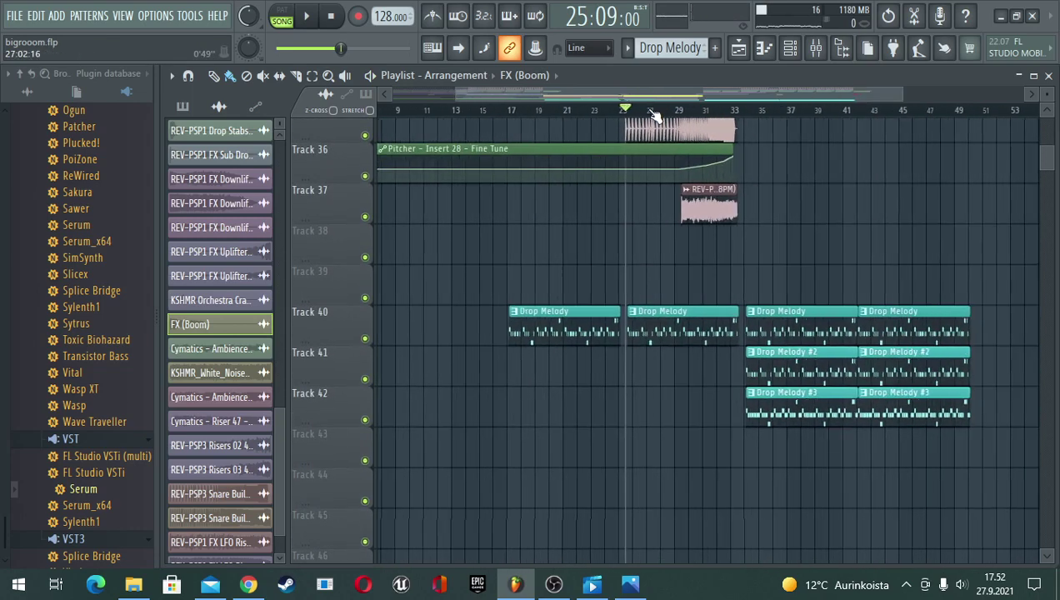
- Add the REV-PSP1 FX Uplifters 01 sample on Track 43 at 29:09 and audition it with the build-up
{"action": "left_click", "coordinate": [27, 96]}
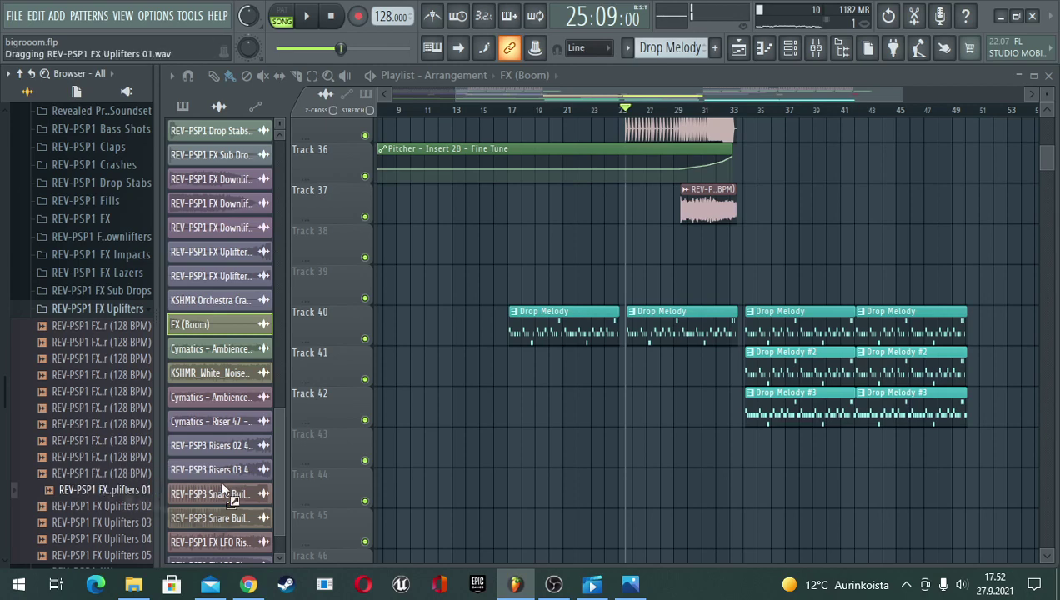
{"action": "left_click_drag", "start_coordinate": [656, 455], "coordinate": [685, 448]}
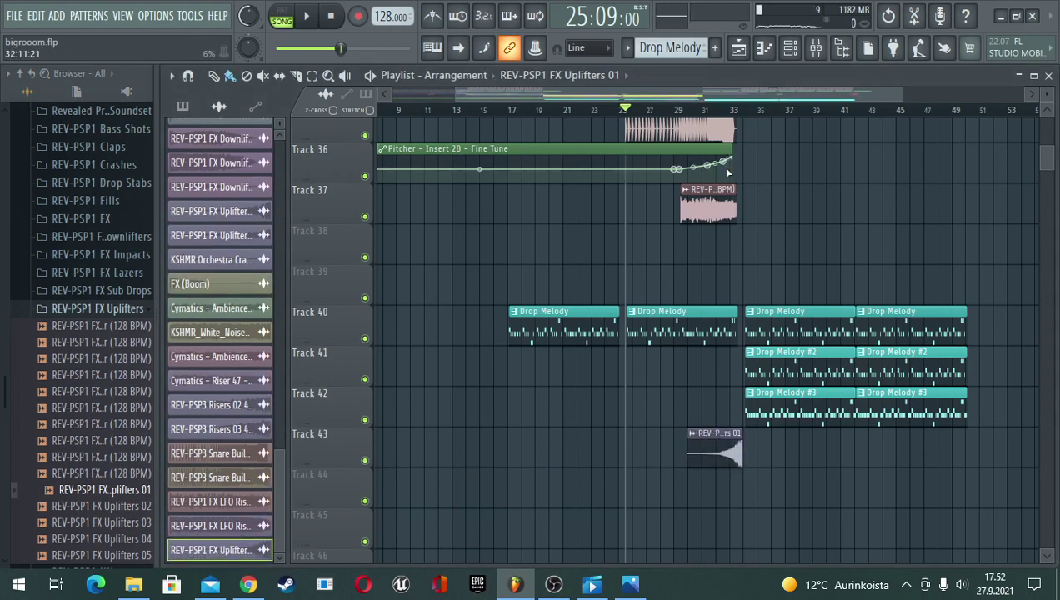
{"action": "scroll", "coordinate": [727, 121], "scroll_direction": "up", "scroll_amount": 5}
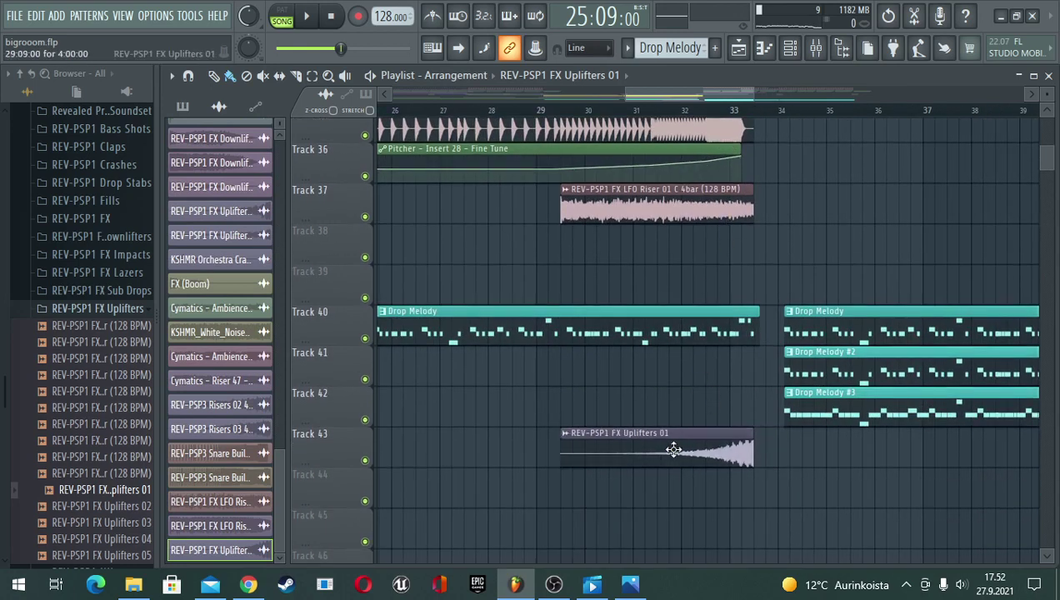
{"action": "key", "text": "space"}
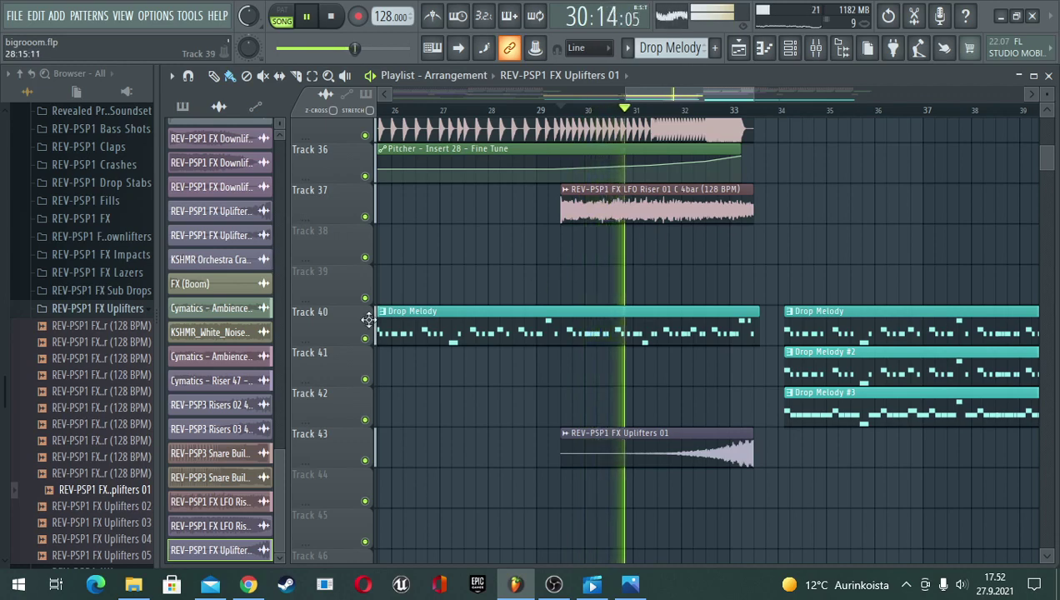
{"action": "scroll", "coordinate": [47, 373], "scroll_direction": "down", "scroll_amount": 4}
{"action": "scroll", "coordinate": [48, 373], "scroll_direction": "up", "scroll_amount": 4}
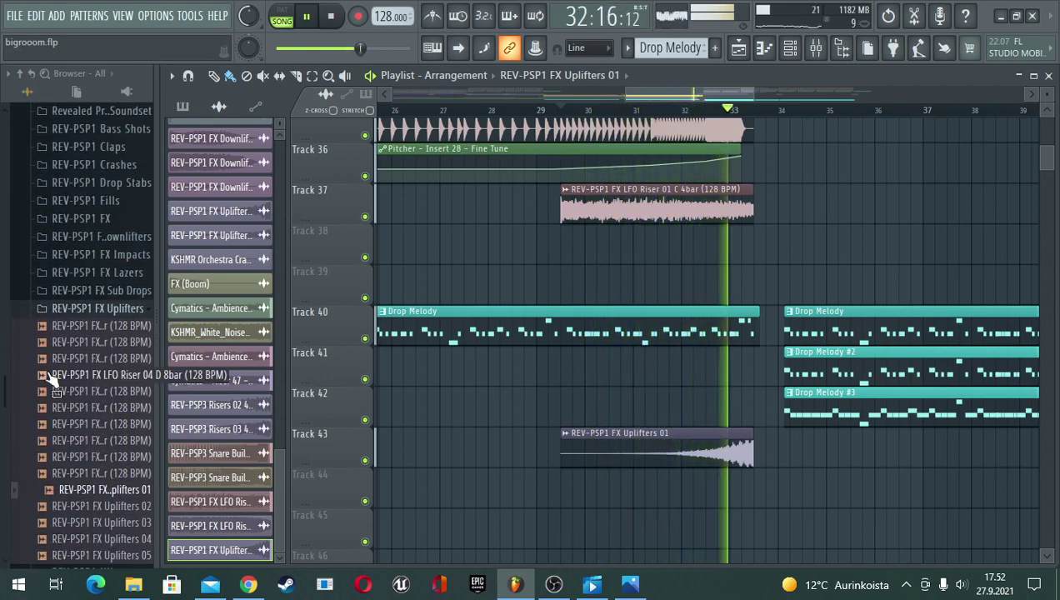
{"action": "key", "text": "space"}
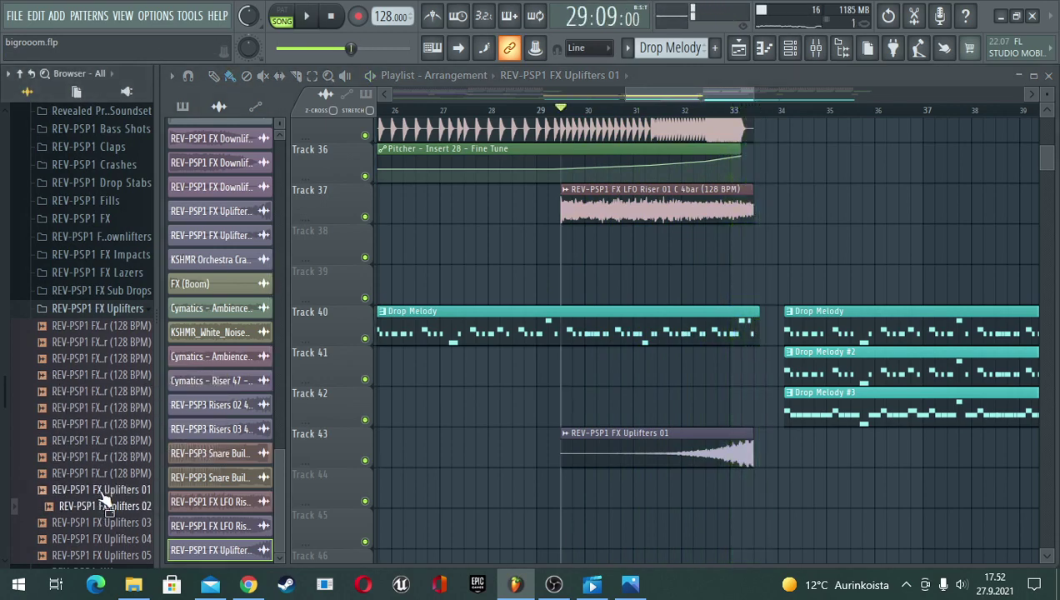
- Layer the REV-PSP1 FX Uplifters 02 sample on Track 44 at 29:09 and play the build-up with it
{"action": "left_click_drag", "start_coordinate": [102, 507], "coordinate": [557, 493]}
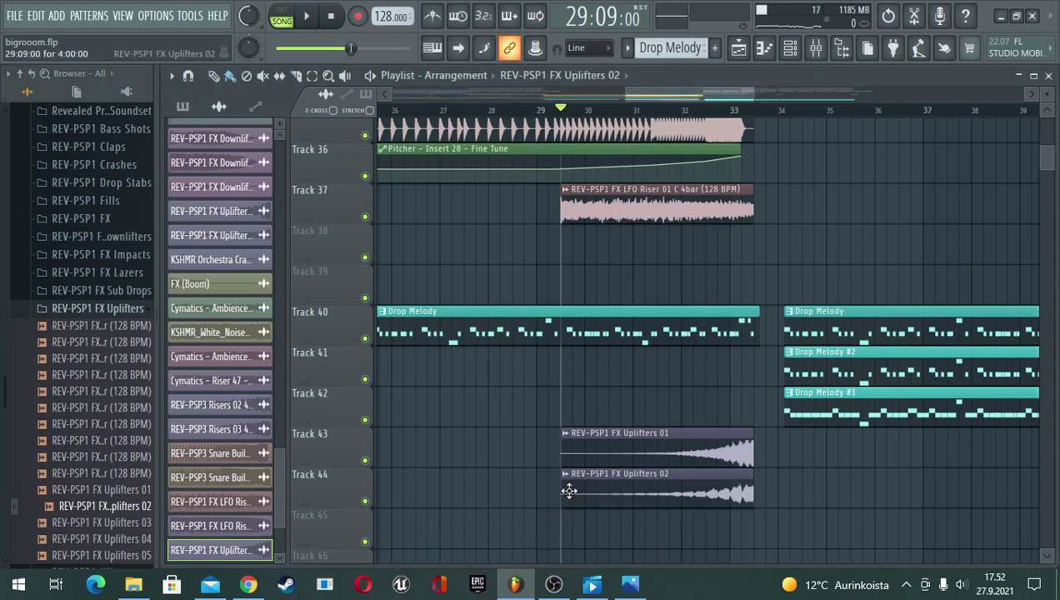
{"action": "key", "text": "space"}
{"action": "scroll", "coordinate": [583, 416], "scroll_direction": "down", "scroll_amount": 2}
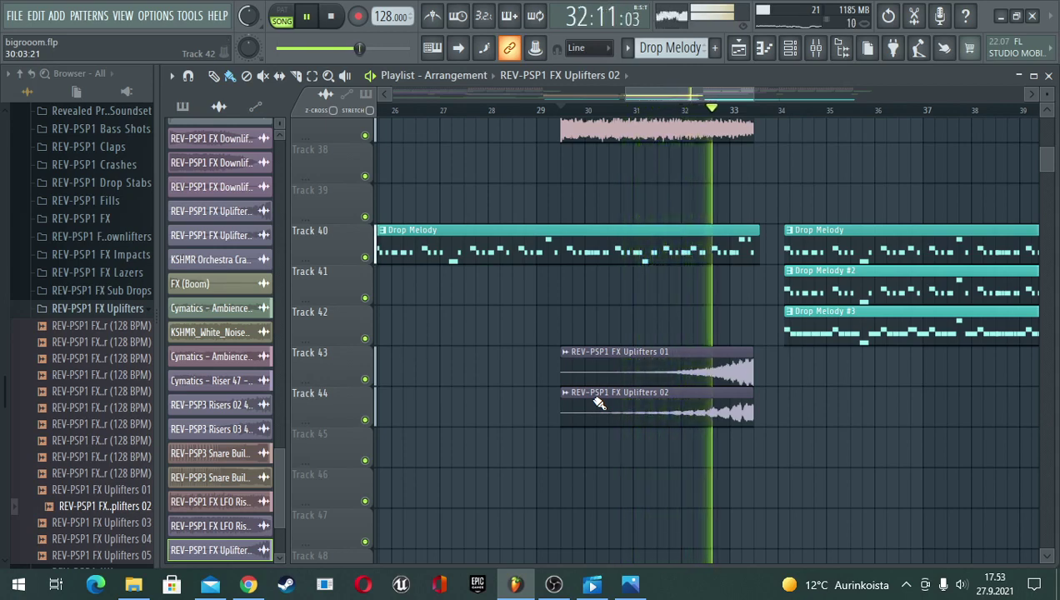
{"action": "key", "text": "space"}
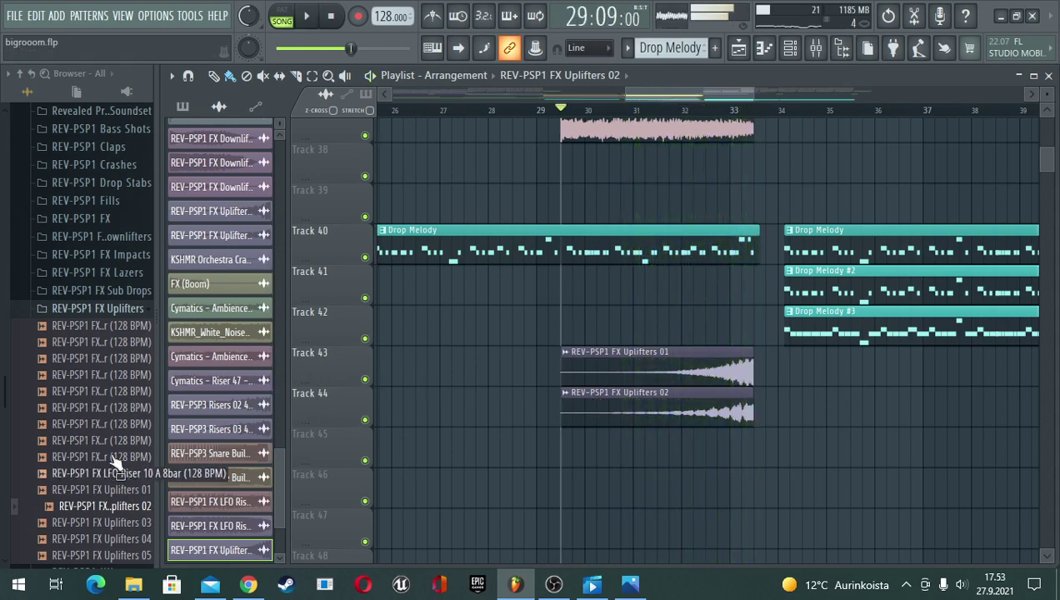
- Try the REV-PSP1 FX LFO Riser 05 D# 4bar sample on Track 45 at 25:09, auditioning it with the build-up
{"action": "left_click", "coordinate": [117, 415]}
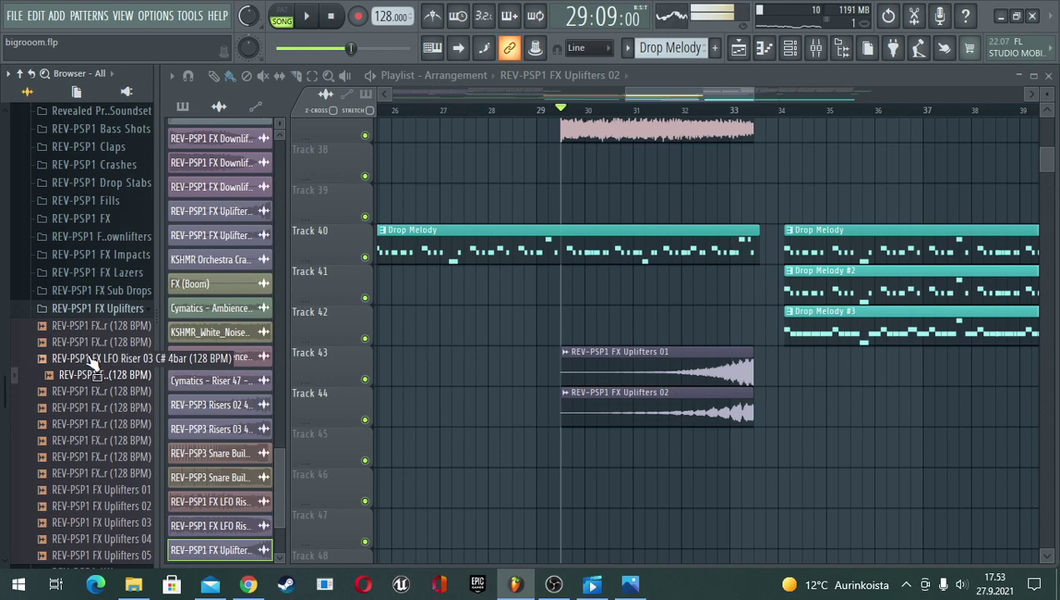
{"action": "left_click_drag", "start_coordinate": [91, 360], "coordinate": [58, 338]}
{"action": "left_click_drag", "start_coordinate": [102, 392], "coordinate": [461, 358]}
{"action": "left_click_drag", "start_coordinate": [694, 370], "coordinate": [733, 364]}
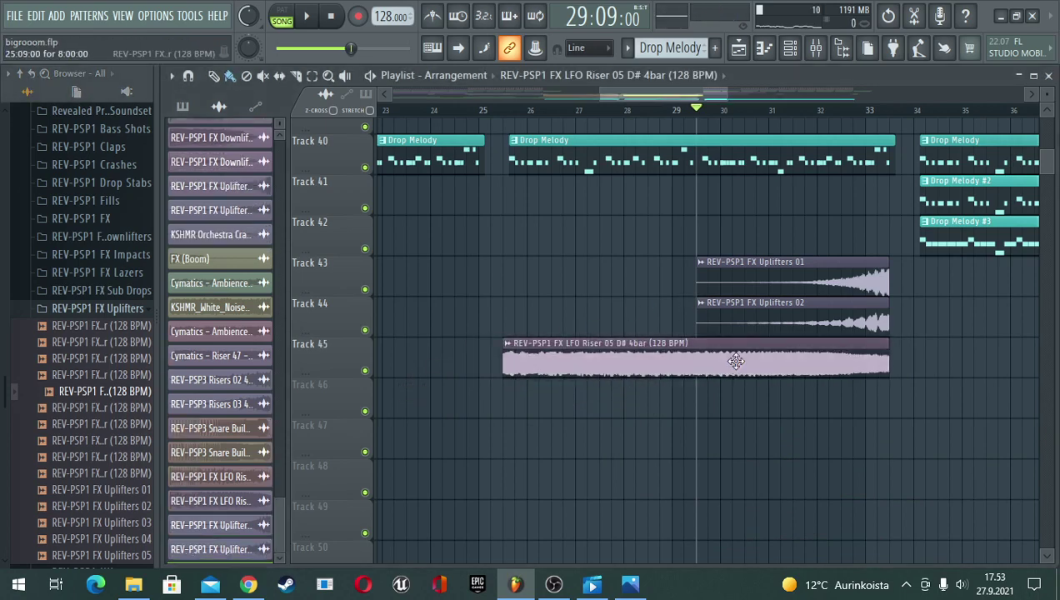
{"action": "key", "text": "space"}
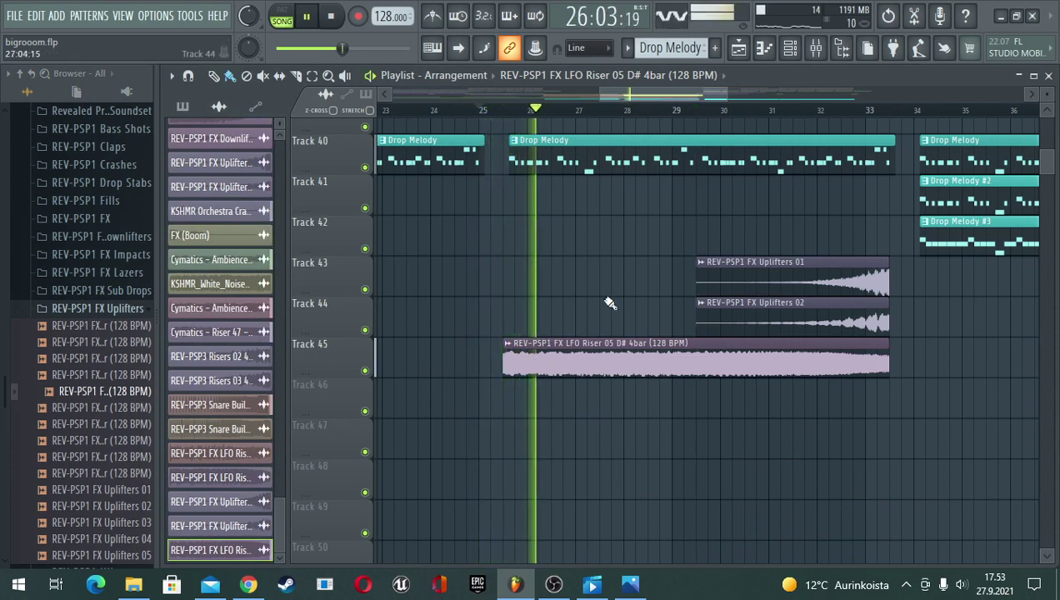
{"action": "scroll", "coordinate": [709, 428], "scroll_direction": "up", "scroll_amount": 1}
{"action": "scroll", "coordinate": [737, 117], "scroll_direction": "down", "scroll_amount": 5}
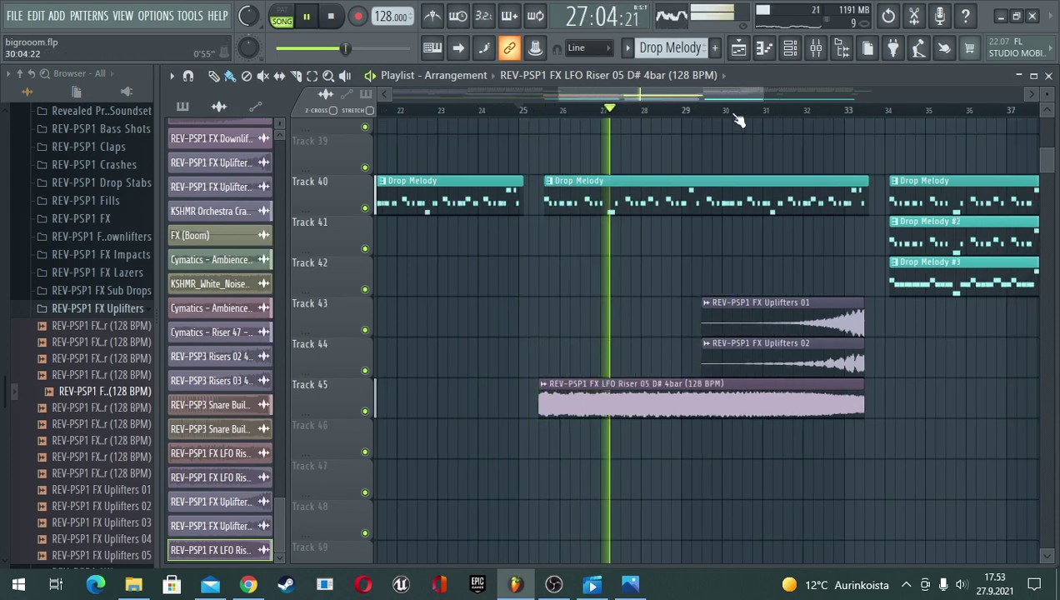
{"action": "scroll", "coordinate": [810, 378], "scroll_direction": "up", "scroll_amount": 4}
{"action": "scroll", "coordinate": [807, 375], "scroll_direction": "up", "scroll_amount": 3}
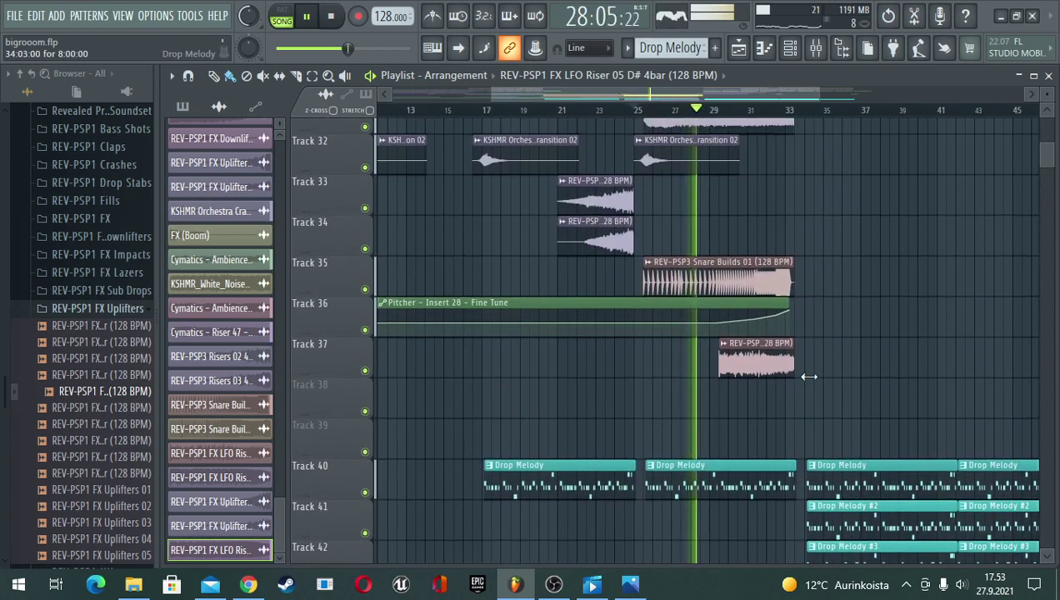
{"action": "scroll", "coordinate": [807, 379], "scroll_direction": "down", "scroll_amount": 6}
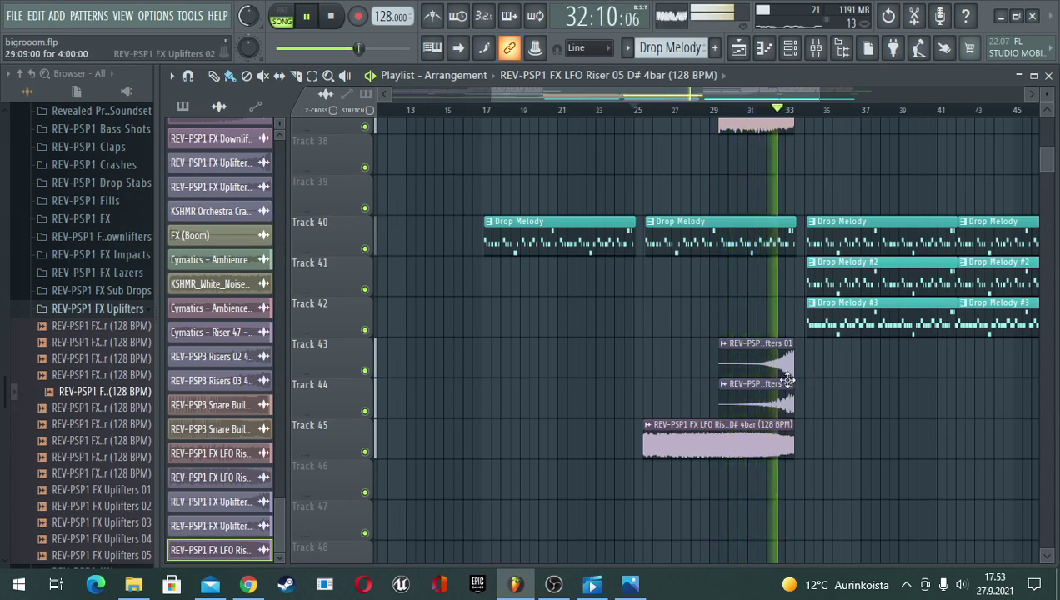
- Replay the build-up from 29:09 and delete the LFO Riser 05 clip from Track 45
{"action": "key", "text": "space"}
{"action": "left_click", "coordinate": [722, 110]}
{"action": "key", "text": "space"}
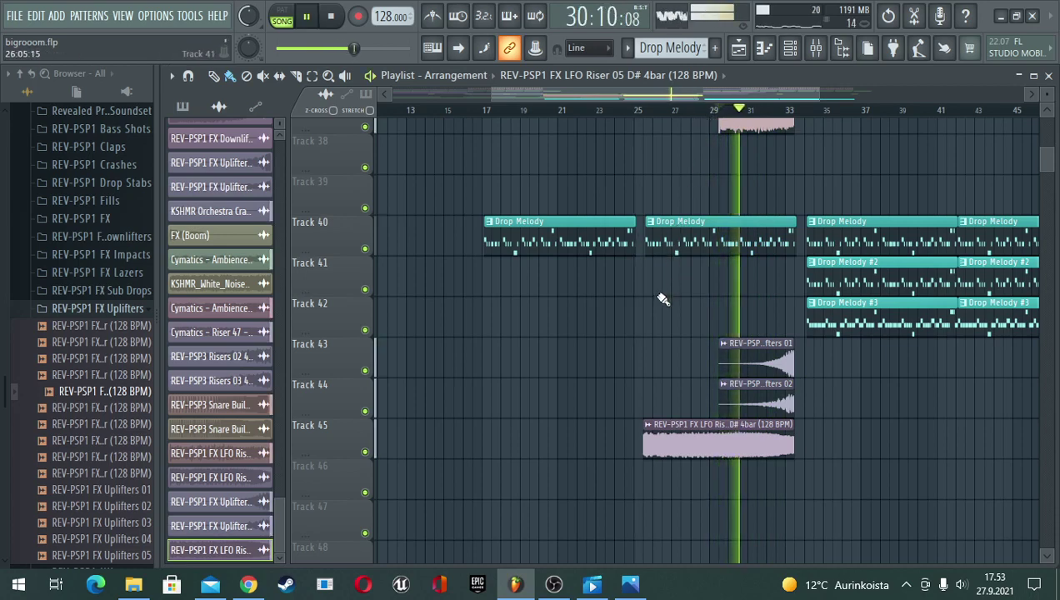
{"action": "right_click", "coordinate": [750, 455]}
{"action": "key", "text": "space"}
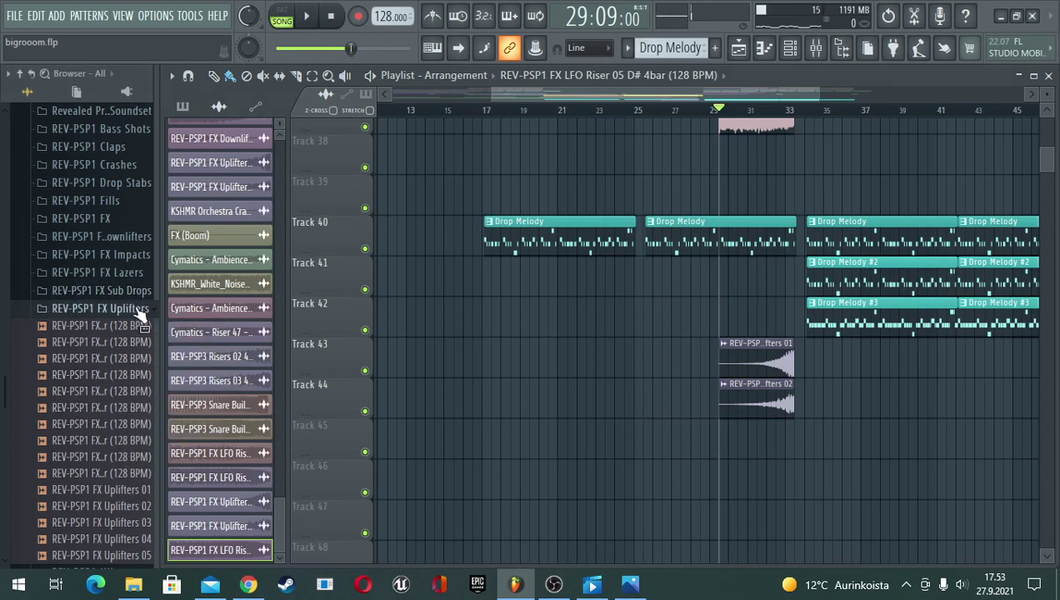
- Collapse the Revealed Producer Starter Pack Vol. 1 folders and open the REV-PSP2 Fills (128 BPM) folder in Vol. 2
{"action": "left_click", "coordinate": [100, 308]}
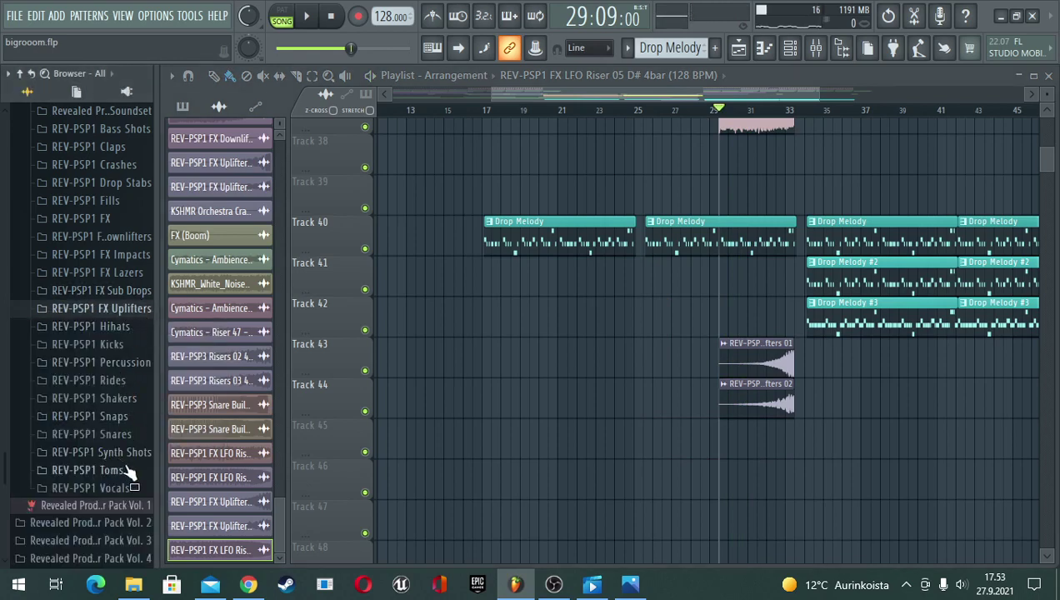
{"action": "scroll", "coordinate": [130, 417], "scroll_direction": "up", "scroll_amount": 3}
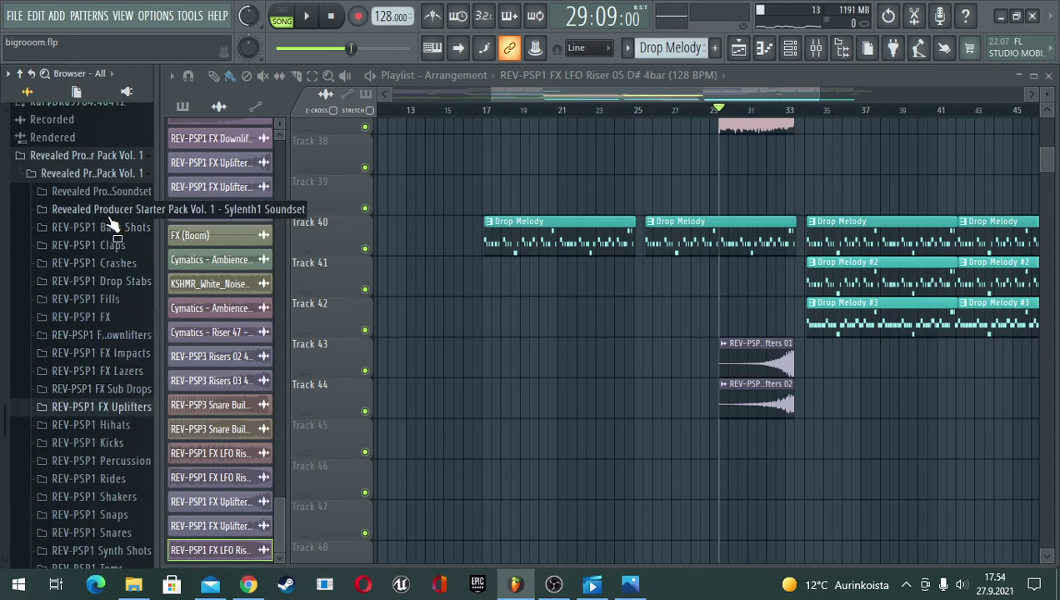
{"action": "left_click", "coordinate": [83, 173]}
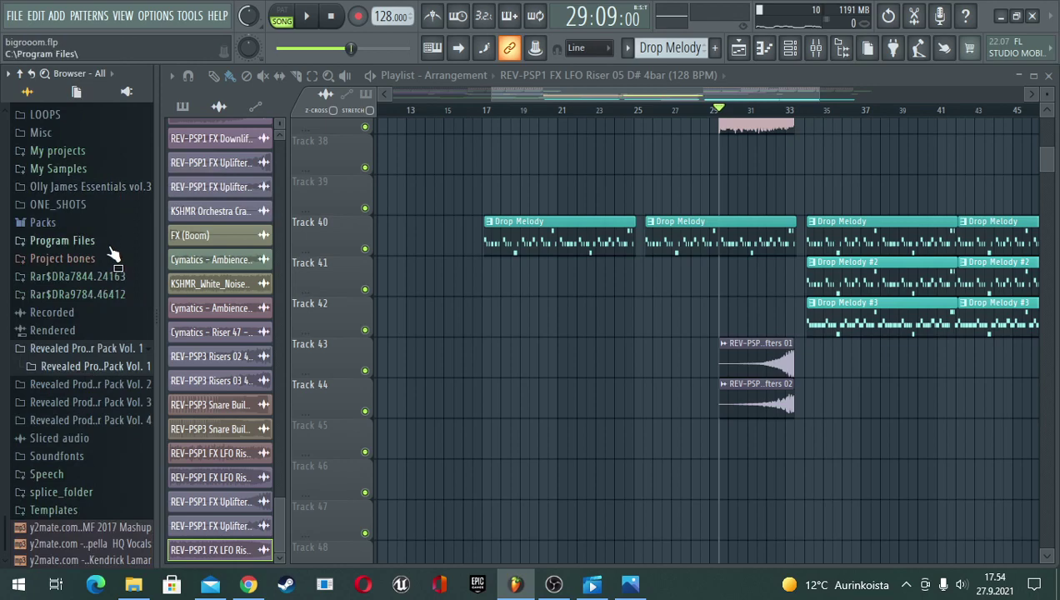
{"action": "left_click", "coordinate": [117, 384]}
{"action": "left_click", "coordinate": [119, 384]}
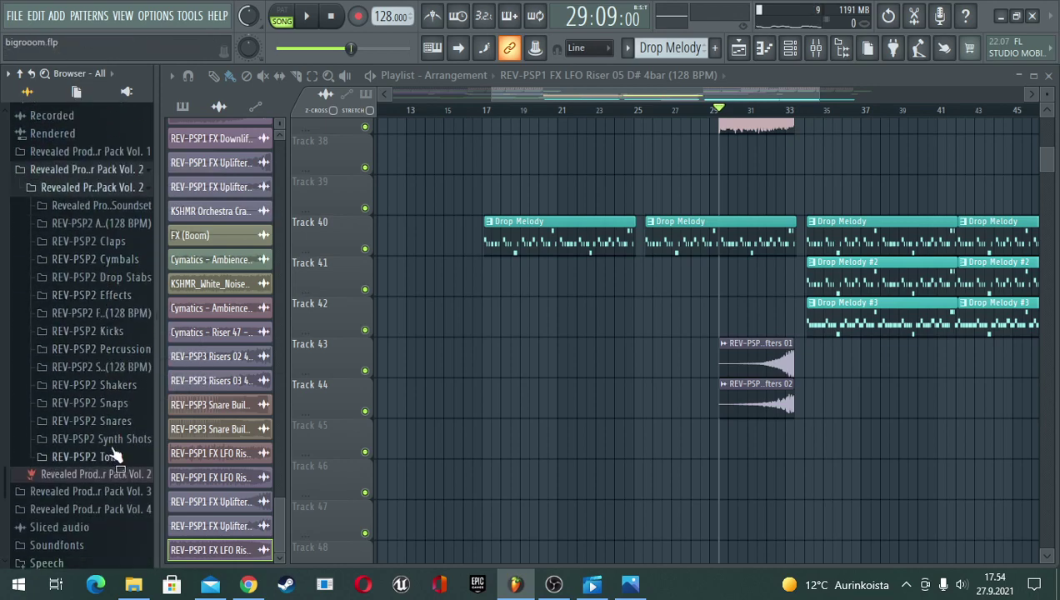
{"action": "left_click", "coordinate": [108, 313]}
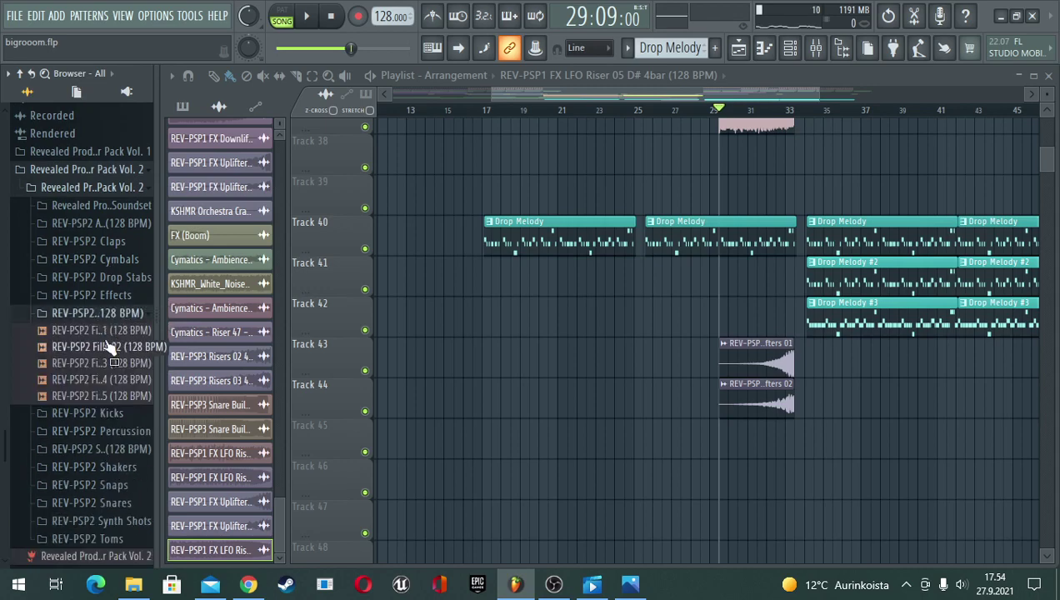
- Audition the samples in the REV-PSP2 Fills (128 BPM) folder against each other
{"action": "left_click", "coordinate": [108, 347]}
{"action": "left_click", "coordinate": [113, 363]}
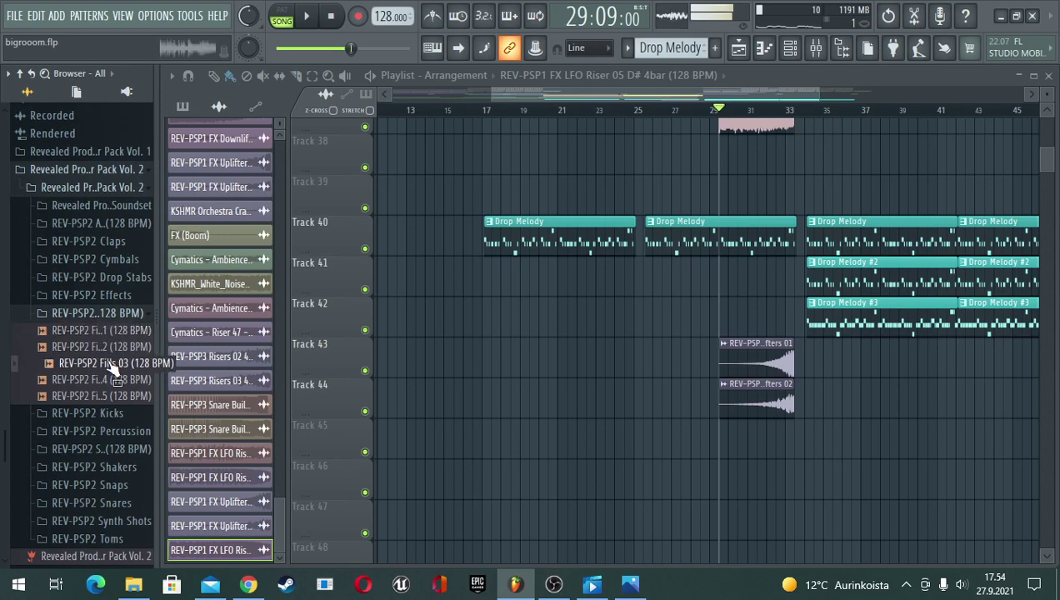
{"action": "left_click", "coordinate": [114, 379]}
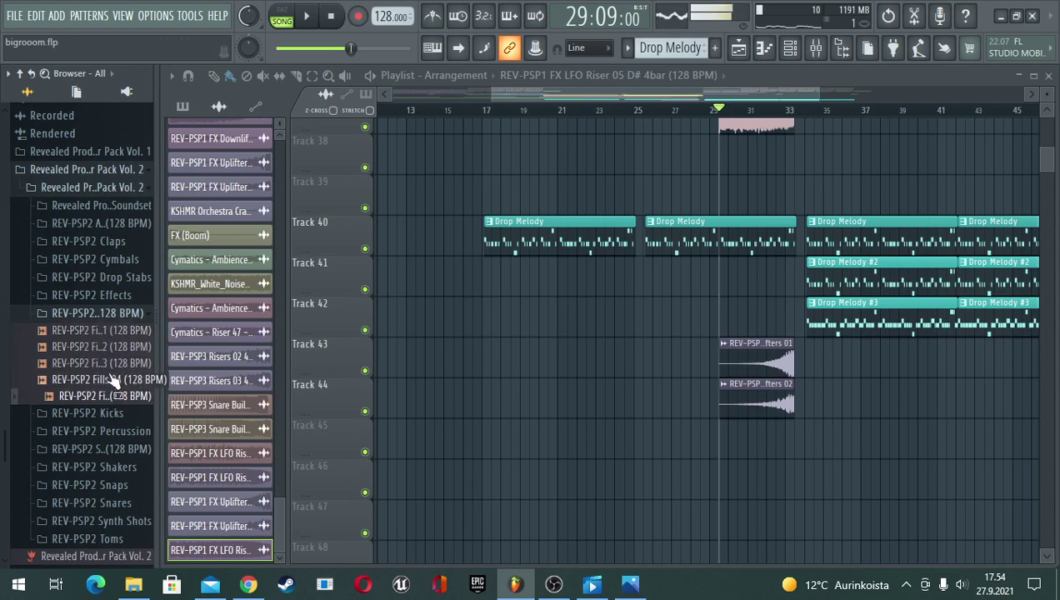
{"action": "left_click", "coordinate": [112, 348]}
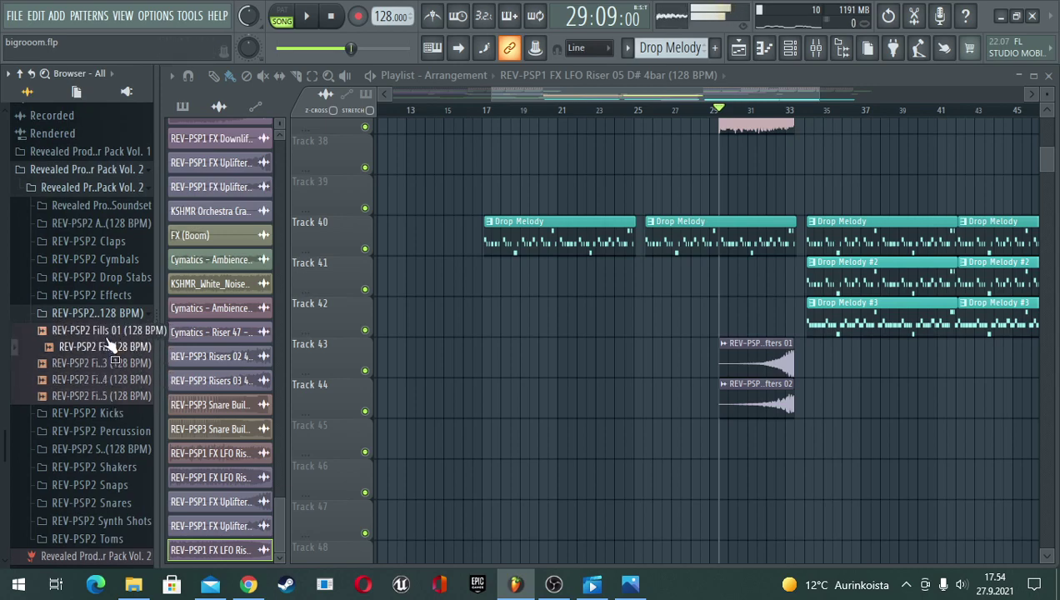
{"action": "key", "text": "Up"}
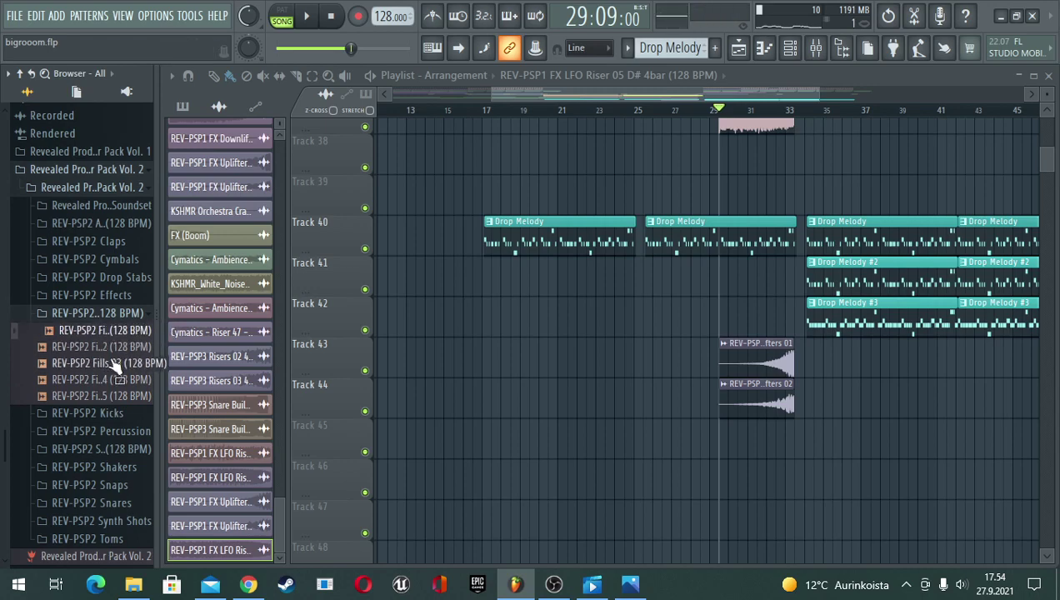
{"action": "left_click", "coordinate": [114, 364]}
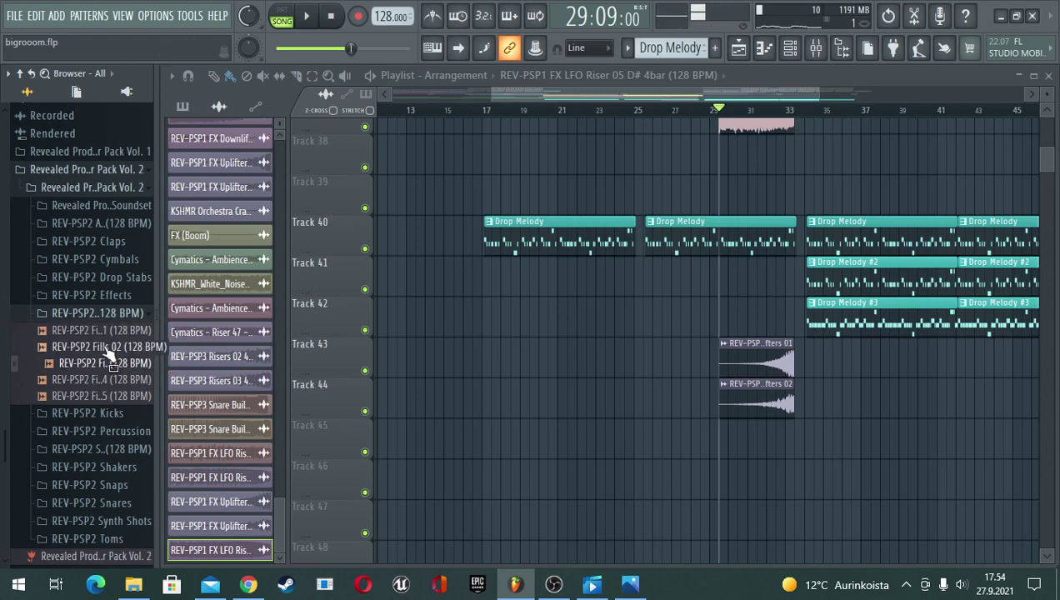
- Place the REV-PSP2 Fills 02 sample on Track 45 at 8:01 and play the arrangement from the start
{"action": "left_click_drag", "start_coordinate": [108, 351], "coordinate": [504, 450]}
{"action": "key", "text": "space"}
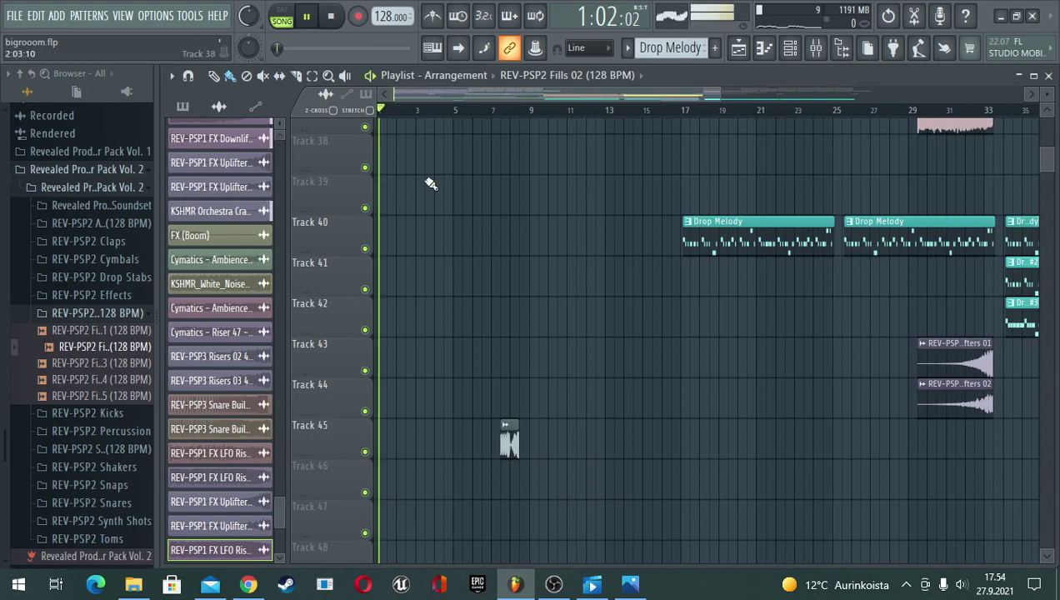
{"action": "scroll", "coordinate": [564, 289], "scroll_direction": "up", "scroll_amount": 7}
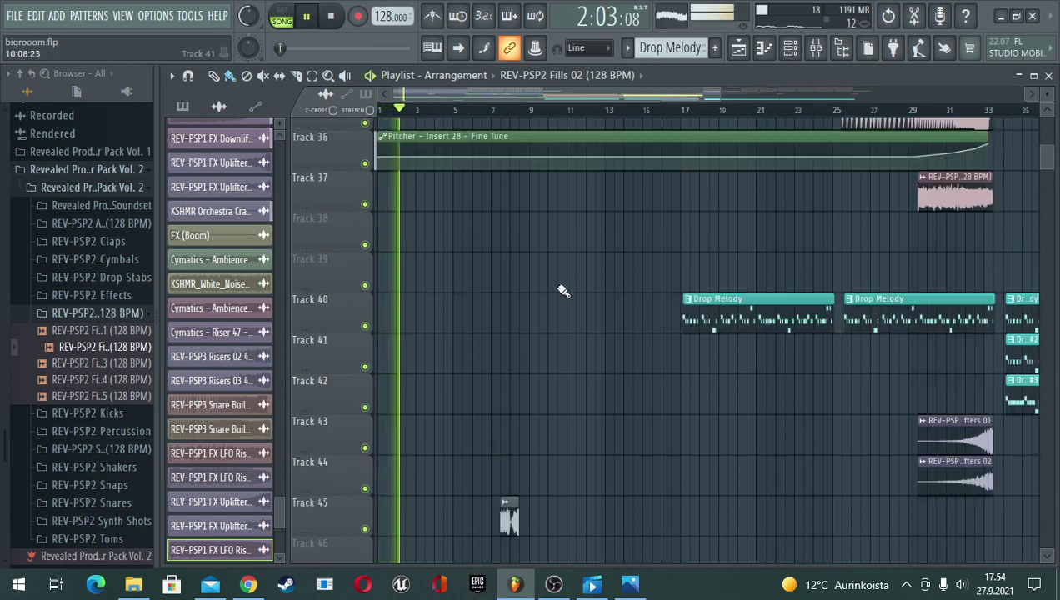
{"action": "scroll", "coordinate": [532, 285], "scroll_direction": "up", "scroll_amount": 4}
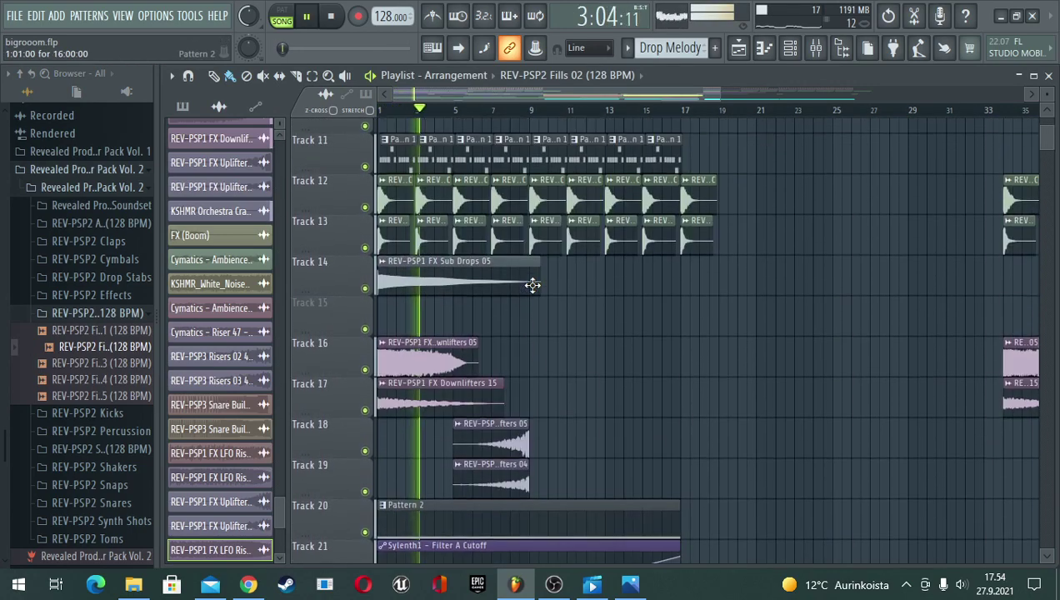
{"action": "scroll", "coordinate": [532, 285], "scroll_direction": "down", "scroll_amount": 4}
{"action": "scroll", "coordinate": [532, 285], "scroll_direction": "down", "scroll_amount": 8}
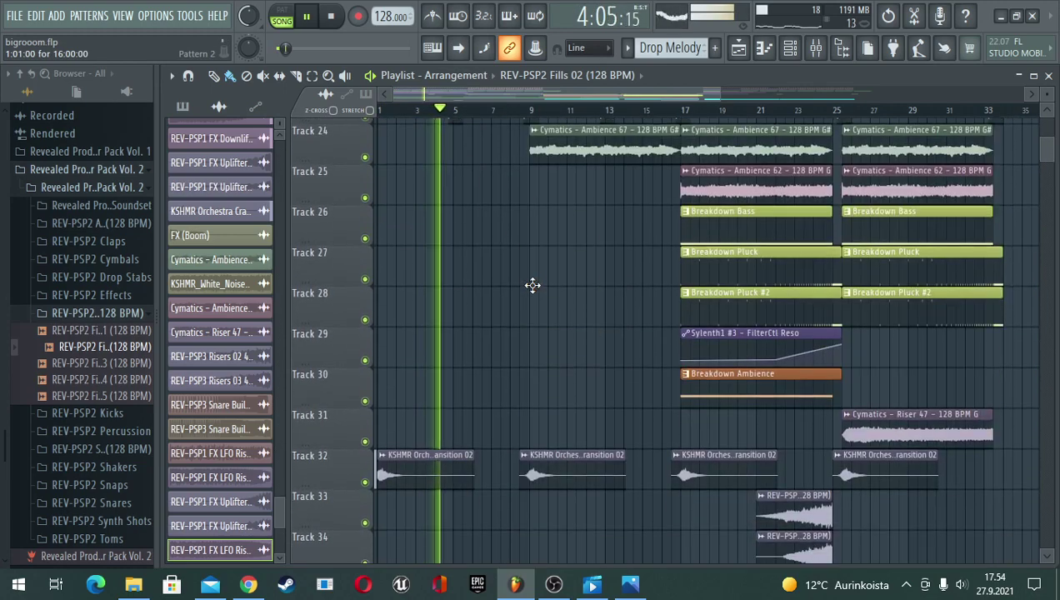
{"action": "left_click_drag", "start_coordinate": [533, 285], "coordinate": [477, 263]}
{"action": "scroll", "coordinate": [542, 117], "scroll_direction": "up", "scroll_amount": 5}
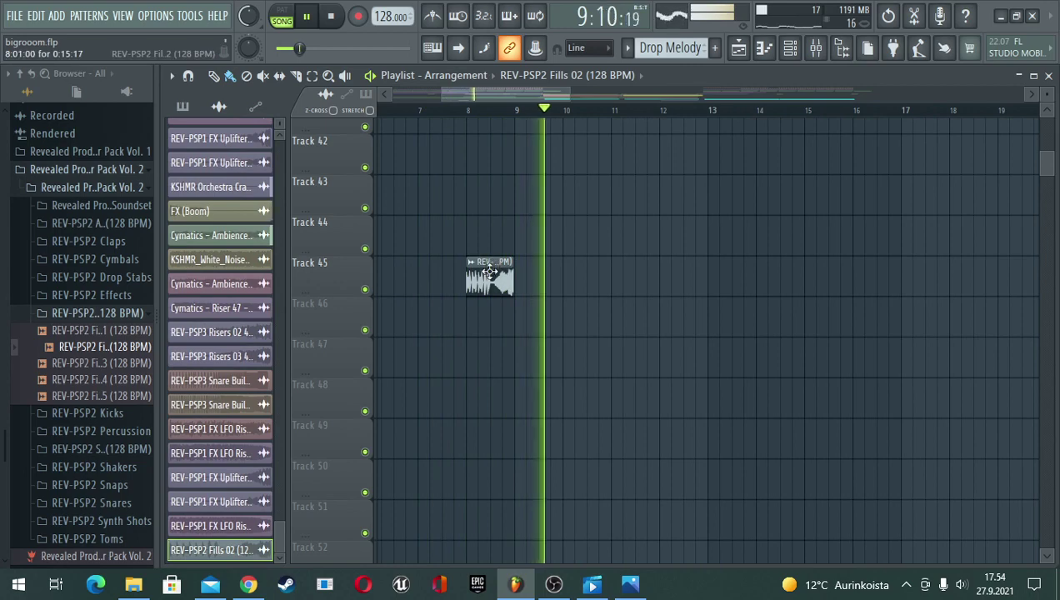
- Add a second Fills 02 clip on Track 45 at 16:01, listen through it and stop playback
{"action": "scroll", "coordinate": [572, 112], "scroll_direction": "down", "scroll_amount": 4}
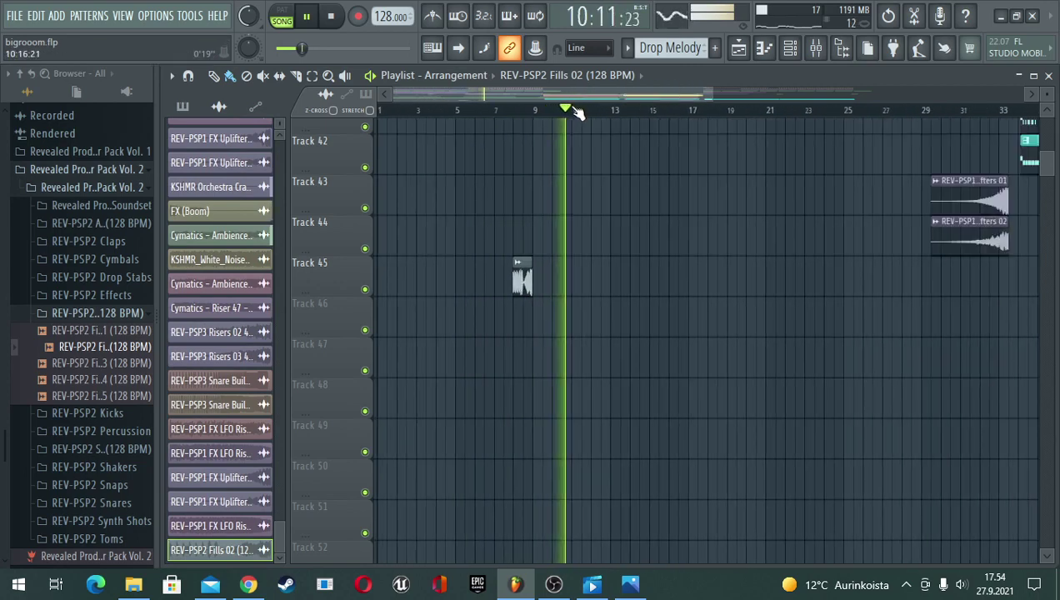
{"action": "scroll", "coordinate": [573, 110], "scroll_direction": "down", "scroll_amount": 2}
{"action": "left_click", "coordinate": [593, 272]}
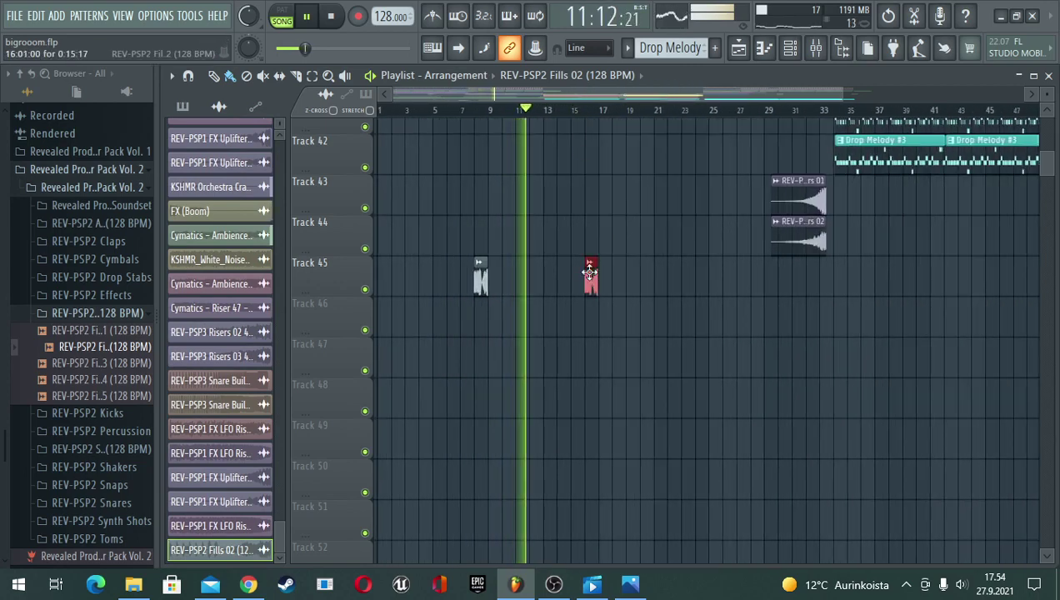
{"action": "scroll", "coordinate": [599, 183], "scroll_direction": "up", "scroll_amount": 4}
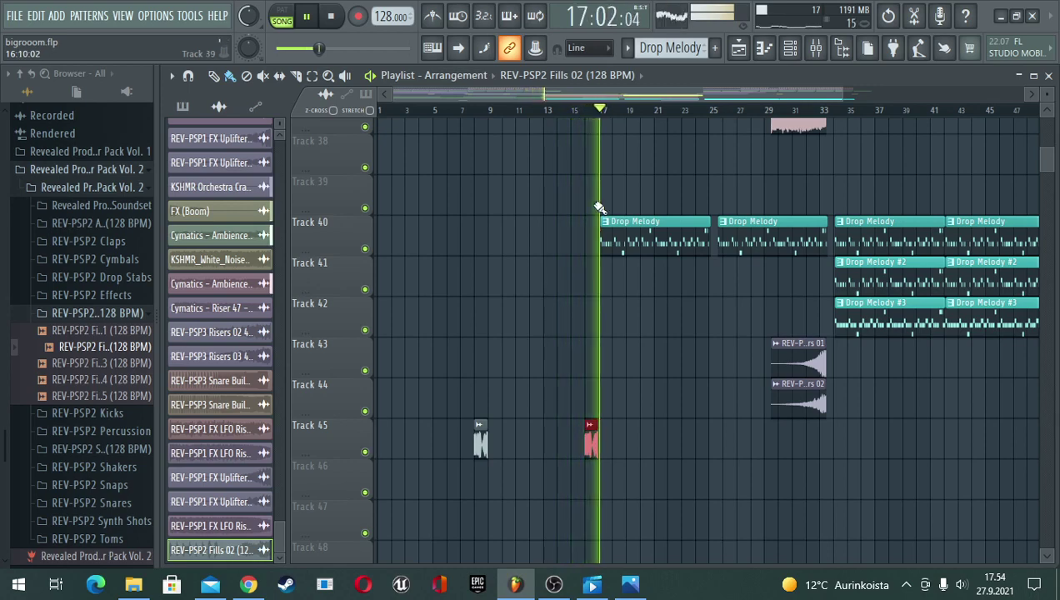
{"action": "key", "text": "space"}
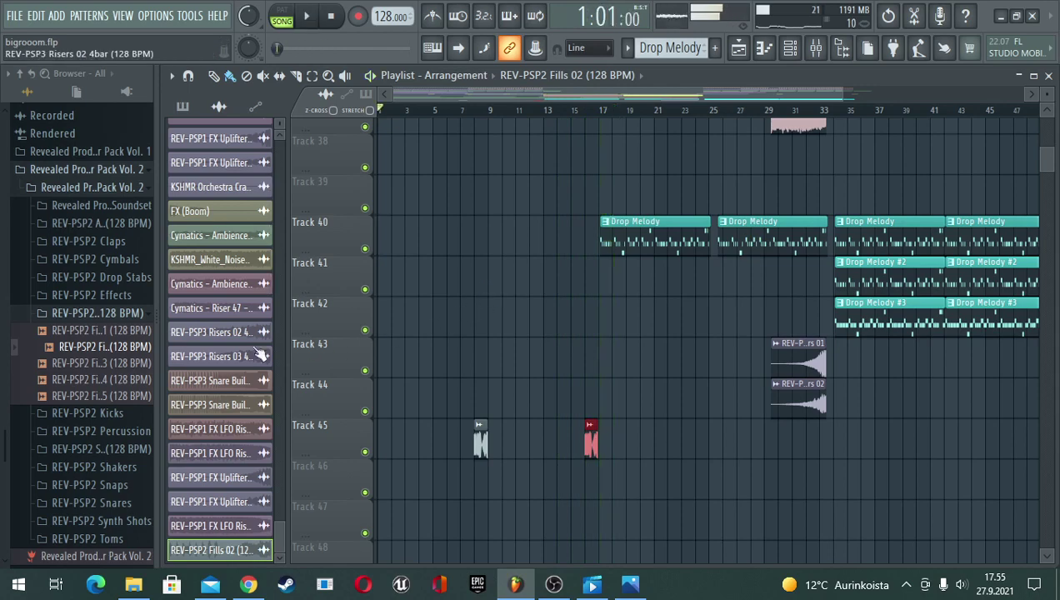
- Collapse the Fills folder, open the Fills 02 sample settings and the widened mixer, and look for an unused insert
{"action": "left_click", "coordinate": [107, 315]}
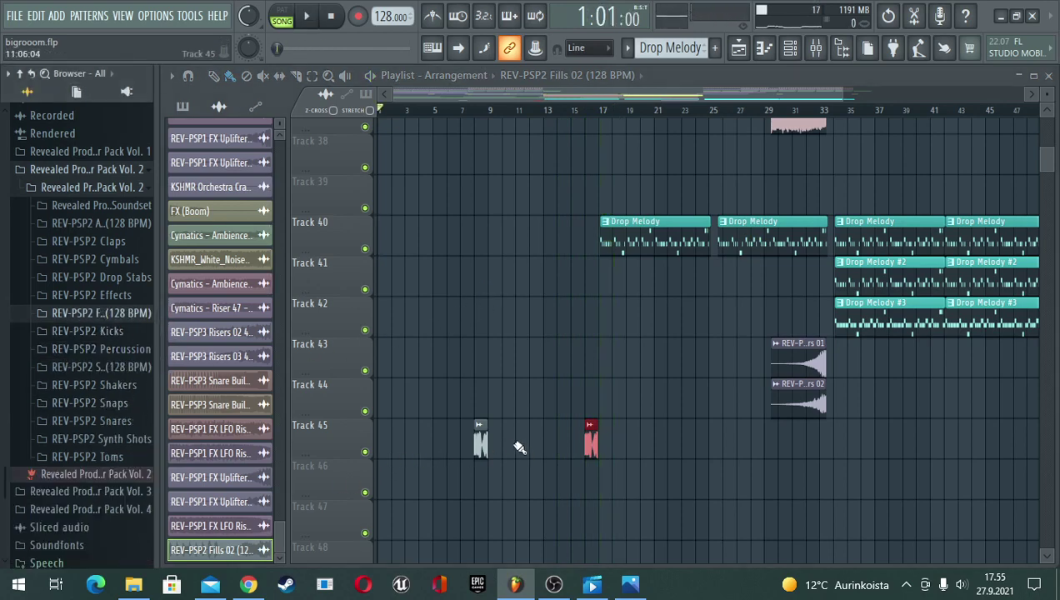
{"action": "double_click", "coordinate": [480, 440]}
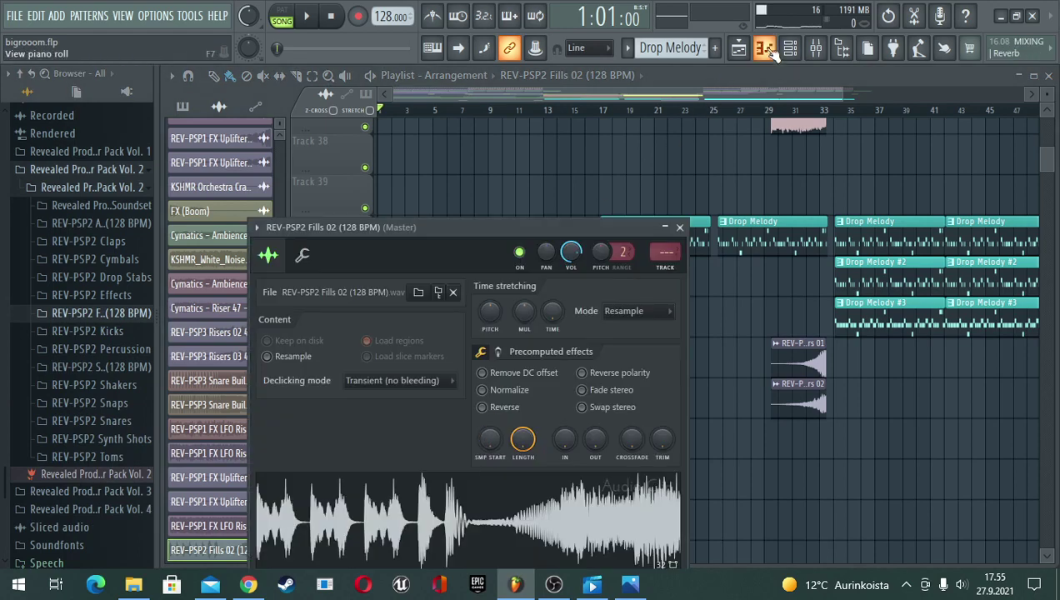
{"action": "left_click", "coordinate": [817, 48]}
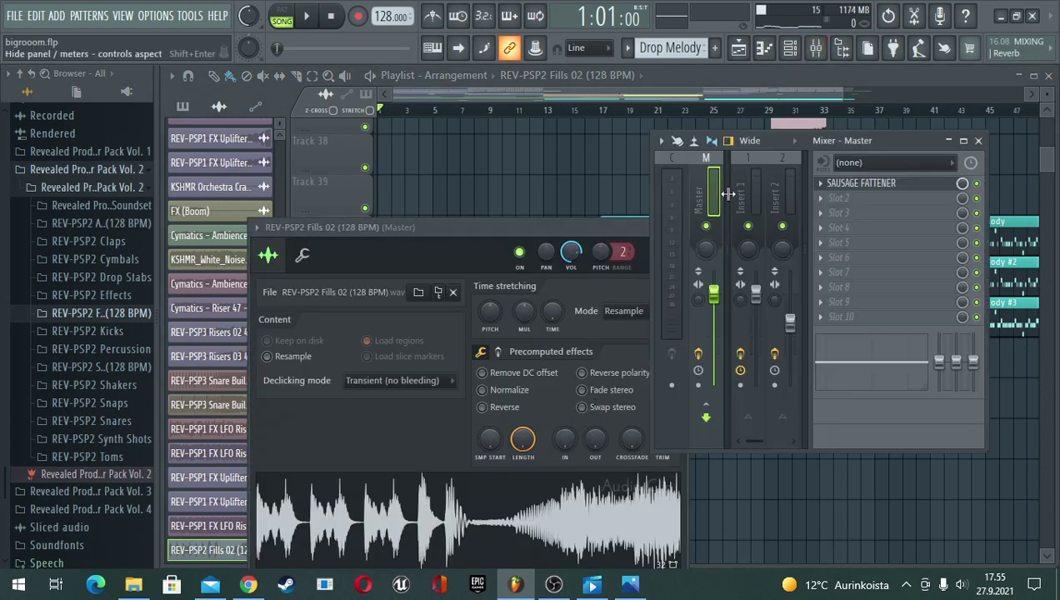
{"action": "left_click_drag", "start_coordinate": [882, 143], "coordinate": [393, 132]}
{"action": "left_click_drag", "start_coordinate": [497, 172], "coordinate": [891, 187]}
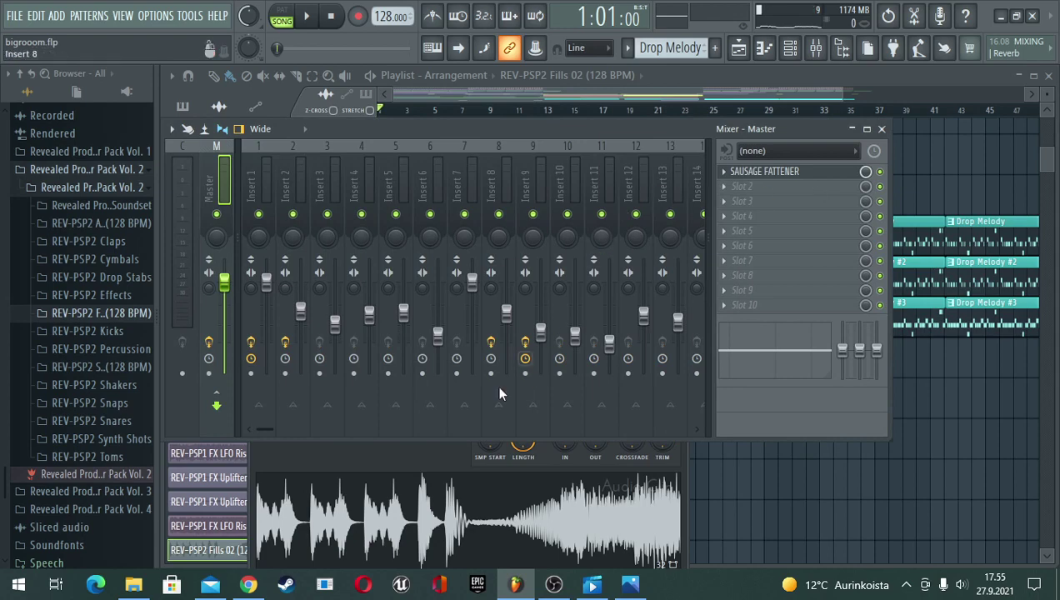
{"action": "scroll", "coordinate": [259, 425], "scroll_direction": "down", "scroll_amount": 8}
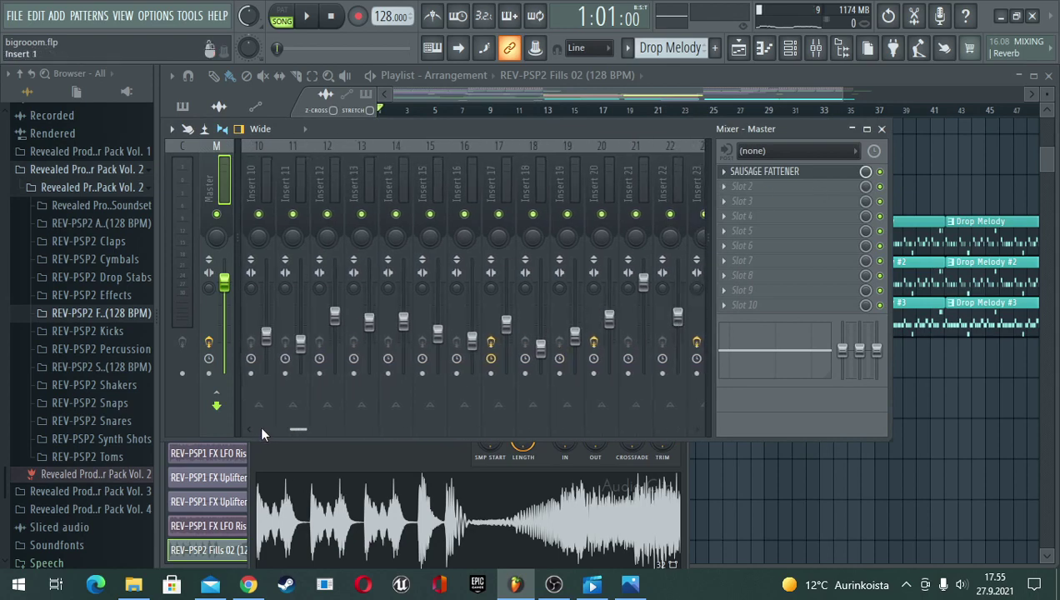
{"action": "scroll", "coordinate": [261, 432], "scroll_direction": "down", "scroll_amount": 10}
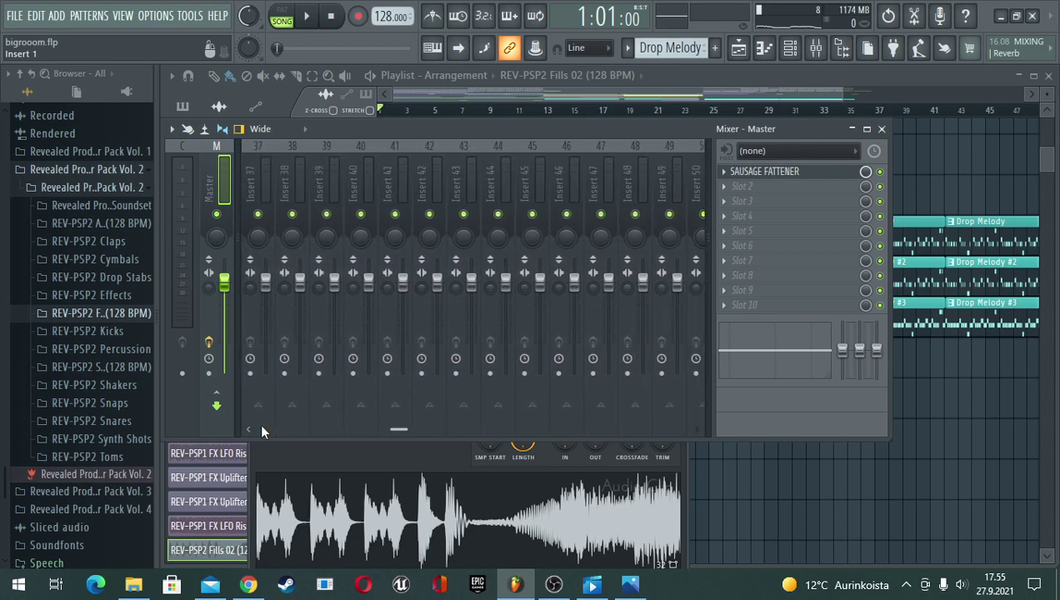
{"action": "scroll", "coordinate": [263, 426], "scroll_direction": "up", "scroll_amount": 3}
{"action": "scroll", "coordinate": [384, 425], "scroll_direction": "up", "scroll_amount": 6}
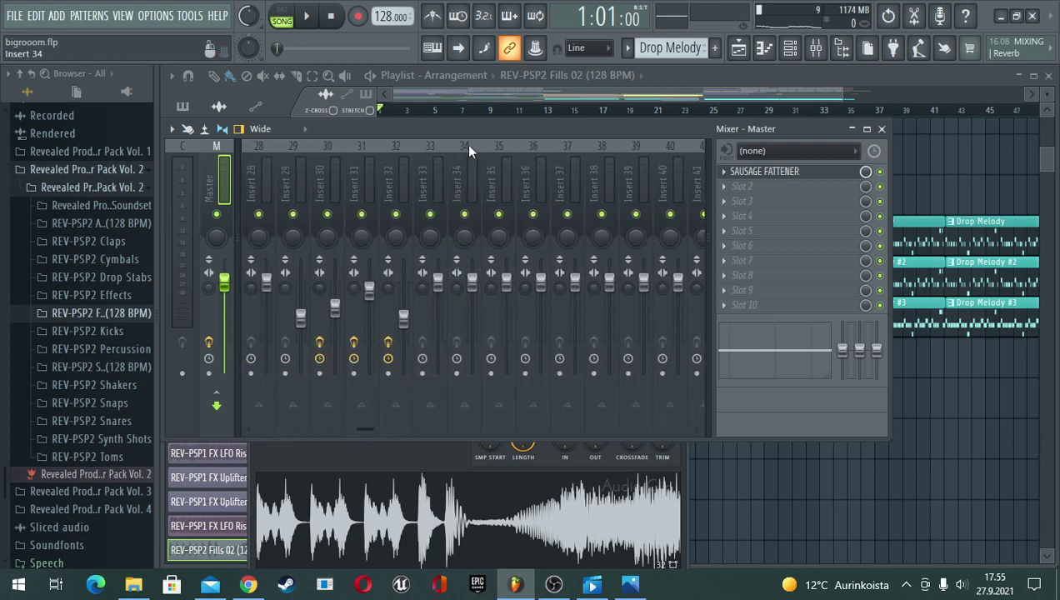
- Route the Fills 02 sample to mixer Insert 33
{"action": "left_click_drag", "start_coordinate": [478, 123], "coordinate": [548, 333]}
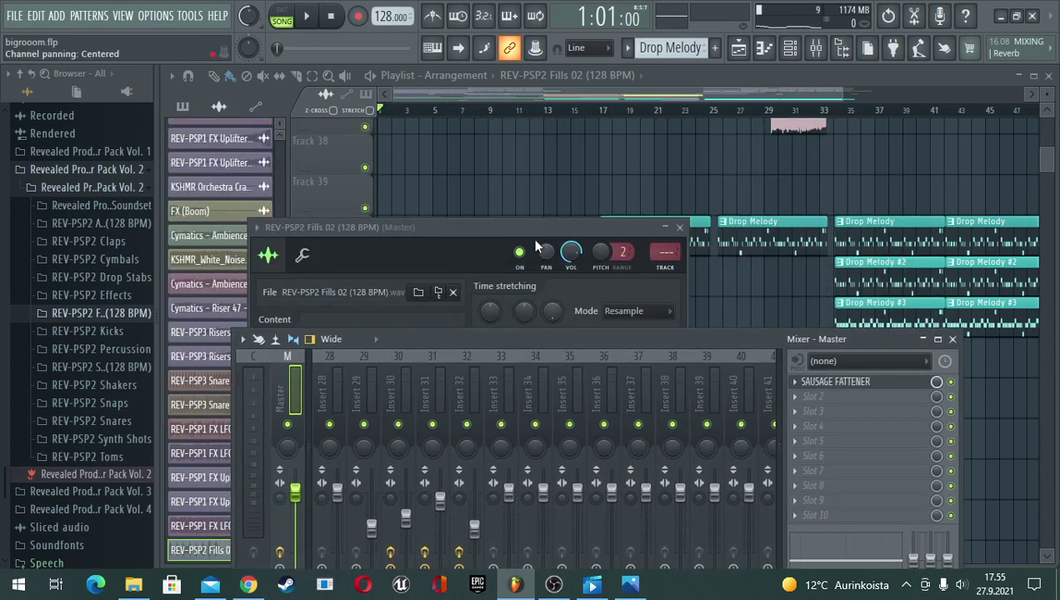
{"action": "left_click_drag", "start_coordinate": [536, 221], "coordinate": [548, 209]}
{"action": "scroll", "coordinate": [677, 240], "scroll_direction": "up", "scroll_amount": 20}
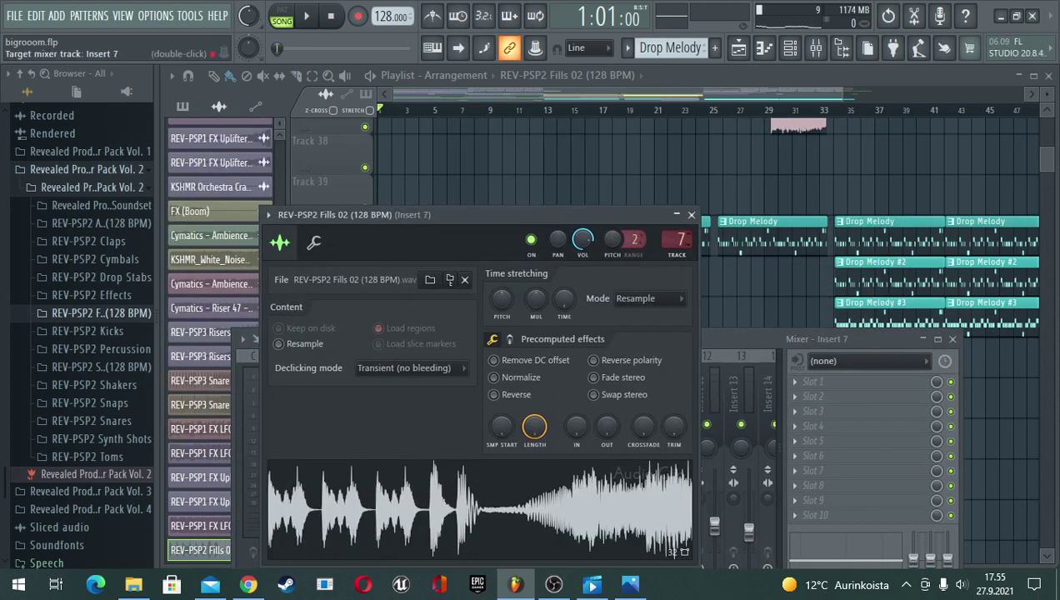
{"action": "scroll", "coordinate": [677, 240], "scroll_direction": "up", "scroll_amount": 7}
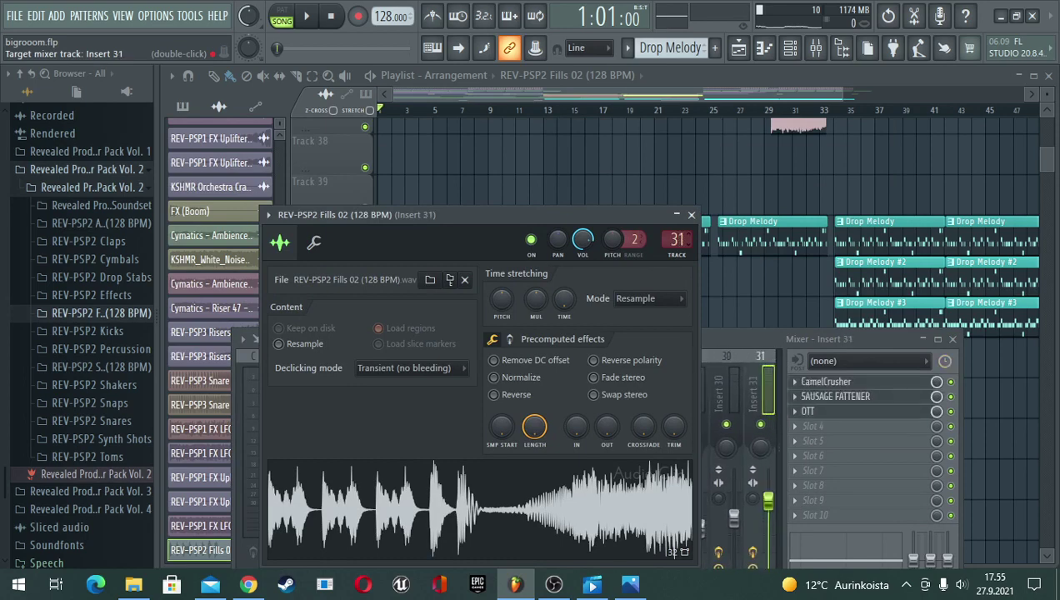
{"action": "left_click_drag", "start_coordinate": [752, 350], "coordinate": [698, 195]}
{"action": "scroll", "coordinate": [558, 149], "scroll_direction": "down", "scroll_amount": 3}
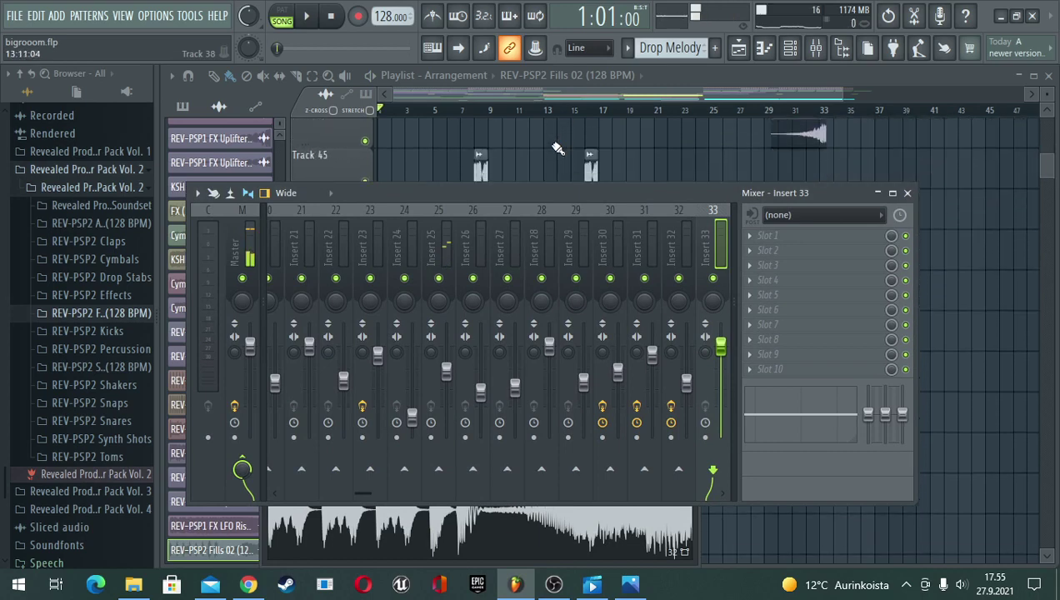
- Play the fill from 8:01, lower Insert 33's volume to about 59% (-10.1 dB), and close the mixer and sample windows
{"action": "left_click", "coordinate": [474, 114]}
{"action": "double_click", "coordinate": [480, 155]}
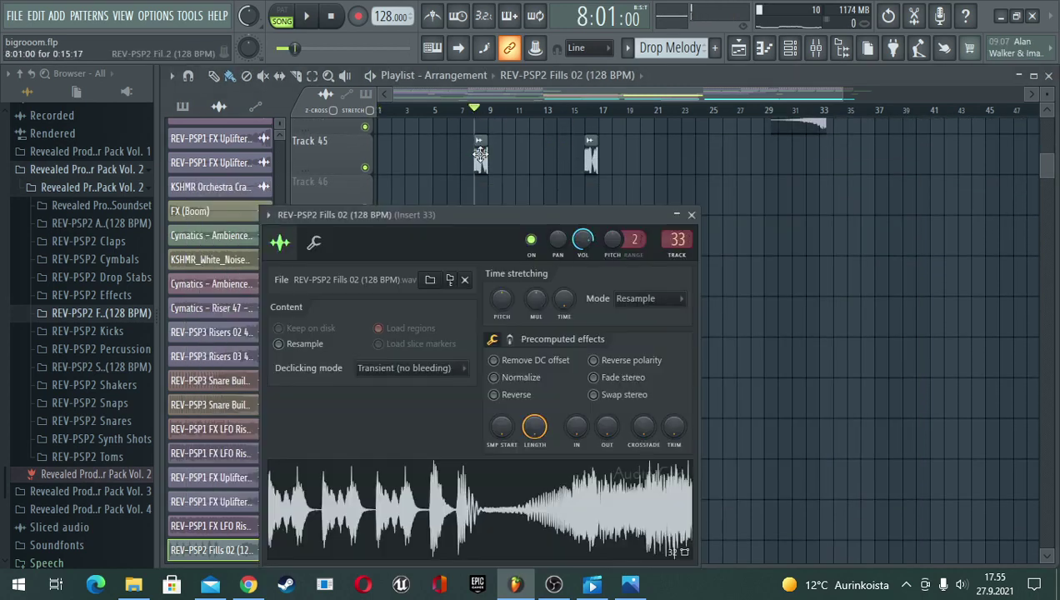
{"action": "double_click", "coordinate": [677, 240]}
{"action": "key", "text": "space"}
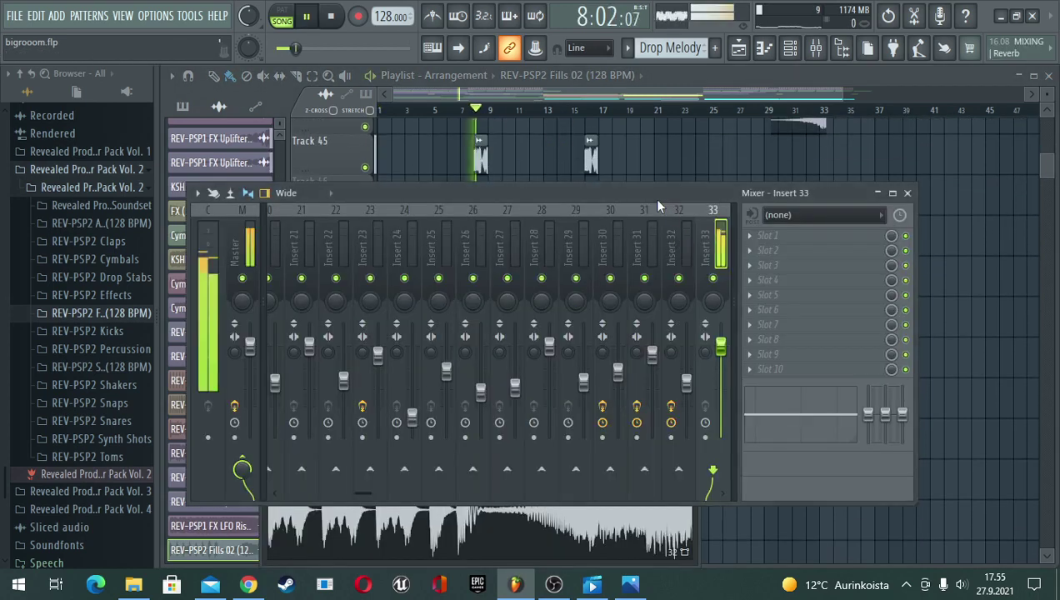
{"action": "key", "text": "space"}
{"action": "left_click_drag", "start_coordinate": [368, 490], "coordinate": [397, 488]}
{"action": "left_click_drag", "start_coordinate": [466, 347], "coordinate": [475, 382]}
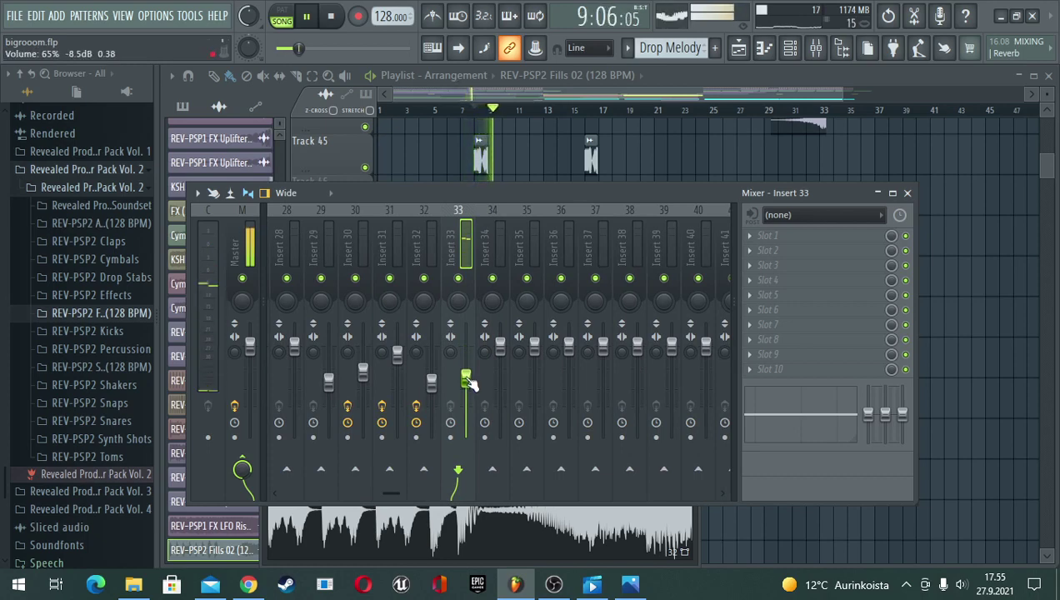
{"action": "key", "text": "space"}
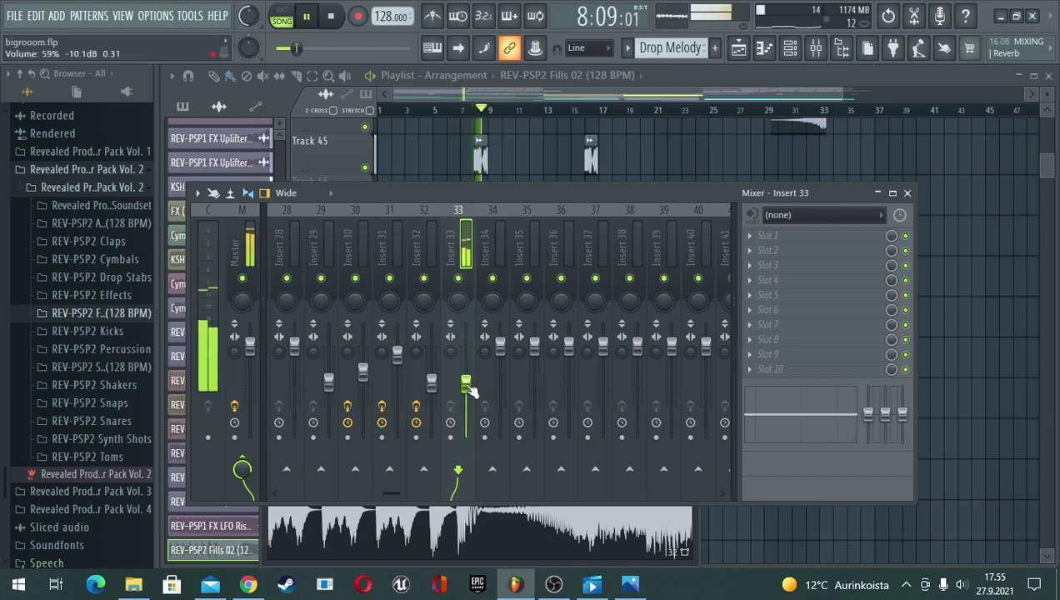
{"action": "left_click", "coordinate": [882, 193]}
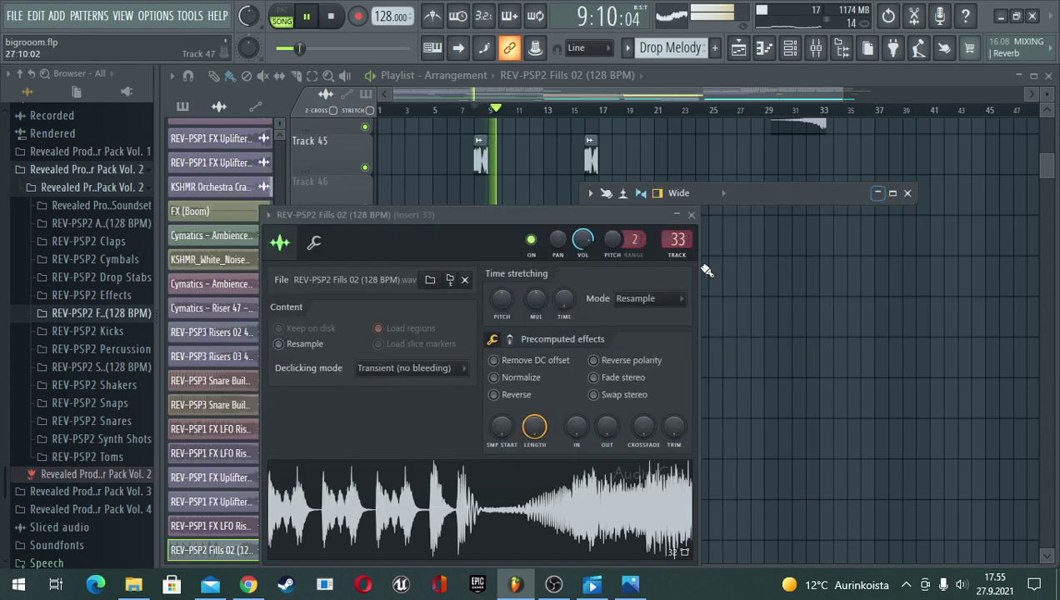
{"action": "key", "text": "F12"}
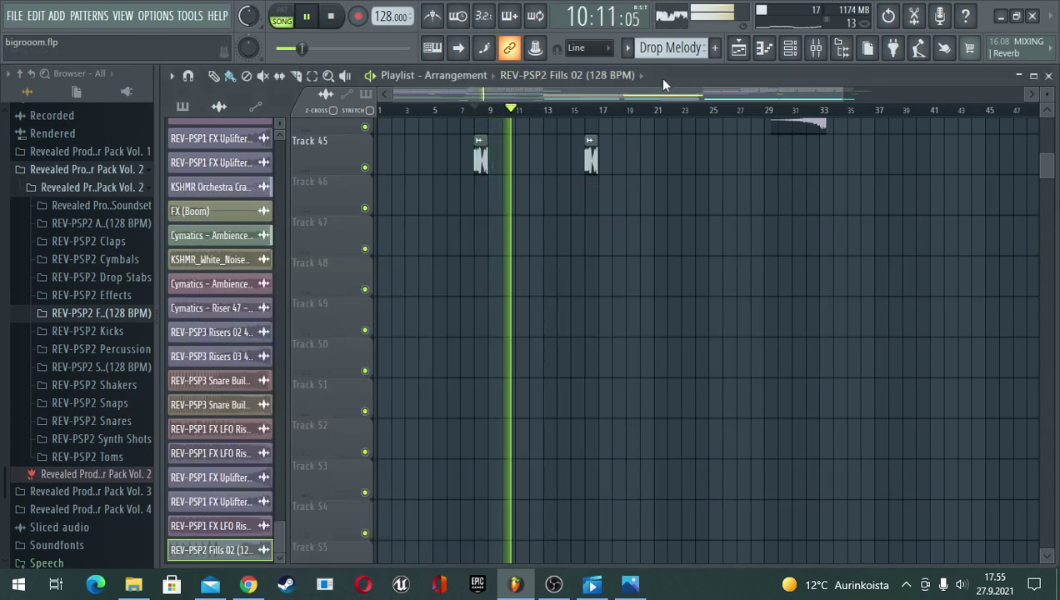
{"action": "key", "text": "space"}
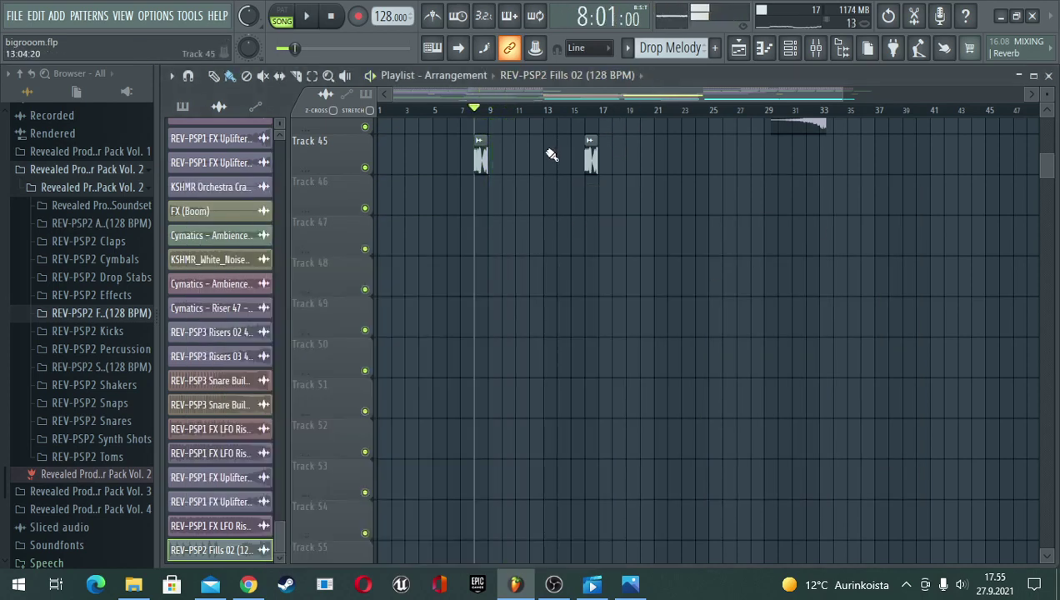
- Add the REV-PSP2 Shepard Tones 01 sample from the REV-PSP2 Effects folder to Track 46, starting at bar 8
{"action": "left_click", "coordinate": [123, 297]}
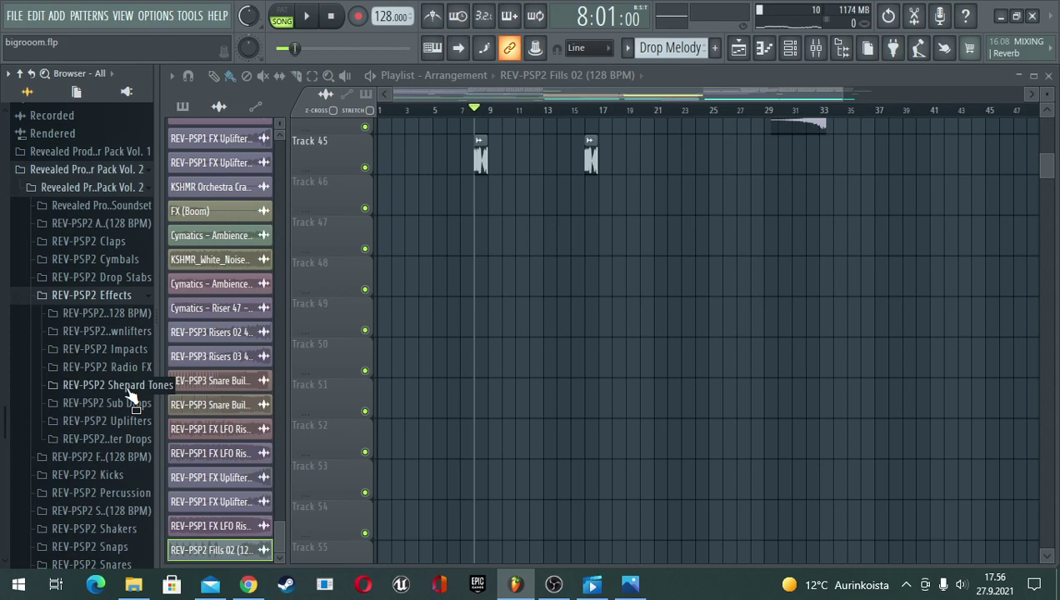
{"action": "left_click", "coordinate": [125, 385]}
{"action": "scroll", "coordinate": [129, 342], "scroll_direction": "down", "scroll_amount": 3}
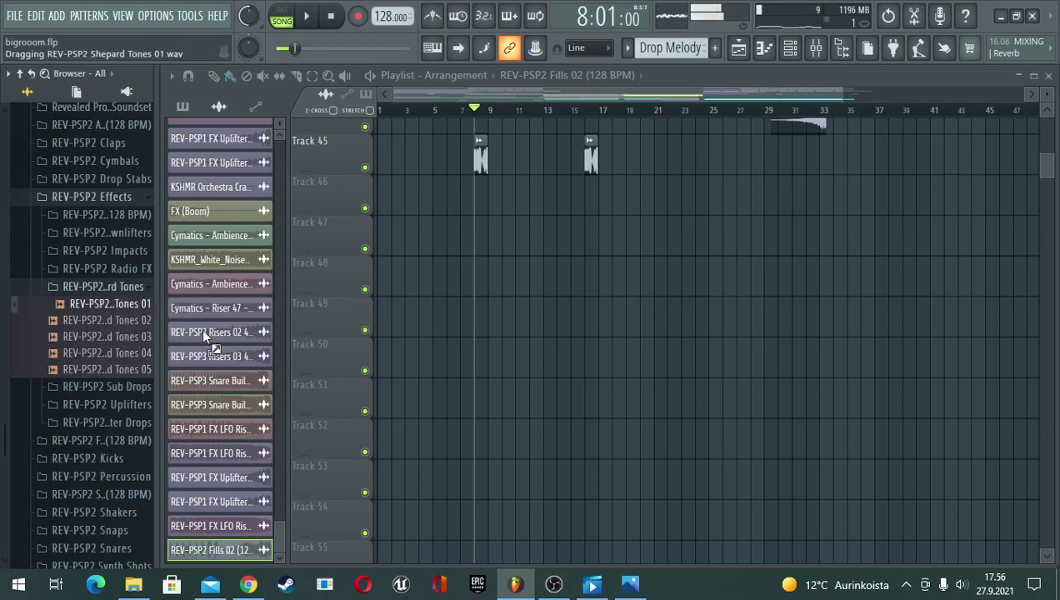
{"action": "left_click_drag", "start_coordinate": [206, 335], "coordinate": [376, 239]}
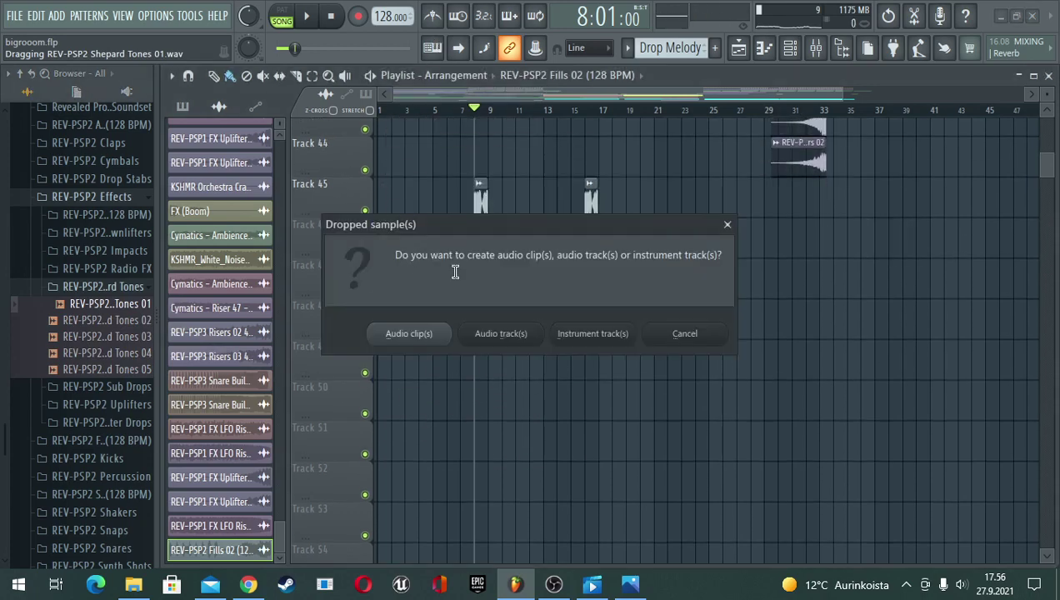
{"action": "left_click", "coordinate": [727, 225]}
{"action": "left_click_drag", "start_coordinate": [129, 305], "coordinate": [479, 248]}
- Play the arrangement from 8:01 to hear the Shepard tone in context, and stop playback
{"action": "scroll", "coordinate": [578, 265], "scroll_direction": "up", "scroll_amount": 10}
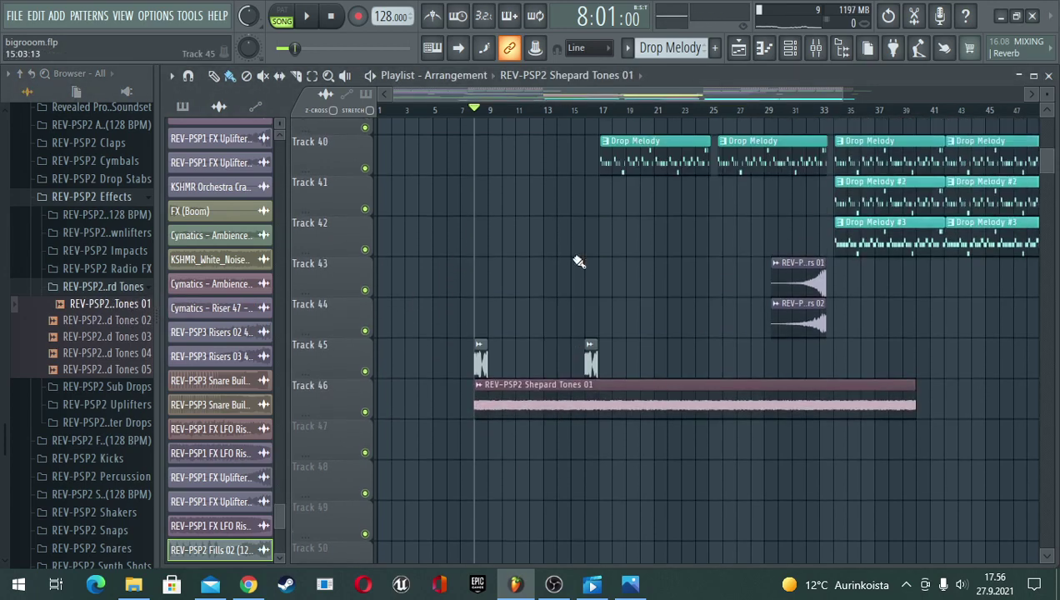
{"action": "scroll", "coordinate": [568, 281], "scroll_direction": "down", "scroll_amount": 4}
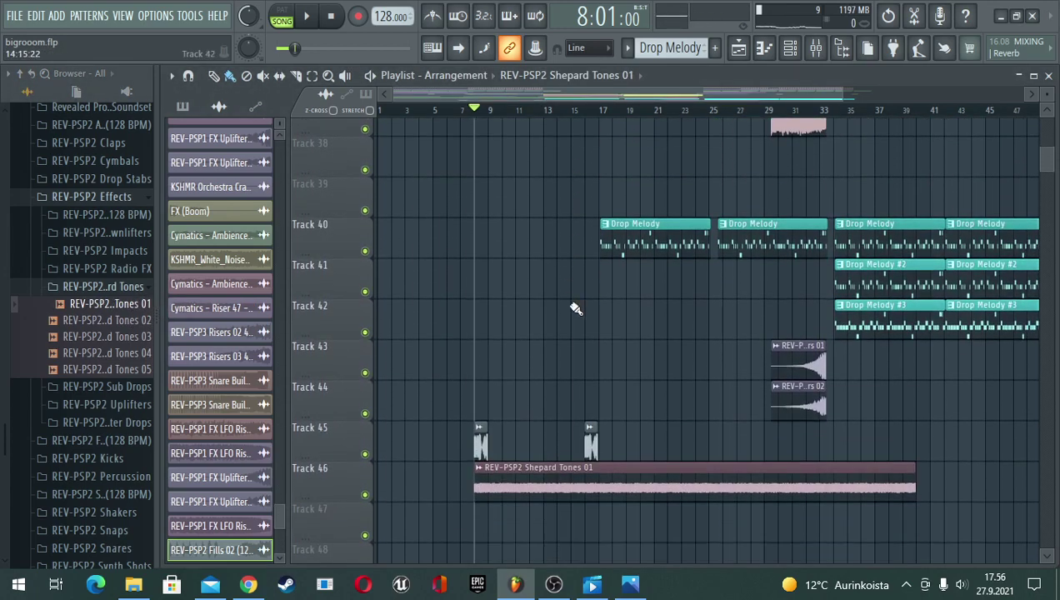
{"action": "key", "text": "space"}
{"action": "scroll", "coordinate": [573, 315], "scroll_direction": "down", "scroll_amount": 3}
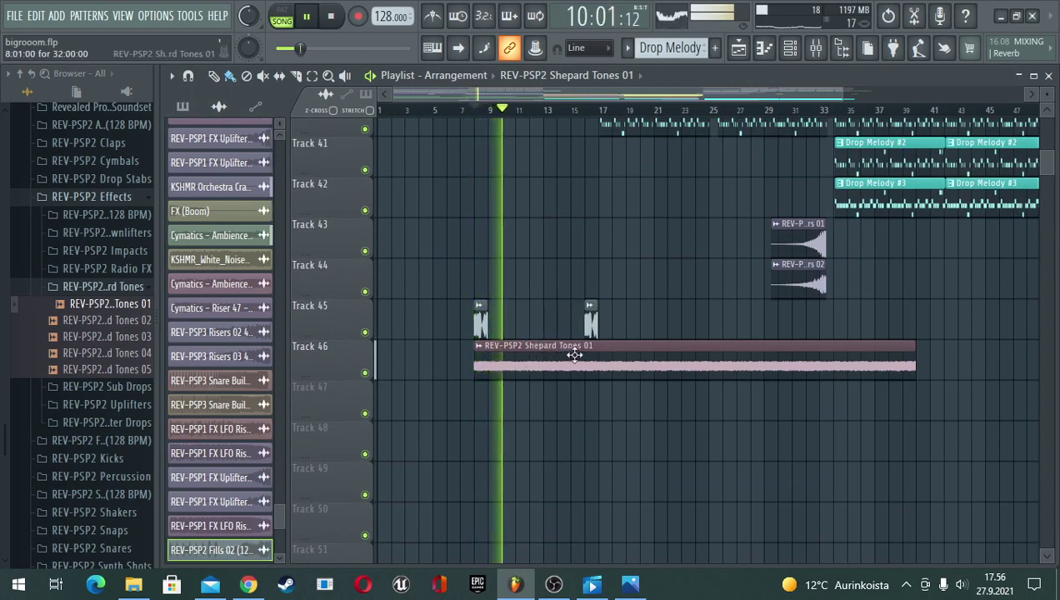
{"action": "key", "text": "space"}
- Move the Shepard Tones 01 clip to the start of bar 1 on Track 46 and play the song from 1:01
{"action": "left_click_drag", "start_coordinate": [600, 362], "coordinate": [502, 371]}
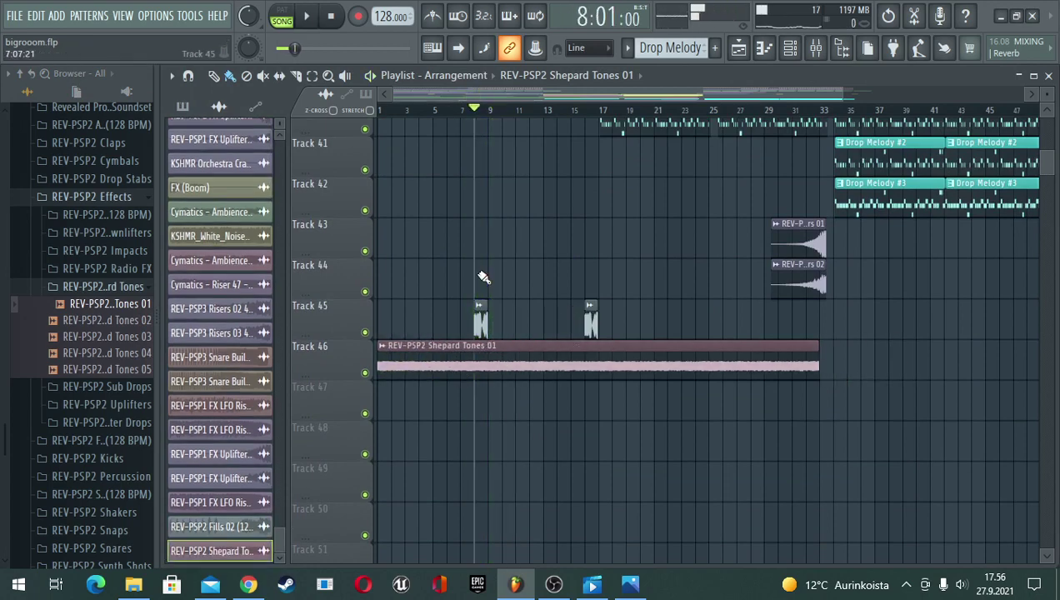
{"action": "left_click_drag", "start_coordinate": [483, 109], "coordinate": [326, 126]}
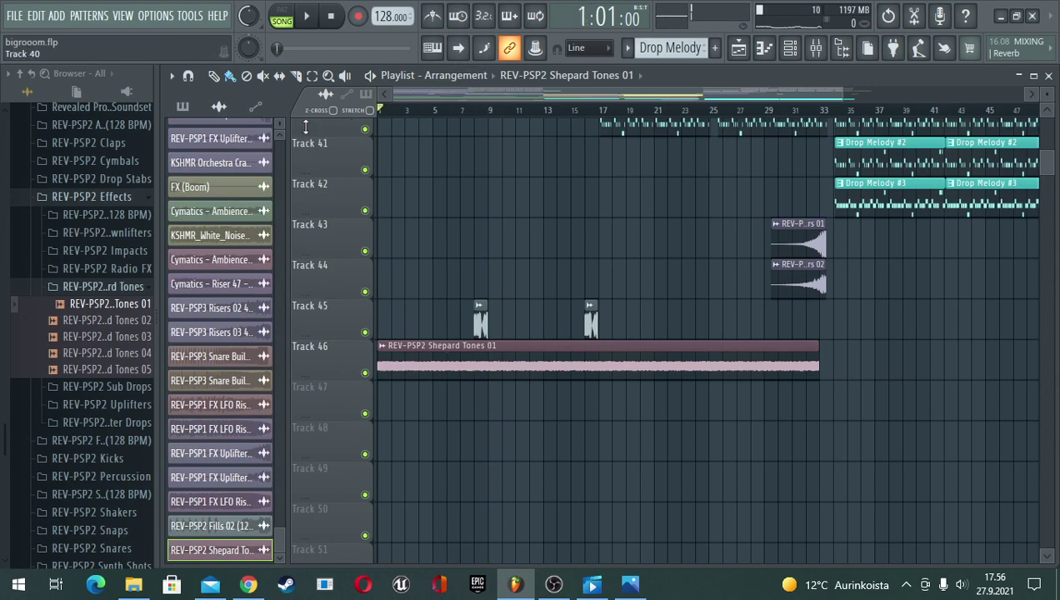
{"action": "key", "text": "space"}
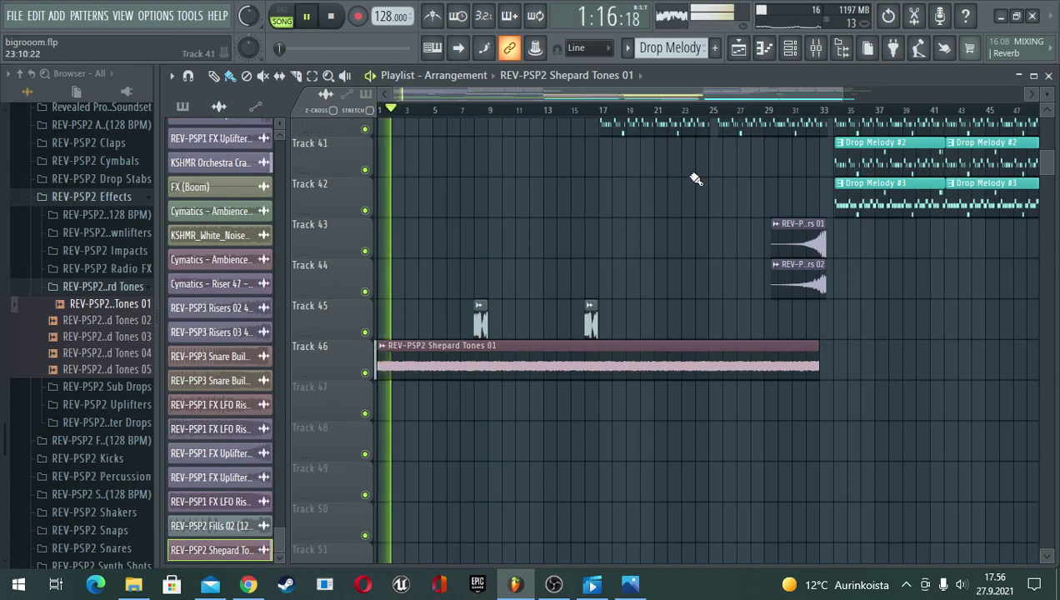
- Route the Shepard Tones 01 sample to mixer Insert 34 and show that insert in the mixer
{"action": "double_click", "coordinate": [492, 350]}
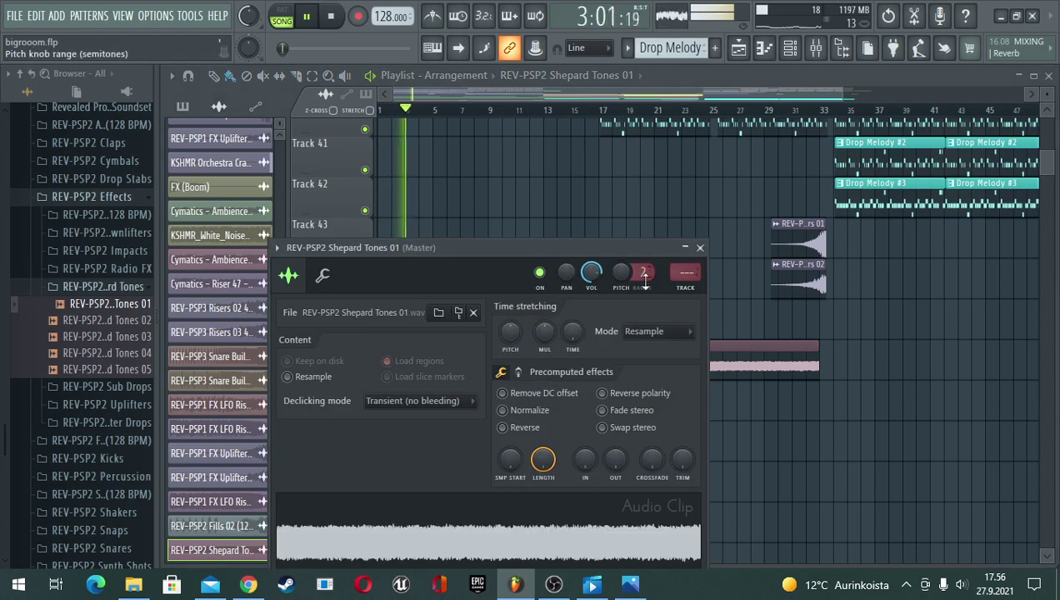
{"action": "left_click_drag", "start_coordinate": [686, 272], "coordinate": [685, 248]}
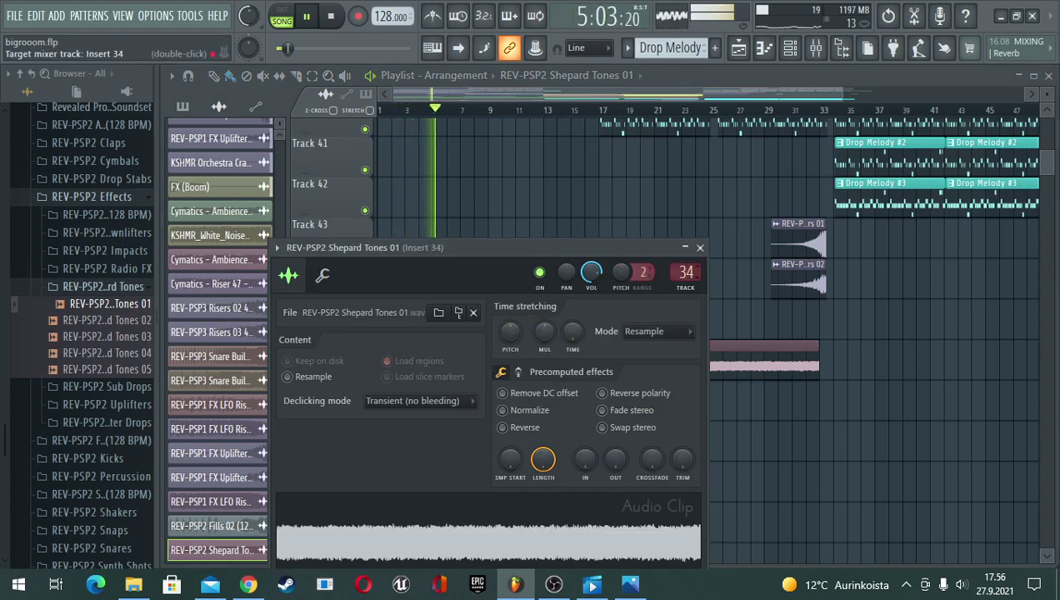
{"action": "double_click", "coordinate": [685, 273]}
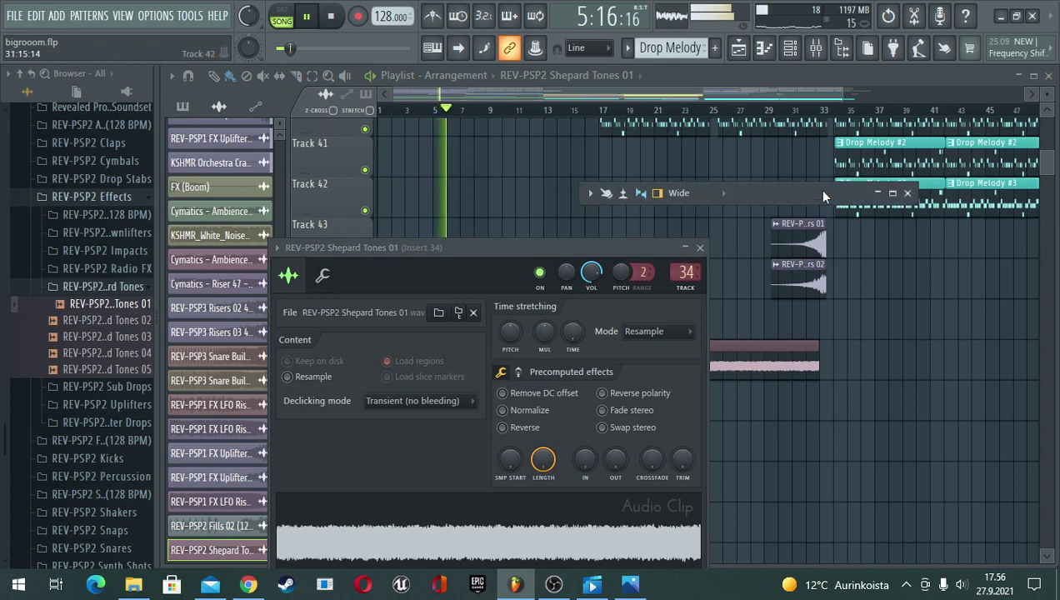
- Replay the song from the start and lower Insert 34's volume to 46% (-14.0 dB)
{"action": "left_click", "coordinate": [879, 195]}
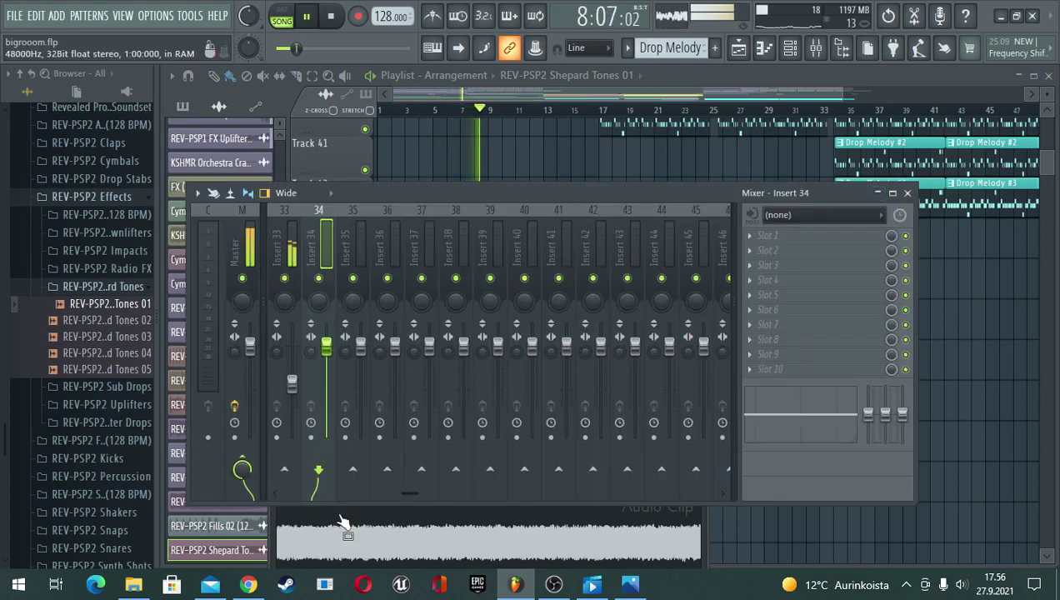
{"action": "left_click_drag", "start_coordinate": [415, 497], "coordinate": [393, 496]}
{"action": "left_click", "coordinate": [476, 250]}
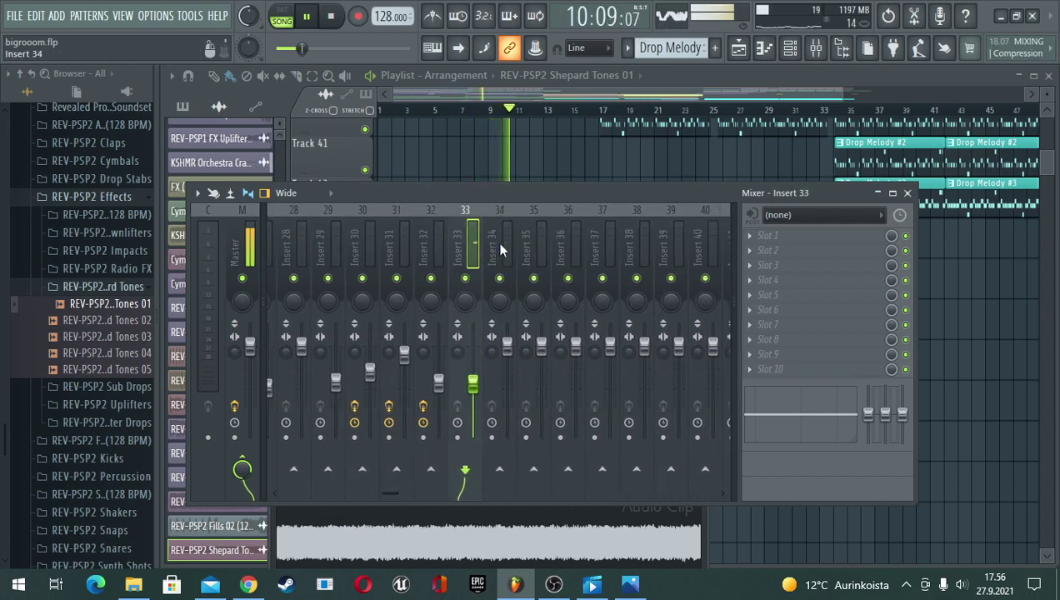
{"action": "left_click", "coordinate": [503, 249]}
{"action": "key", "text": "space"}
{"action": "key", "text": "space"}
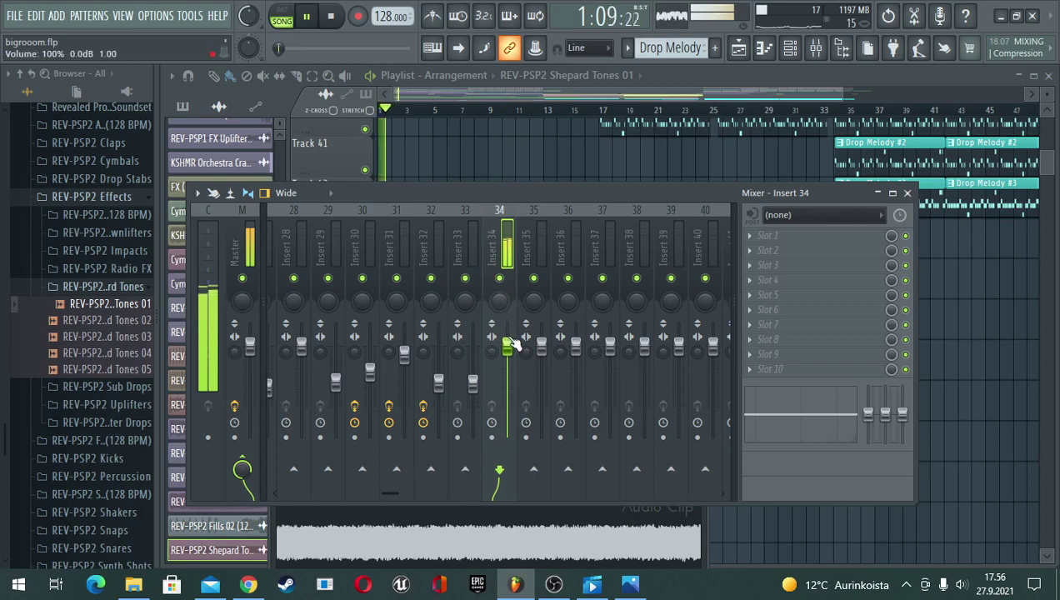
{"action": "left_click_drag", "start_coordinate": [507, 344], "coordinate": [506, 386]}
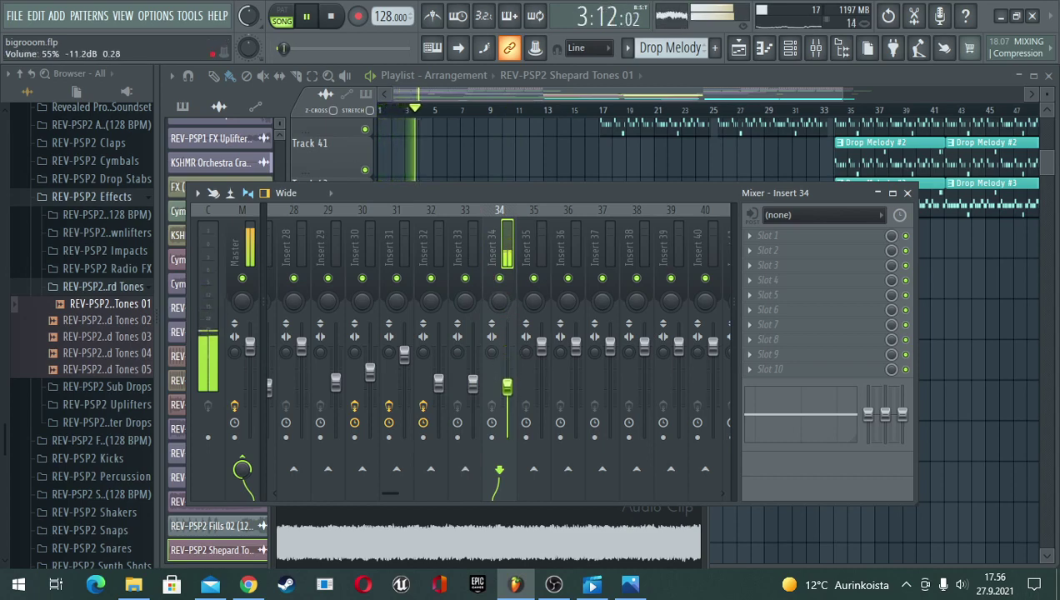
{"action": "left_click_drag", "start_coordinate": [507, 386], "coordinate": [507, 395]}
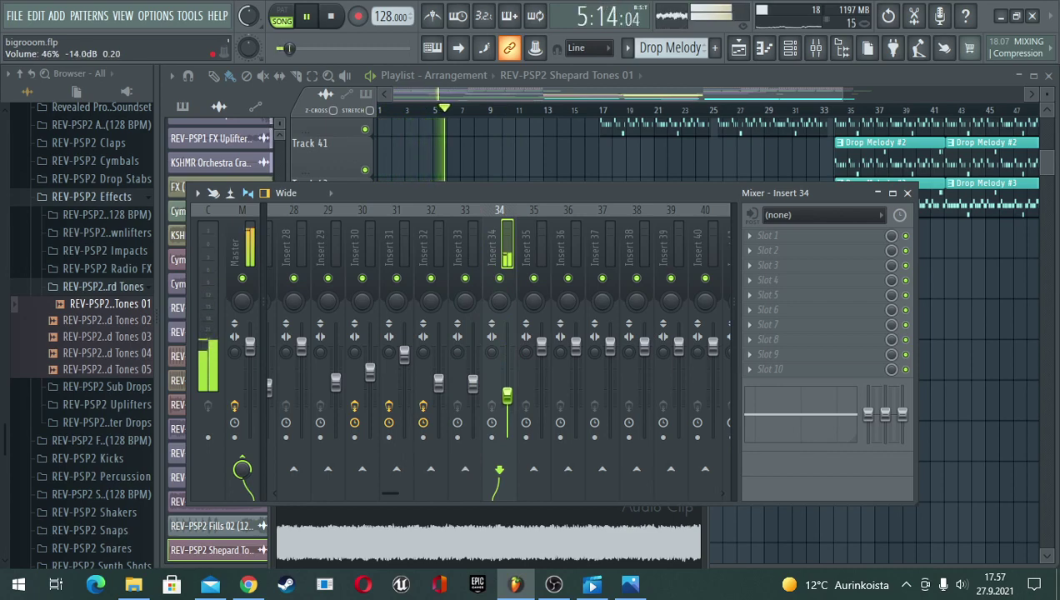
- Return to the playlist, listen to the Shepard tone through the intro into the drop, and stop playback
{"action": "left_click", "coordinate": [721, 74]}
{"action": "scroll", "coordinate": [608, 293], "scroll_direction": "down", "scroll_amount": 1}
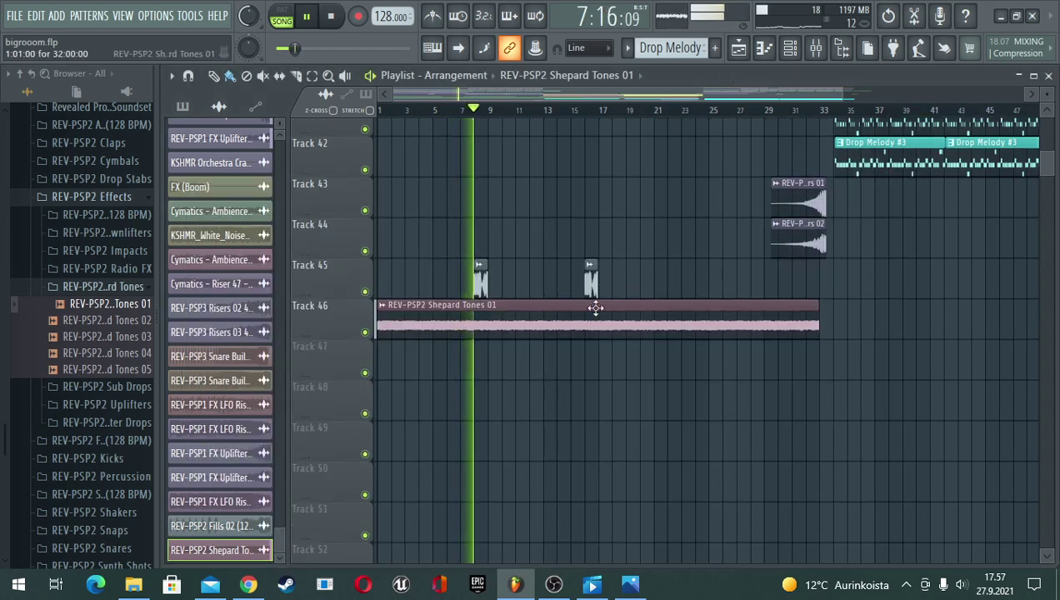
{"action": "scroll", "coordinate": [559, 295], "scroll_direction": "up", "scroll_amount": 1}
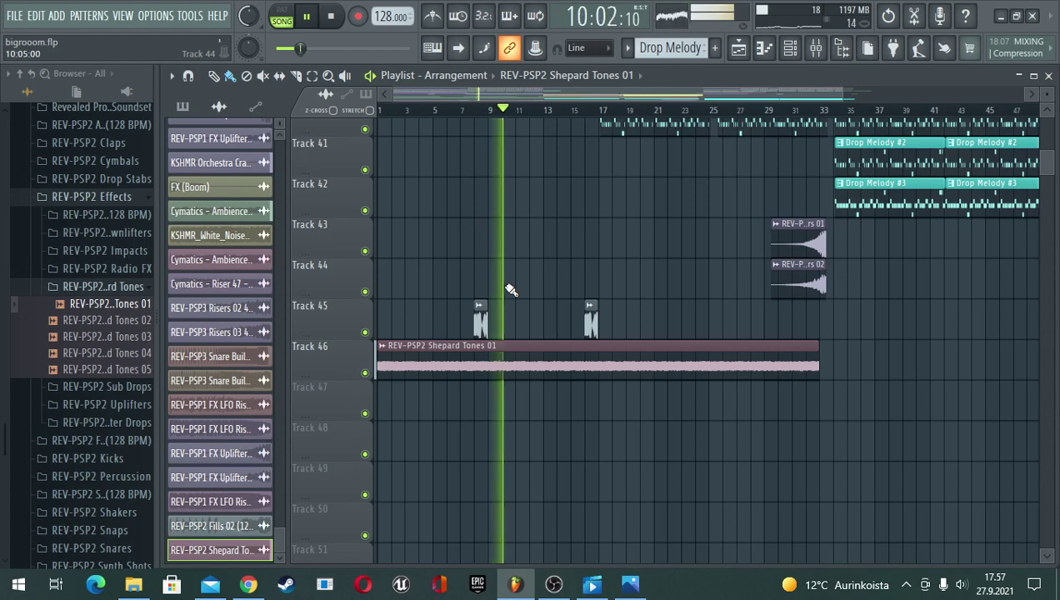
{"action": "scroll", "coordinate": [511, 289], "scroll_direction": "up", "scroll_amount": 2}
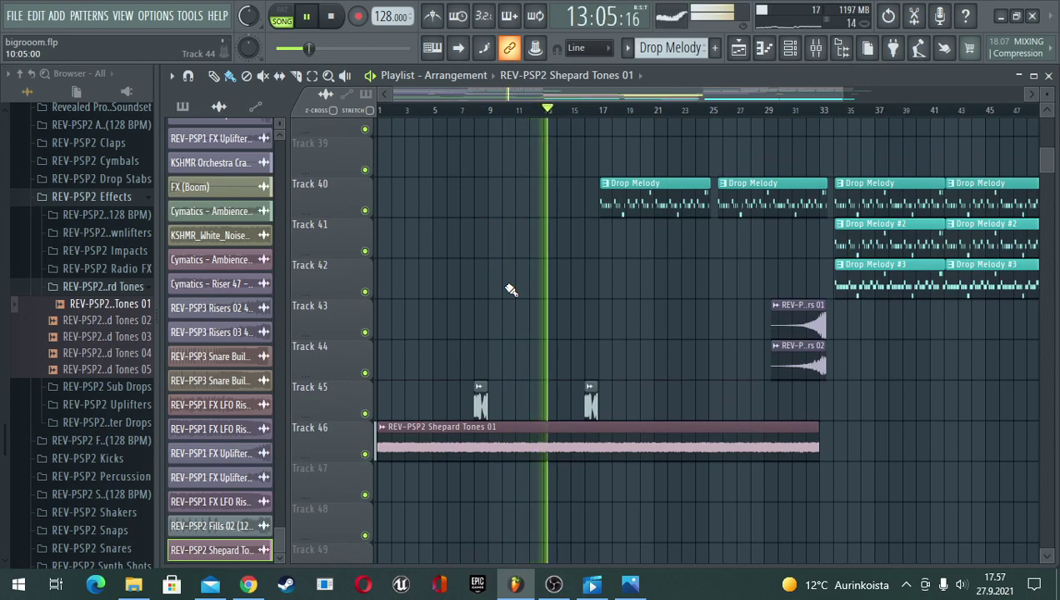
{"action": "scroll", "coordinate": [511, 289], "scroll_direction": "down", "scroll_amount": 1}
{"action": "scroll", "coordinate": [510, 290], "scroll_direction": "down", "scroll_amount": 3}
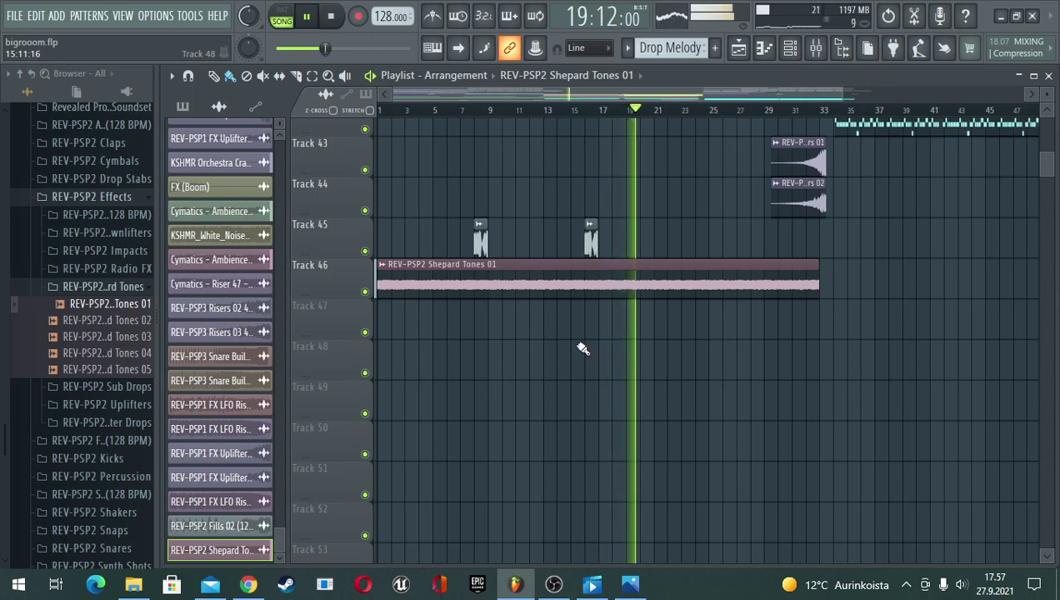
{"action": "key", "text": "space"}
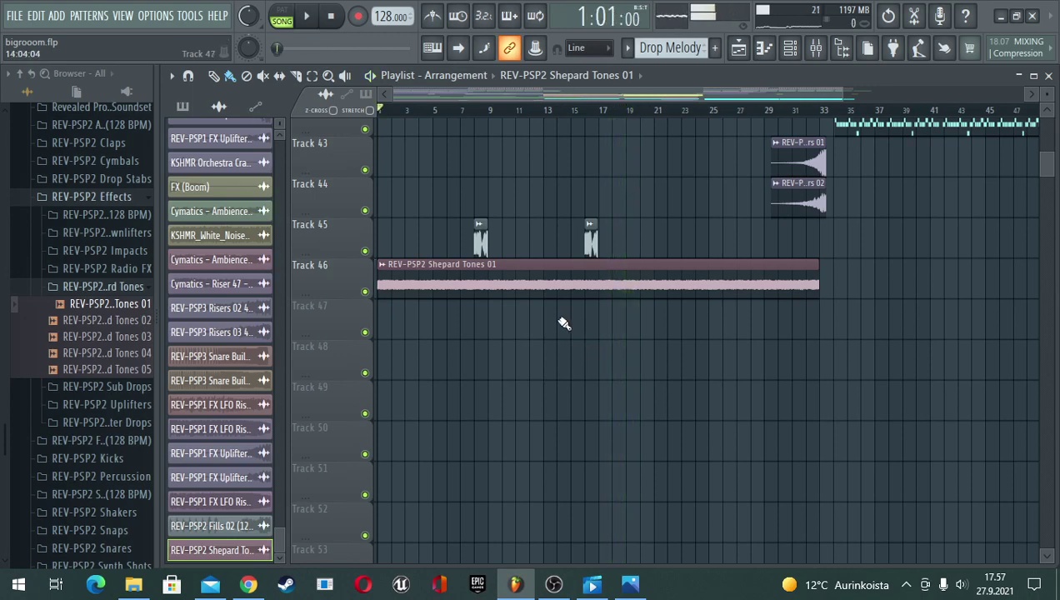
- Open the REV-PSP2 Uplifters folder, preview samples, and try Uplifters 02 1bar on Track 47
{"action": "left_click", "coordinate": [142, 290]}
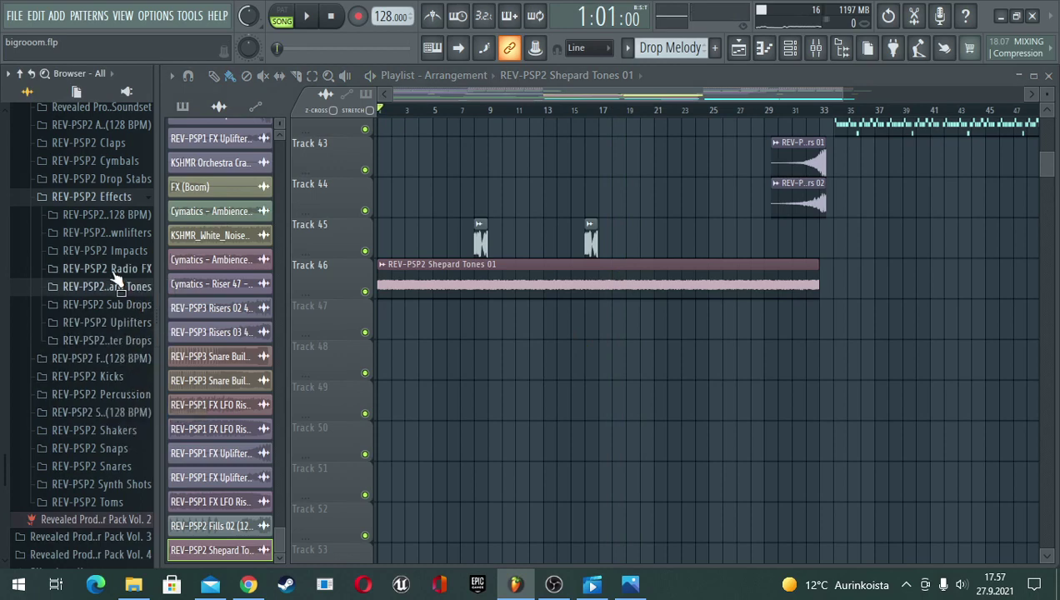
{"action": "left_click", "coordinate": [125, 323]}
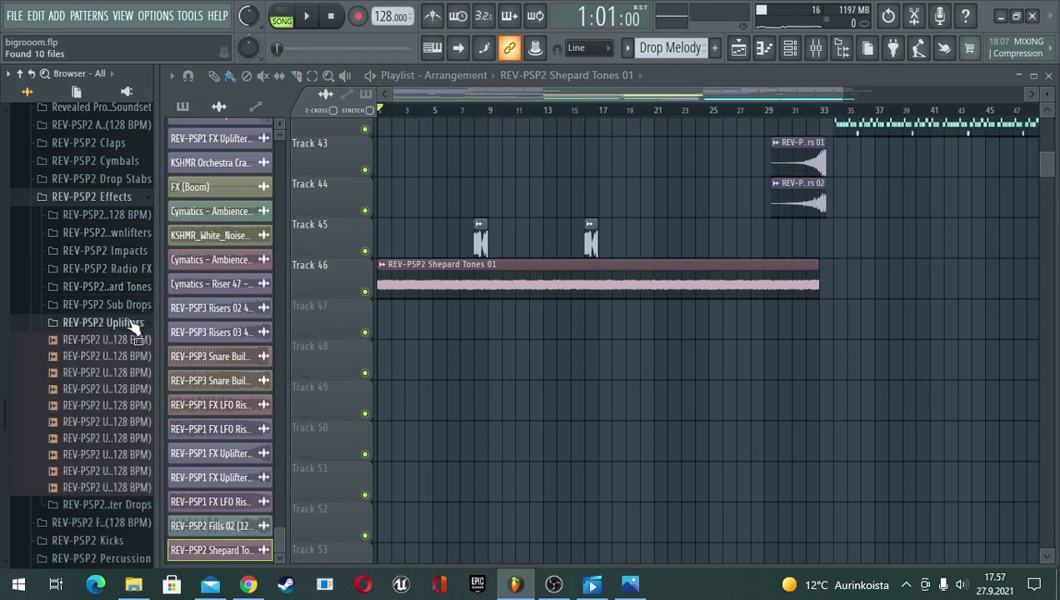
{"action": "left_click", "coordinate": [120, 342]}
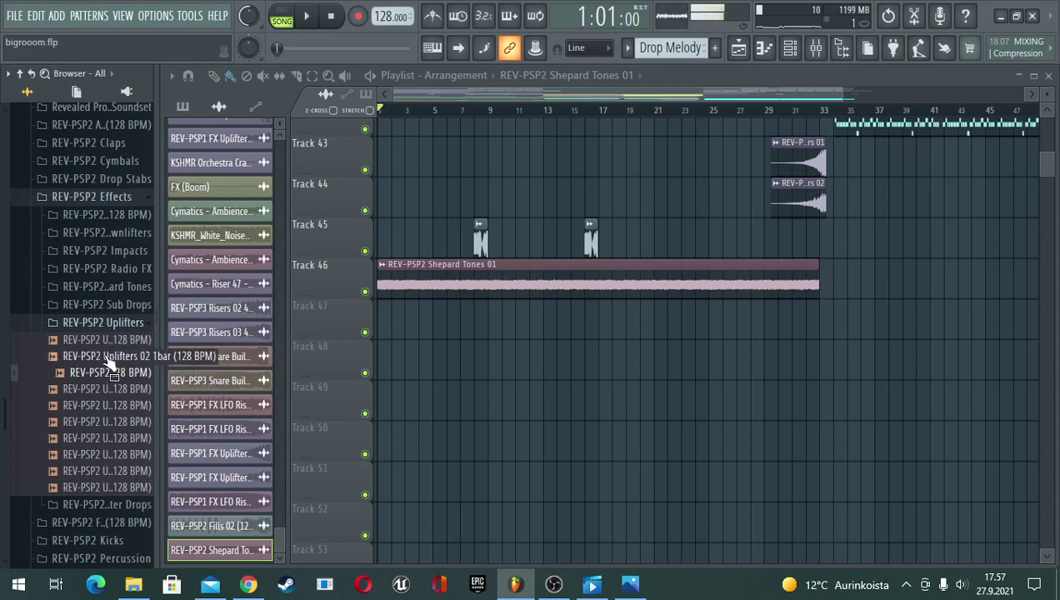
{"action": "left_click_drag", "start_coordinate": [108, 359], "coordinate": [724, 325]}
{"action": "right_click", "coordinate": [725, 321]}
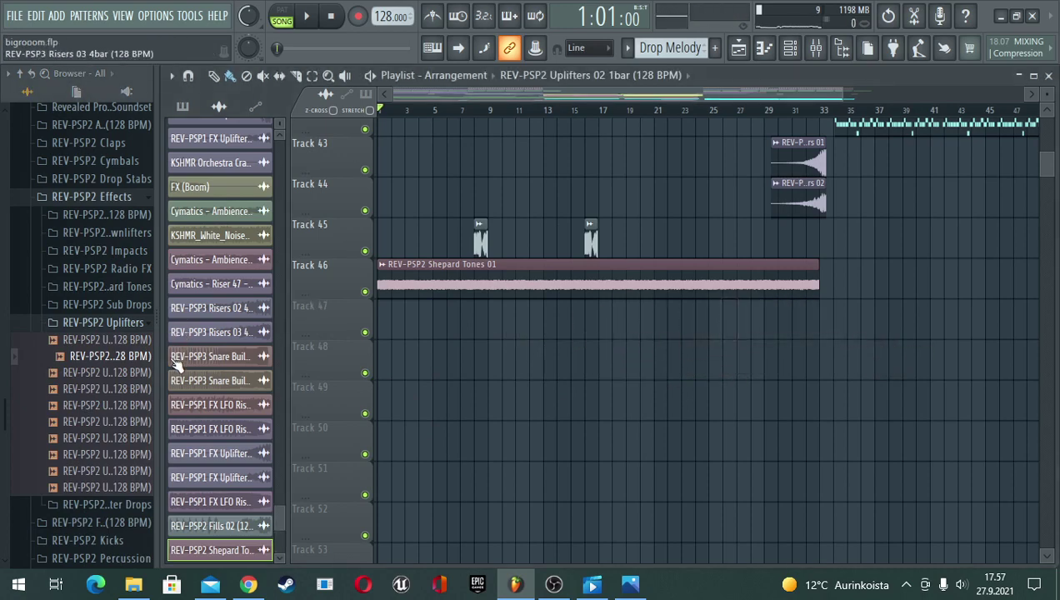
- Audition more REV-PSP2 uplifter samples, and collapse the Uplifters and Effects folders
{"action": "left_click", "coordinate": [73, 374]}
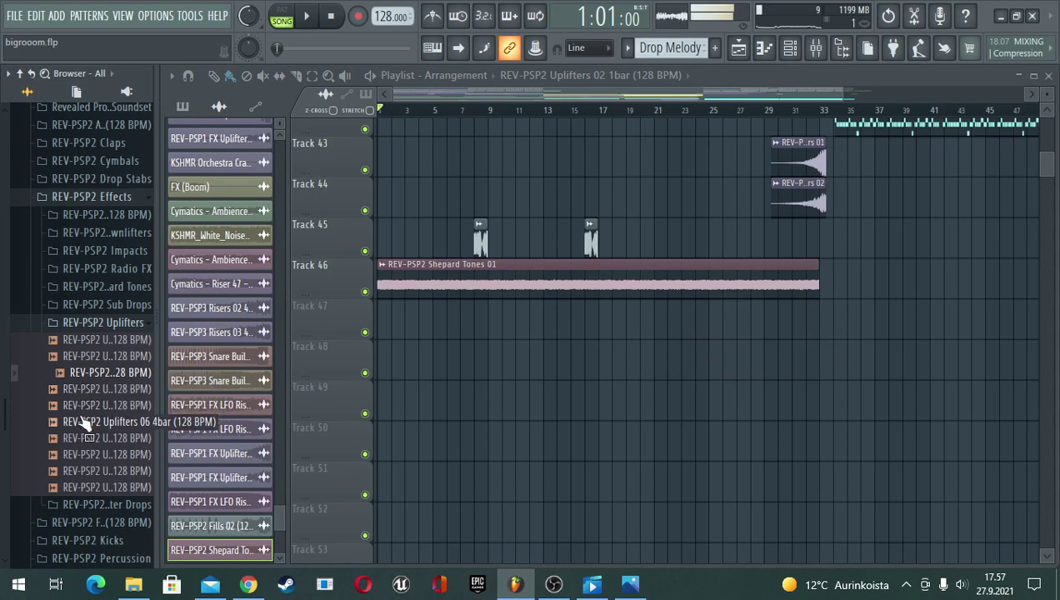
{"action": "left_click", "coordinate": [99, 492]}
{"action": "left_click_drag", "start_coordinate": [95, 493], "coordinate": [73, 505]}
{"action": "left_click", "coordinate": [117, 326]}
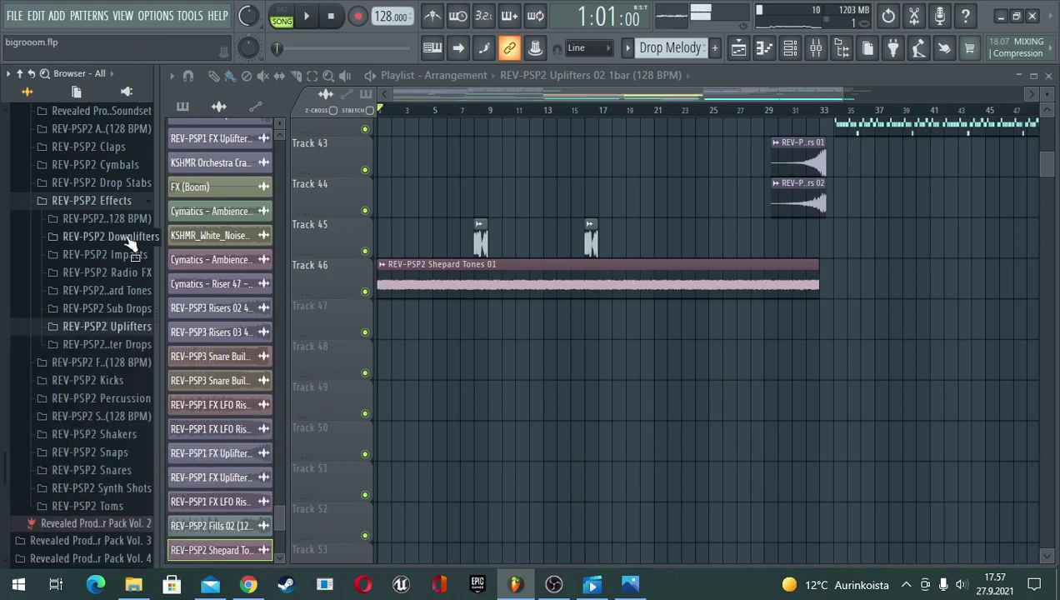
{"action": "left_click", "coordinate": [123, 205]}
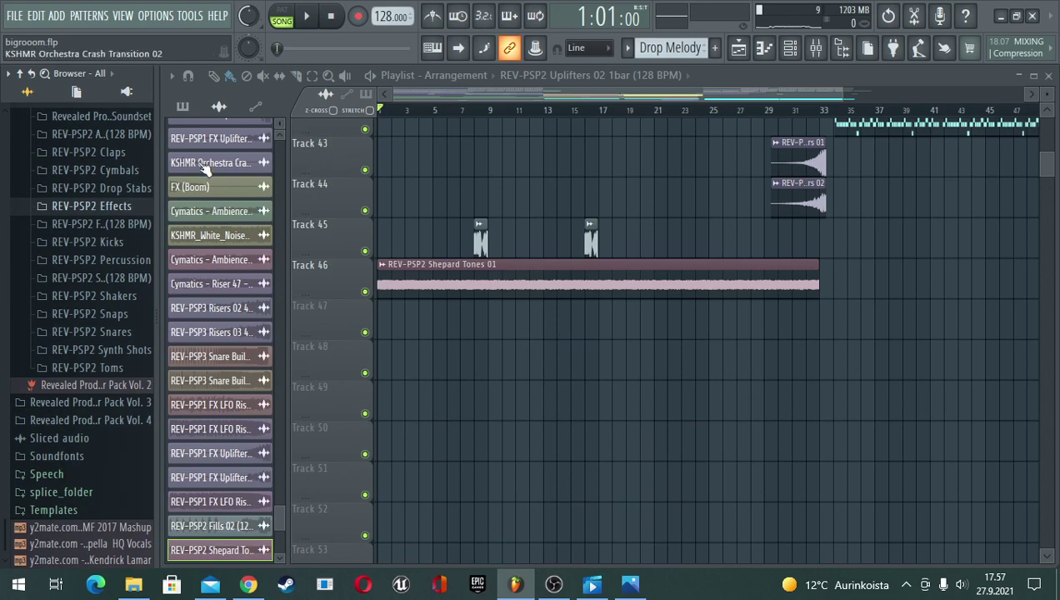
- Create a new pattern named Build Up Riser and colour it Medium Turquoise (#63C8CB)
{"action": "left_click", "coordinate": [182, 106]}
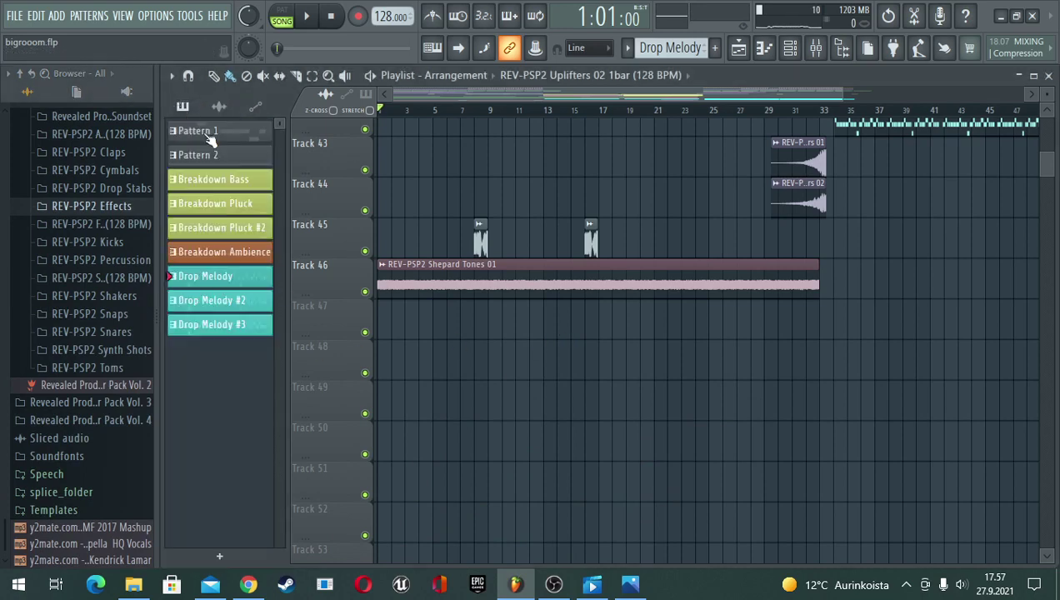
{"action": "left_click", "coordinate": [222, 562]}
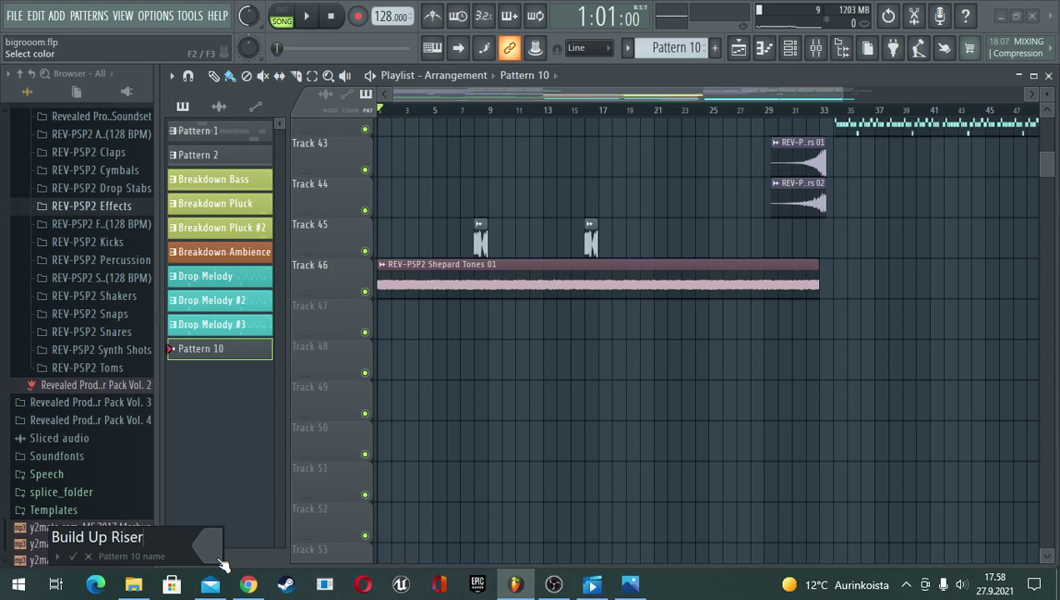
{"action": "left_click", "coordinate": [221, 564]}
{"action": "mouse_move", "coordinate": [338, 341]}
{"action": "left_mouse_down"}
{"action": "mouse_move", "coordinate": [275, 340]}
{"action": "mouse_move", "coordinate": [357, 372]}
{"action": "left_mouse_up"}
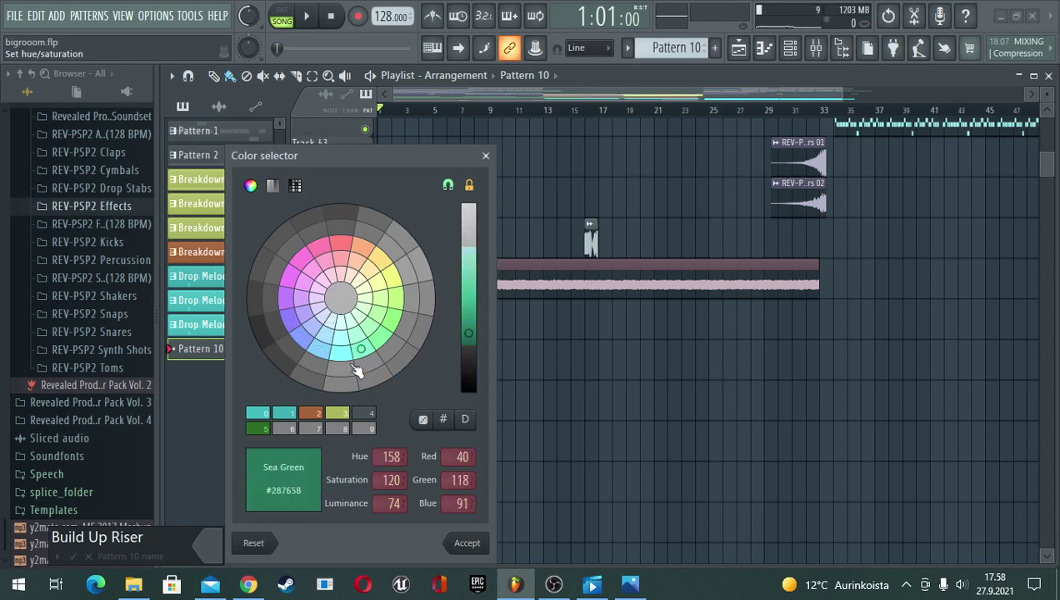
{"action": "mouse_move", "coordinate": [477, 341]}
{"action": "left_mouse_down"}
{"action": "mouse_move", "coordinate": [470, 255]}
{"action": "mouse_move", "coordinate": [460, 285]}
{"action": "left_mouse_up"}
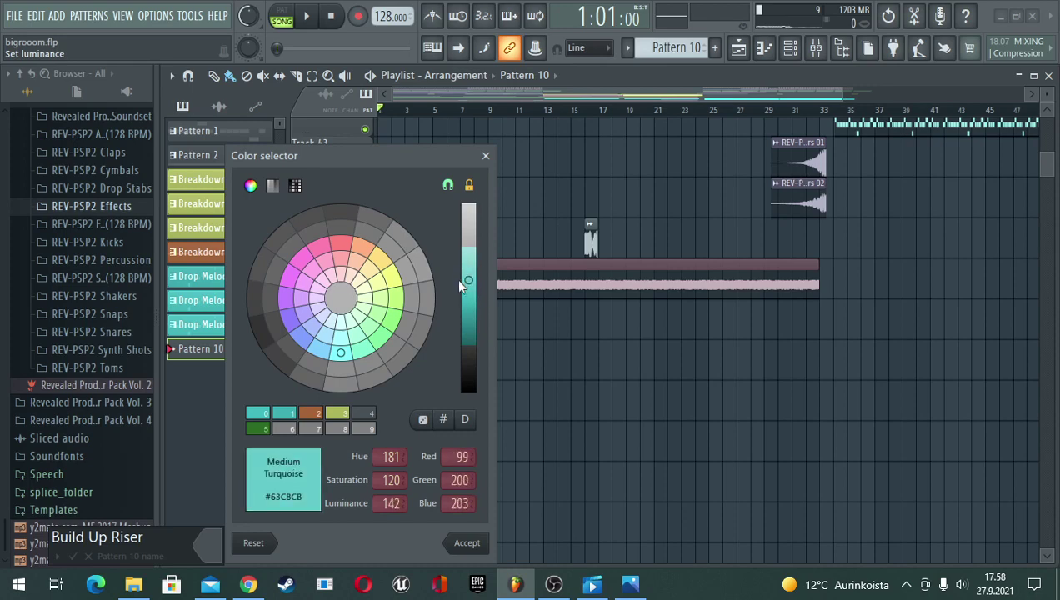
{"action": "left_click", "coordinate": [466, 544]}
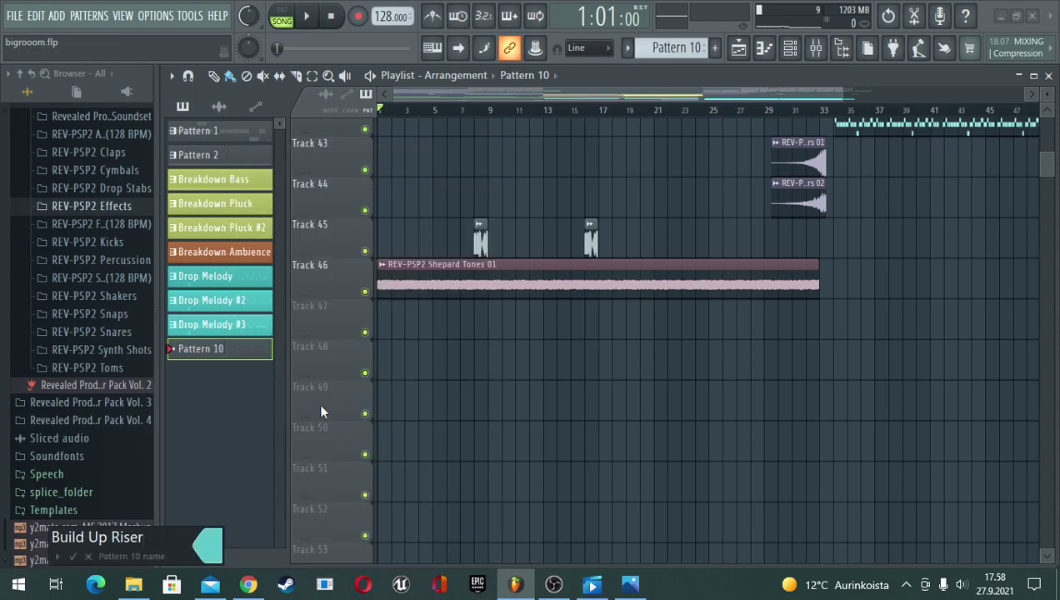
{"action": "key", "text": "Return"}
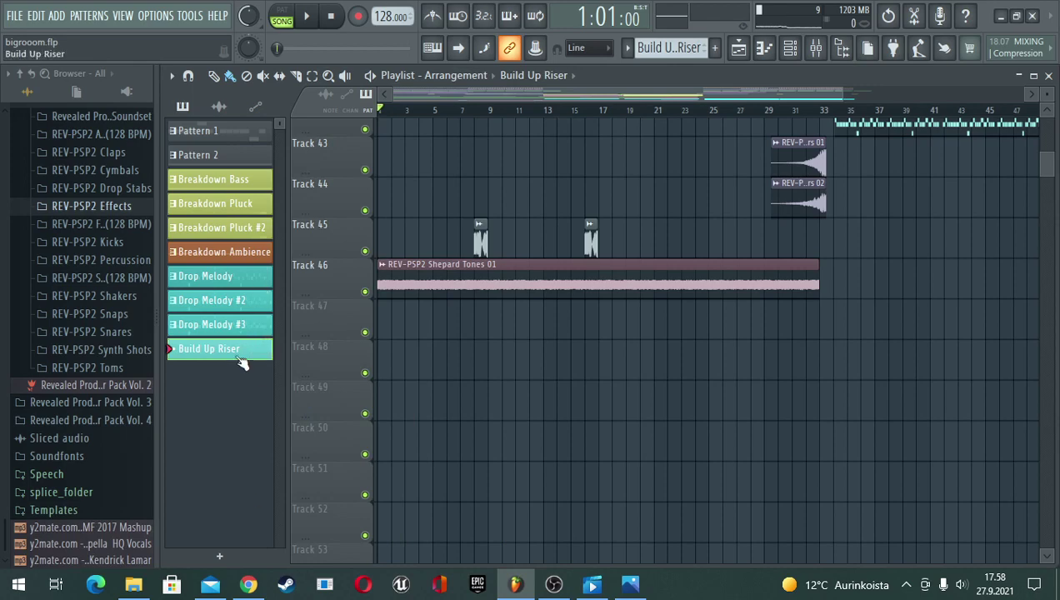
- Place the Build Up Riser pattern on Track 47 at bar 25 and extend it to the end of the uplifter clips
{"action": "left_click_drag", "start_coordinate": [244, 360], "coordinate": [716, 346]}
{"action": "scroll", "coordinate": [728, 334], "scroll_direction": "up", "scroll_amount": 3}
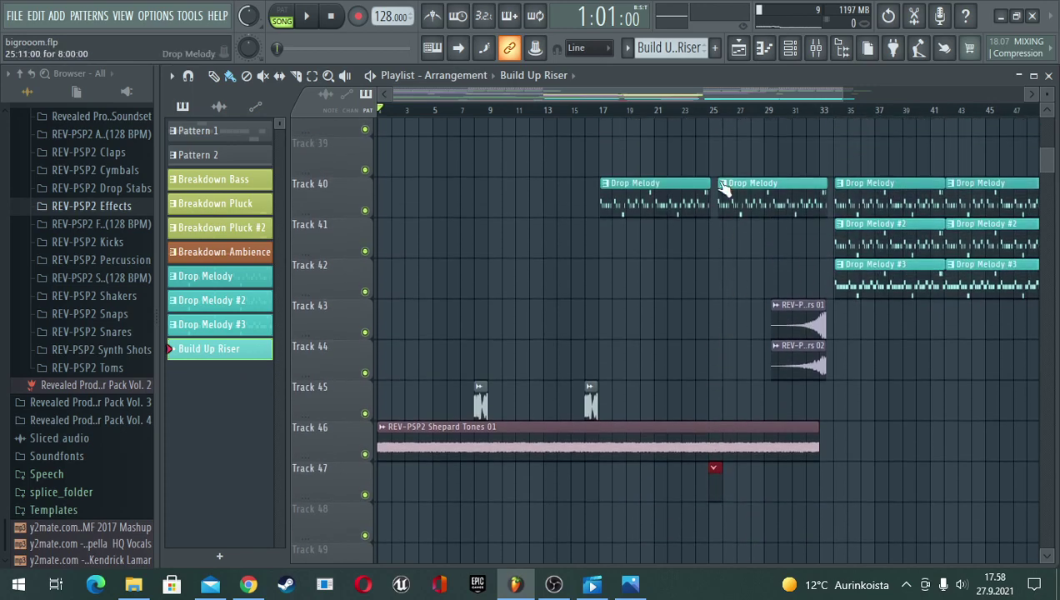
{"action": "left_click_drag", "start_coordinate": [723, 481], "coordinate": [783, 497]}
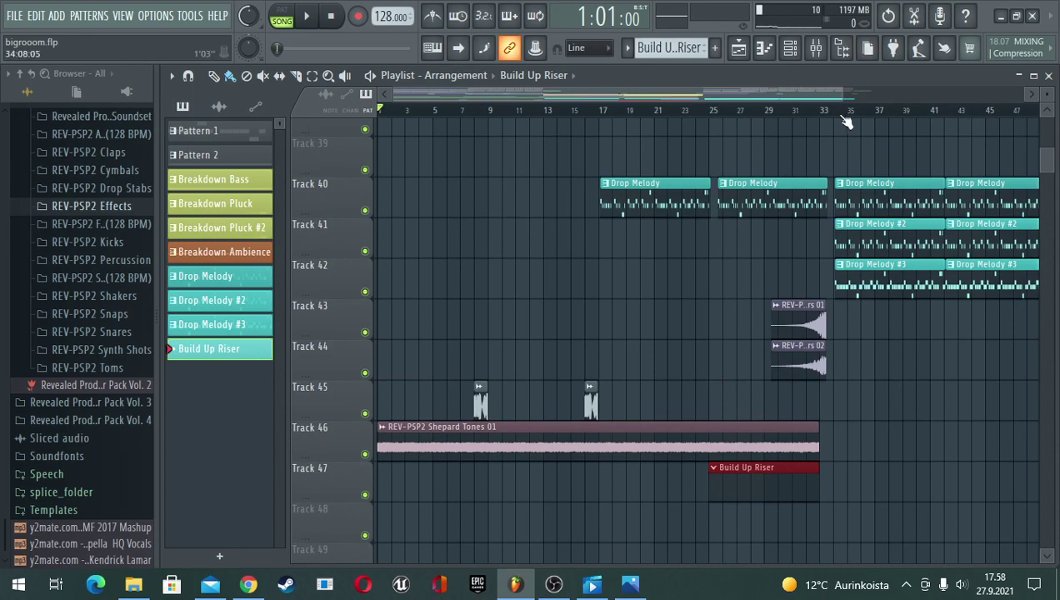
{"action": "scroll", "coordinate": [846, 122], "scroll_direction": "up", "scroll_amount": 6}
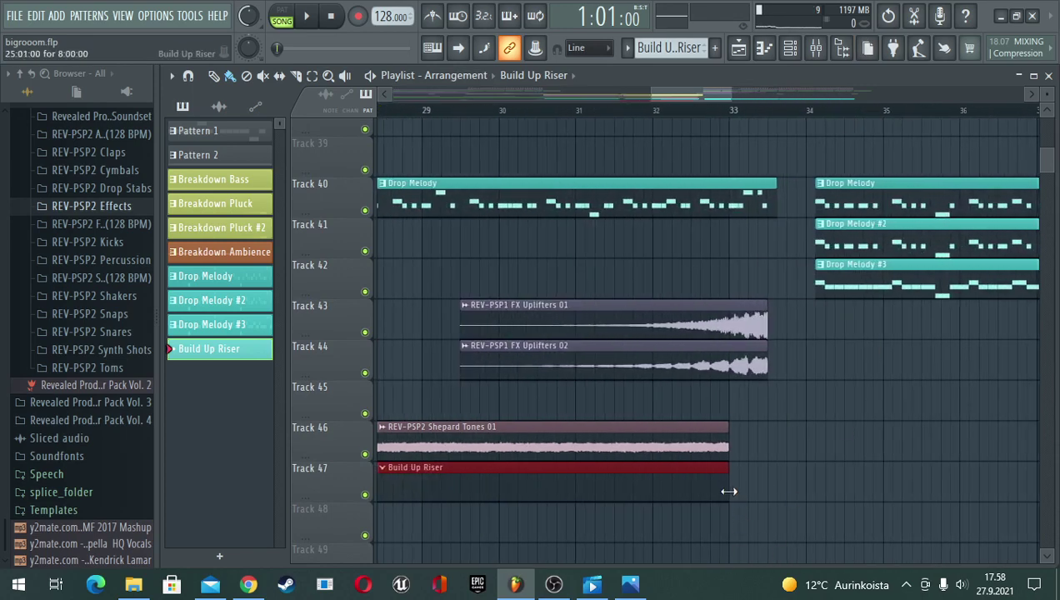
- Listen to the end of the build-up from bar 32 and stop playback
{"action": "key", "text": "space"}
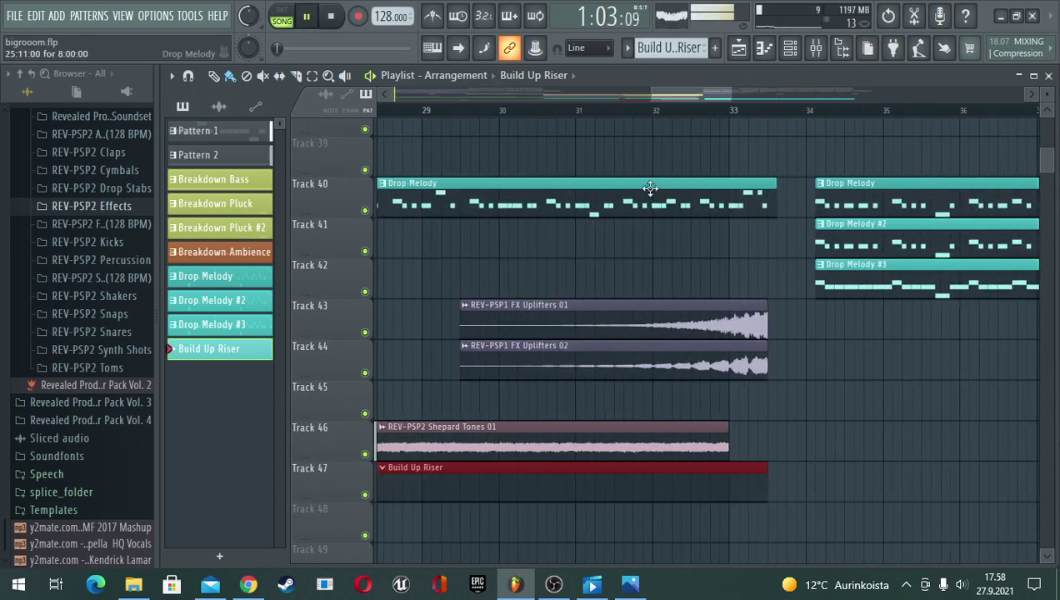
{"action": "left_click", "coordinate": [656, 113]}
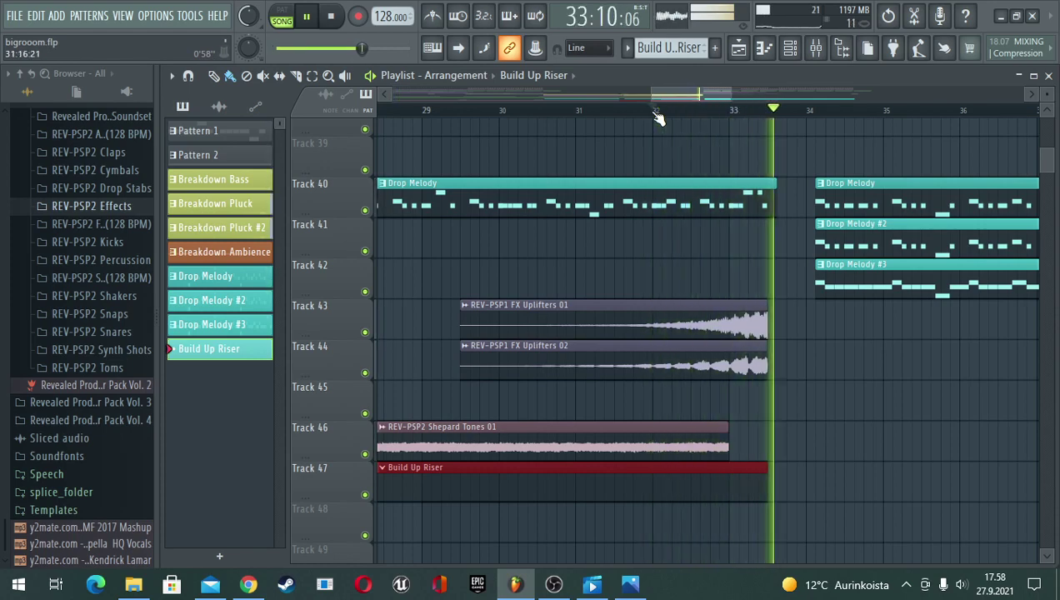
{"action": "key", "text": "space"}
{"action": "key", "text": "space"}
{"action": "key", "text": "space"}
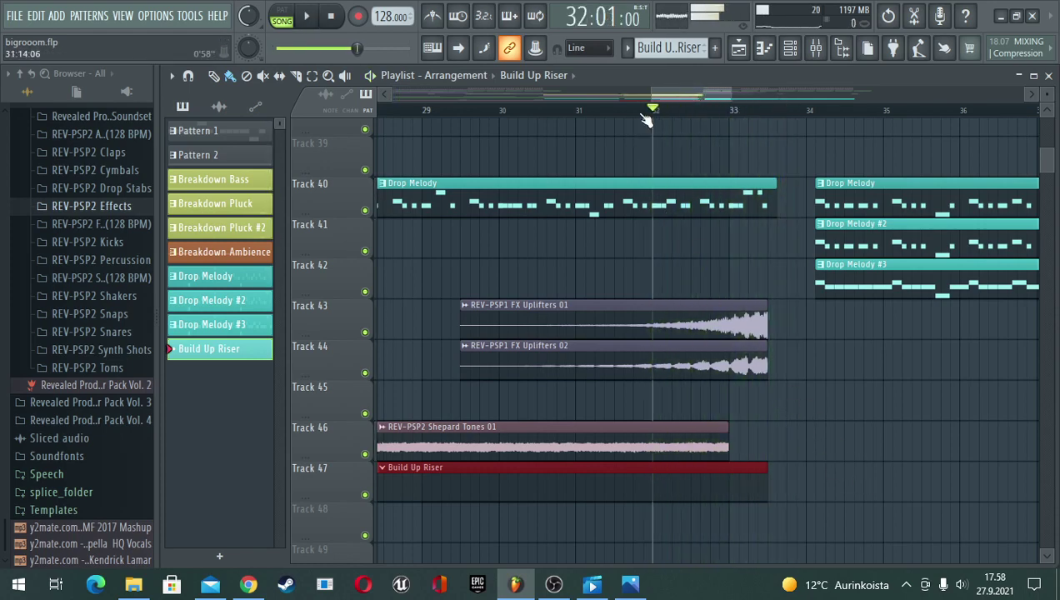
- Shift the Build Up Riser clip on Track 47 to start with the snare build at 25:09 and end with the uplifters
{"action": "scroll", "coordinate": [646, 117], "scroll_direction": "down", "scroll_amount": 3}
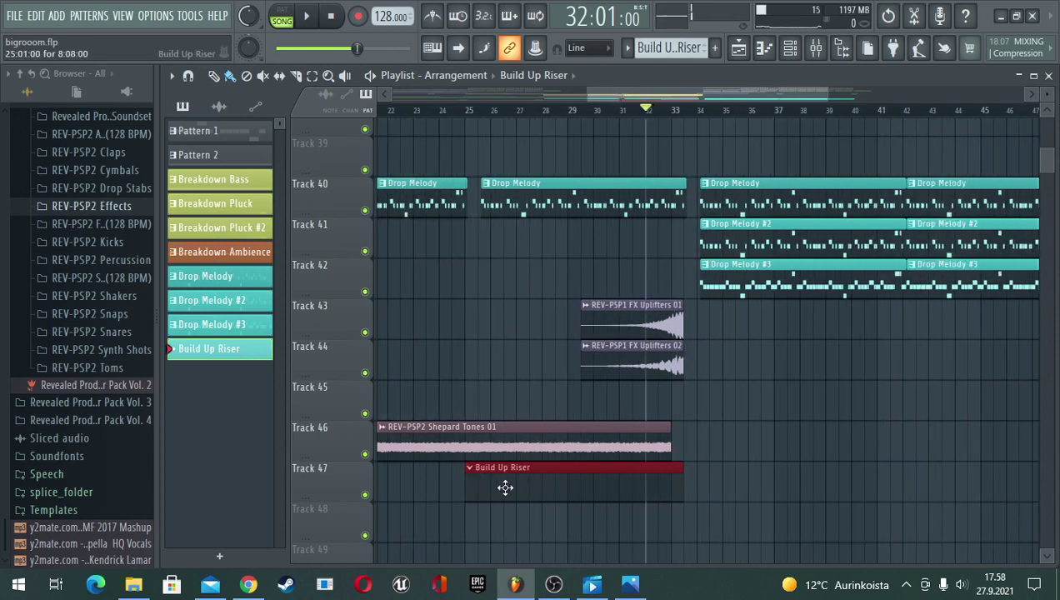
{"action": "left_click_drag", "start_coordinate": [485, 484], "coordinate": [504, 481]}
{"action": "scroll", "coordinate": [514, 359], "scroll_direction": "up", "scroll_amount": 5}
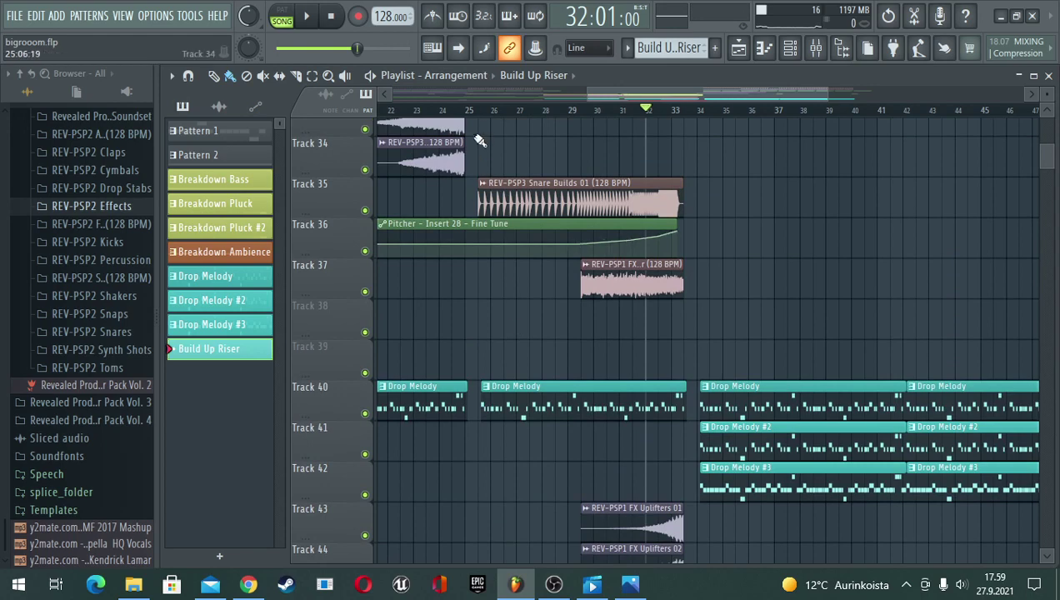
{"action": "left_click", "coordinate": [480, 115]}
{"action": "scroll", "coordinate": [497, 347], "scroll_direction": "down", "scroll_amount": 6}
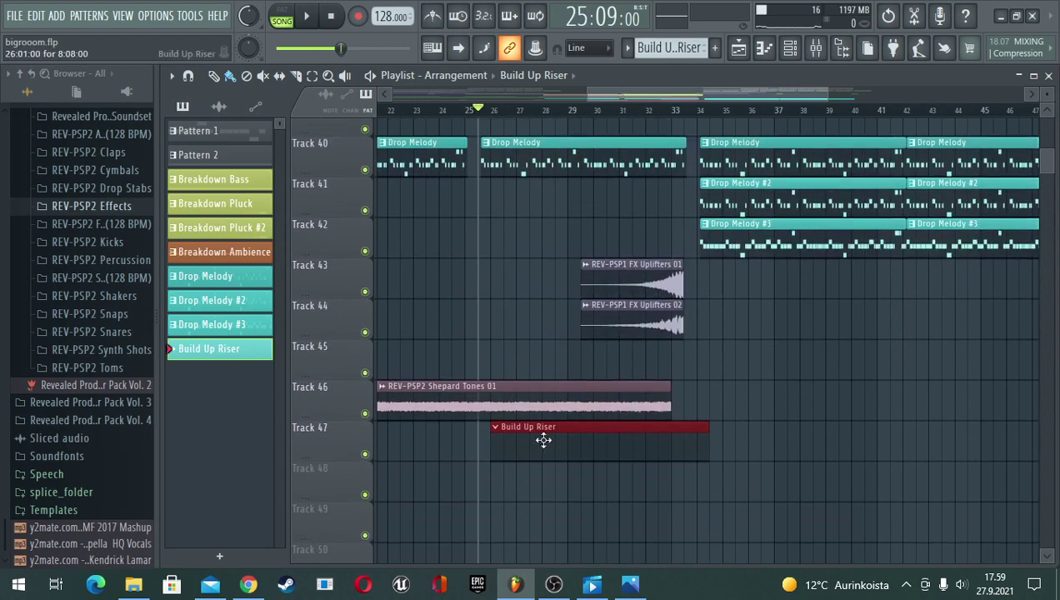
{"action": "left_click_drag", "start_coordinate": [542, 440], "coordinate": [531, 439]}
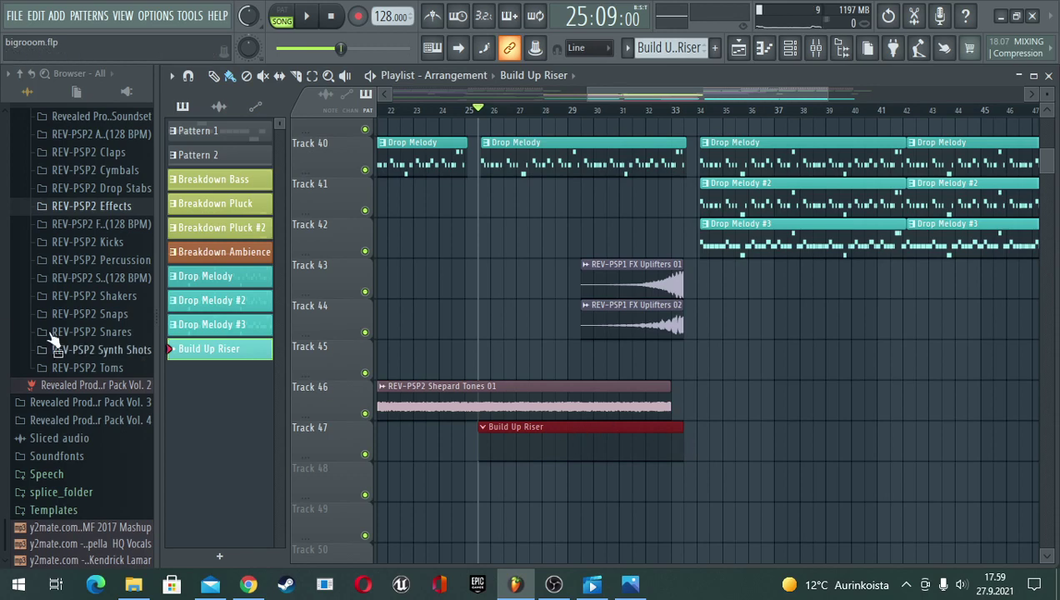
- Load the Serum VST from the plugin database into a new channel and move its window clear of the playlist
{"action": "left_click", "coordinate": [124, 93]}
{"action": "right_click", "coordinate": [83, 477]}
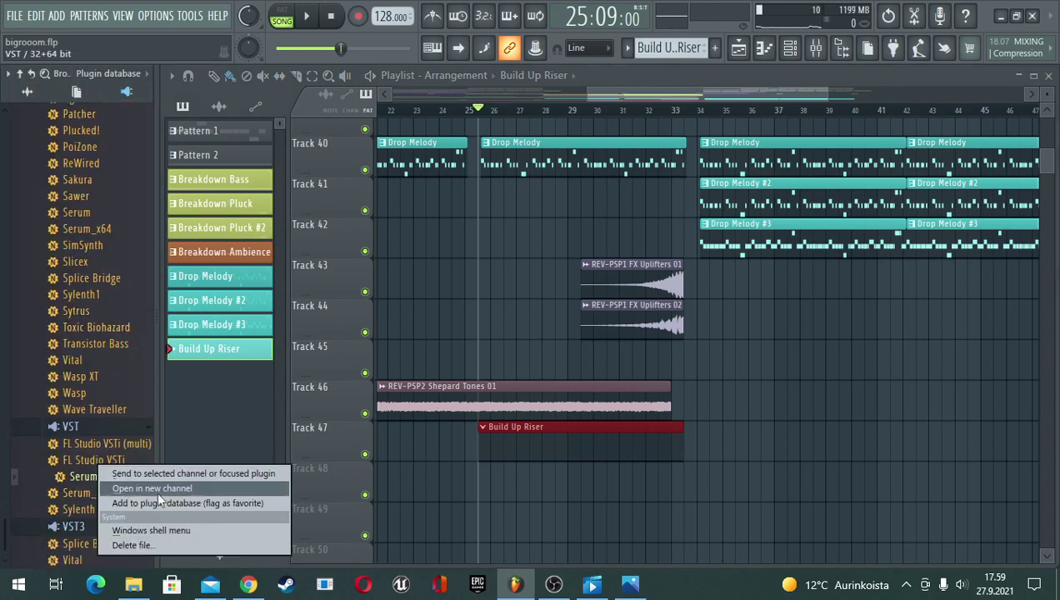
{"action": "left_click", "coordinate": [158, 489]}
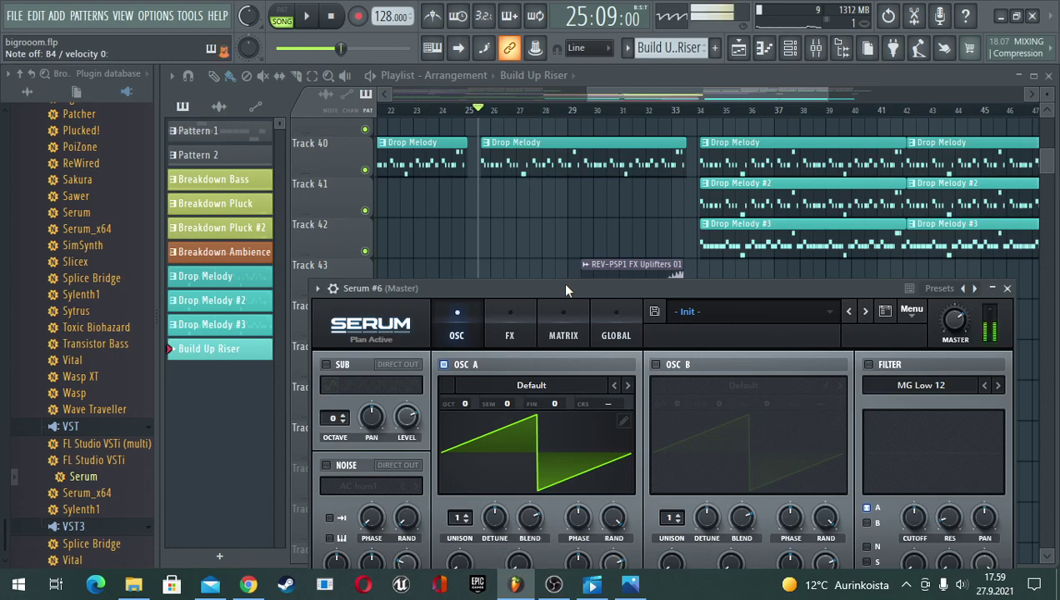
{"action": "left_click_drag", "start_coordinate": [565, 289], "coordinate": [566, 422]}
- Open the piano roll of the Build Up Riser pattern with Serum #6 as the target channel
{"action": "left_click", "coordinate": [765, 52]}
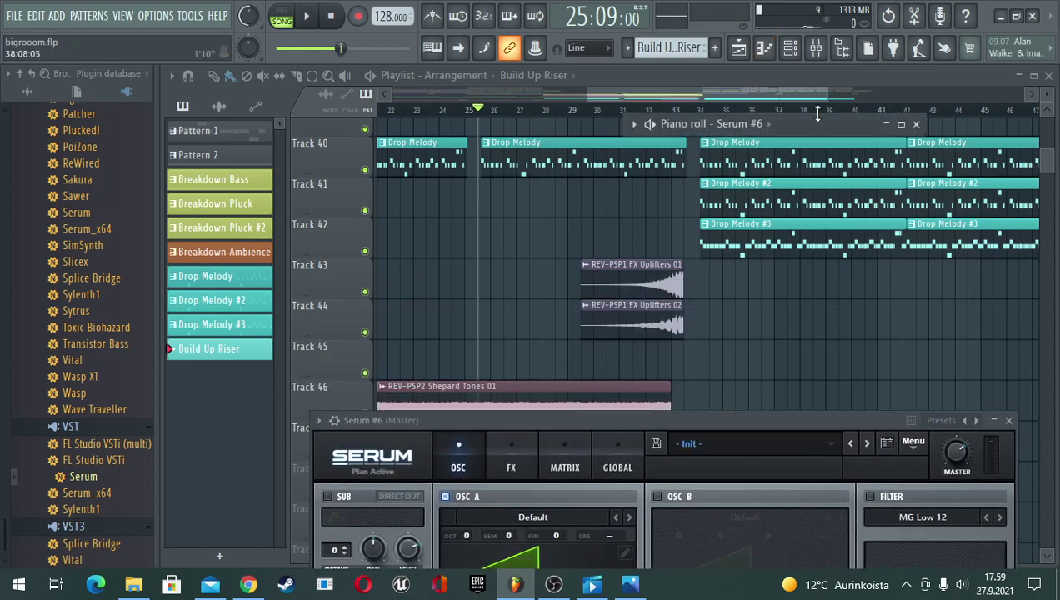
{"action": "left_click", "coordinate": [887, 126]}
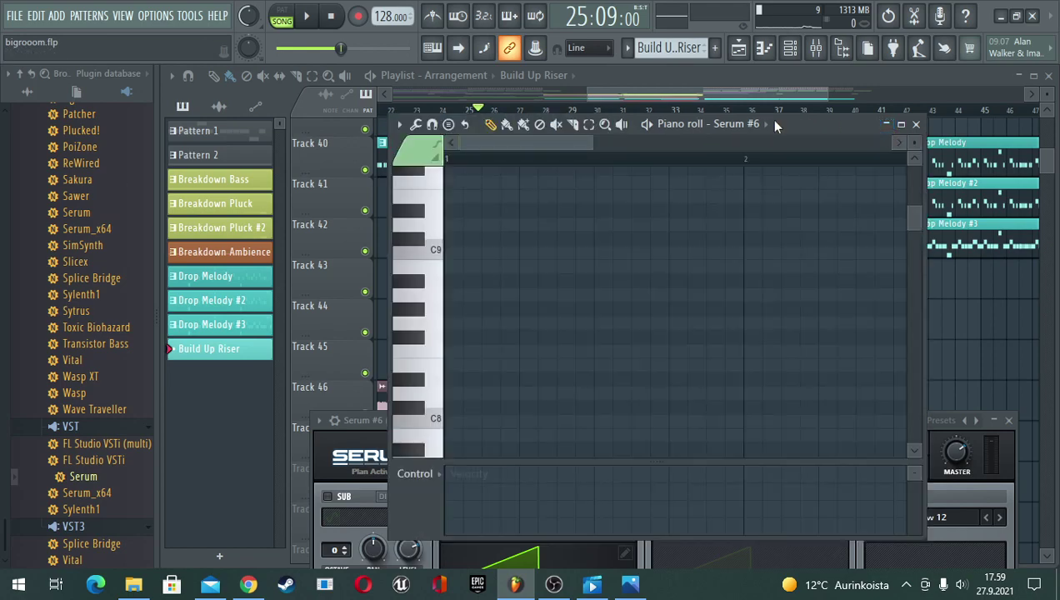
{"action": "left_click", "coordinate": [744, 123]}
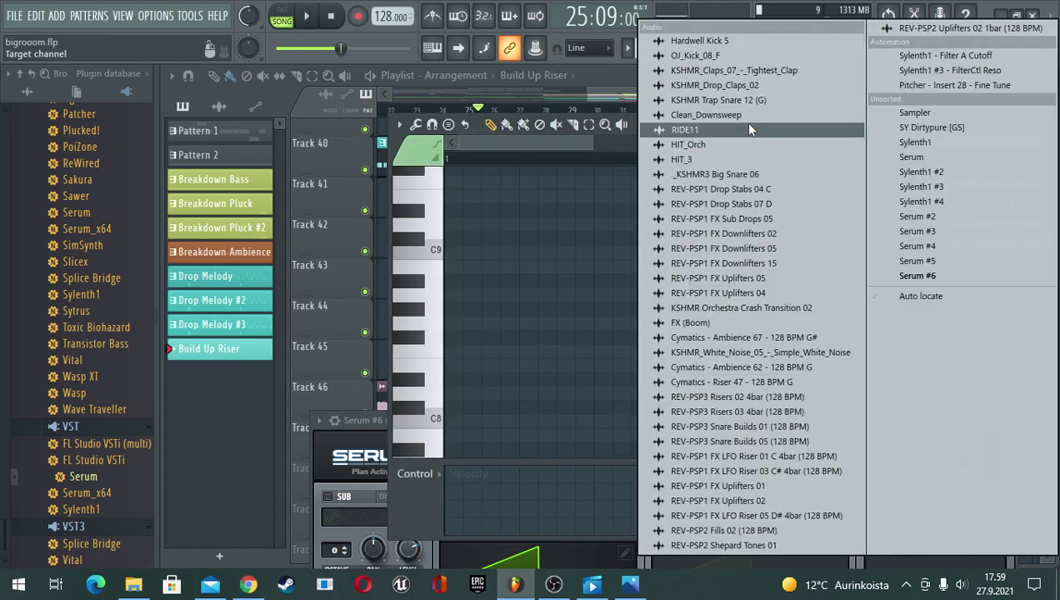
{"action": "left_click", "coordinate": [907, 278]}
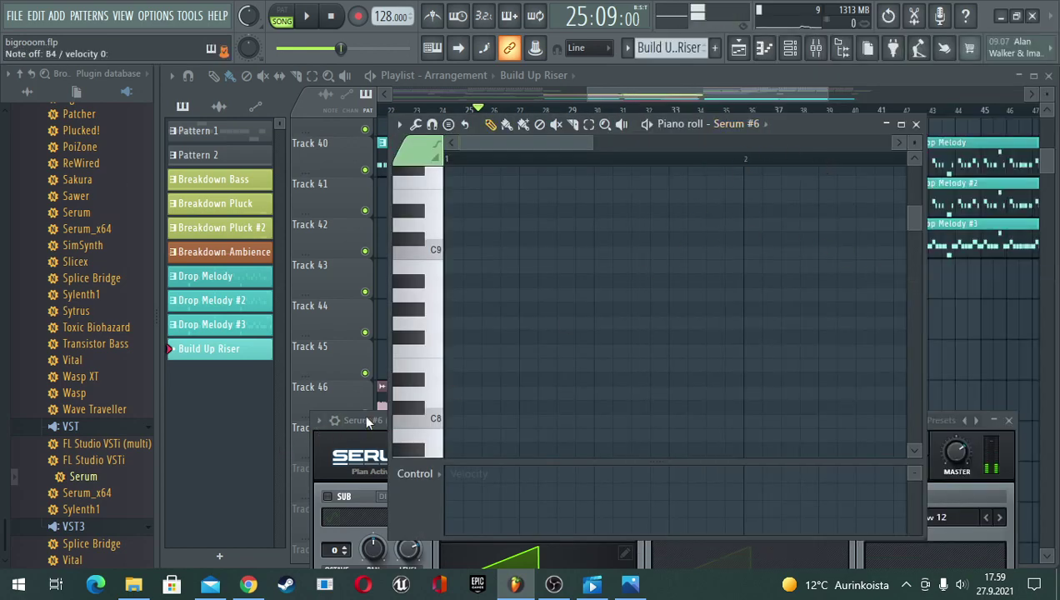
- Bring Serum #6 to the front, audition its FX presets starting with FX 16-Bar Riser [FP], and load FX Alien Tripod [BR]
{"action": "left_click", "coordinate": [368, 423]}
{"action": "left_click_drag", "start_coordinate": [555, 432], "coordinate": [537, 195]}
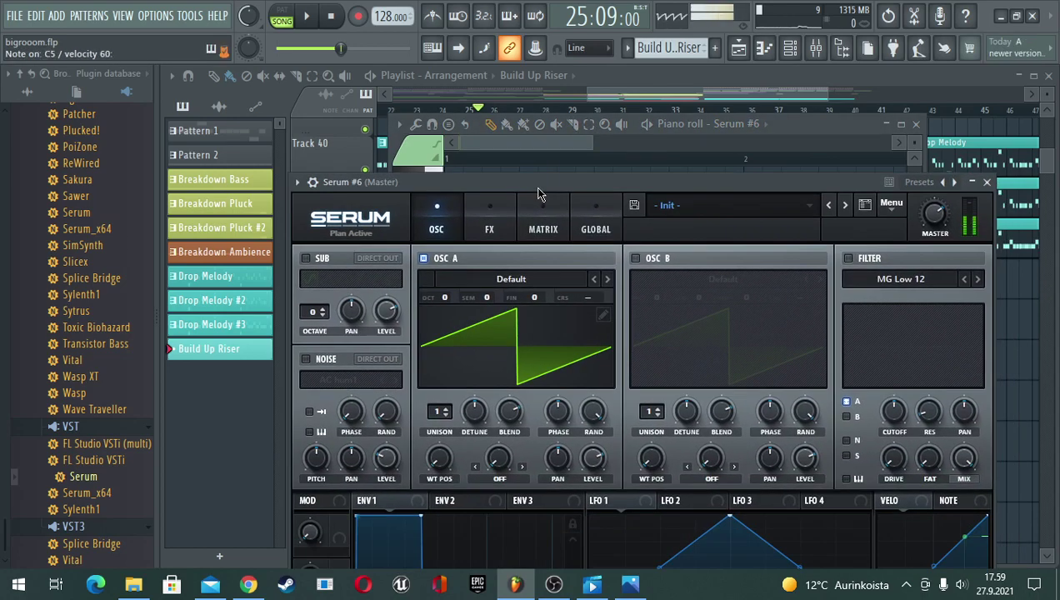
{"action": "left_click_drag", "start_coordinate": [537, 194], "coordinate": [533, 119]}
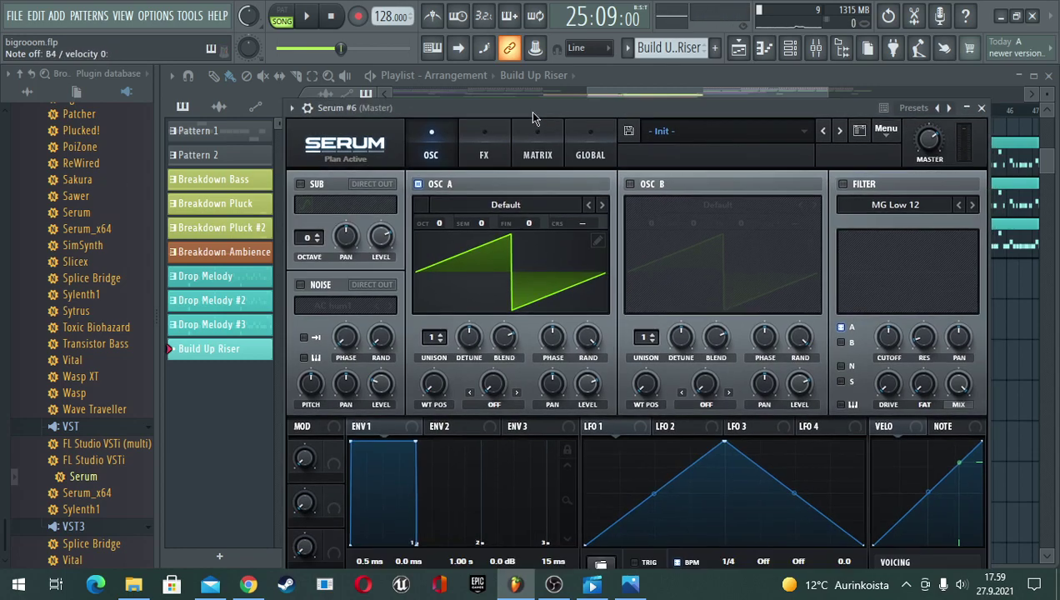
{"action": "left_click", "coordinate": [672, 135]}
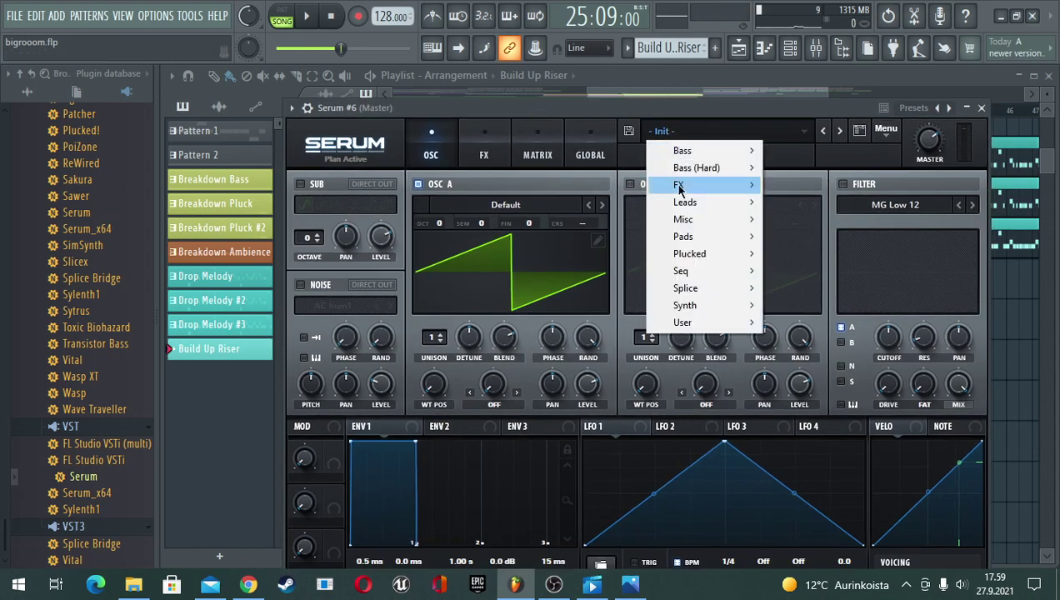
{"action": "mouse_move", "coordinate": [679, 187]}
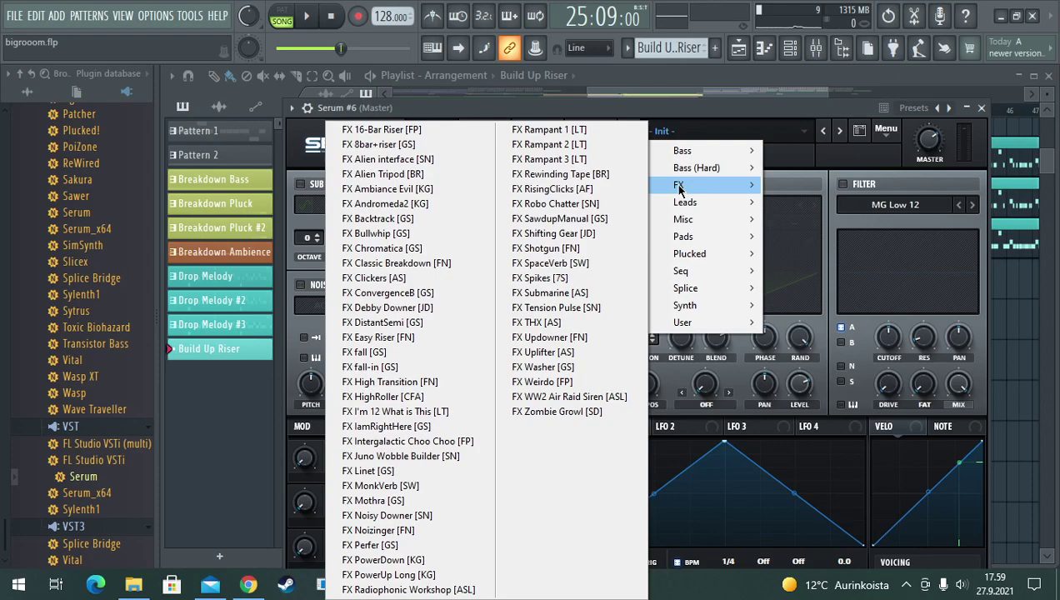
{"action": "left_click", "coordinate": [416, 132]}
{"action": "key", "text": "m"}
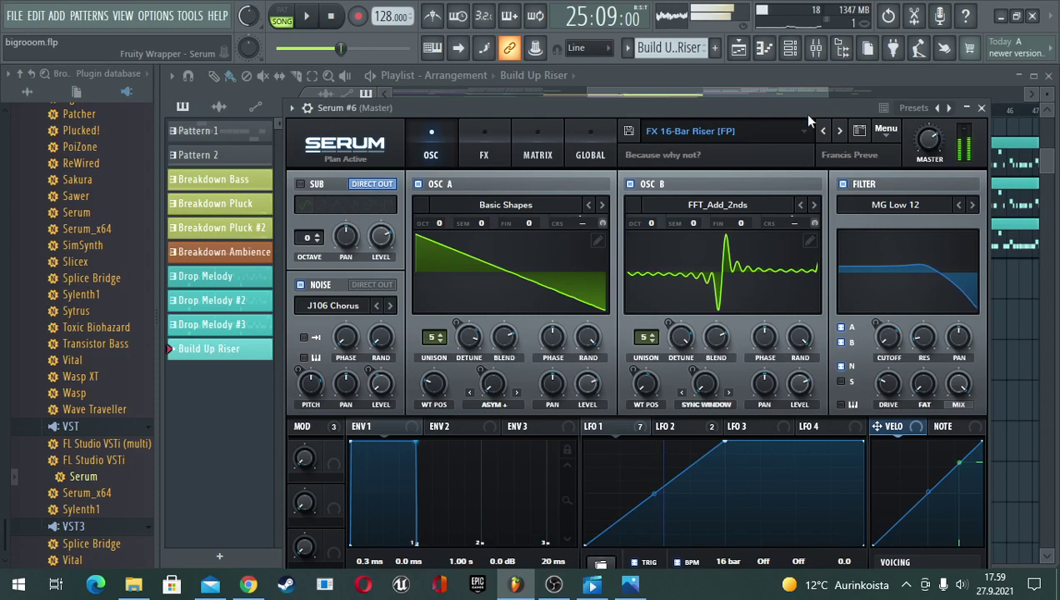
{"action": "left_click", "coordinate": [838, 133]}
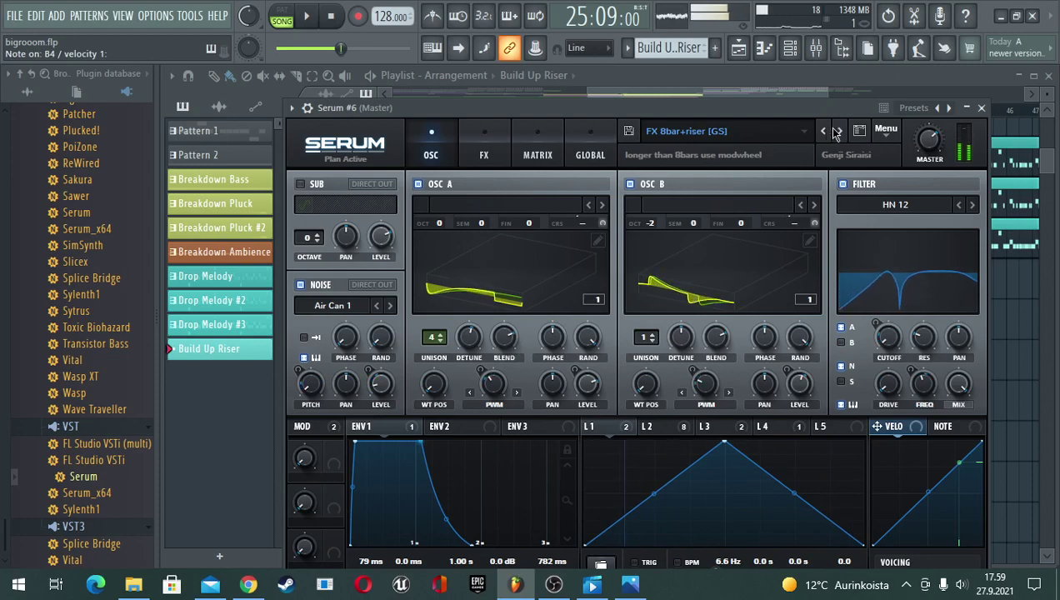
{"action": "left_click", "coordinate": [840, 133]}
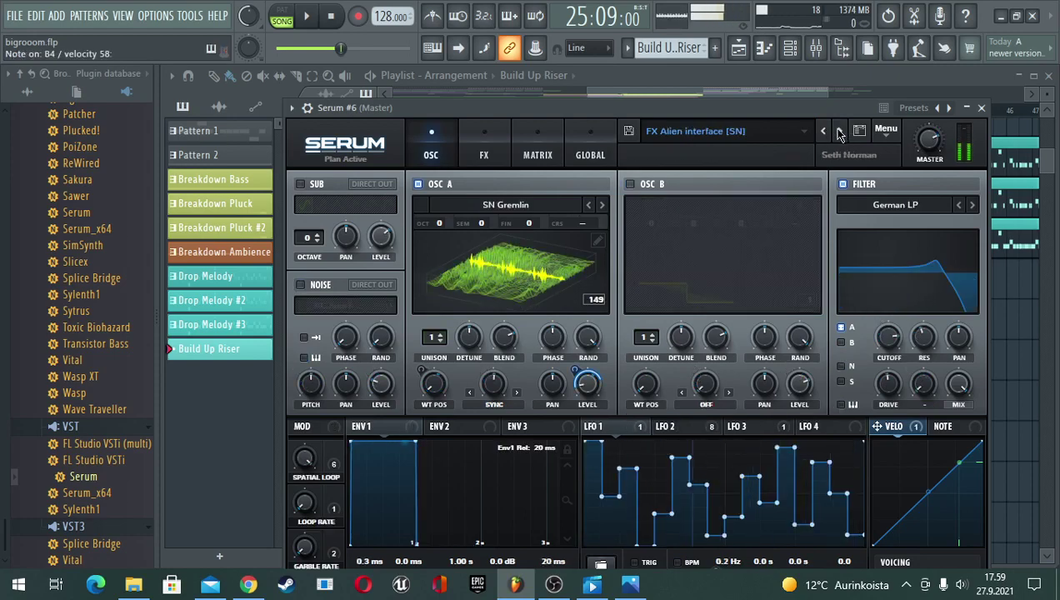
{"action": "left_click", "coordinate": [840, 133]}
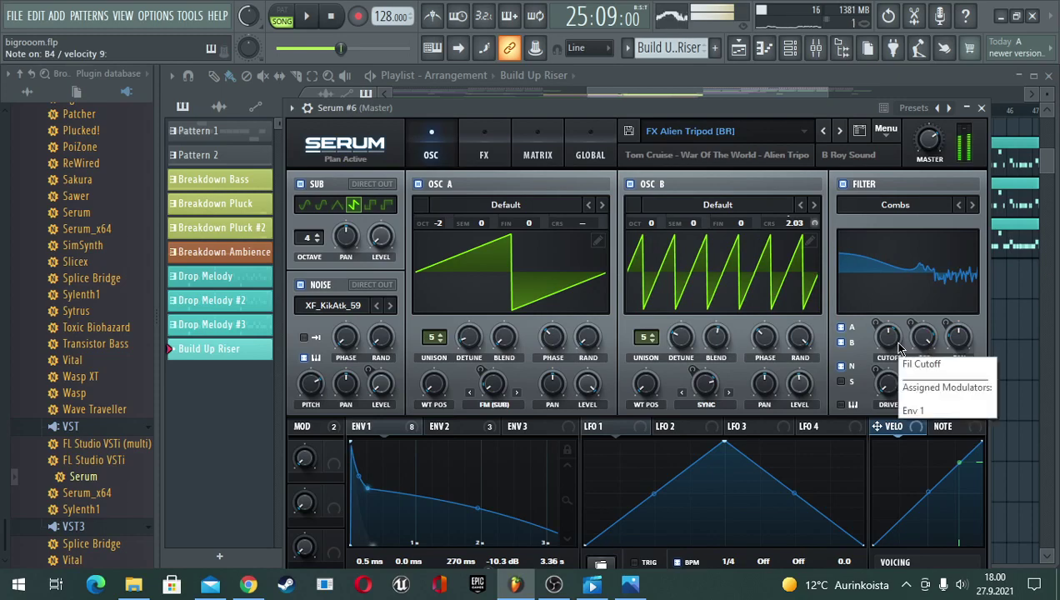
- Try the filter cutoff of the Alien Tripod preset at about 418 Hz while playing notes
{"action": "mouse_move", "coordinate": [892, 350]}
{"action": "left_click_drag", "start_coordinate": [889, 336], "coordinate": [861, 318]}
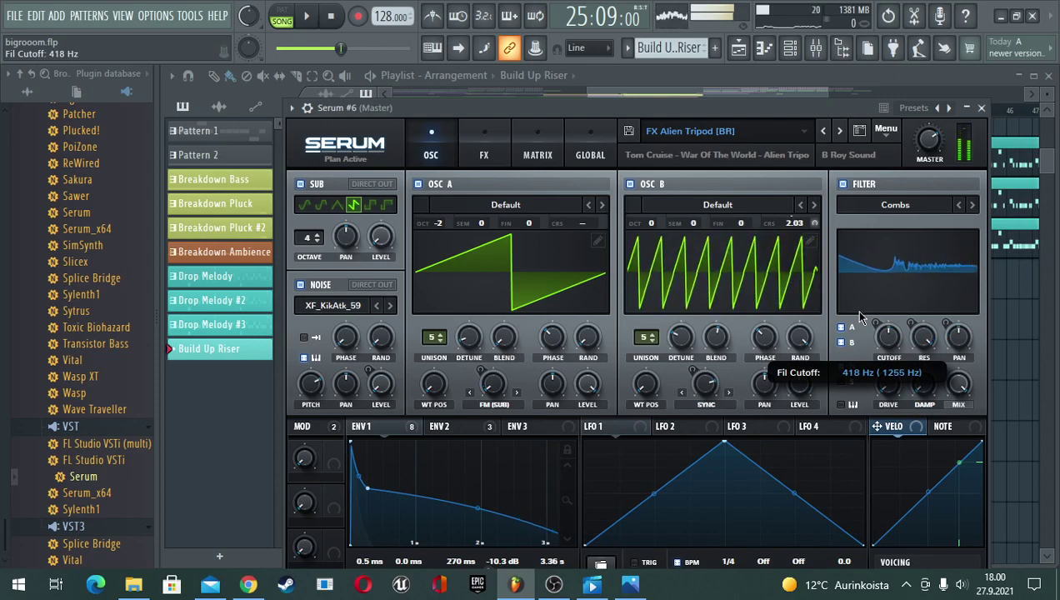
{"action": "mouse_move", "coordinate": [861, 318]}
{"action": "left_mouse_down"}
{"action": "mouse_move", "coordinate": [861, 344]}
{"action": "mouse_move", "coordinate": [860, 315]}
{"action": "left_mouse_up"}
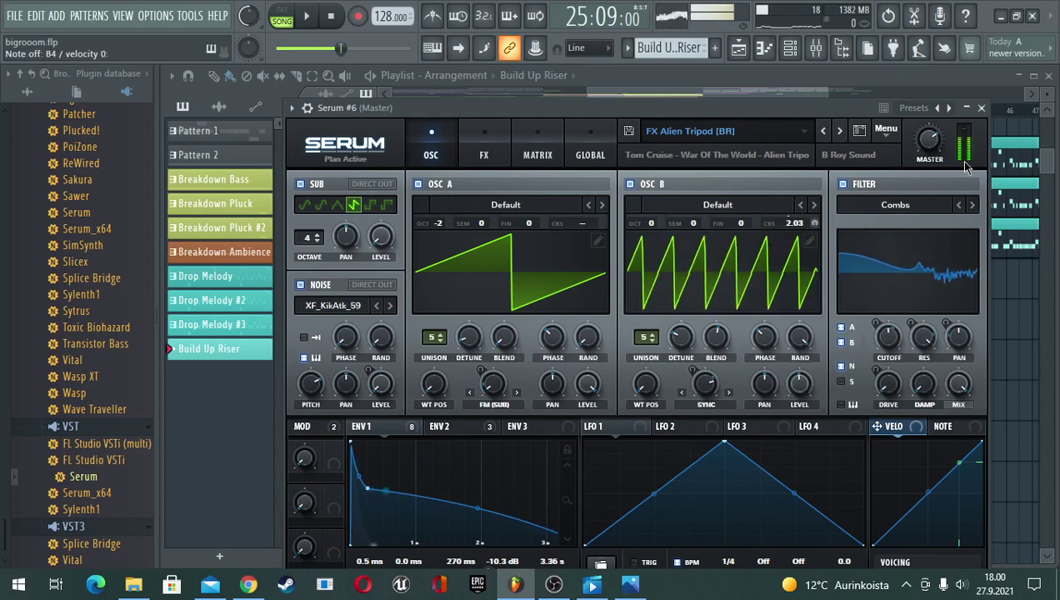
- Draw a C5 note at the start of the Build Up Riser pattern, about 1 bar and 4 steps long
{"action": "left_click", "coordinate": [967, 108]}
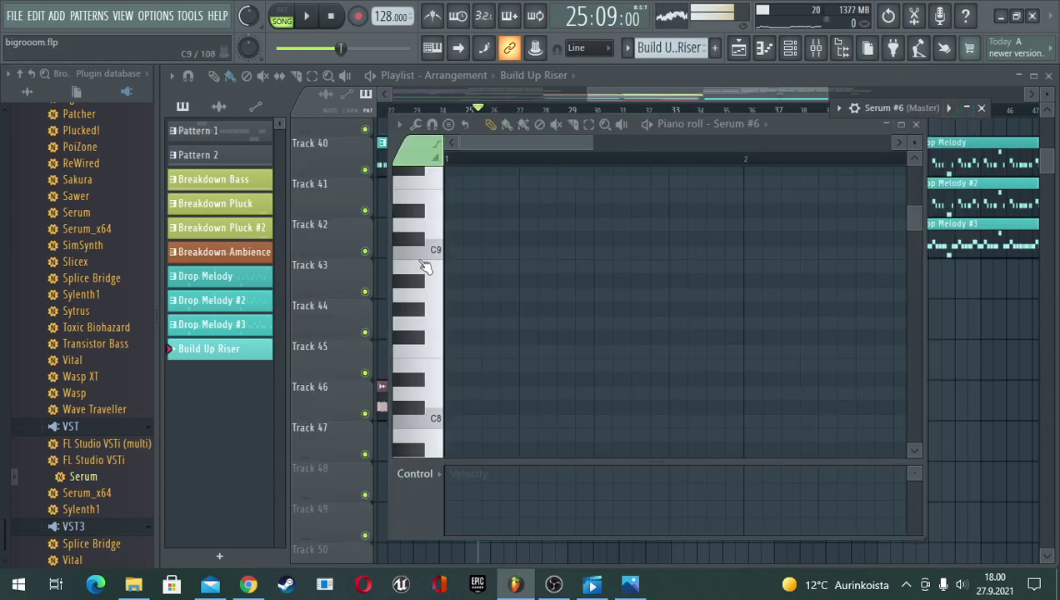
{"action": "scroll", "coordinate": [467, 279], "scroll_direction": "up", "scroll_amount": 4}
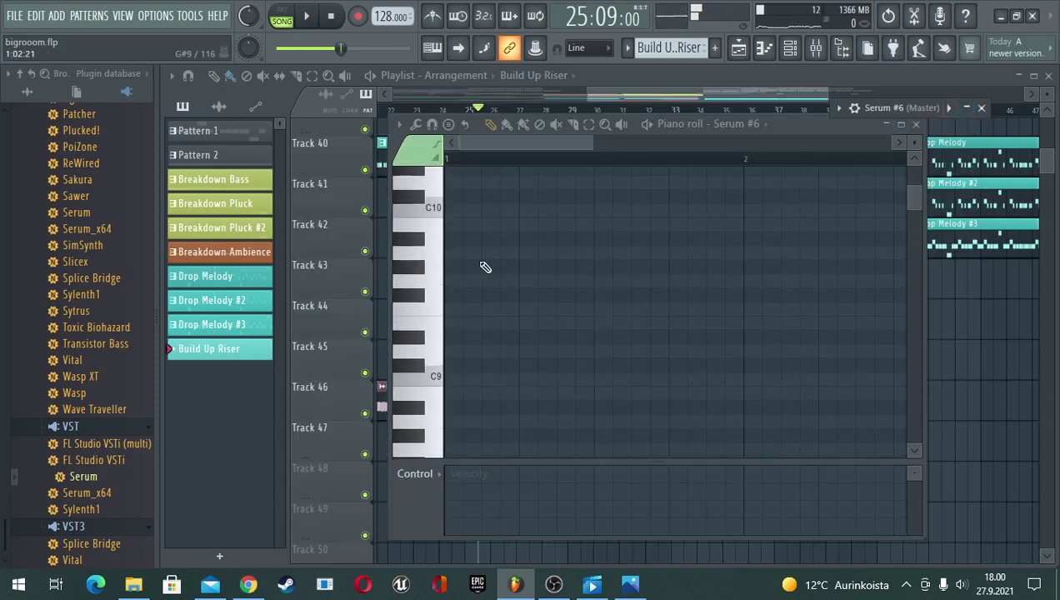
{"action": "scroll", "coordinate": [488, 279], "scroll_direction": "down", "scroll_amount": 15}
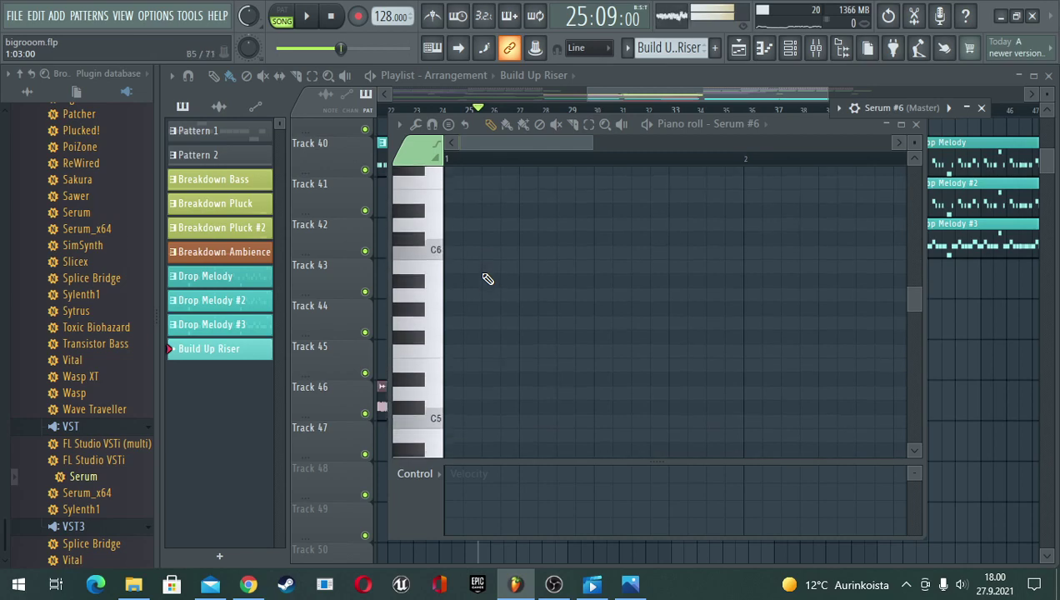
{"action": "scroll", "coordinate": [488, 279], "scroll_direction": "down", "scroll_amount": 2}
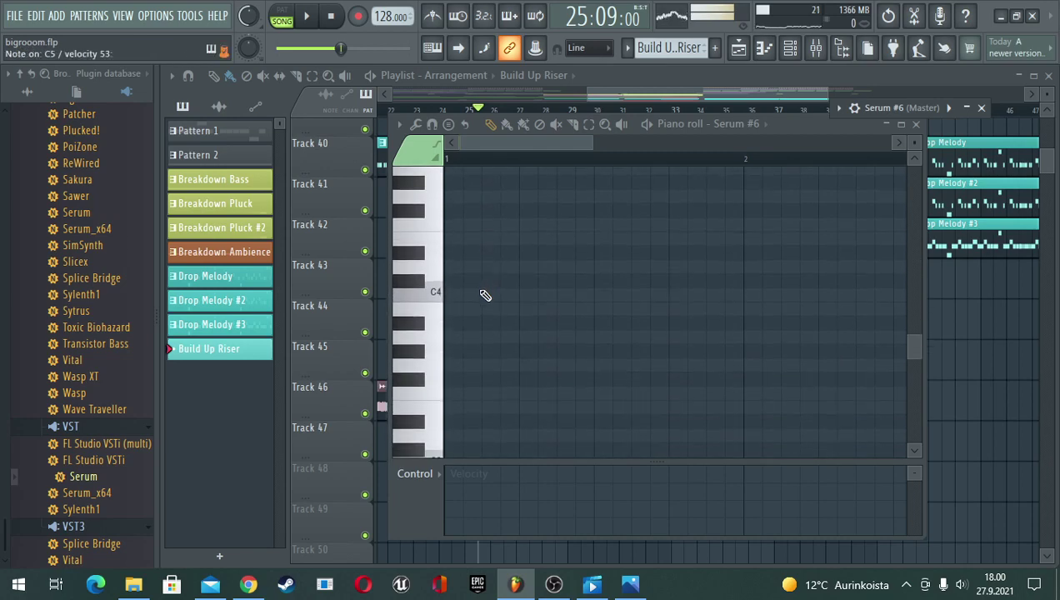
{"action": "scroll", "coordinate": [479, 305], "scroll_direction": "down", "scroll_amount": 5}
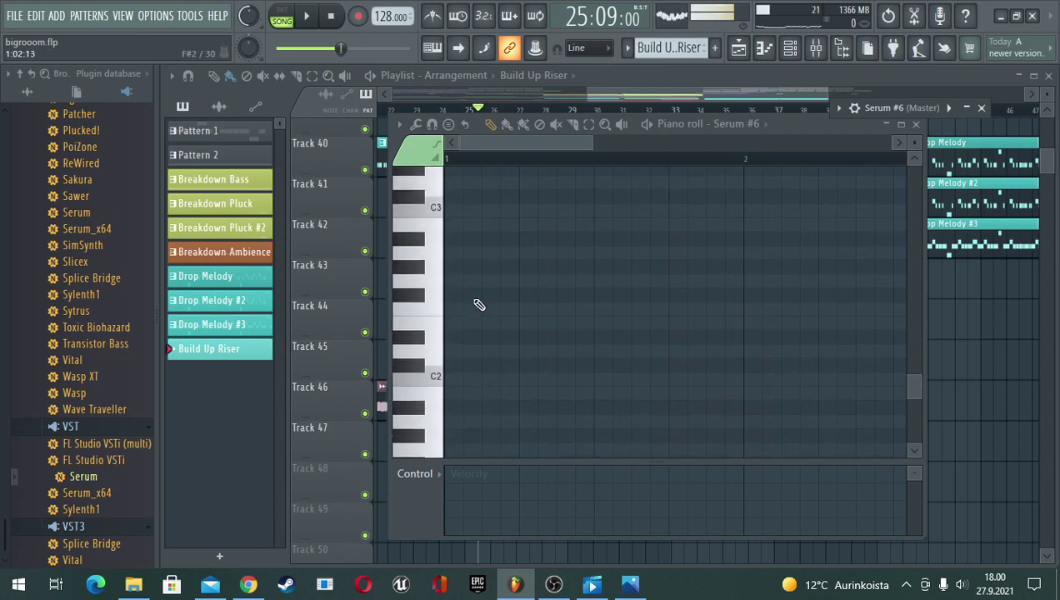
{"action": "scroll", "coordinate": [479, 305], "scroll_direction": "down", "scroll_amount": 5}
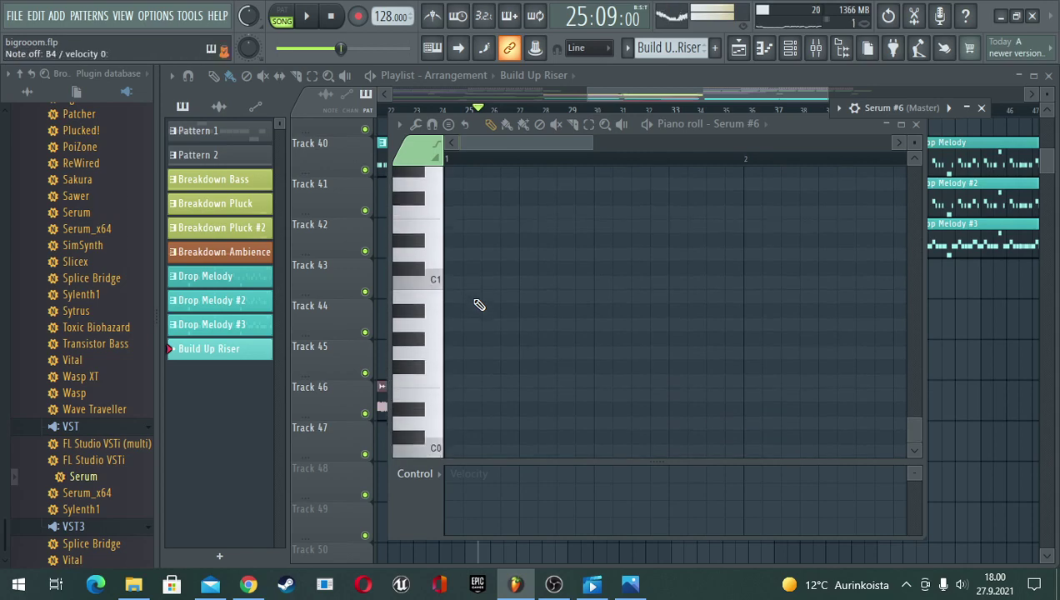
{"action": "scroll", "coordinate": [479, 305], "scroll_direction": "up", "scroll_amount": 10}
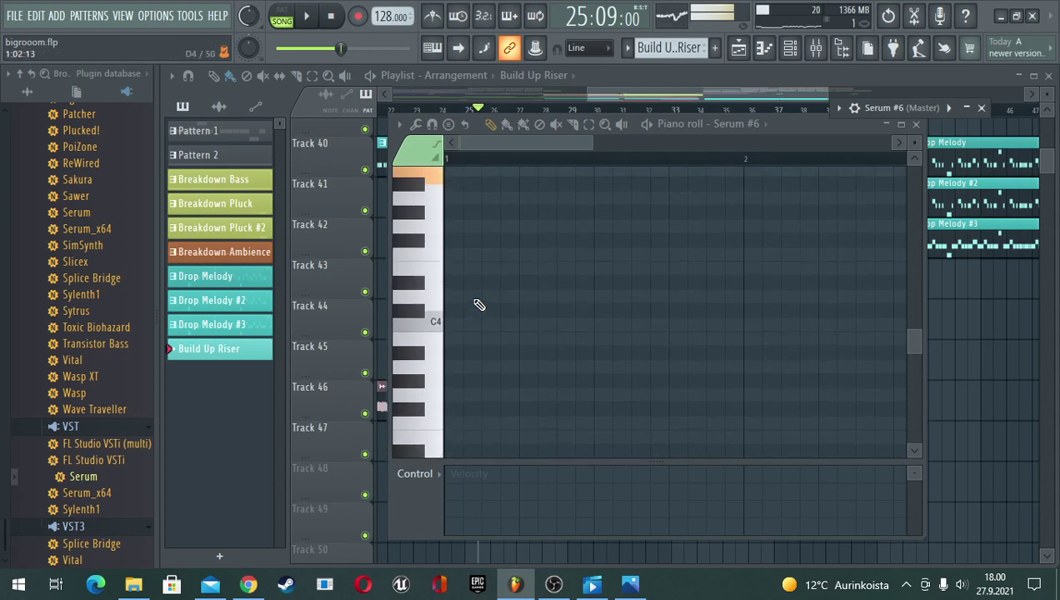
{"action": "scroll", "coordinate": [479, 305], "scroll_direction": "up", "scroll_amount": 2}
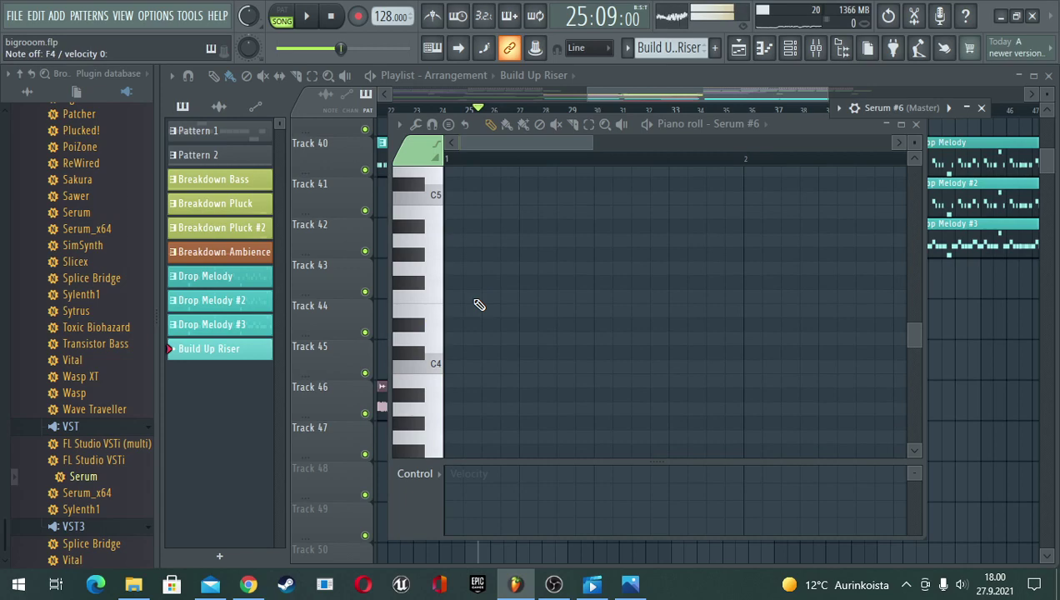
{"action": "scroll", "coordinate": [479, 305], "scroll_direction": "up", "scroll_amount": 1}
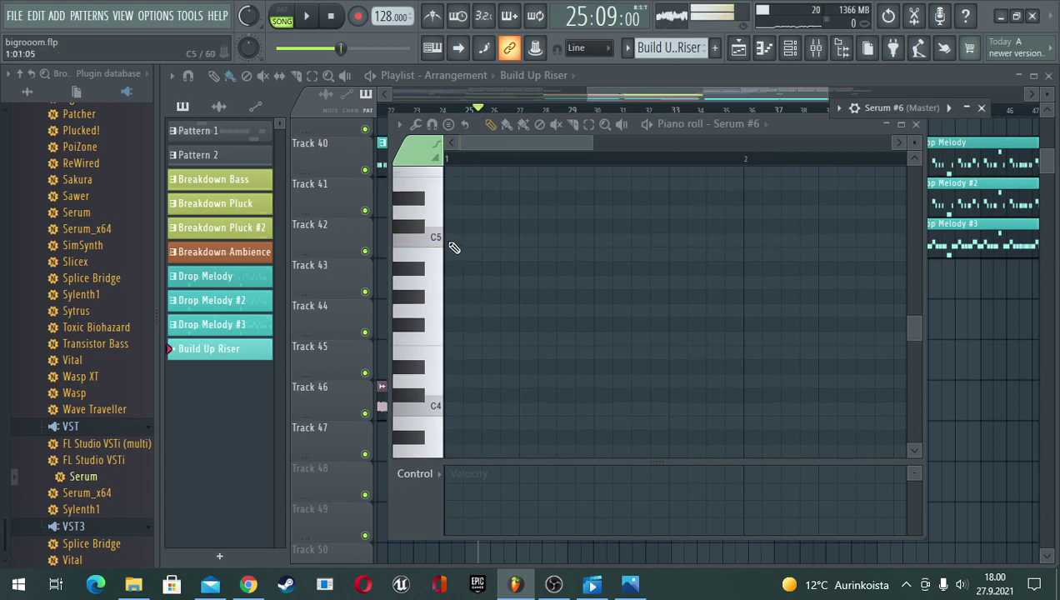
{"action": "left_click", "coordinate": [463, 240]}
{"action": "left_click_drag", "start_coordinate": [476, 239], "coordinate": [834, 242]}
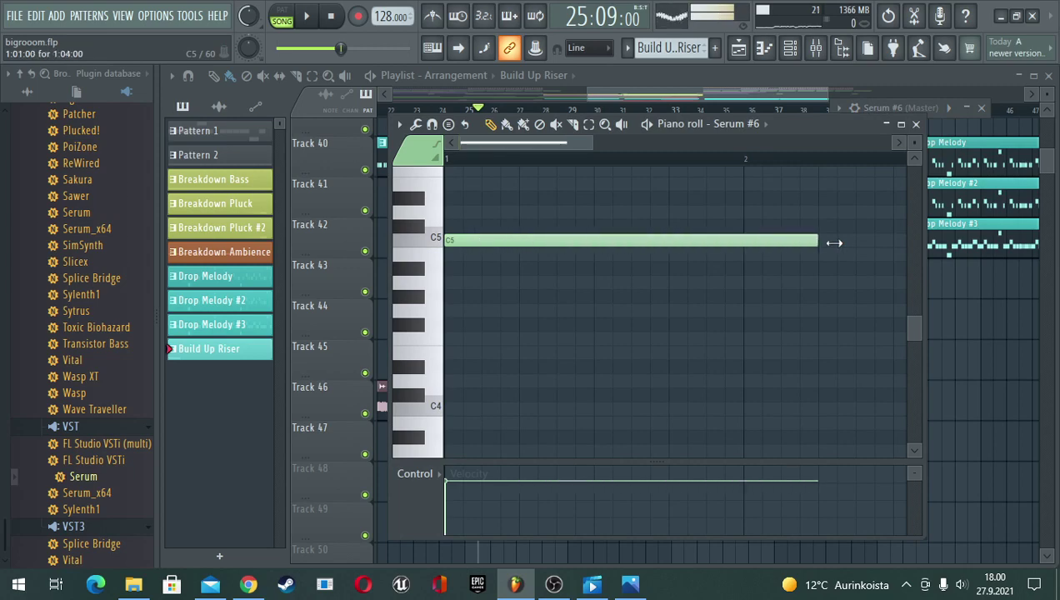
{"action": "scroll", "coordinate": [748, 163], "scroll_direction": "up", "scroll_amount": 3}
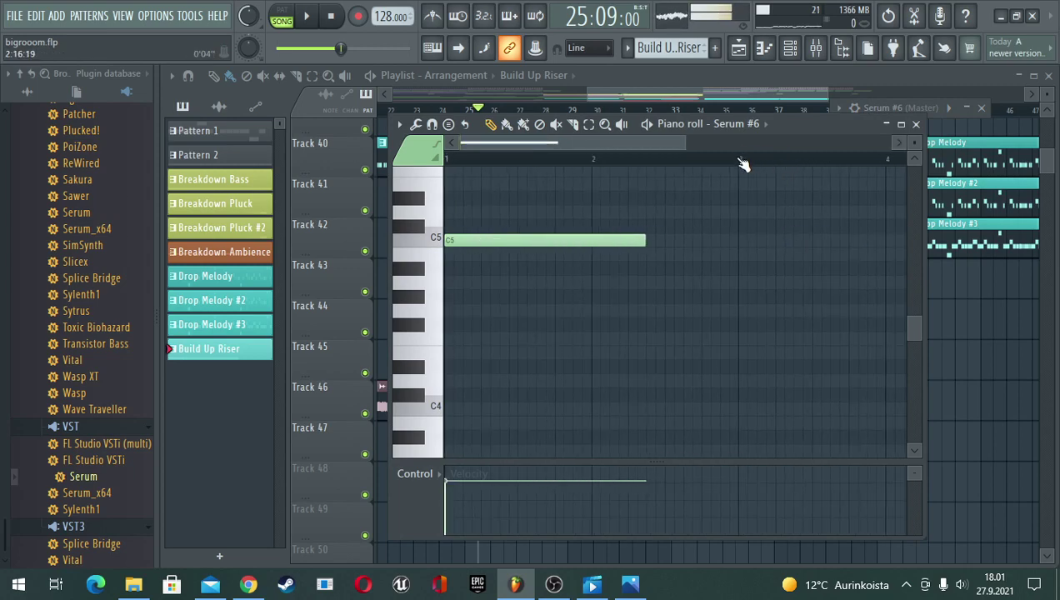
- Move the Serum #6 window clear of the piano roll and lengthen the C5 note to about 5 bars and 9 steps
{"action": "left_click", "coordinate": [974, 114]}
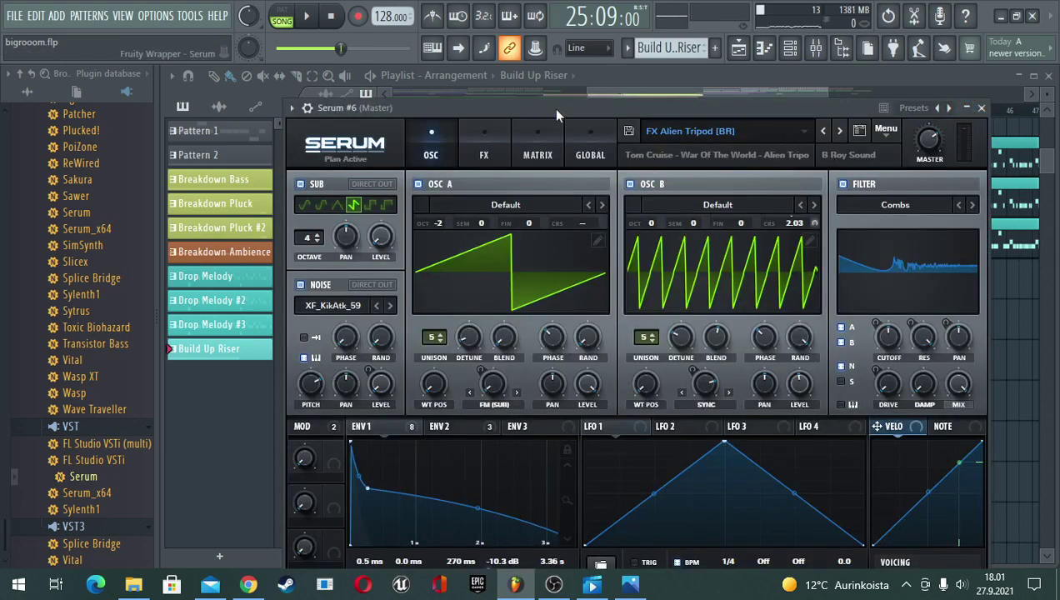
{"action": "left_click_drag", "start_coordinate": [553, 108], "coordinate": [634, 487]}
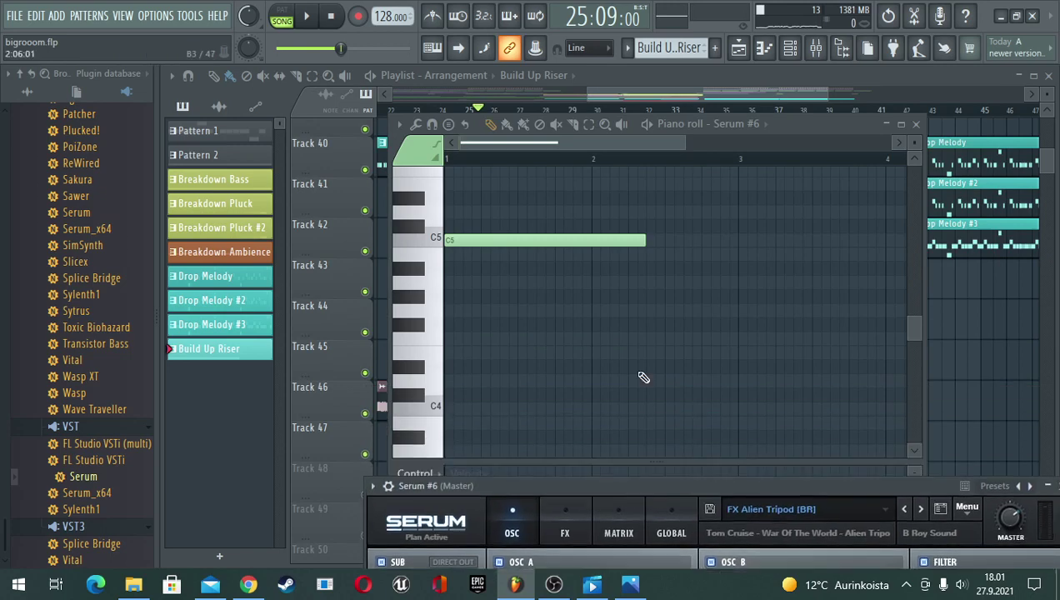
{"action": "left_click_drag", "start_coordinate": [646, 246], "coordinate": [878, 241]}
{"action": "left_click_drag", "start_coordinate": [848, 129], "coordinate": [837, 482]}
{"action": "scroll", "coordinate": [805, 378], "scroll_direction": "down", "scroll_amount": 2}
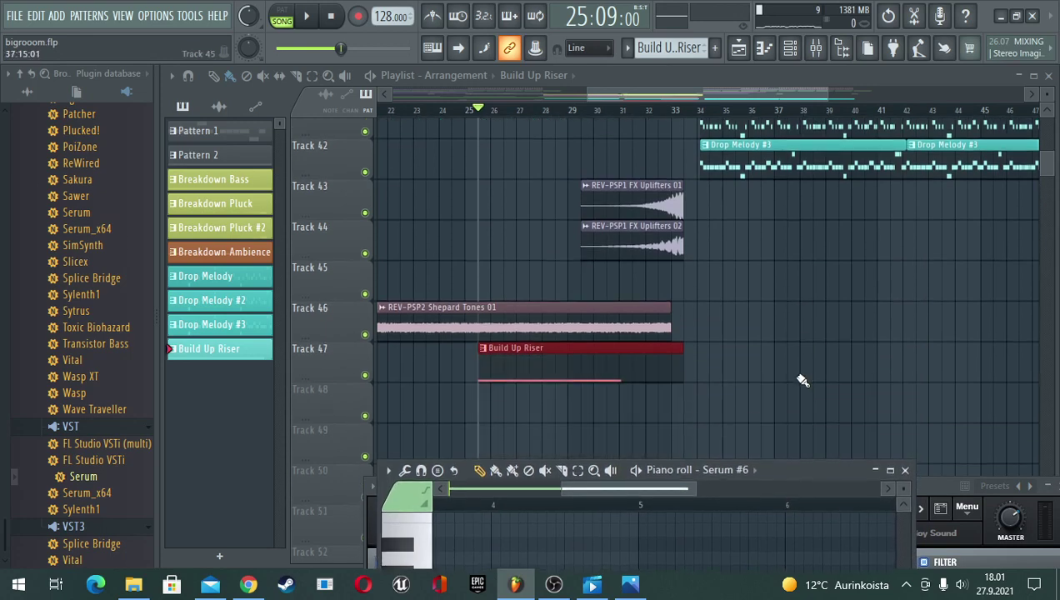
- Extend the C5 note to exactly 8 bars so that it ends at bar 9
{"action": "left_click_drag", "start_coordinate": [771, 483], "coordinate": [771, 329]}
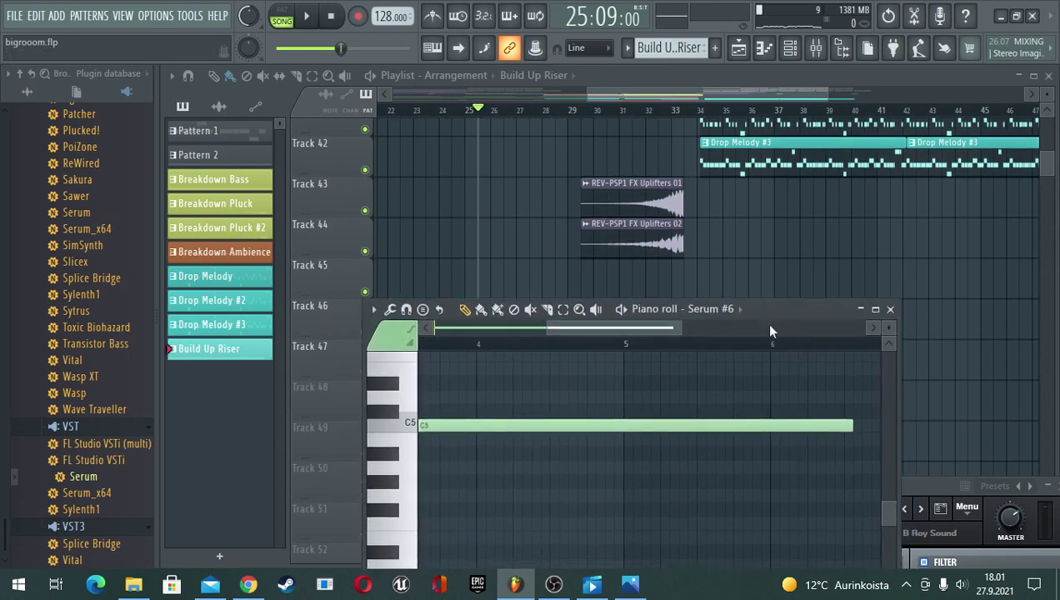
{"action": "scroll", "coordinate": [683, 350], "scroll_direction": "down", "scroll_amount": 3}
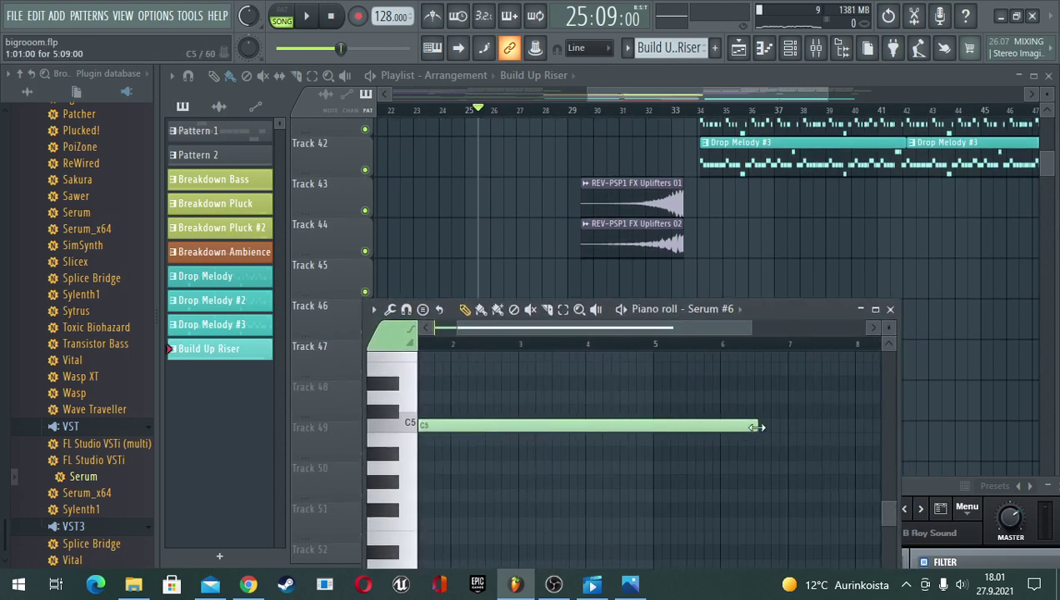
{"action": "left_click_drag", "start_coordinate": [757, 427], "coordinate": [694, 451]}
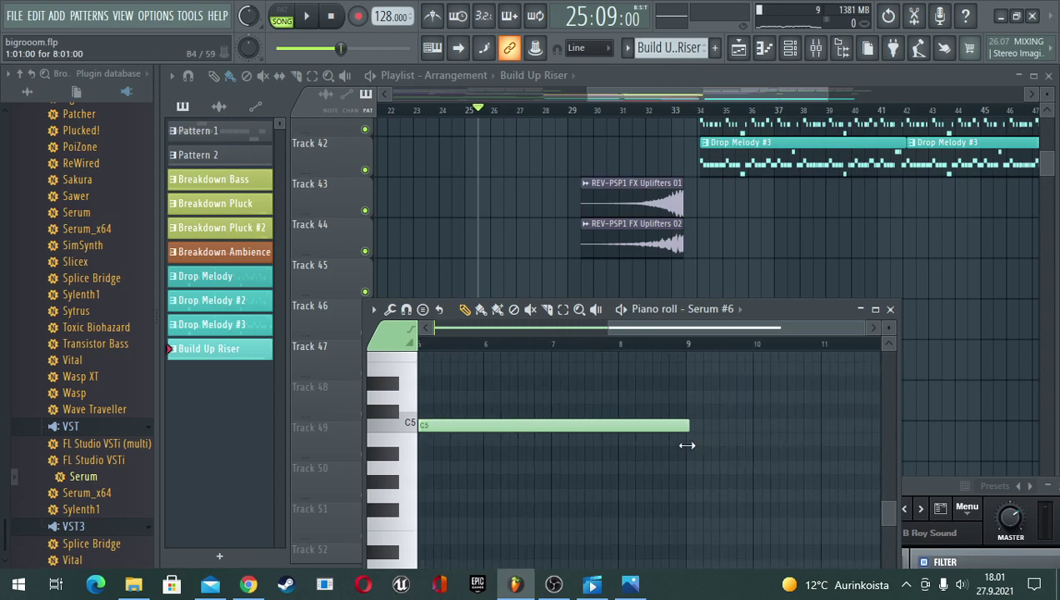
{"action": "left_click_drag", "start_coordinate": [766, 305], "coordinate": [758, 229]}
{"action": "scroll", "coordinate": [727, 259], "scroll_direction": "up", "scroll_amount": 5}
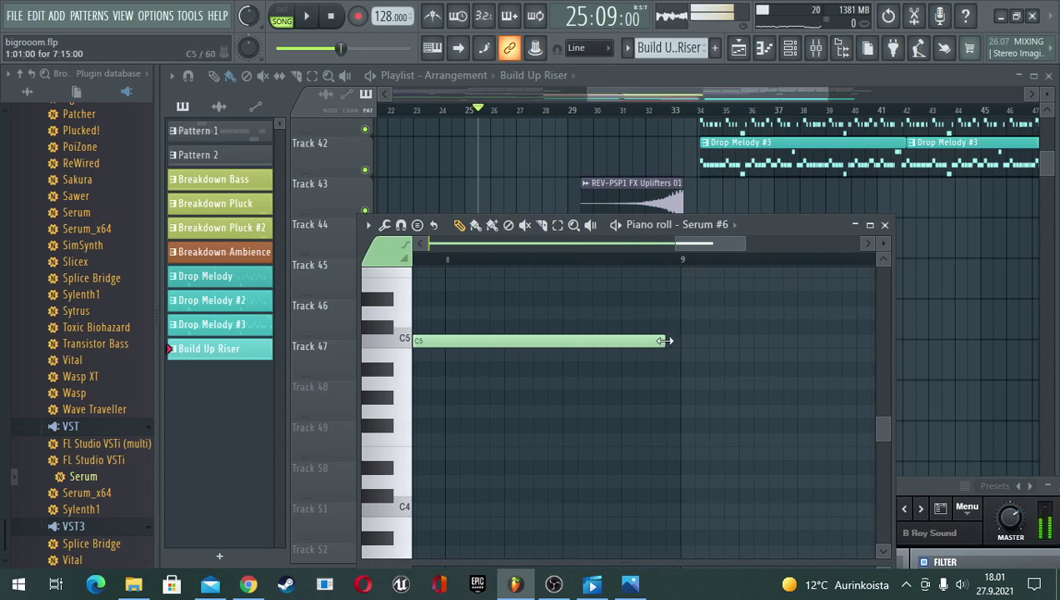
{"action": "scroll", "coordinate": [705, 265], "scroll_direction": "down", "scroll_amount": 4}
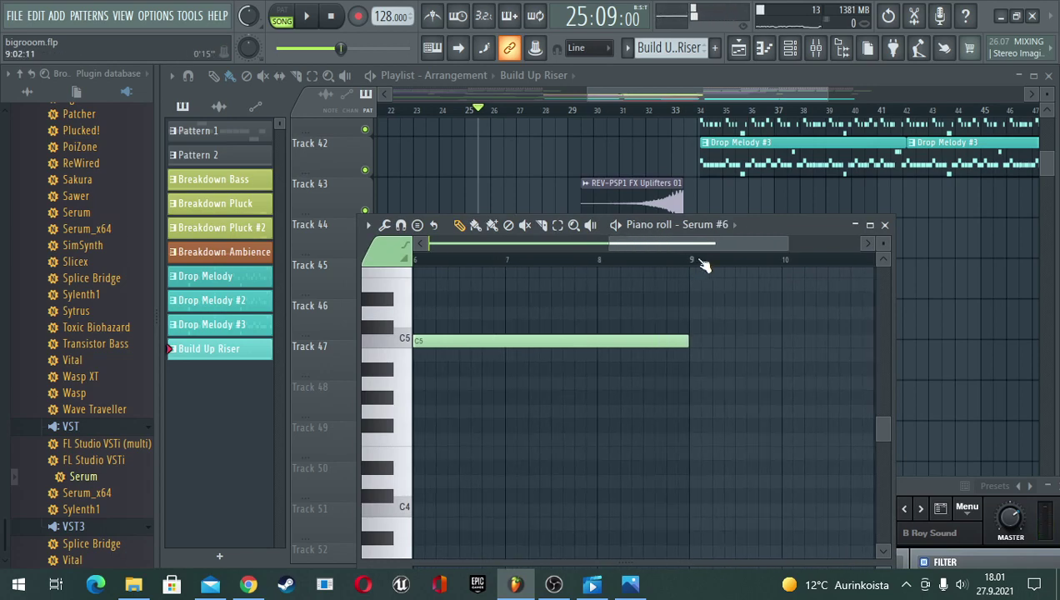
- Switch playback to pattern mode and audition the long C5 note
{"action": "left_click", "coordinate": [285, 14]}
{"action": "key", "text": "space"}
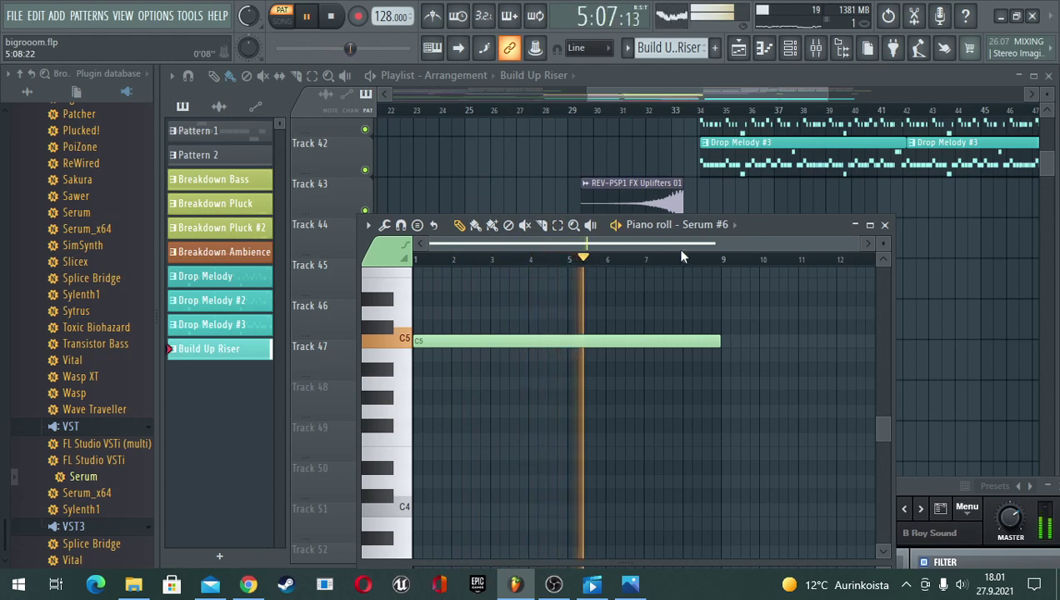
{"action": "key", "text": "space"}
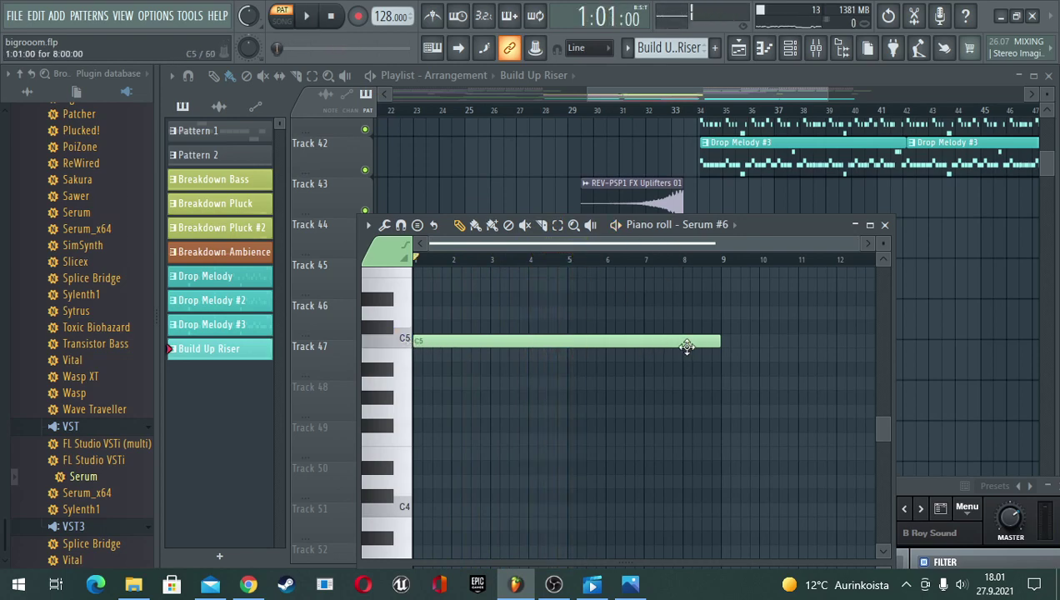
- Try shortening the C5 note to 4 steps with a second short C5 at bar 5, playing the pattern to compare
{"action": "left_click_drag", "start_coordinate": [722, 341], "coordinate": [340, 356]}
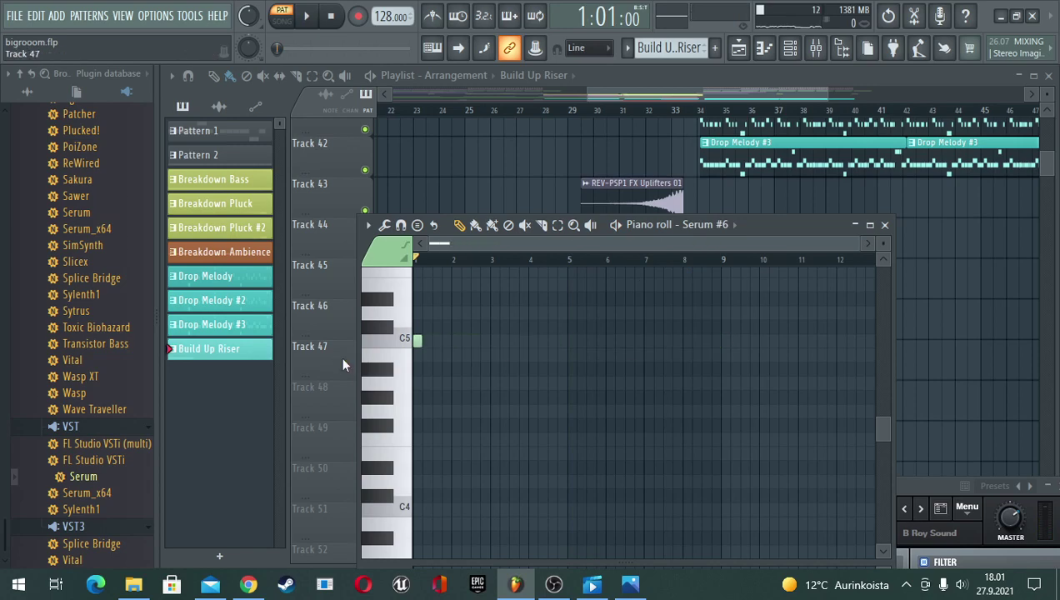
{"action": "key", "text": "space"}
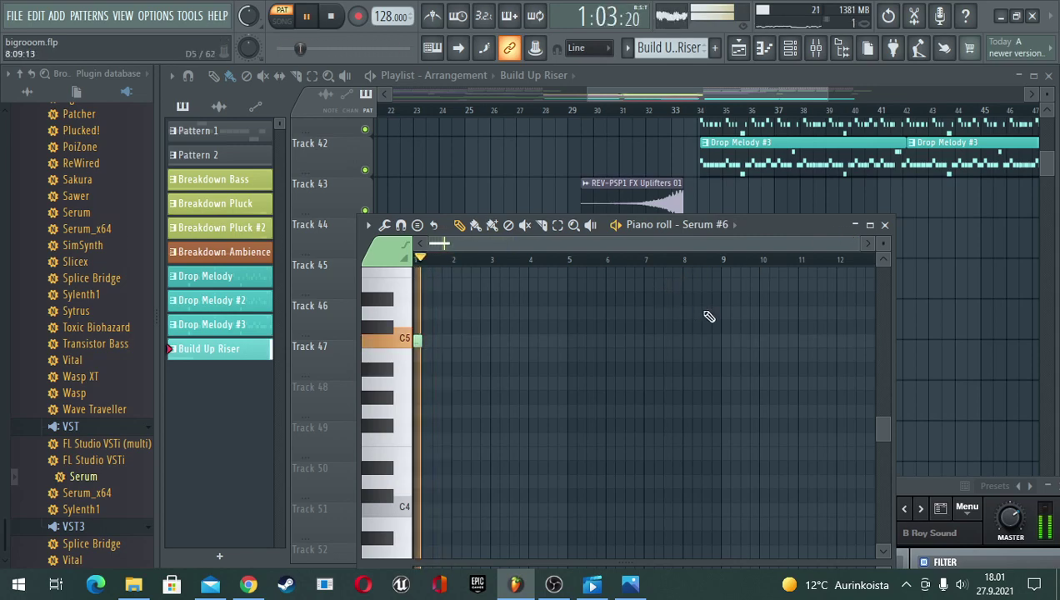
{"action": "key", "text": "space"}
{"action": "left_click", "coordinate": [569, 341]}
{"action": "key", "text": "space"}
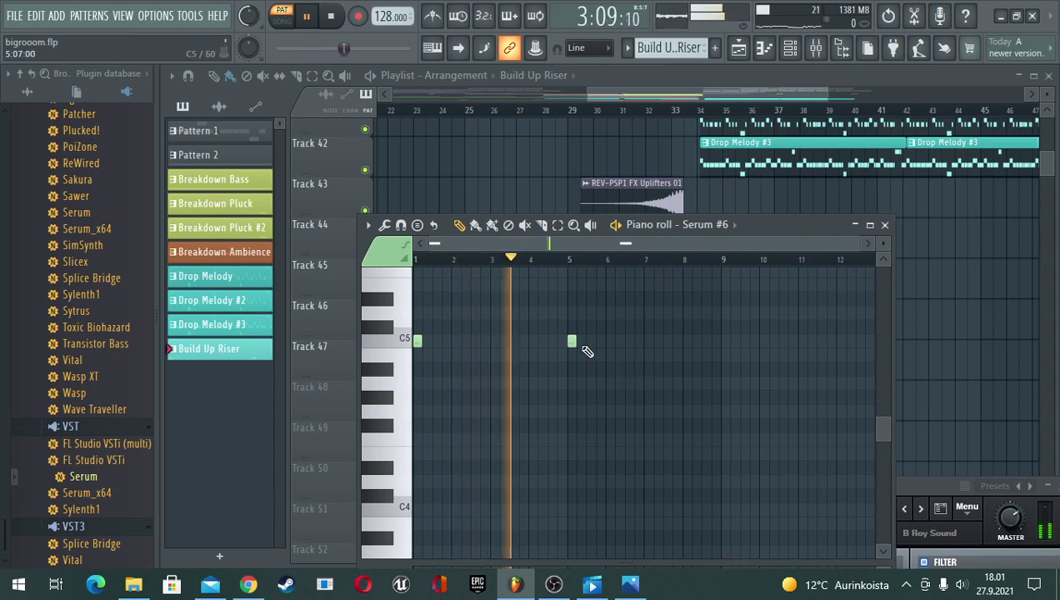
{"action": "key", "text": "space"}
- Try retriggering the sound every two bars, with short C5 notes at bars 3, 5 and 7, while playing the pattern
{"action": "left_click_drag", "start_coordinate": [571, 342], "coordinate": [494, 340]}
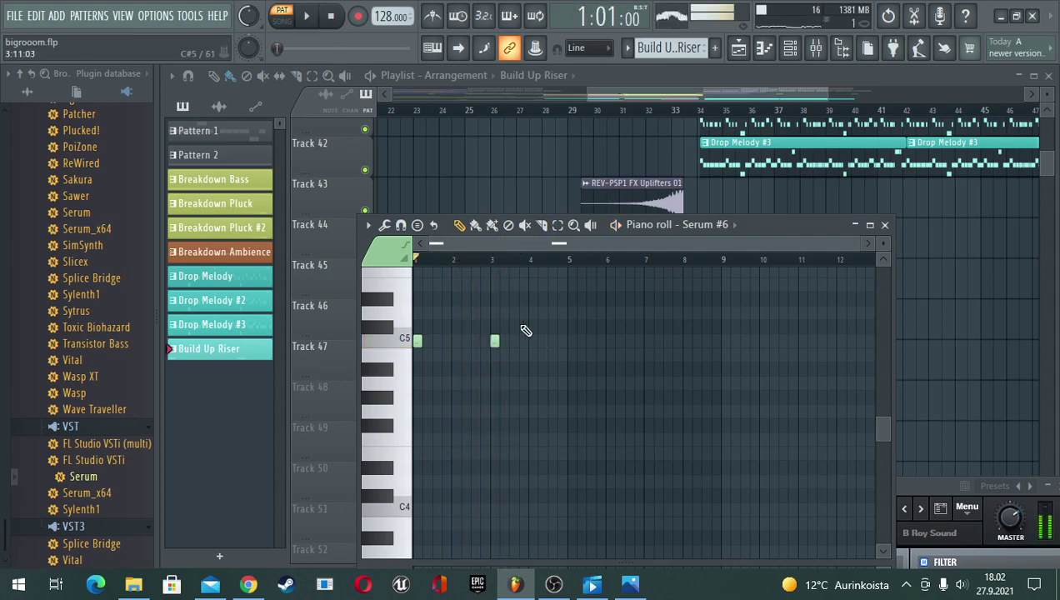
{"action": "key", "text": "space"}
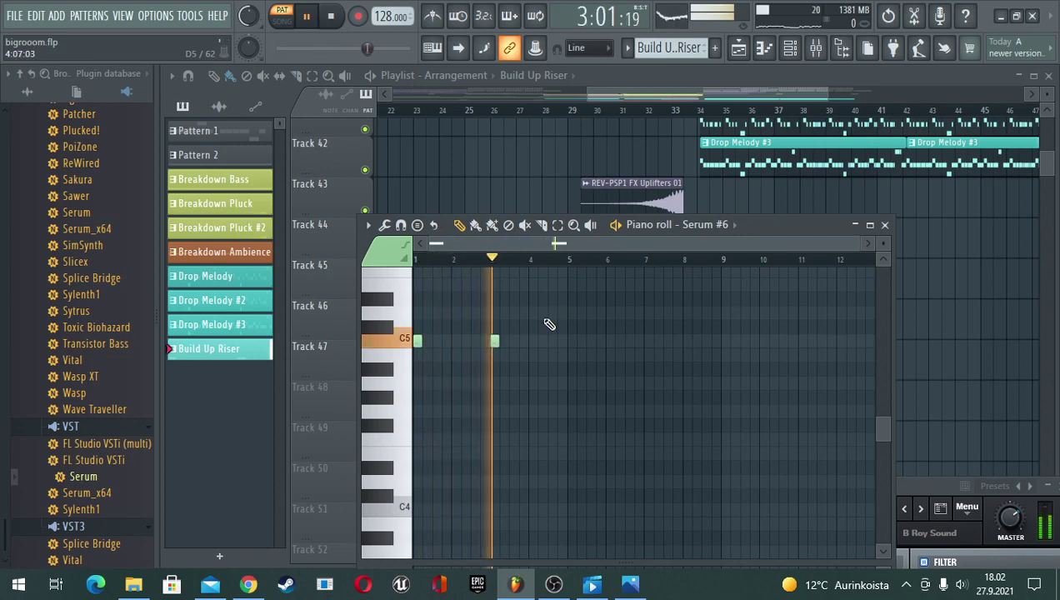
{"action": "left_click", "coordinate": [572, 341]}
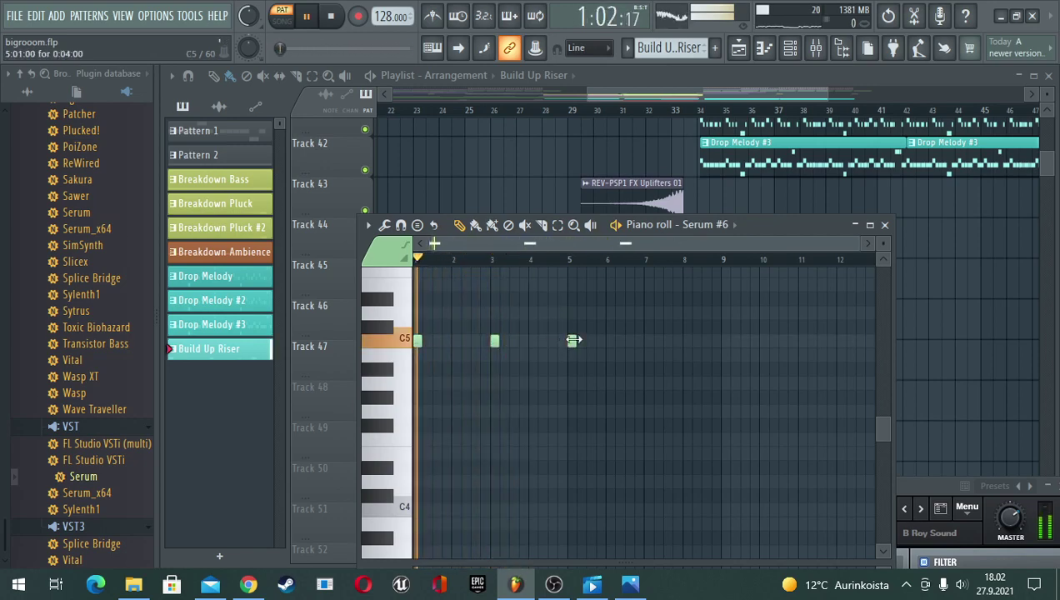
{"action": "left_click", "coordinate": [648, 341]}
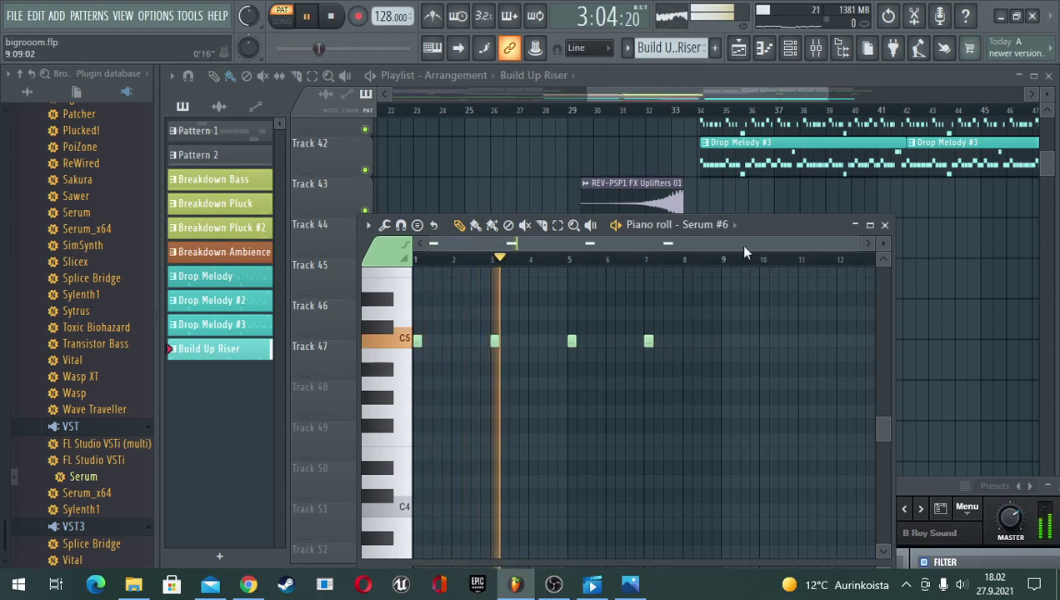
{"action": "left_click_drag", "start_coordinate": [754, 228], "coordinate": [740, 171]}
{"action": "key", "text": "space"}
- Delete the repeated short C5 notes and stretch the first one back to 8 bars
{"action": "right_click", "coordinate": [630, 277]}
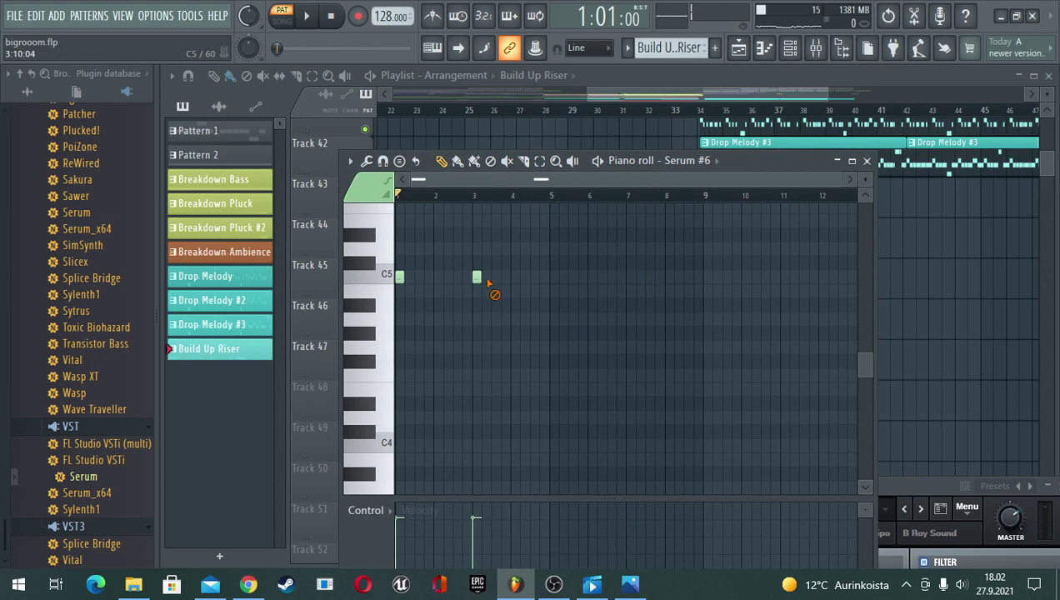
{"action": "left_click_drag", "start_coordinate": [402, 277], "coordinate": [703, 278]}
{"action": "left_click_drag", "start_coordinate": [746, 163], "coordinate": [676, 164]}
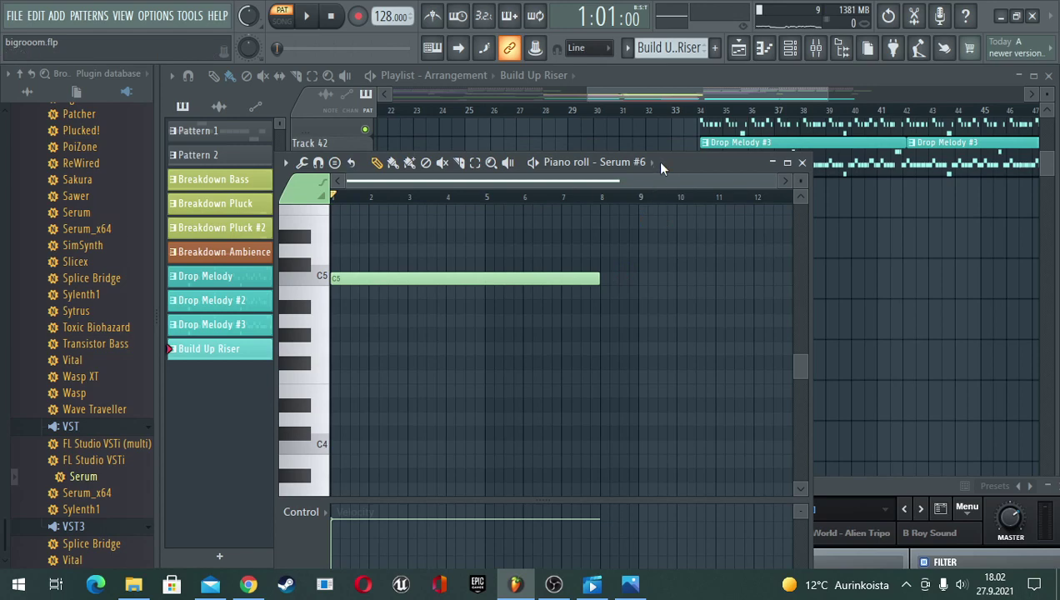
{"action": "left_click_drag", "start_coordinate": [660, 162], "coordinate": [654, 201]}
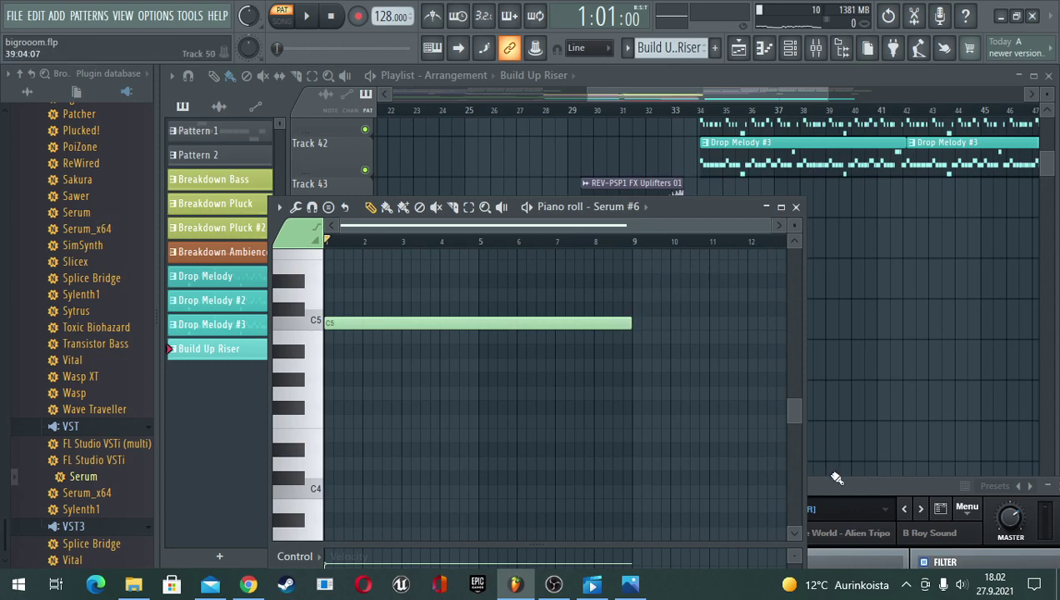
- Bring the Serum #6 window fully into view and audition its FX presets one by one, ending on FX Classic Breakdown [FN]
{"action": "left_click_drag", "start_coordinate": [836, 482], "coordinate": [810, 72]}
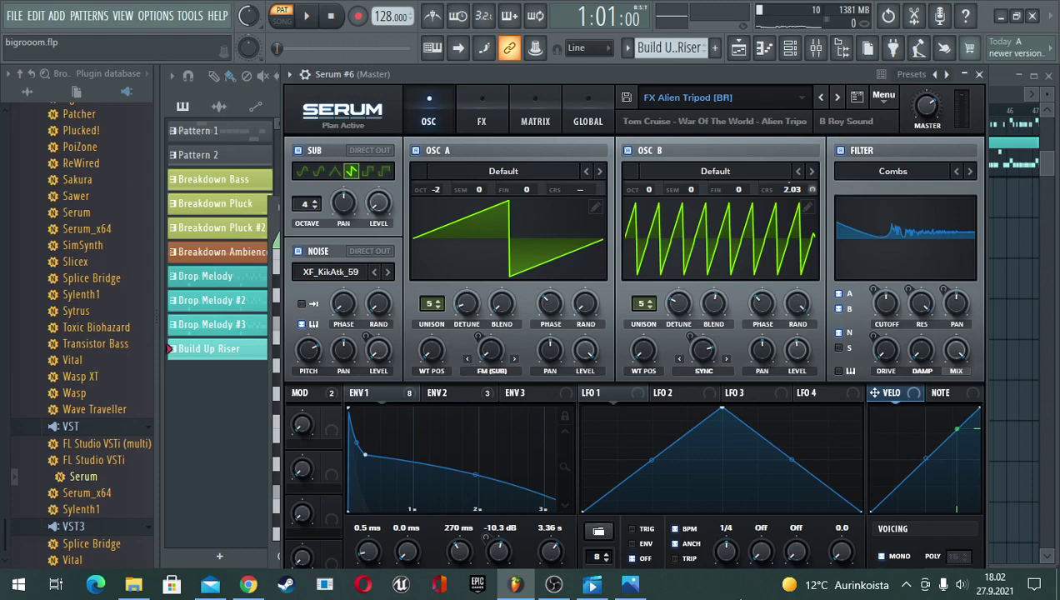
{"action": "left_click", "coordinate": [837, 99]}
{"action": "left_click", "coordinate": [838, 98]}
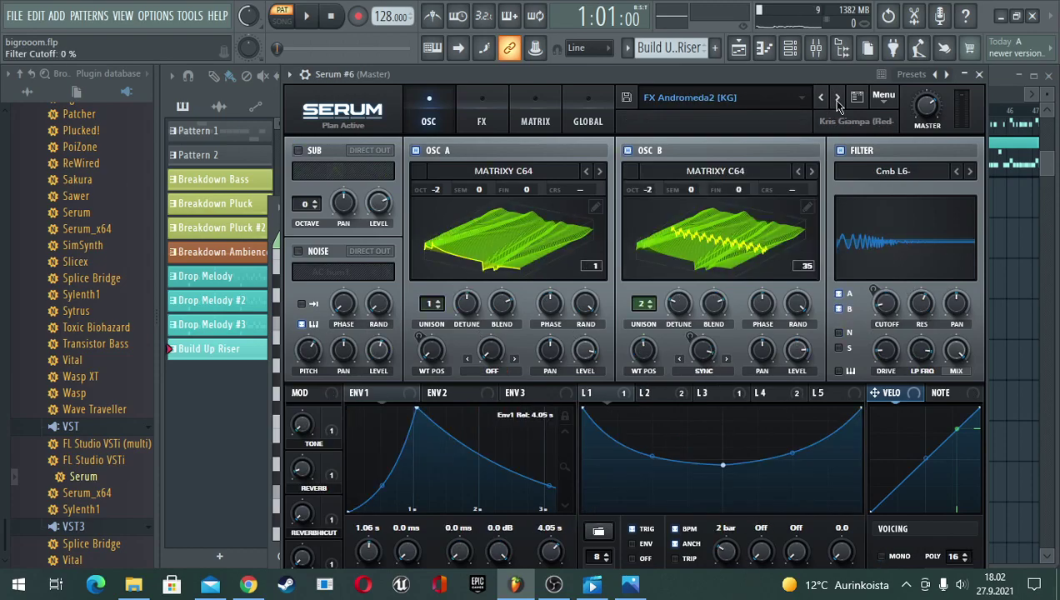
{"action": "left_click", "coordinate": [838, 98]}
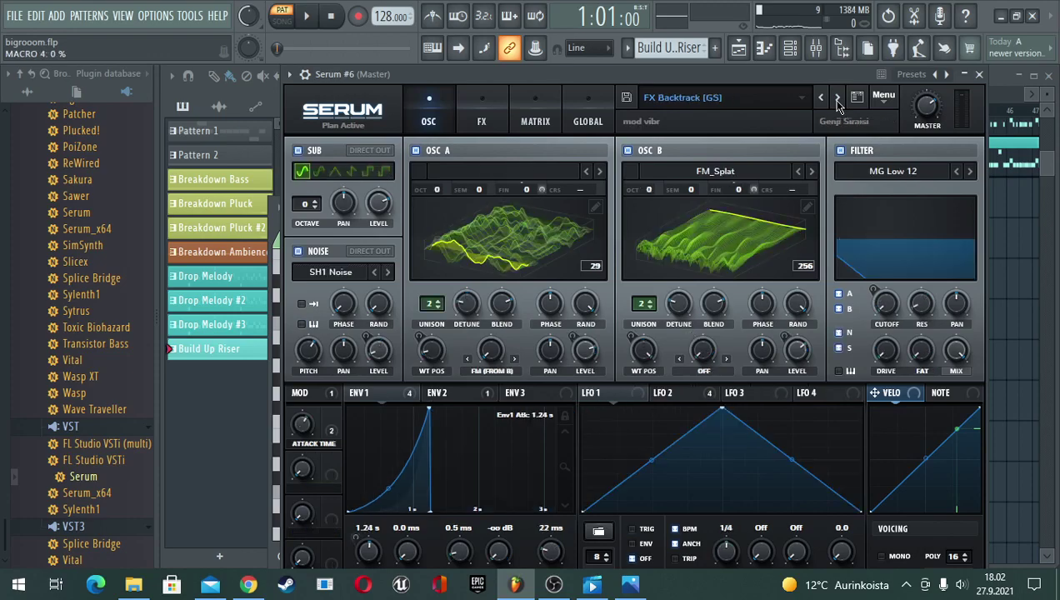
{"action": "left_click", "coordinate": [838, 98]}
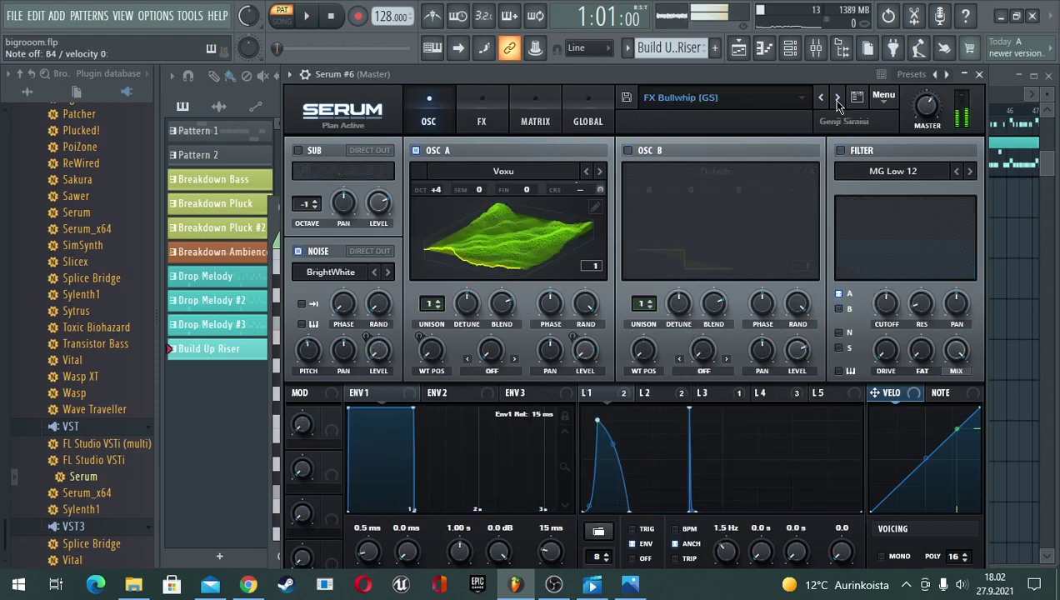
{"action": "left_click", "coordinate": [838, 98]}
{"action": "left_click", "coordinate": [837, 98]}
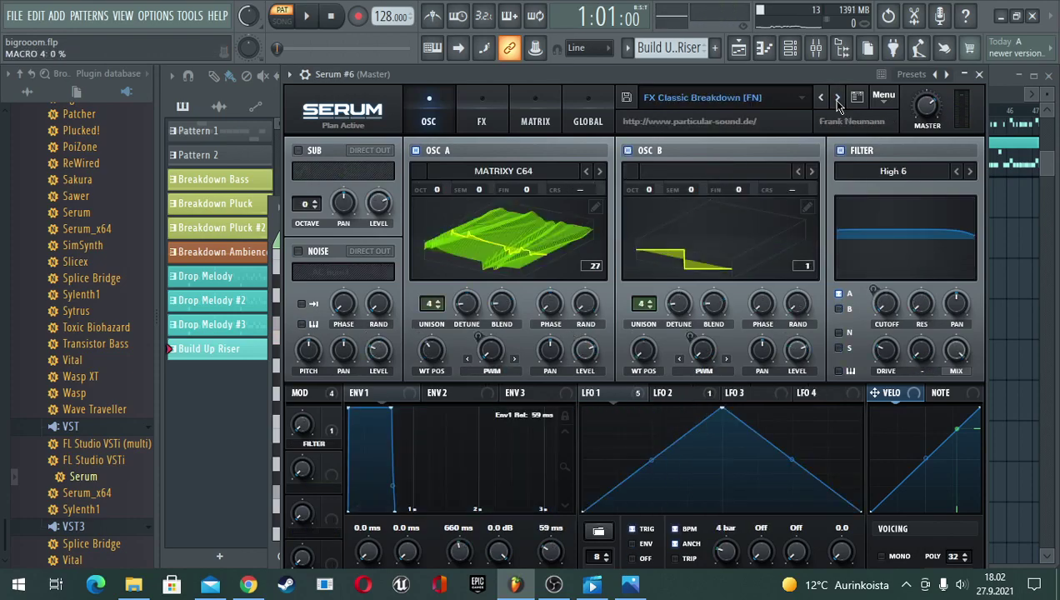
{"action": "left_click", "coordinate": [838, 98]}
{"action": "left_click", "coordinate": [822, 99]}
- Load the FX 16-Bar Riser [FP] preset in Serum, compare it with FX 8bar+riser [GS], and return to the 16-bar one
{"action": "left_click", "coordinate": [762, 107]}
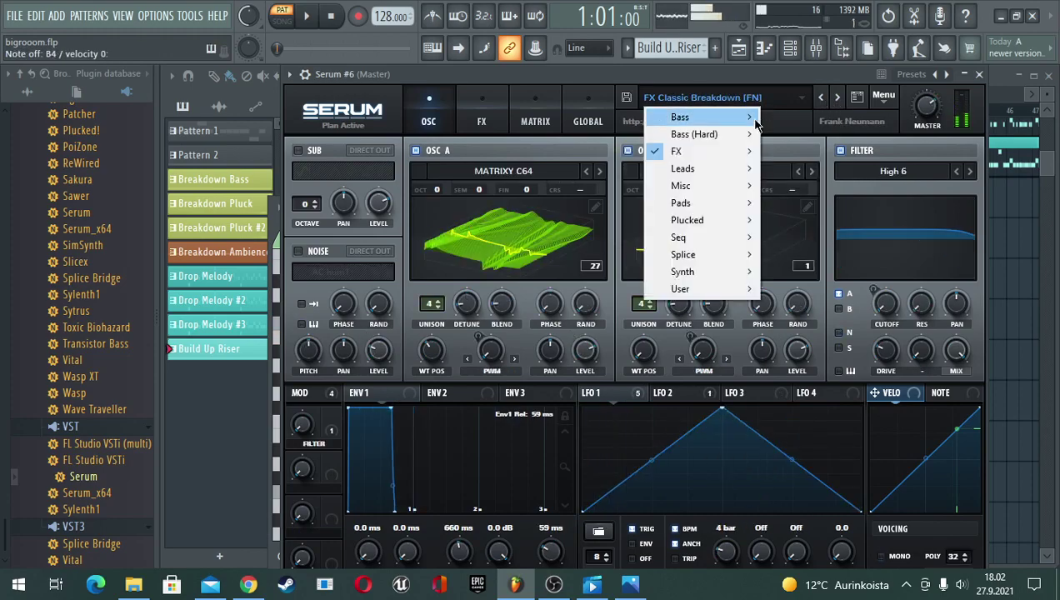
{"action": "mouse_move", "coordinate": [736, 156]}
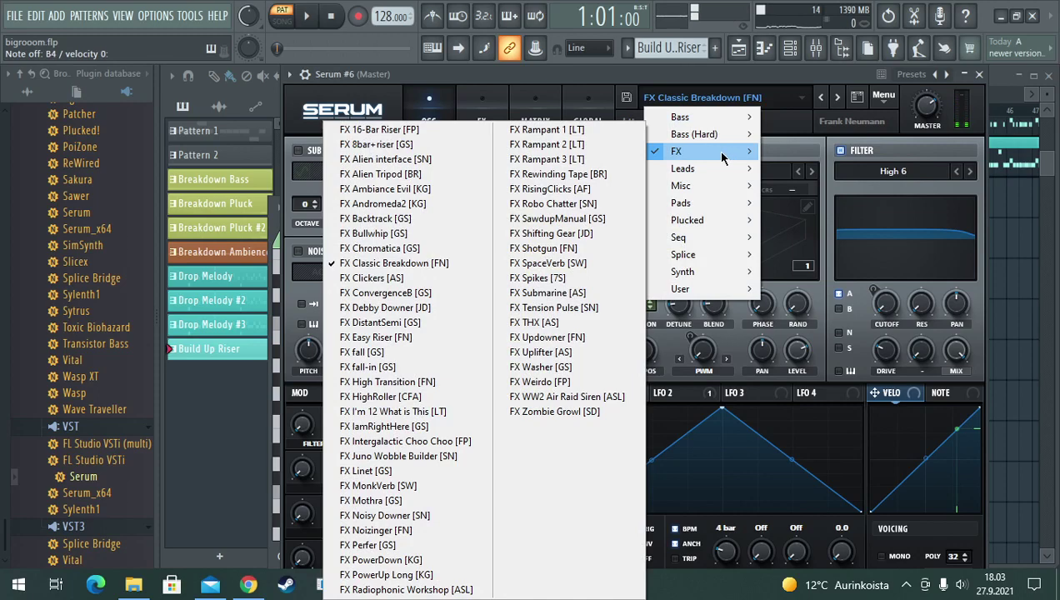
{"action": "left_click", "coordinate": [416, 130]}
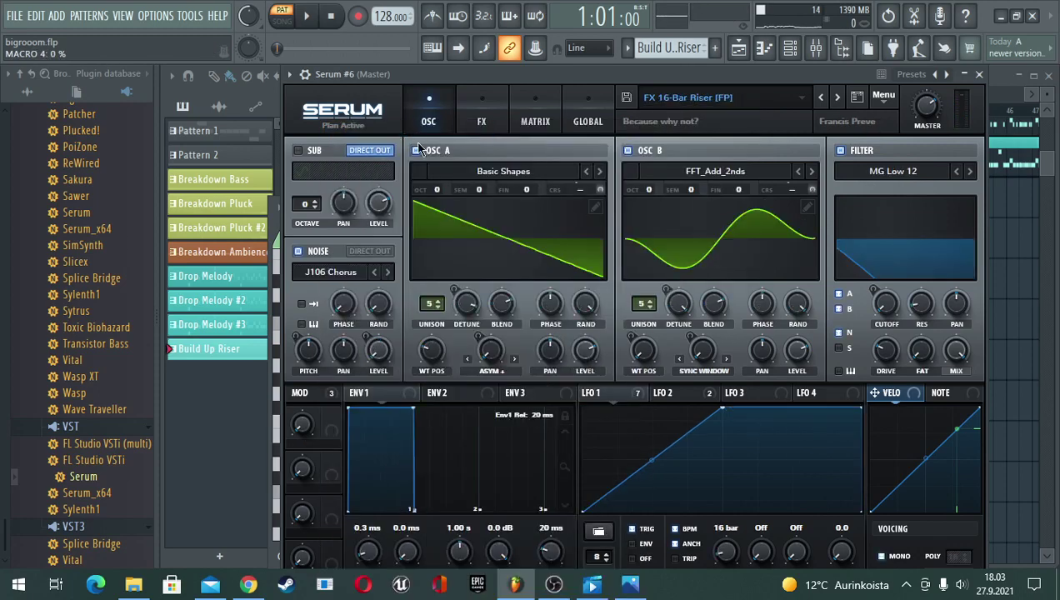
{"action": "left_click", "coordinate": [838, 98]}
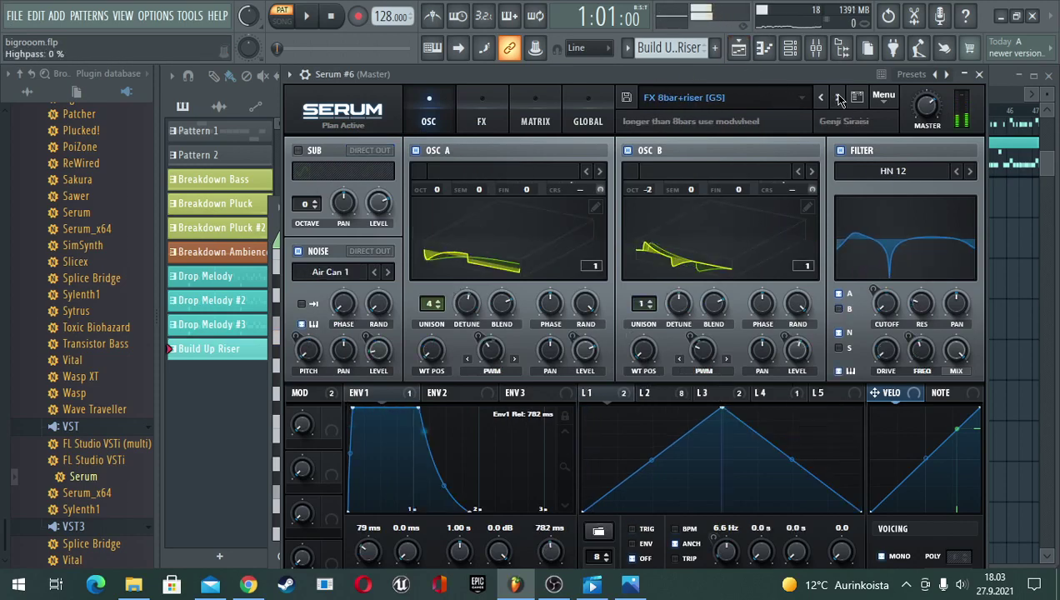
{"action": "left_click", "coordinate": [838, 97]}
{"action": "left_click", "coordinate": [822, 98]}
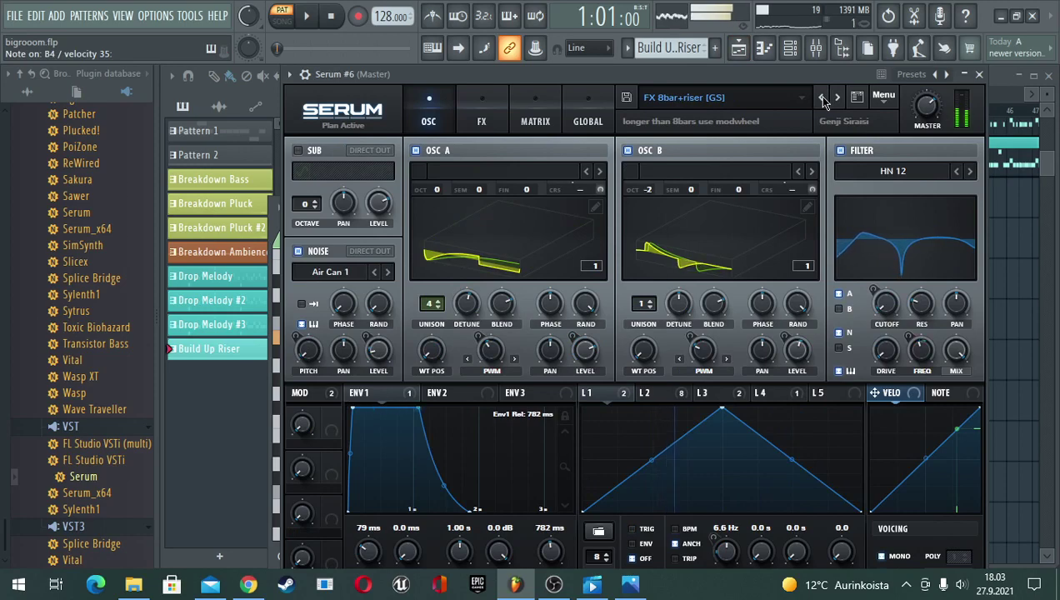
{"action": "left_click", "coordinate": [822, 98]}
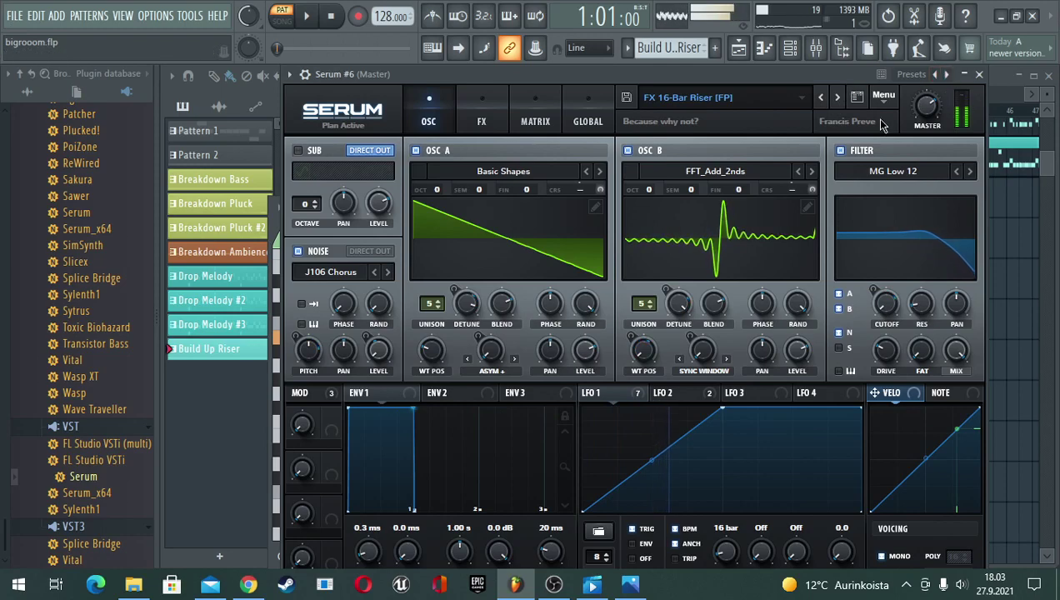
- Play the arrangement in song mode from the start of the Build Up Riser clip at bar 25 into the drop
{"action": "left_click", "coordinate": [965, 74]}
{"action": "left_click", "coordinate": [282, 20]}
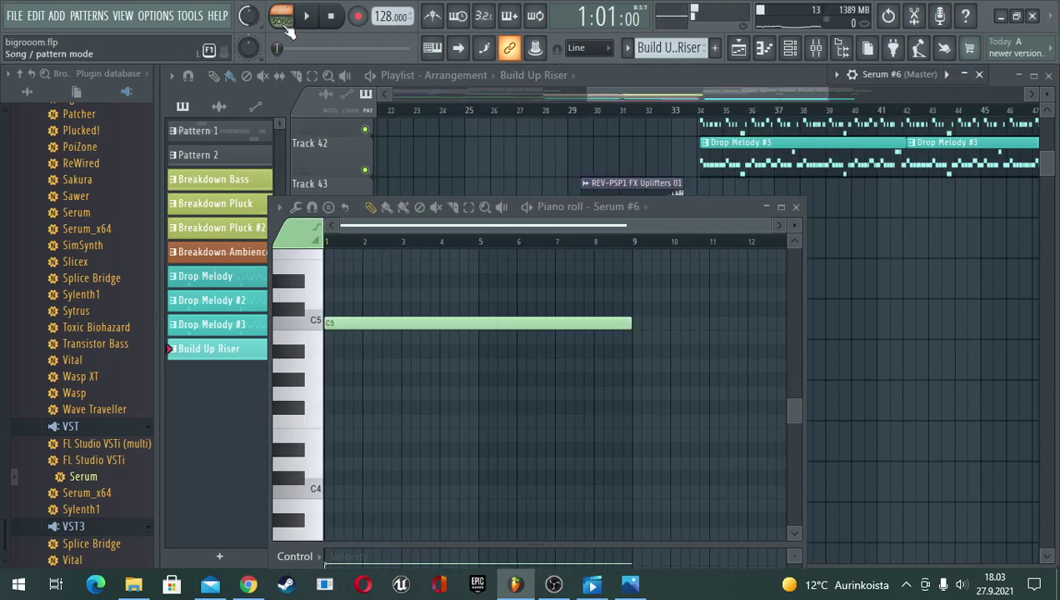
{"action": "left_click", "coordinate": [306, 15]}
{"action": "key", "text": "space"}
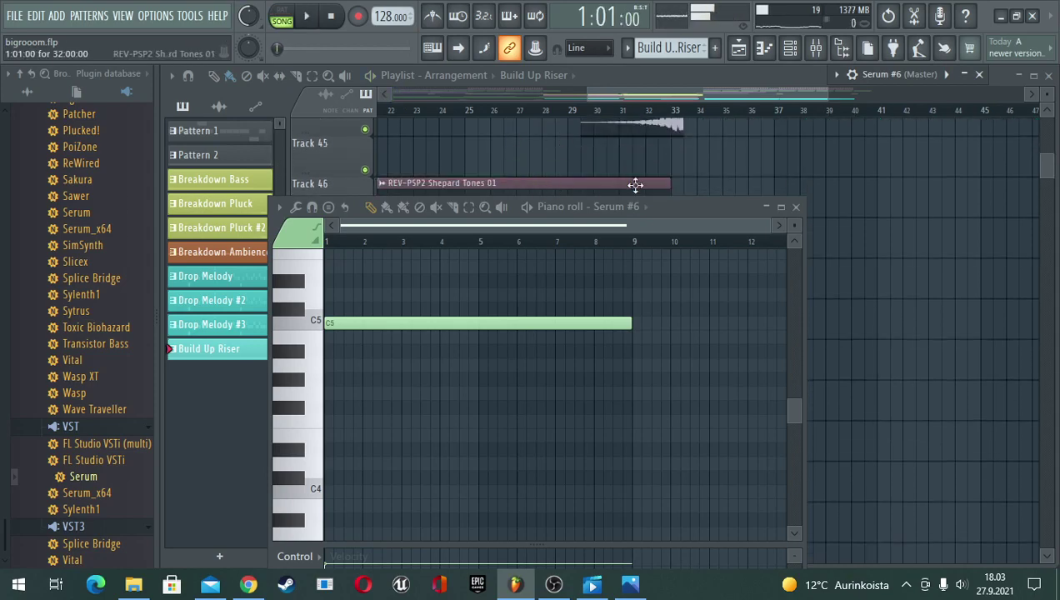
{"action": "key", "text": "F7"}
{"action": "left_click", "coordinate": [486, 115]}
{"action": "key", "text": "space"}
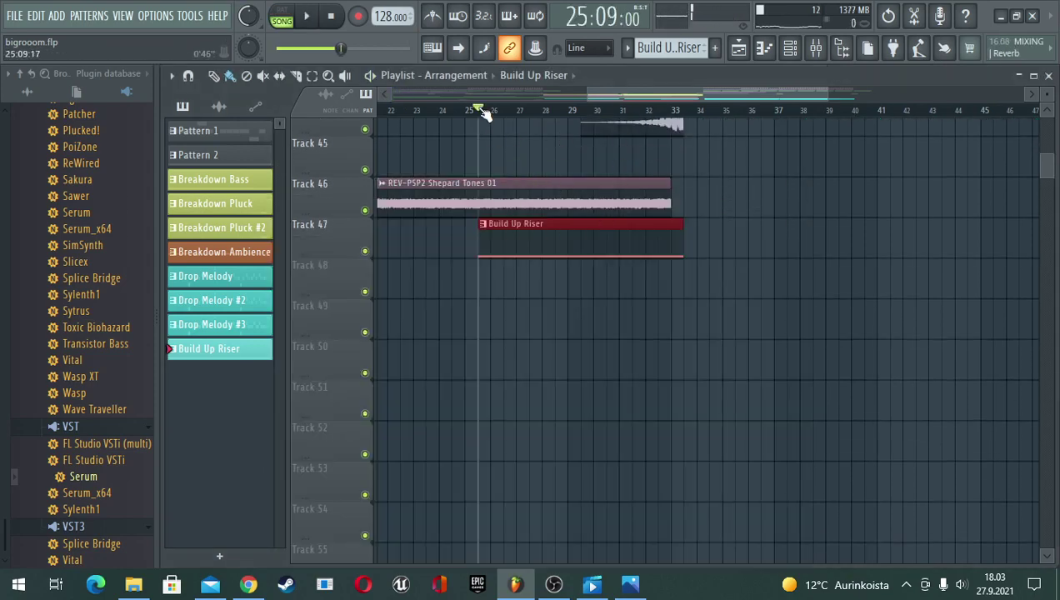
{"action": "scroll", "coordinate": [606, 237], "scroll_direction": "up", "scroll_amount": 2}
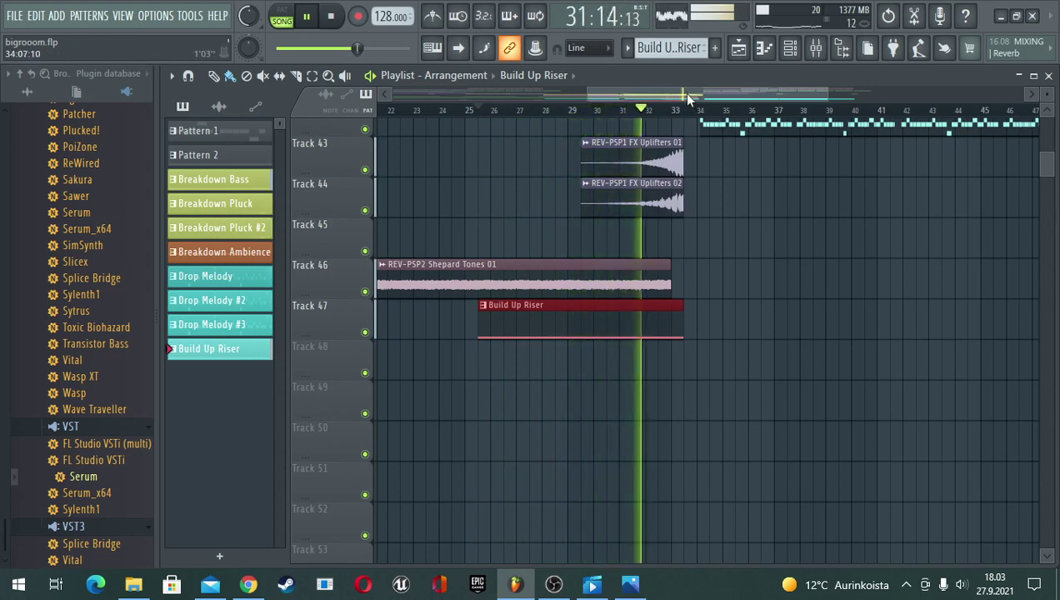
{"action": "scroll", "coordinate": [686, 99], "scroll_direction": "up", "scroll_amount": 3}
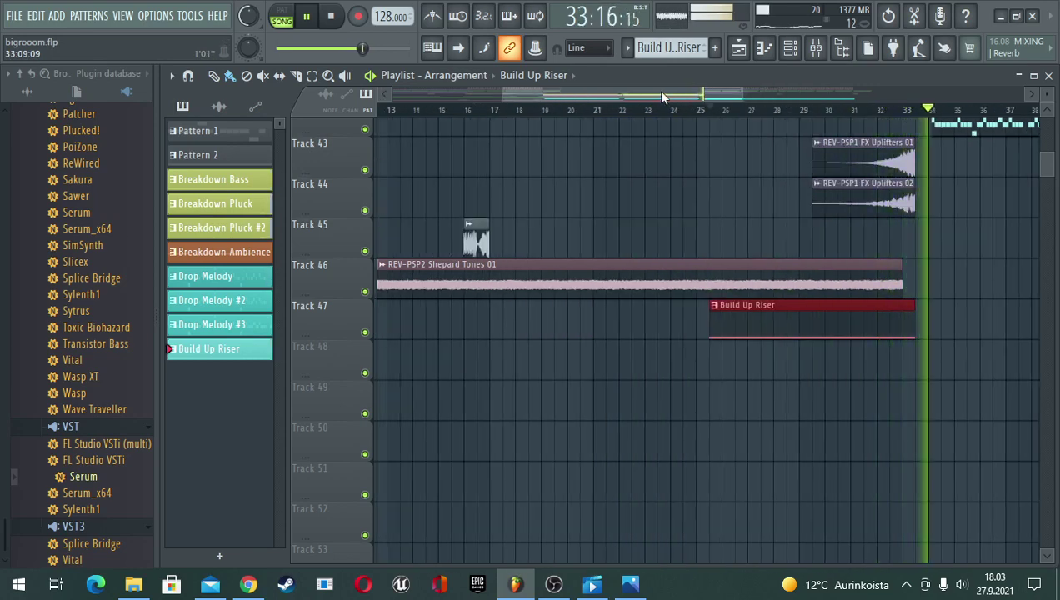
{"action": "left_click_drag", "start_coordinate": [665, 93], "coordinate": [741, 84]}
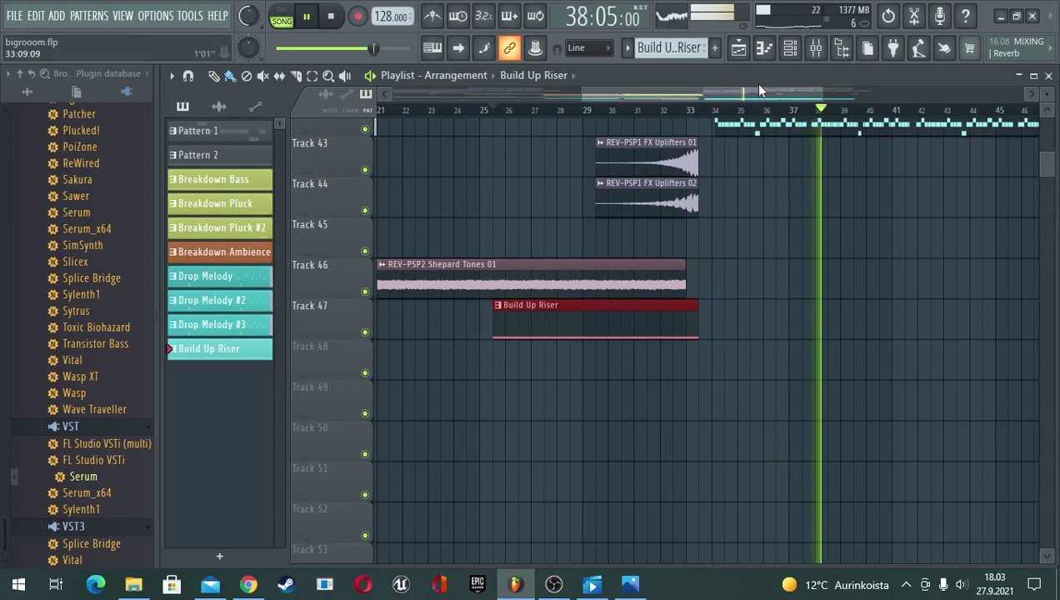
{"action": "key", "text": "space"}
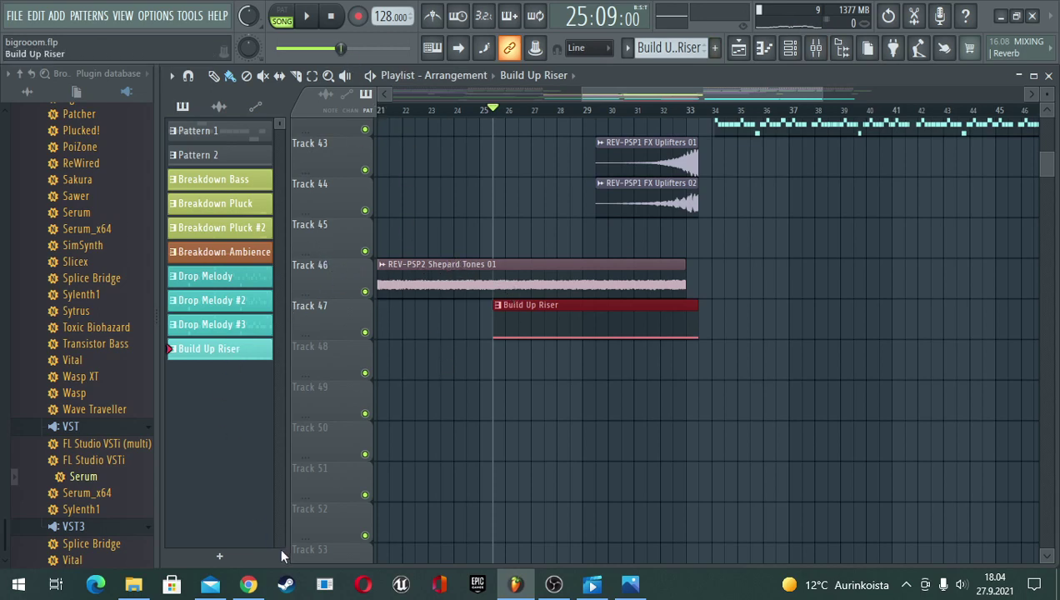
- Replace the Build Up Riser pattern's Serum instrument with Sylenth1 and show the new instrument's window
{"action": "double_click", "coordinate": [546, 307]}
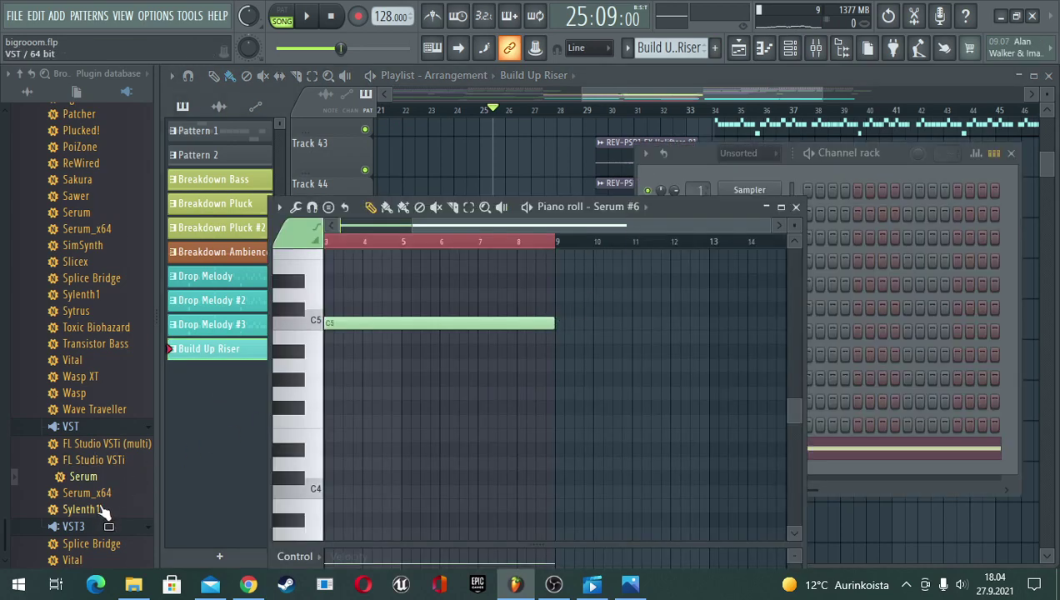
{"action": "left_click_drag", "start_coordinate": [94, 515], "coordinate": [464, 386]}
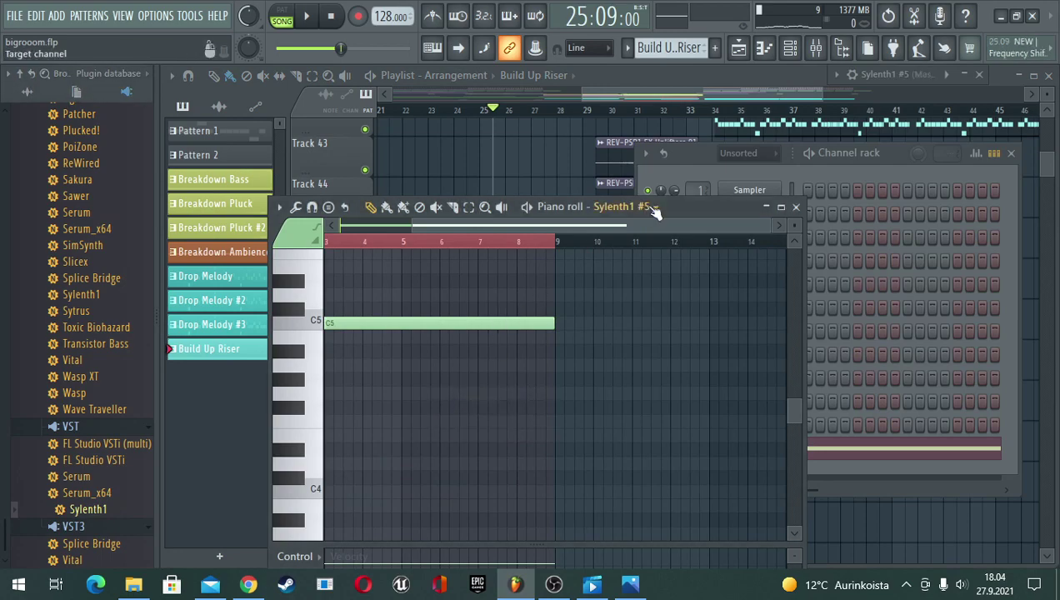
{"action": "left_click", "coordinate": [968, 75]}
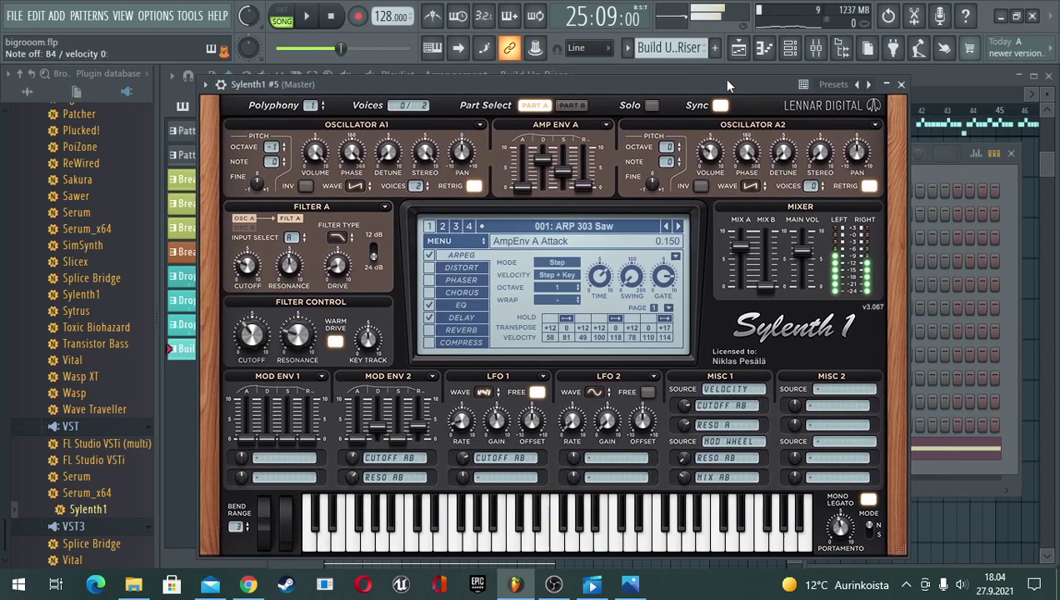
{"action": "left_click", "coordinate": [611, 226]}
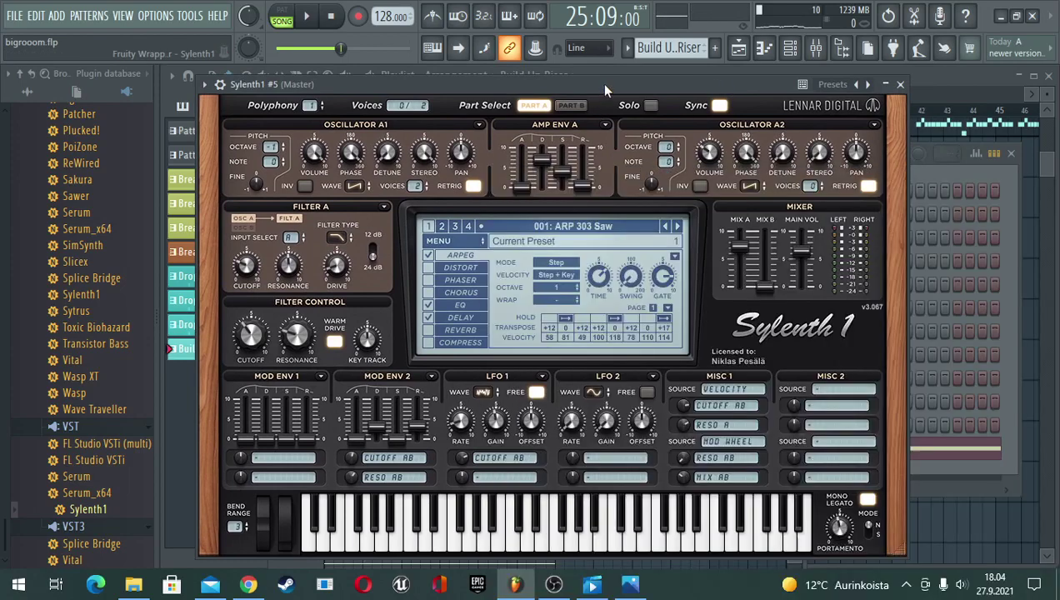
{"action": "left_click", "coordinate": [600, 83]}
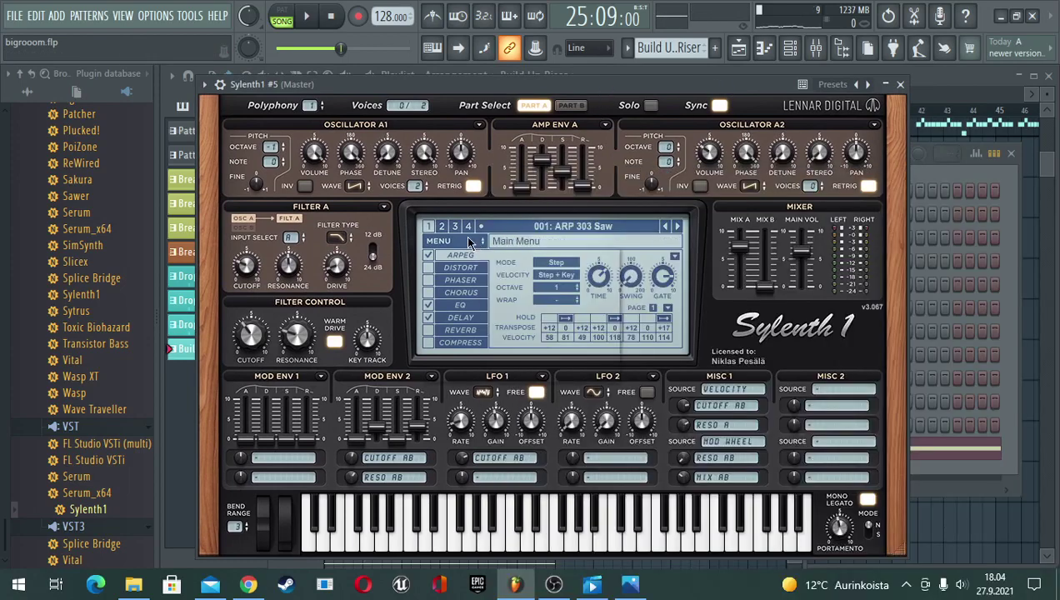
- Change the Sylenth1 skin to Halcyon
{"action": "left_click", "coordinate": [469, 242]}
{"action": "mouse_move", "coordinate": [501, 292]}
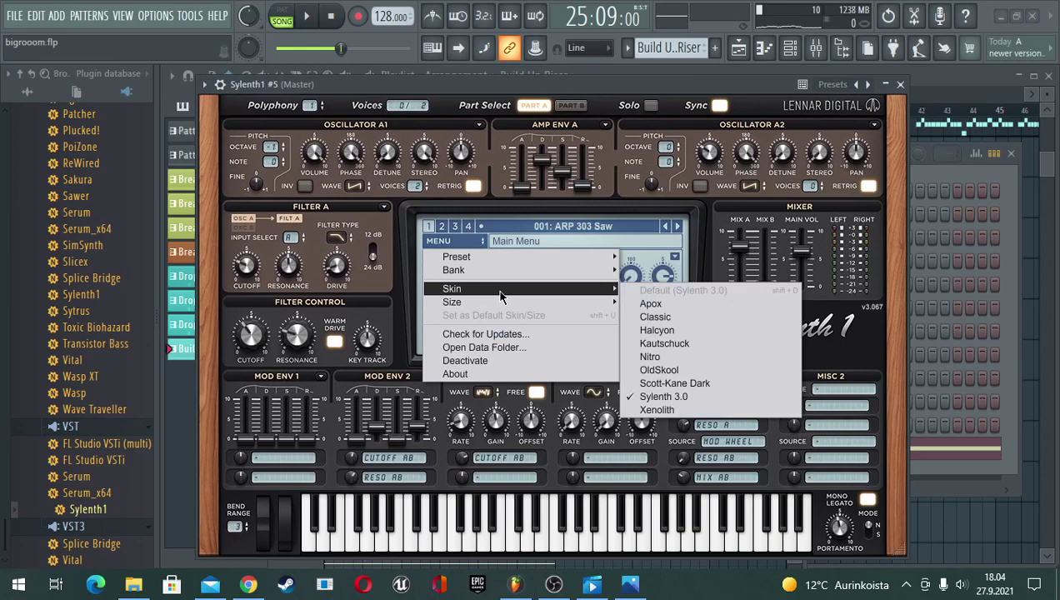
{"action": "left_click", "coordinate": [657, 332]}
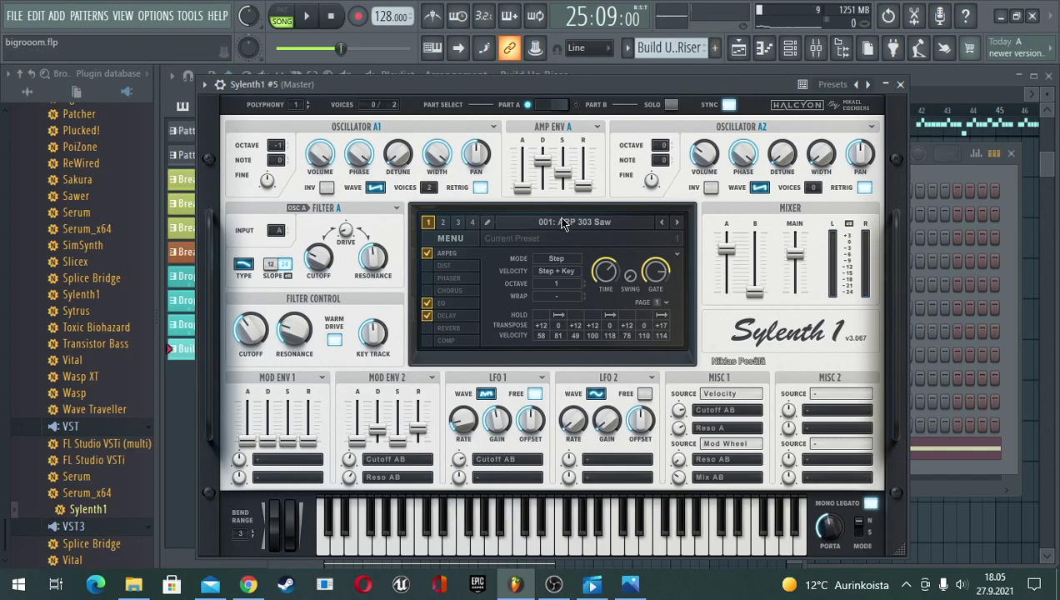
- Open the bank options of Sylenth1
{"action": "left_click", "coordinate": [454, 239]}
{"action": "mouse_move", "coordinate": [542, 267]}
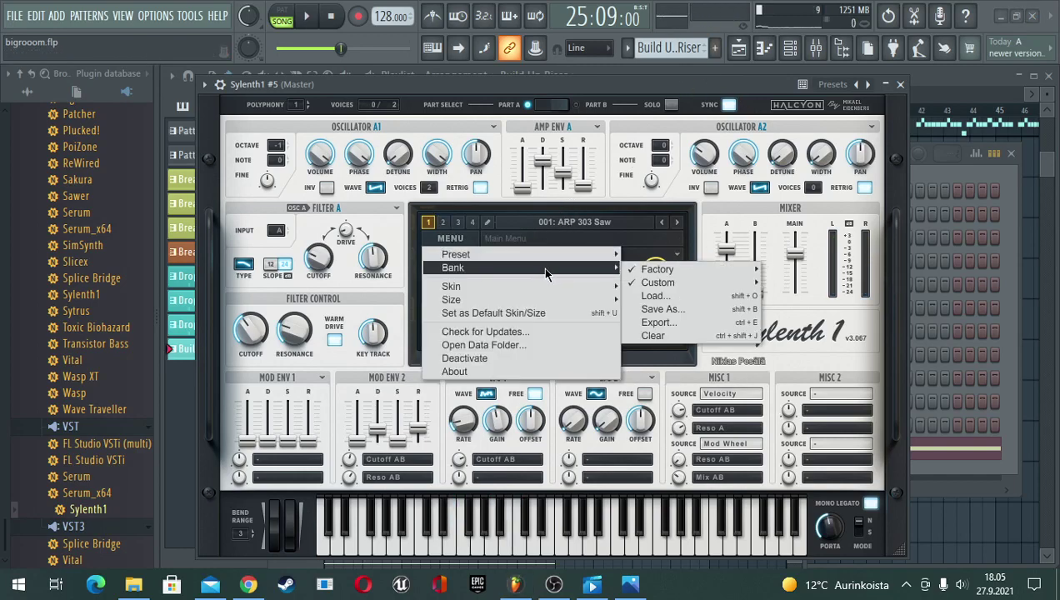
- Load the custom bank FactoryBank2 in Sylenth1 #5 and select the preset 041: FX - 70's Moivescore
{"action": "mouse_move", "coordinate": [657, 284]}
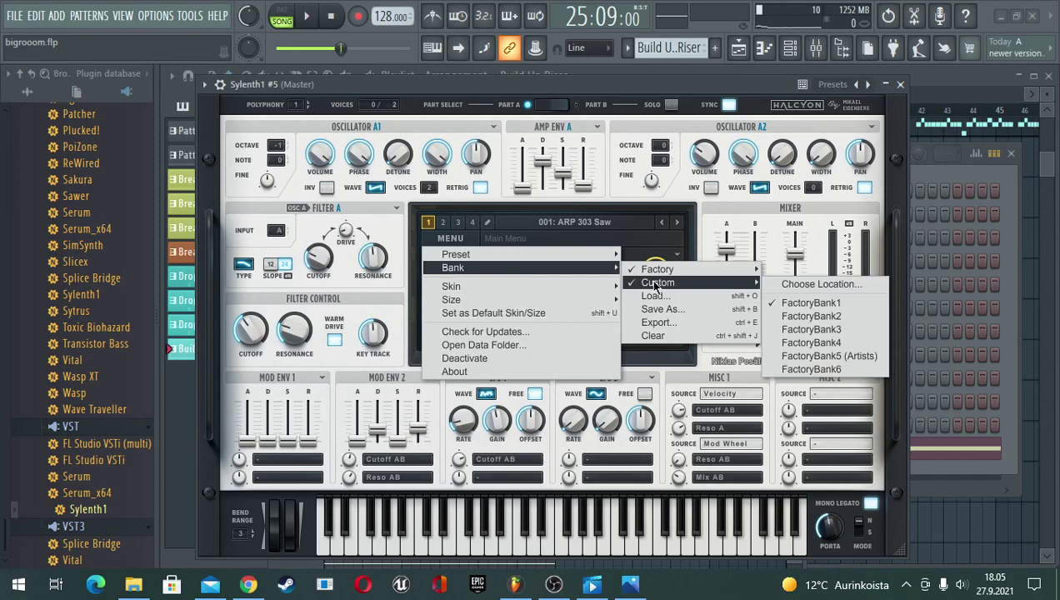
{"action": "left_click", "coordinate": [815, 318]}
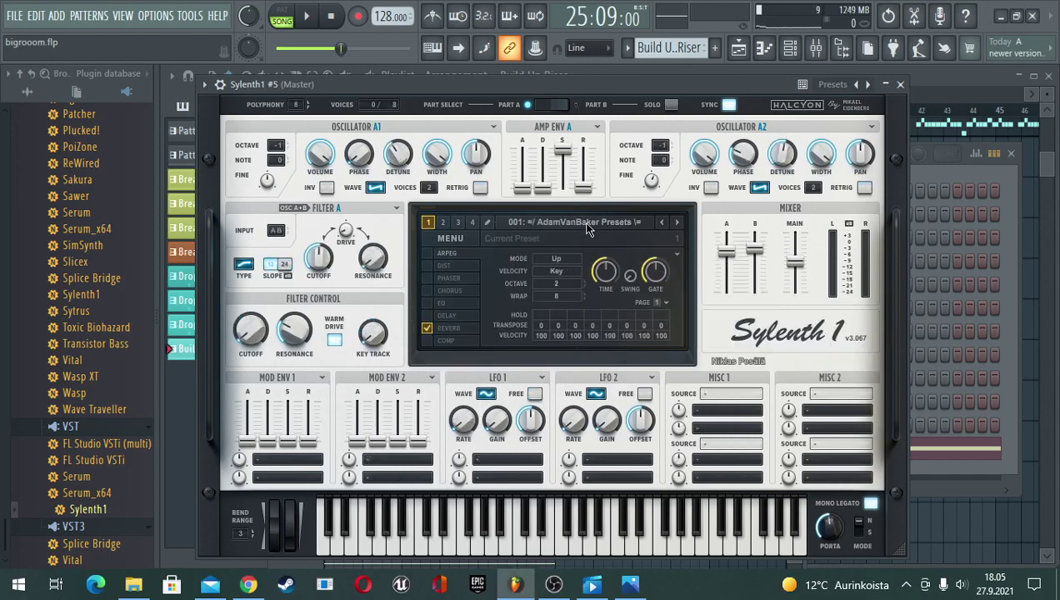
{"action": "left_click", "coordinate": [587, 228]}
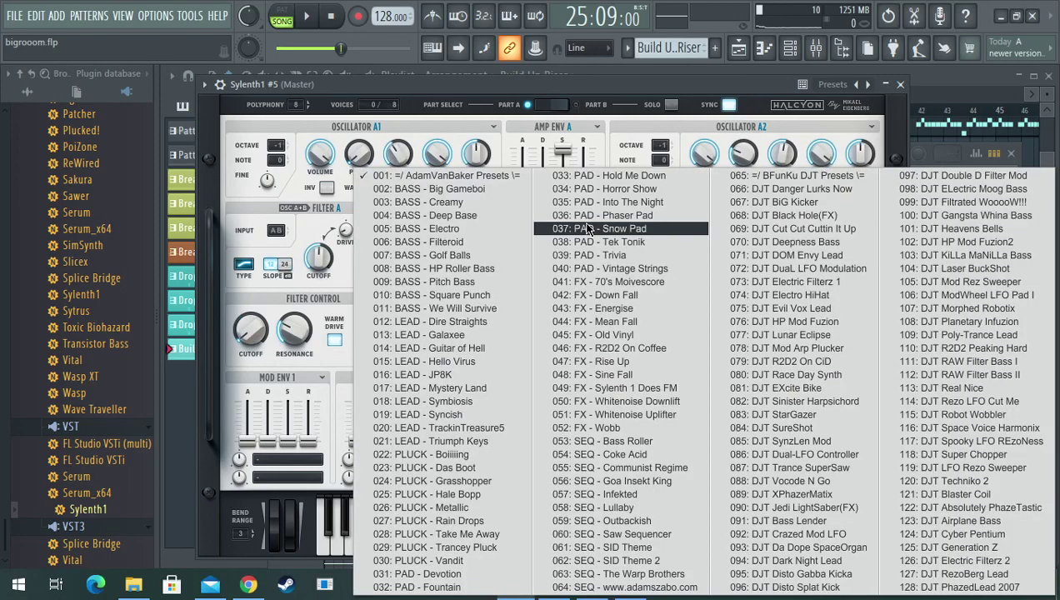
{"action": "left_click", "coordinate": [614, 283]}
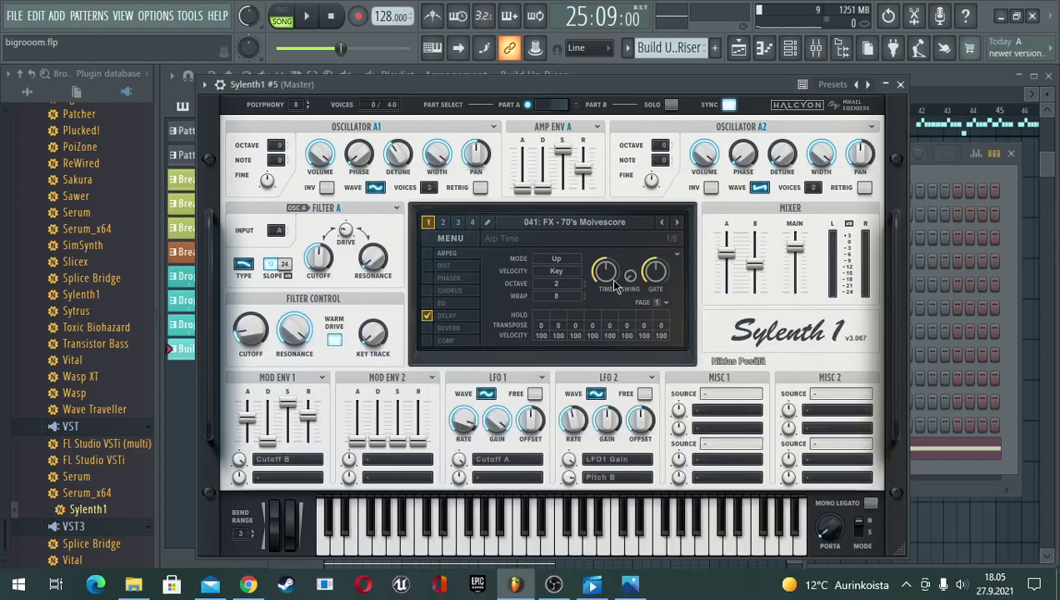
- Advance through the FX presets, auditioning them, and settle on 047: FX - Rise Up
{"action": "left_click", "coordinate": [677, 224]}
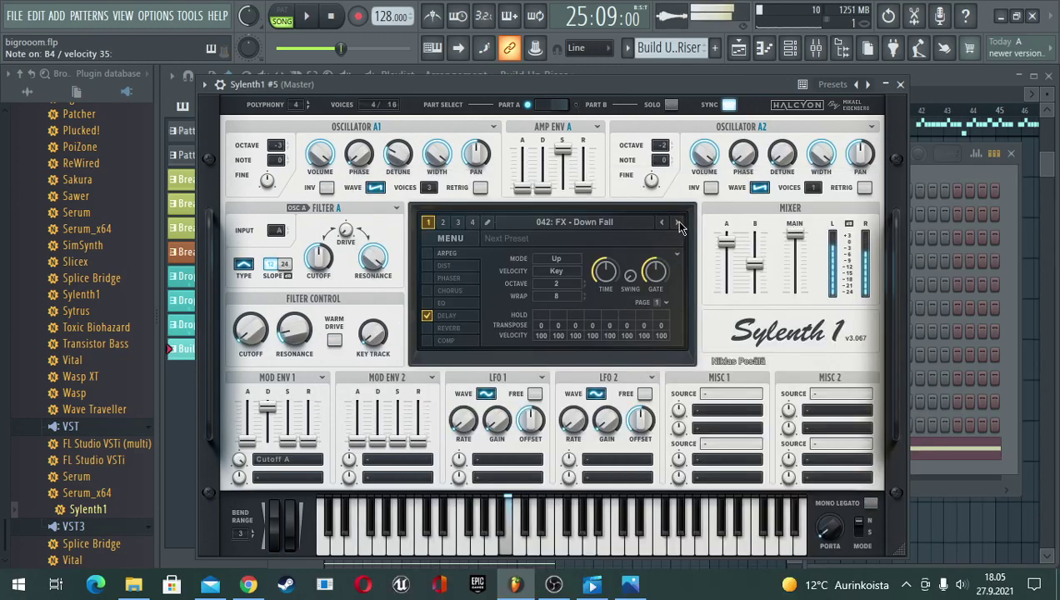
{"action": "left_click", "coordinate": [677, 225]}
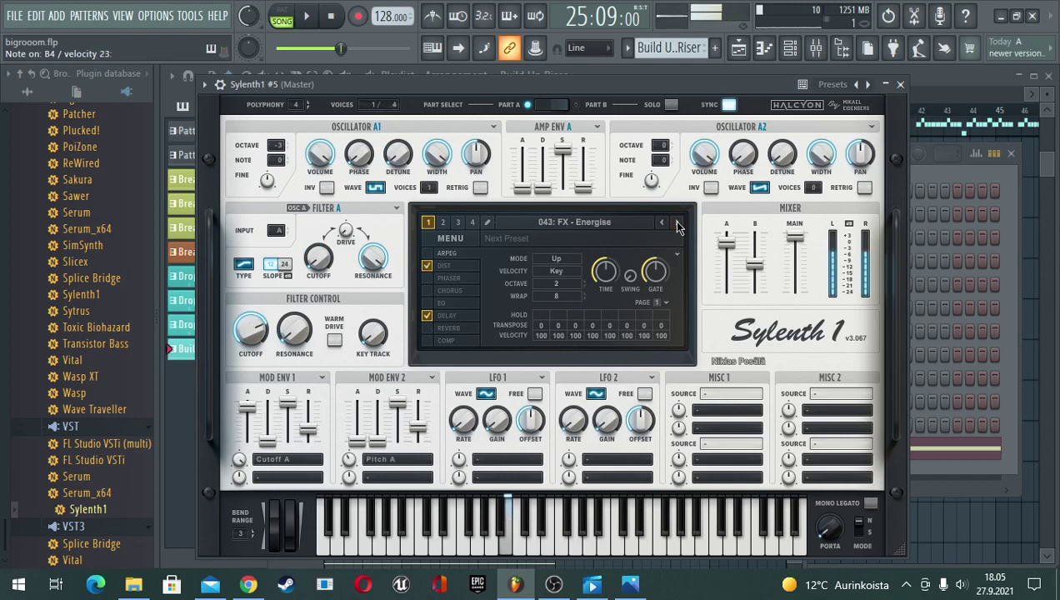
{"action": "left_click", "coordinate": [677, 225]}
{"action": "left_click", "coordinate": [678, 225]}
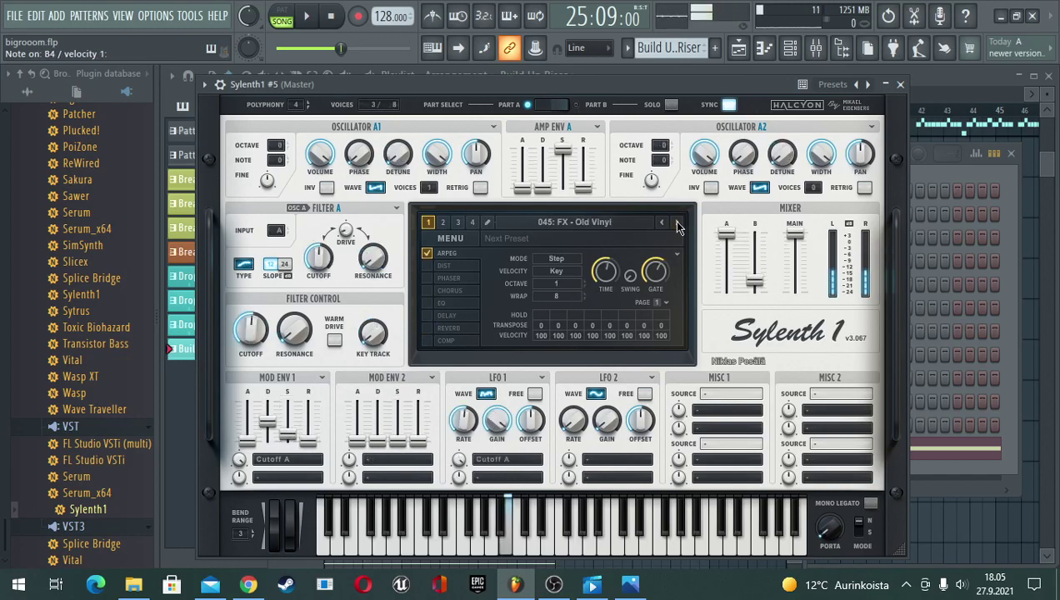
{"action": "left_click", "coordinate": [677, 225]}
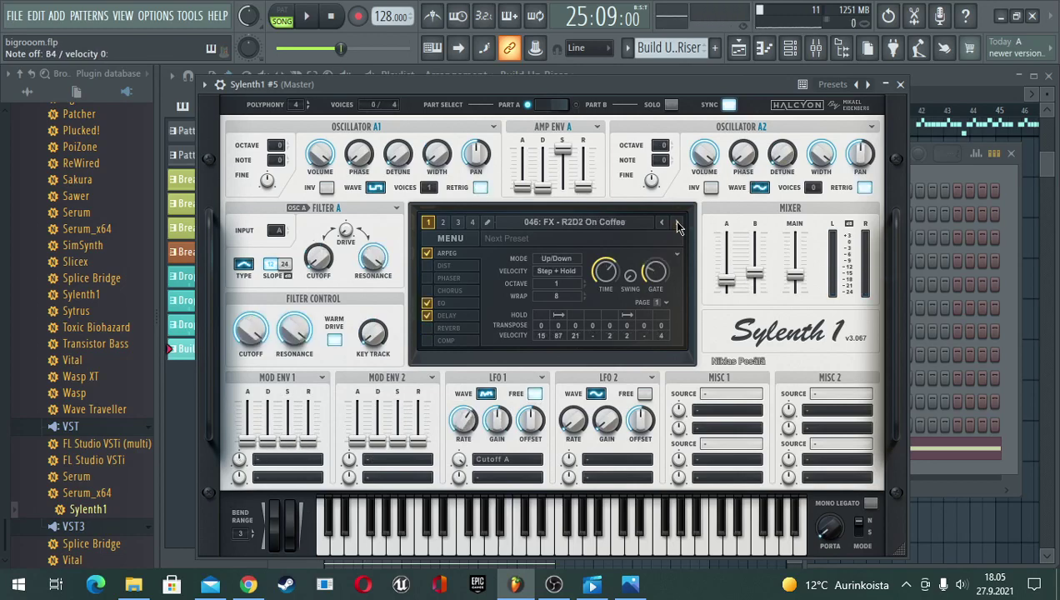
{"action": "left_click", "coordinate": [678, 225]}
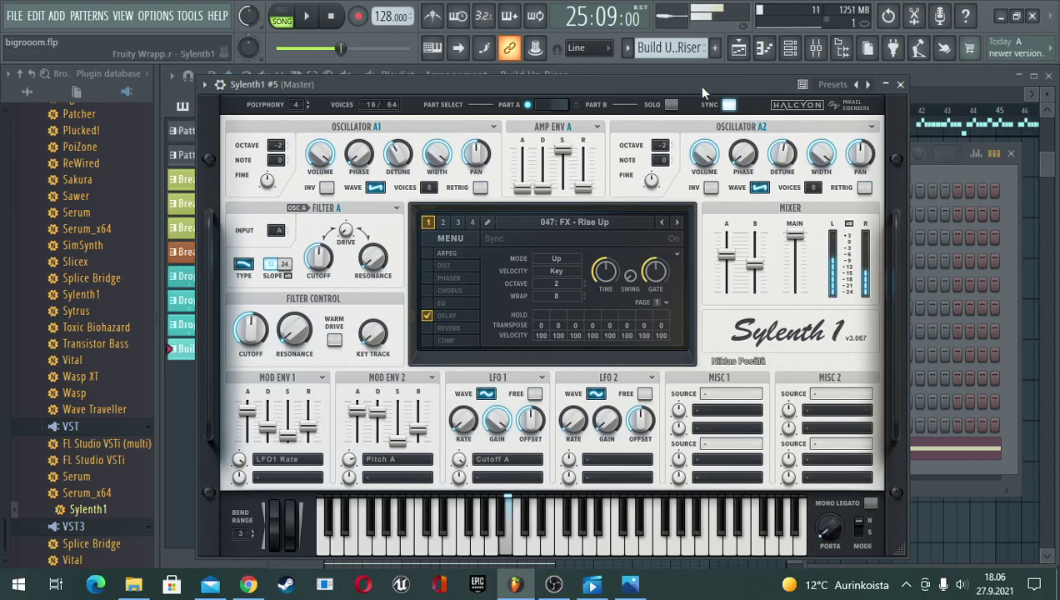
- Uncover the playlist and play the arrangement from bar 25 to hear the riser in context
{"action": "left_click_drag", "start_coordinate": [698, 85], "coordinate": [720, 492]}
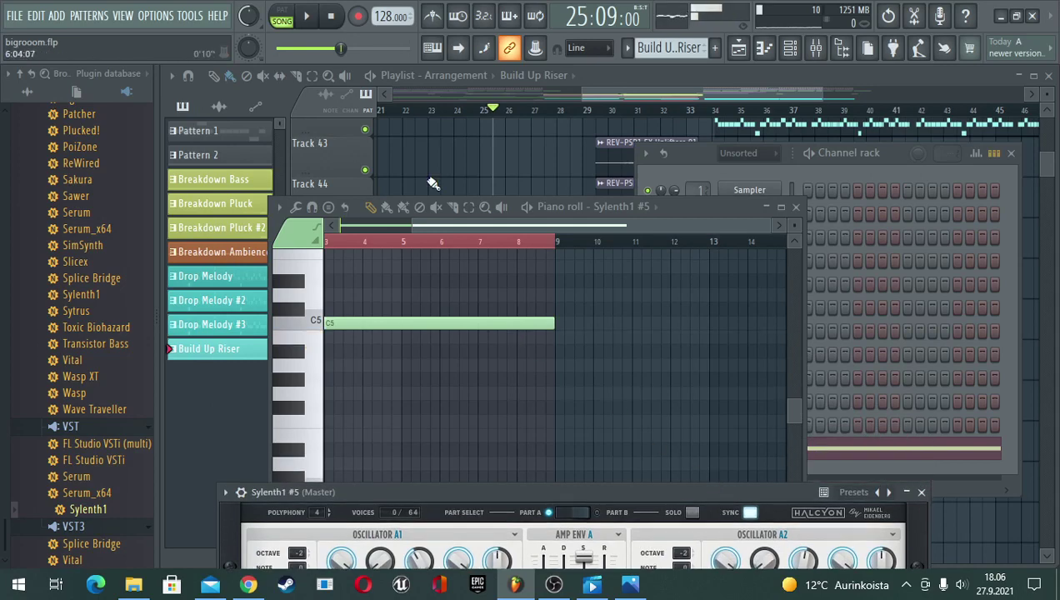
{"action": "key", "text": "space"}
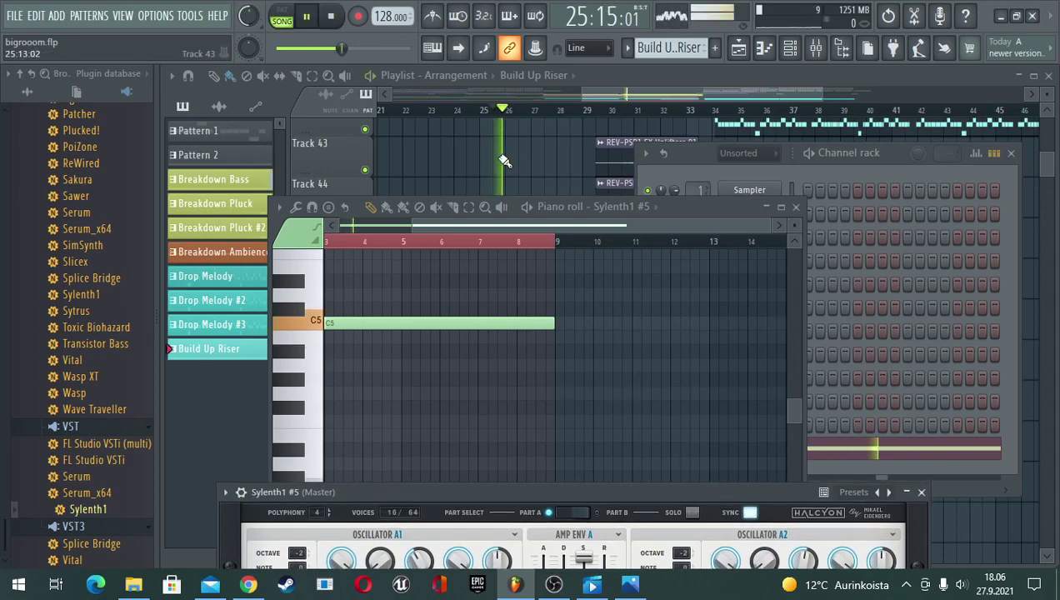
{"action": "left_click", "coordinate": [617, 72]}
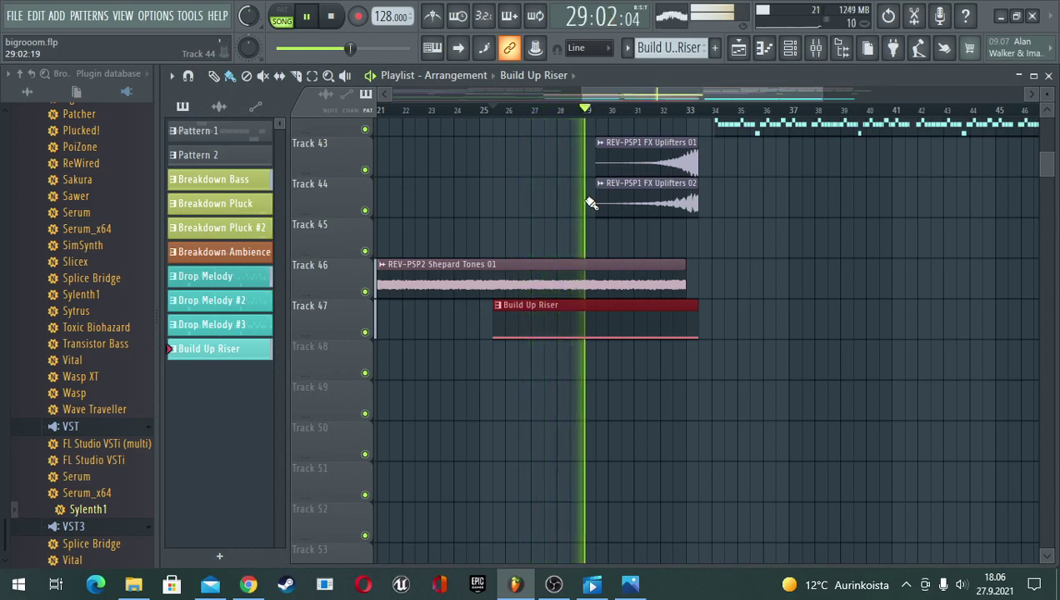
{"action": "key", "text": "space"}
- Move the Build Up Riser clip on Track 47 to start at bar 29 and shorten it to four bars
{"action": "left_click_drag", "start_coordinate": [572, 321], "coordinate": [662, 311]}
{"action": "left_click", "coordinate": [586, 109]}
{"action": "key", "text": "space"}
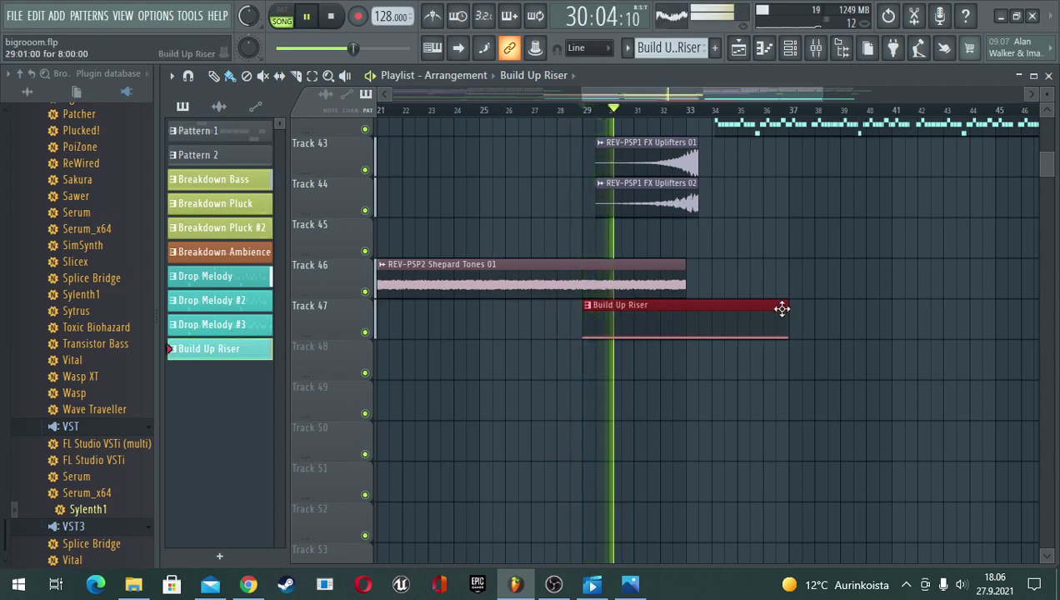
{"action": "left_click_drag", "start_coordinate": [784, 309], "coordinate": [686, 308]}
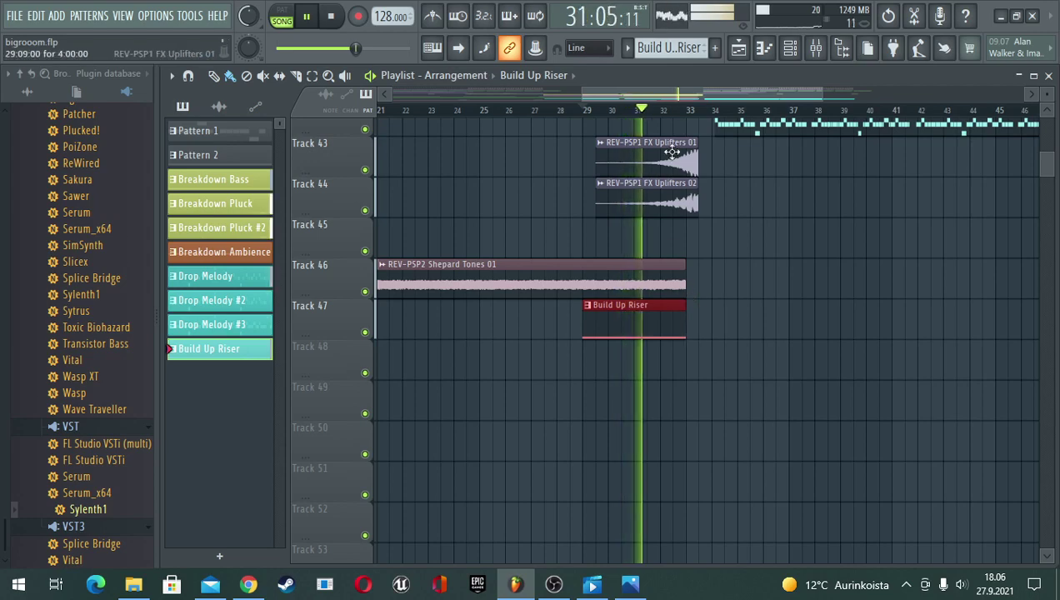
- Shift the Build Up Riser clip to start at 29:09, aligned with the two REV-PSP1 FX Uplifters clips
{"action": "scroll", "coordinate": [684, 111], "scroll_direction": "up", "scroll_amount": 5}
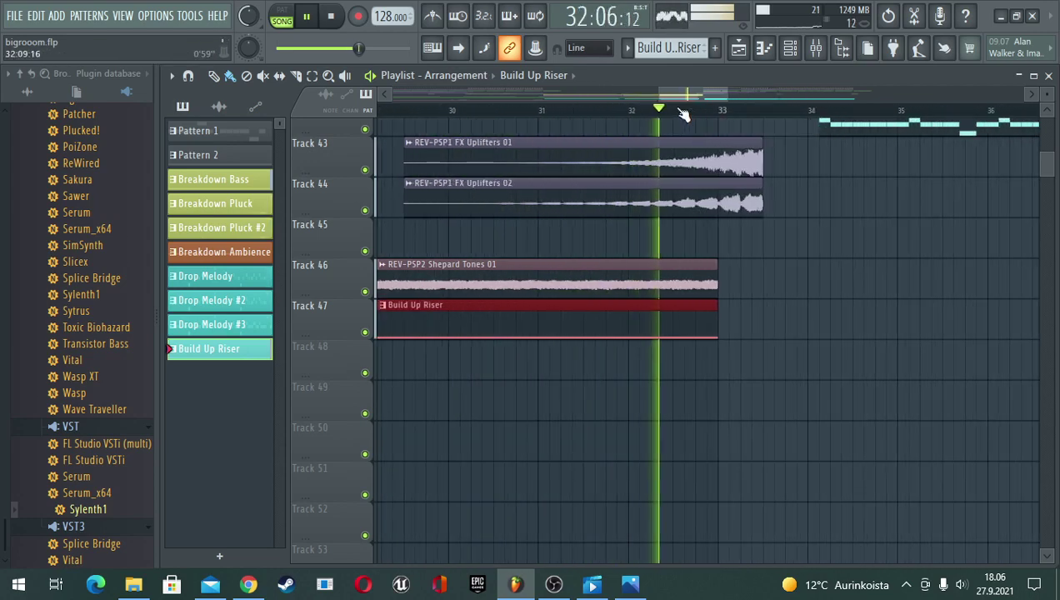
{"action": "key", "text": "space"}
{"action": "left_click_drag", "start_coordinate": [611, 317], "coordinate": [657, 316]}
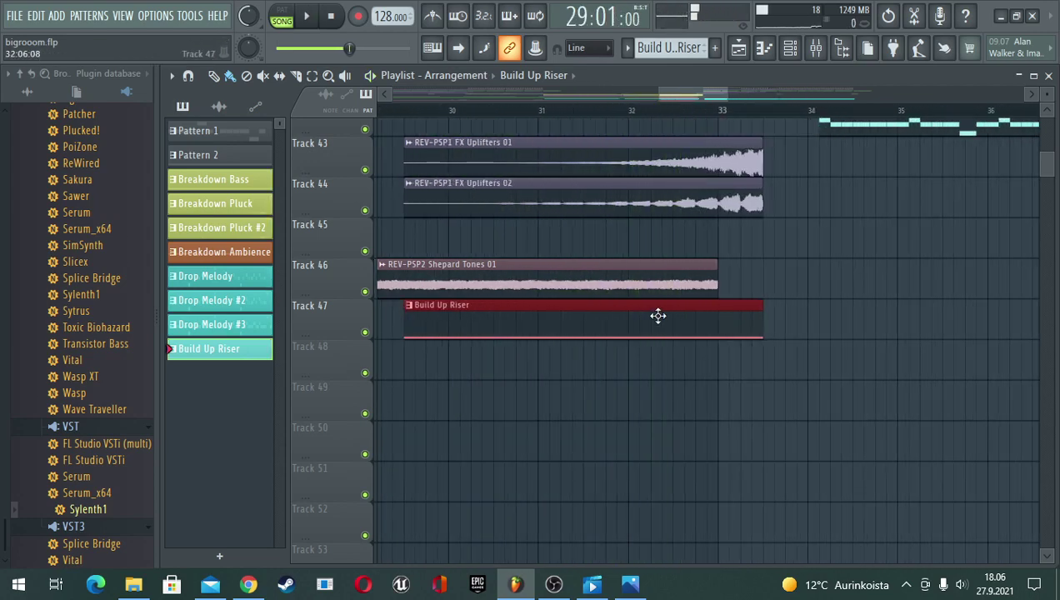
- Play the arrangement from 29:09 through the start of the drop to check the repositioned riser
{"action": "key", "text": "space"}
{"action": "key", "text": "space"}
{"action": "left_click", "coordinate": [405, 113]}
{"action": "key", "text": "space"}
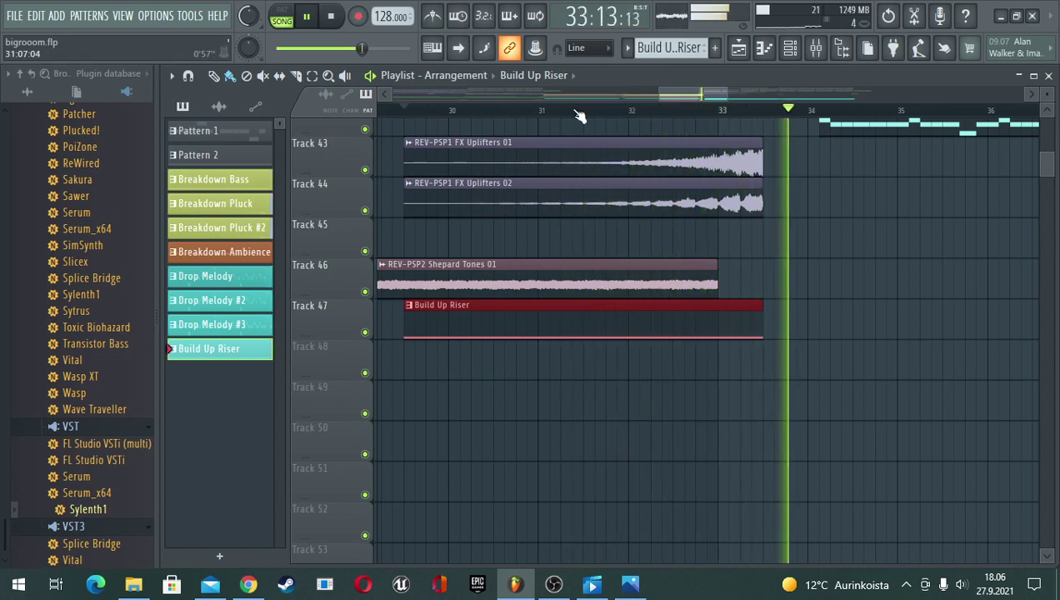
{"action": "scroll", "coordinate": [580, 113], "scroll_direction": "down", "scroll_amount": 4}
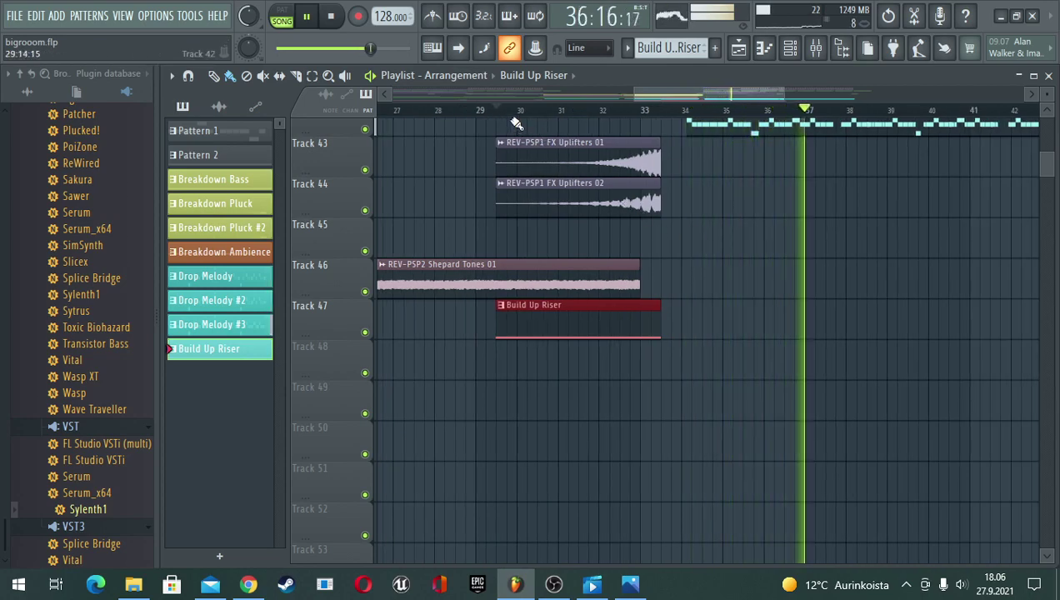
{"action": "key", "text": "space"}
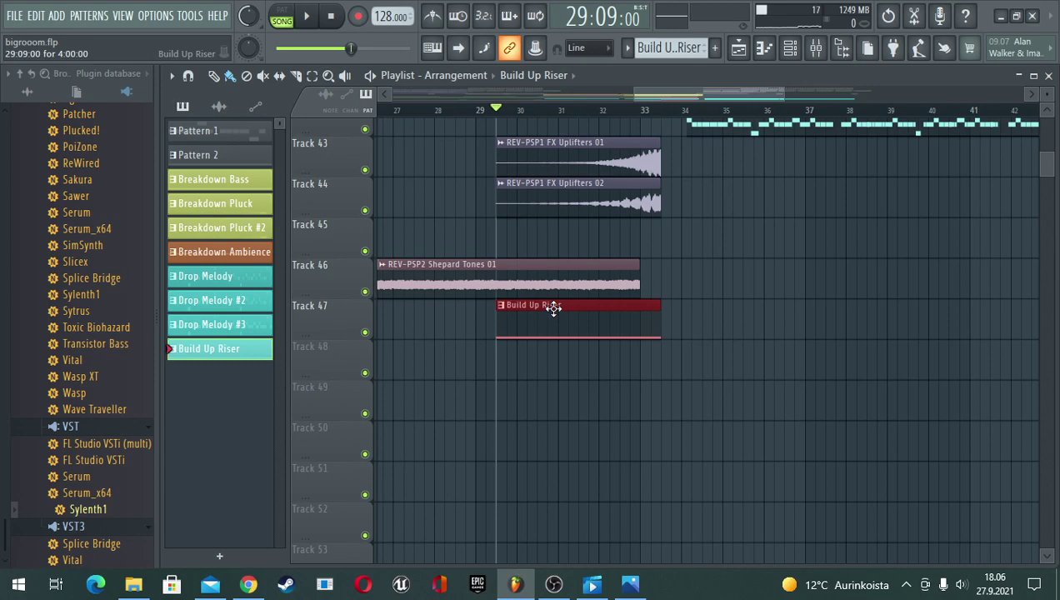
- Route the Sylenth1 #5 channel to mixer track Insert 35
{"action": "left_click", "coordinate": [791, 47]}
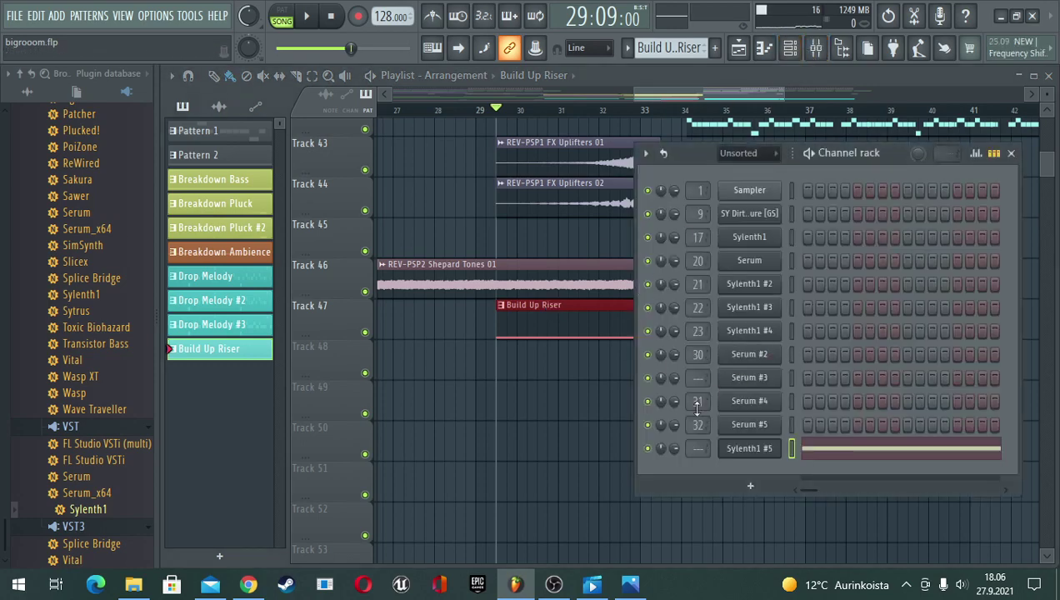
{"action": "left_click_drag", "start_coordinate": [698, 448], "coordinate": [699, 419]}
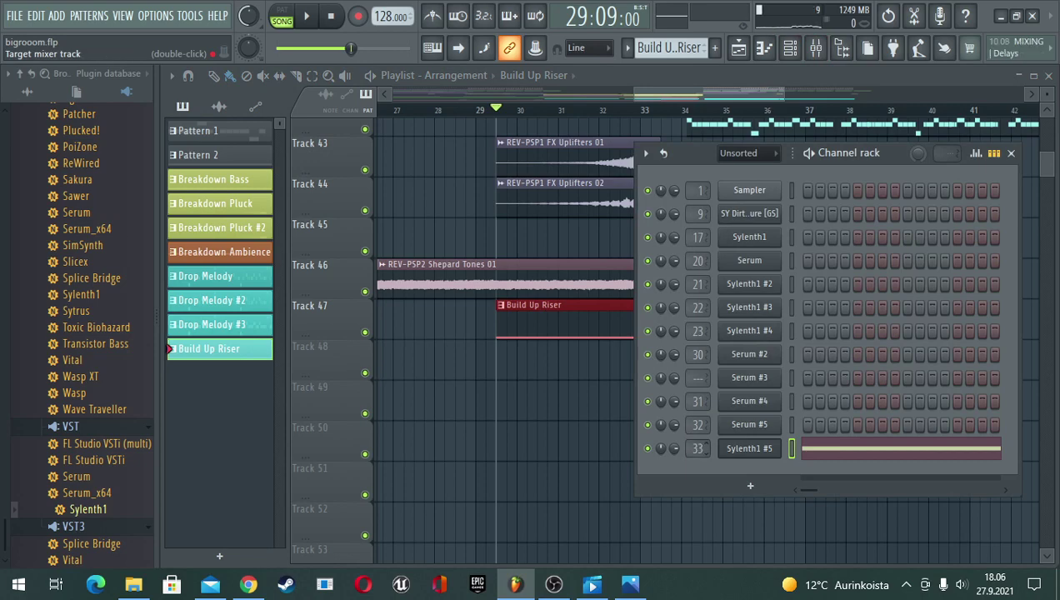
{"action": "double_click", "coordinate": [698, 448]}
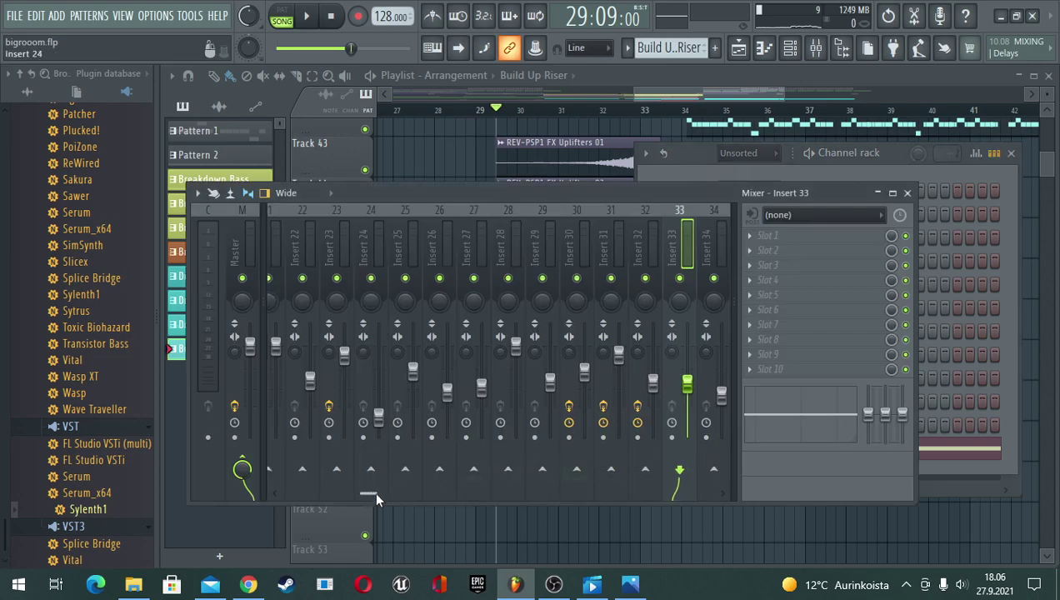
{"action": "left_click_drag", "start_coordinate": [376, 497], "coordinate": [397, 500]}
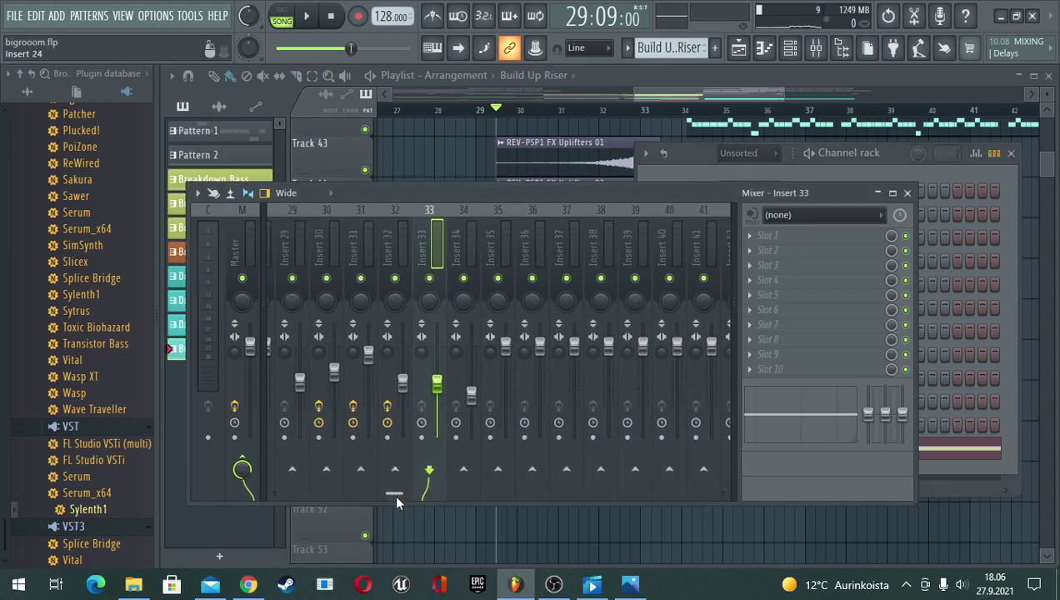
{"action": "left_click_drag", "start_coordinate": [556, 205], "coordinate": [647, 518]}
{"action": "scroll", "coordinate": [698, 449], "scroll_direction": "up", "scroll_amount": 2}
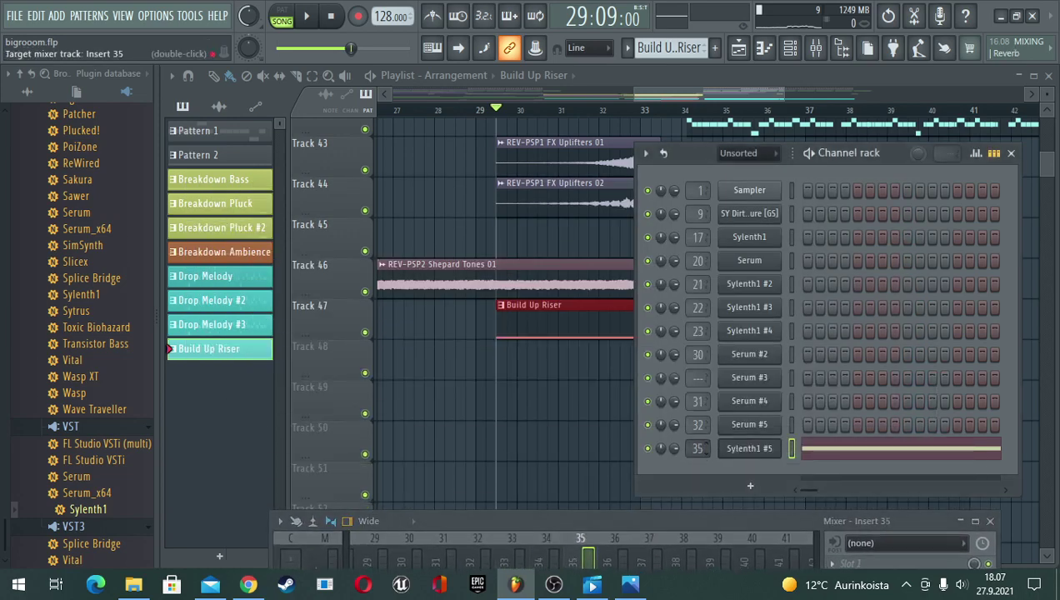
- Lower the Insert 35 volume to about 68% (-7.7 dB) while the build-up plays
{"action": "left_click_drag", "start_coordinate": [675, 521], "coordinate": [650, 165]}
{"action": "key", "text": "space"}
{"action": "left_click_drag", "start_coordinate": [568, 322], "coordinate": [567, 350]}
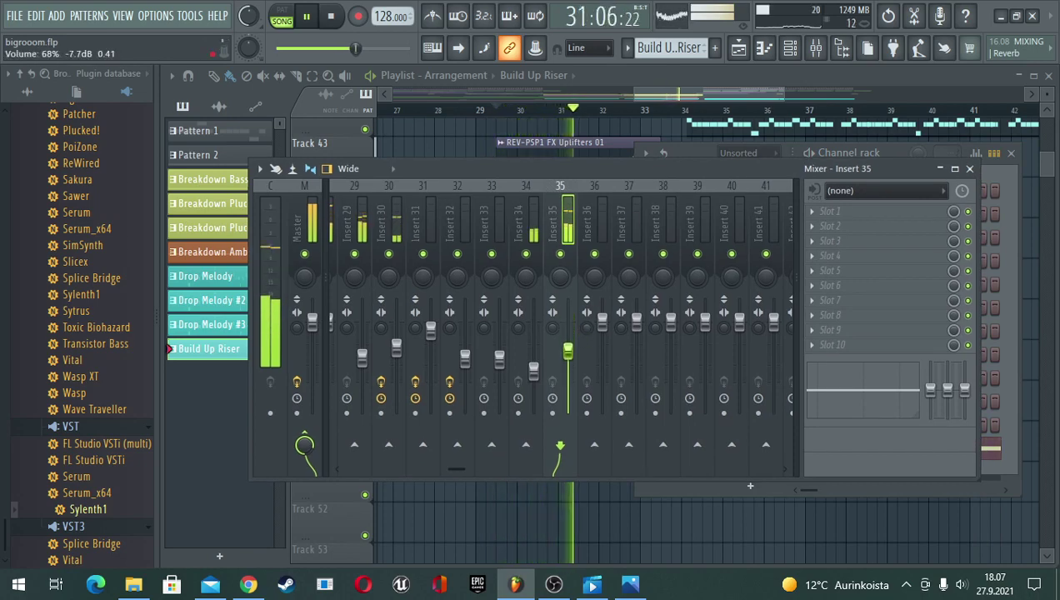
- Replay the build-up from 29:09 into the drop to check the riser's level, closing the mixer
{"action": "key", "text": "space"}
{"action": "key", "text": "space"}
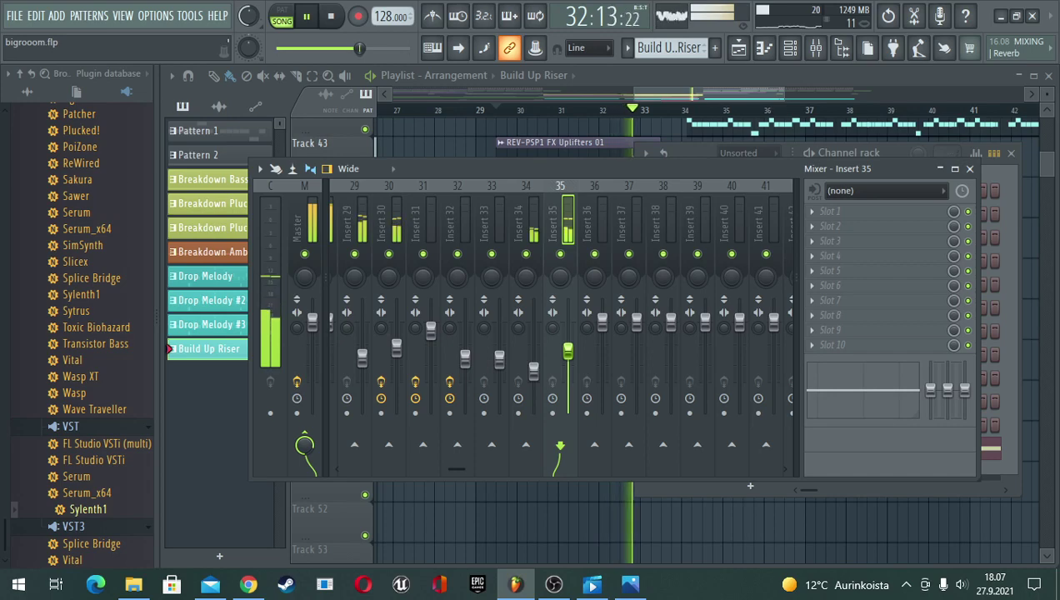
{"action": "key", "text": "F9"}
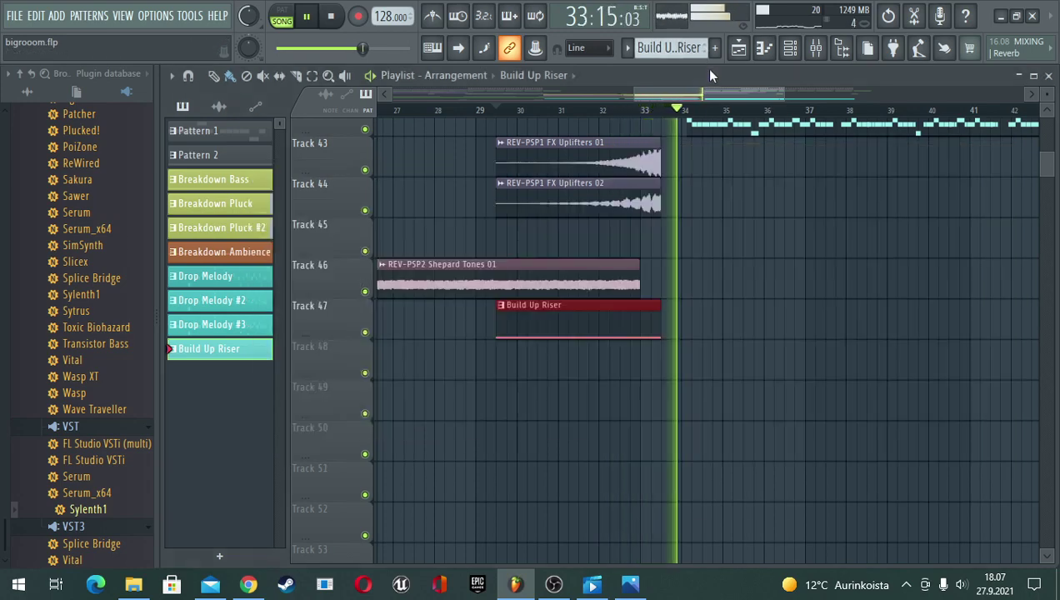
{"action": "scroll", "coordinate": [450, 317], "scroll_direction": "down", "scroll_amount": 2}
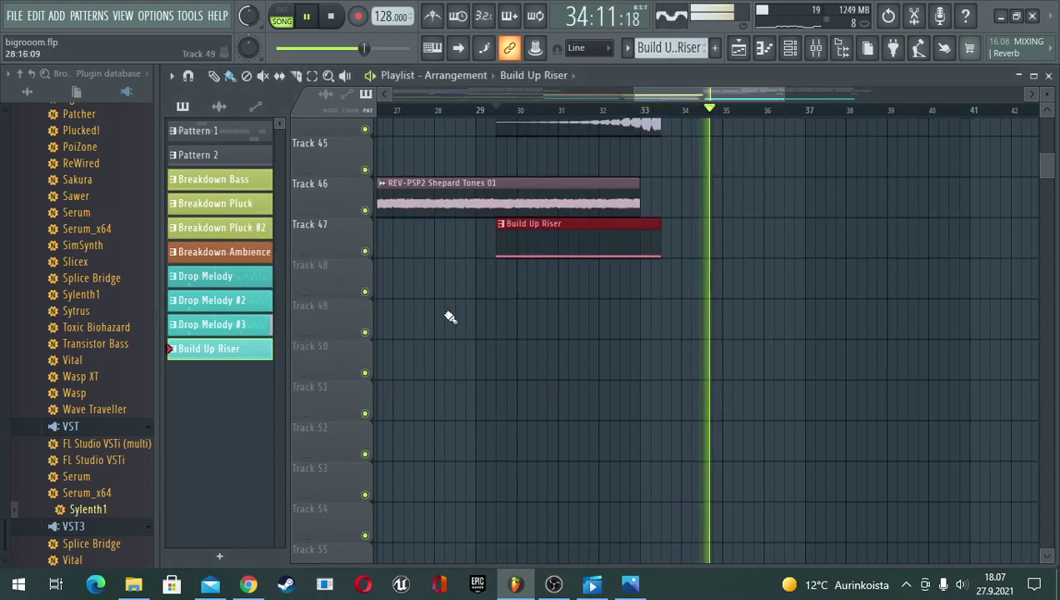
{"action": "key", "text": "space"}
- Clone the Build Up Riser pattern and delete the C5 note from the Sylenth1 #5 piano roll
{"action": "right_click", "coordinate": [213, 357]}
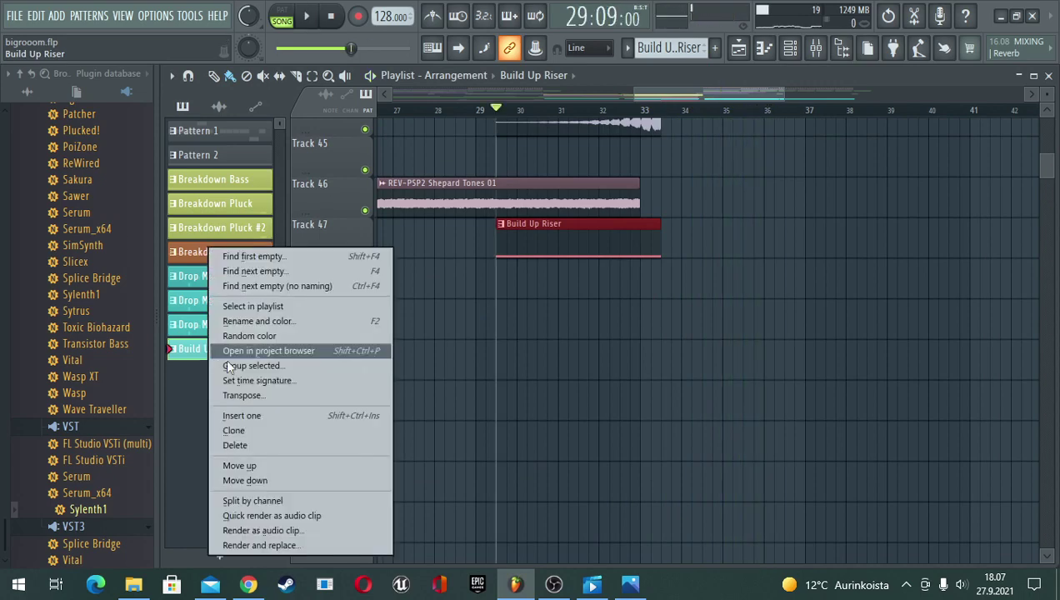
{"action": "left_click", "coordinate": [237, 428]}
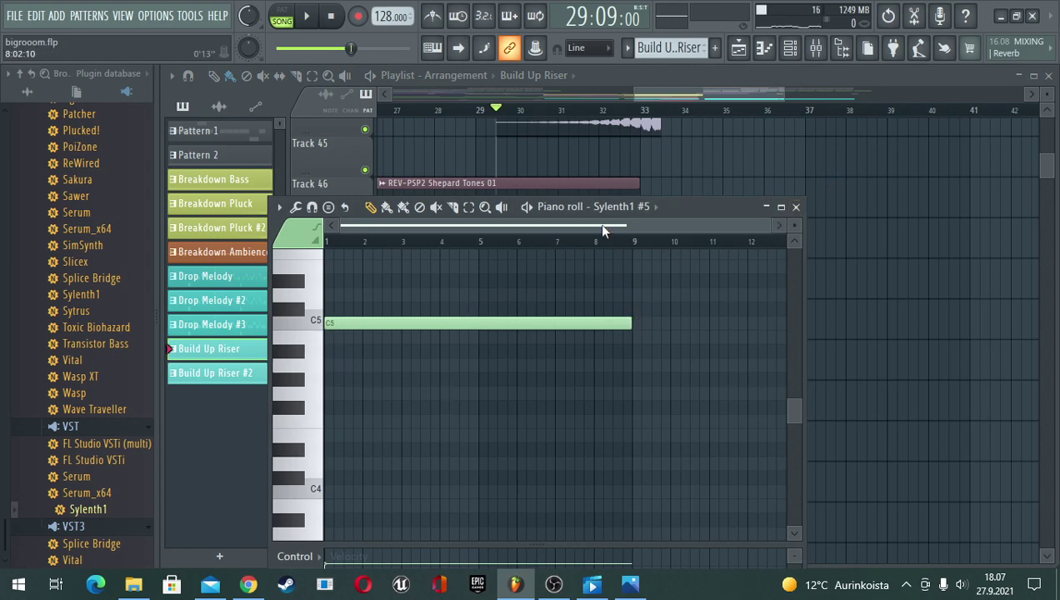
{"action": "right_click", "coordinate": [575, 321]}
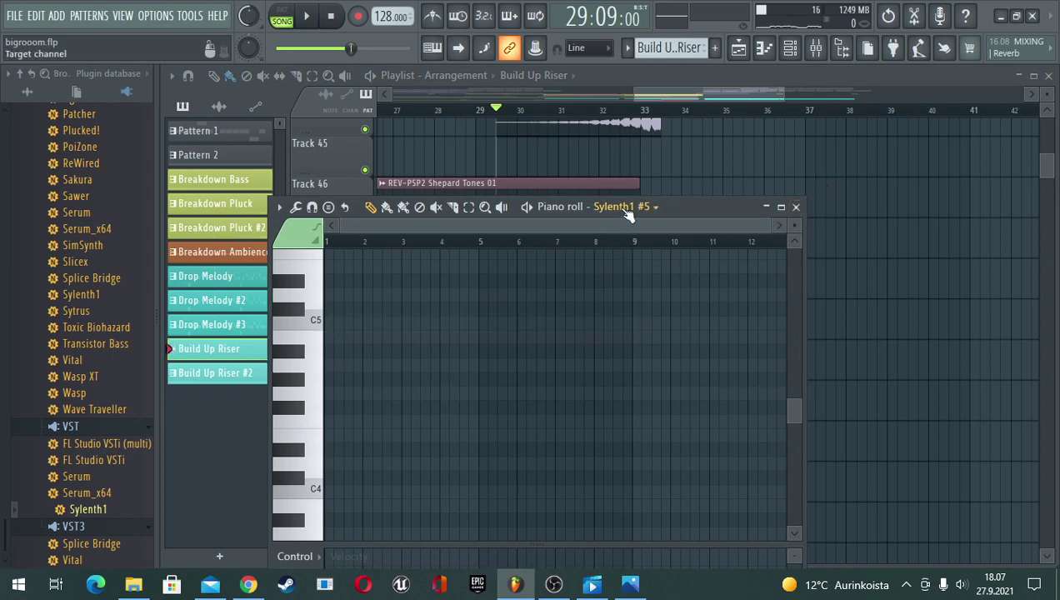
- Add another Sylenth1 instance in a new channel and change its skin to Halcyon
{"action": "right_click", "coordinate": [106, 511]}
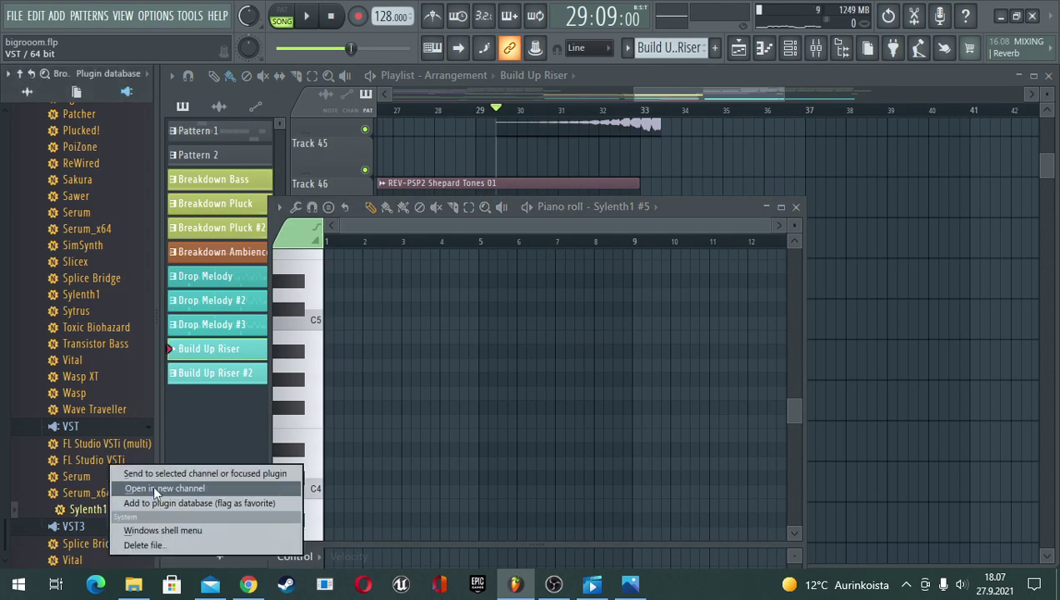
{"action": "left_click", "coordinate": [158, 490]}
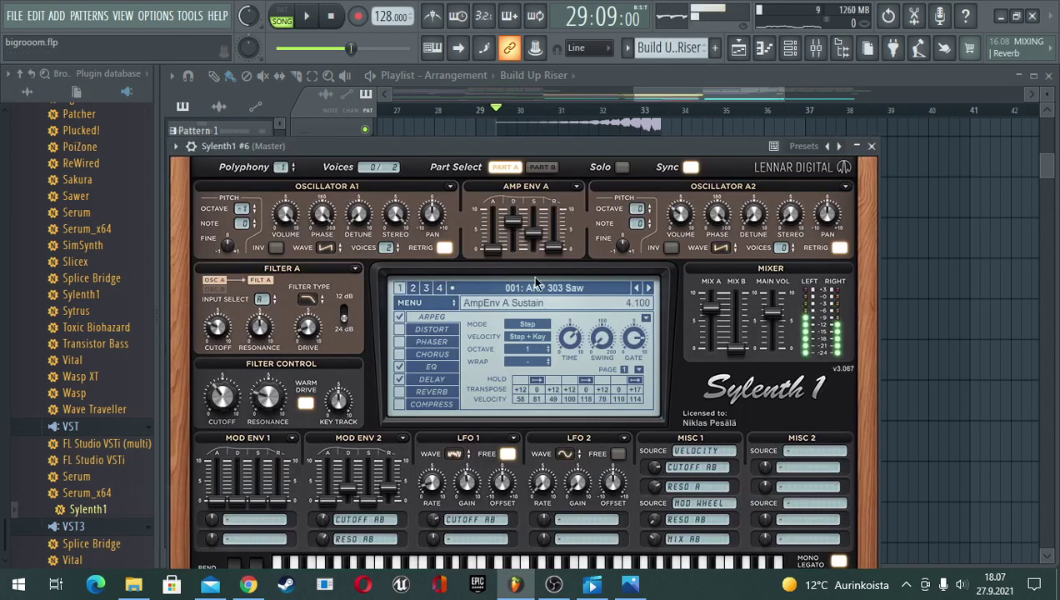
{"action": "left_click", "coordinate": [408, 303]}
{"action": "mouse_move", "coordinate": [512, 369]}
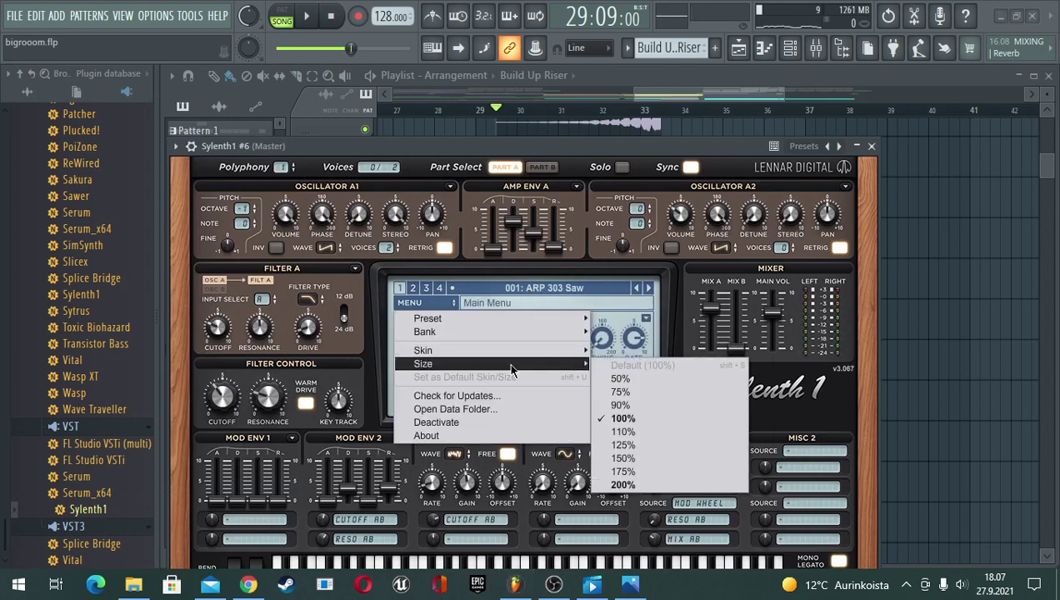
{"action": "mouse_move", "coordinate": [549, 351]}
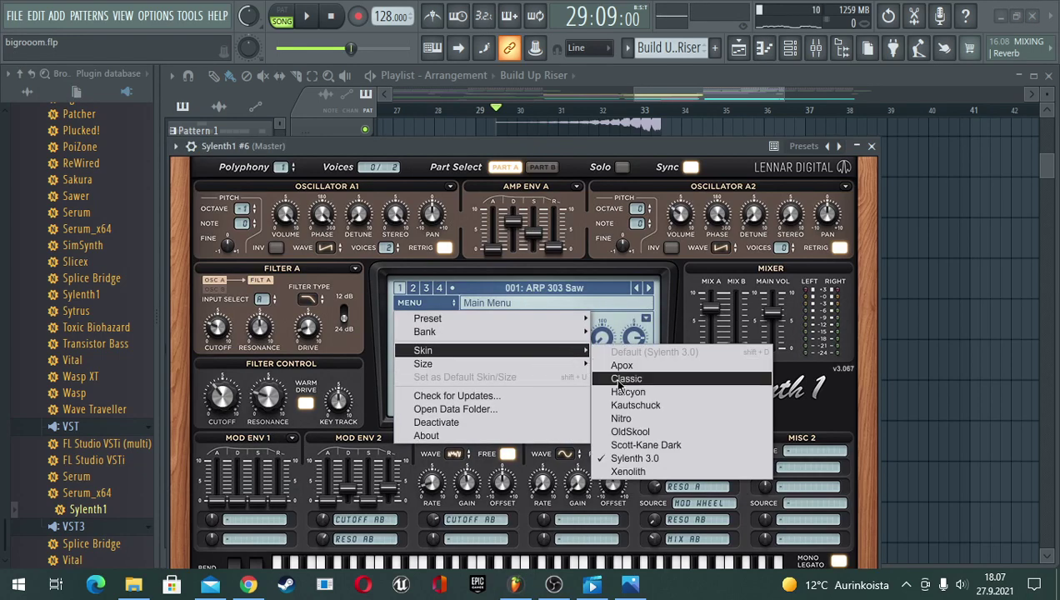
{"action": "left_click", "coordinate": [621, 392]}
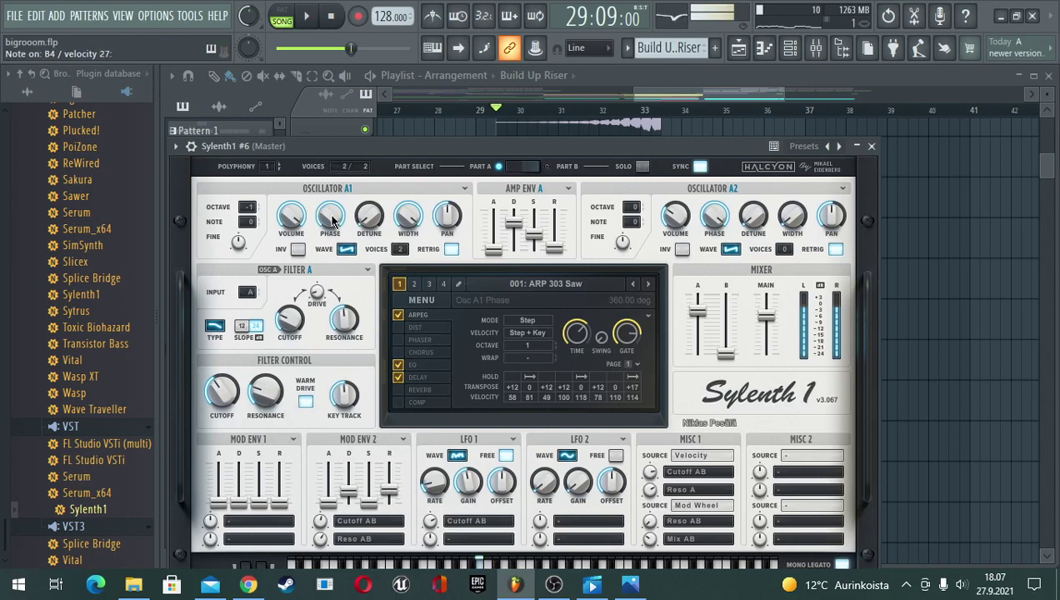
- Load the custom bank FactoryBank2 in Sylenth1 #6 and select preset 047: FX - Rise Up
{"action": "left_click", "coordinate": [421, 300]}
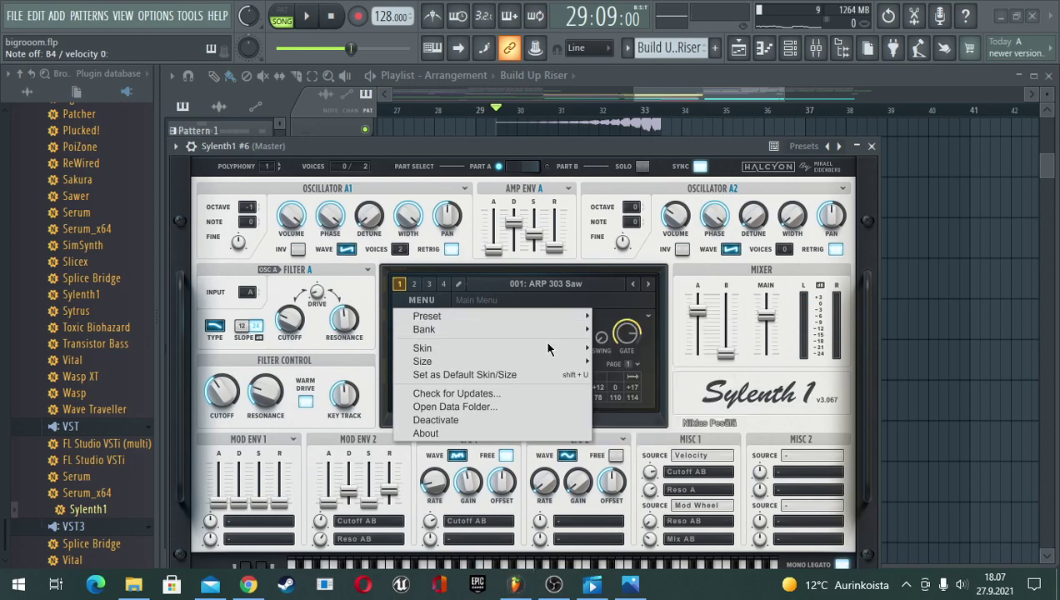
{"action": "mouse_move", "coordinate": [536, 331]}
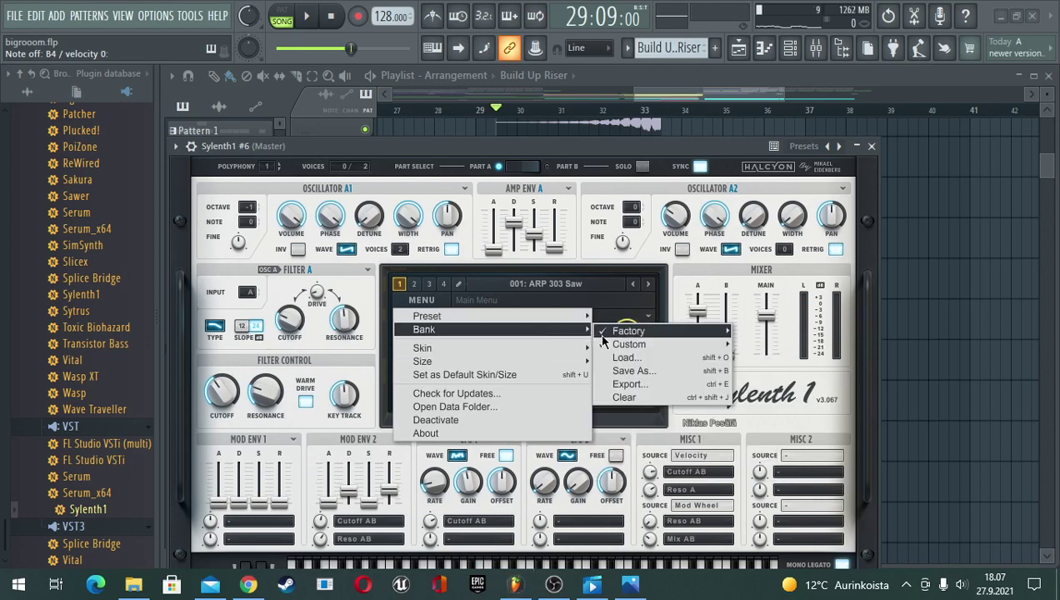
{"action": "mouse_move", "coordinate": [627, 348]}
{"action": "left_click", "coordinate": [766, 377]}
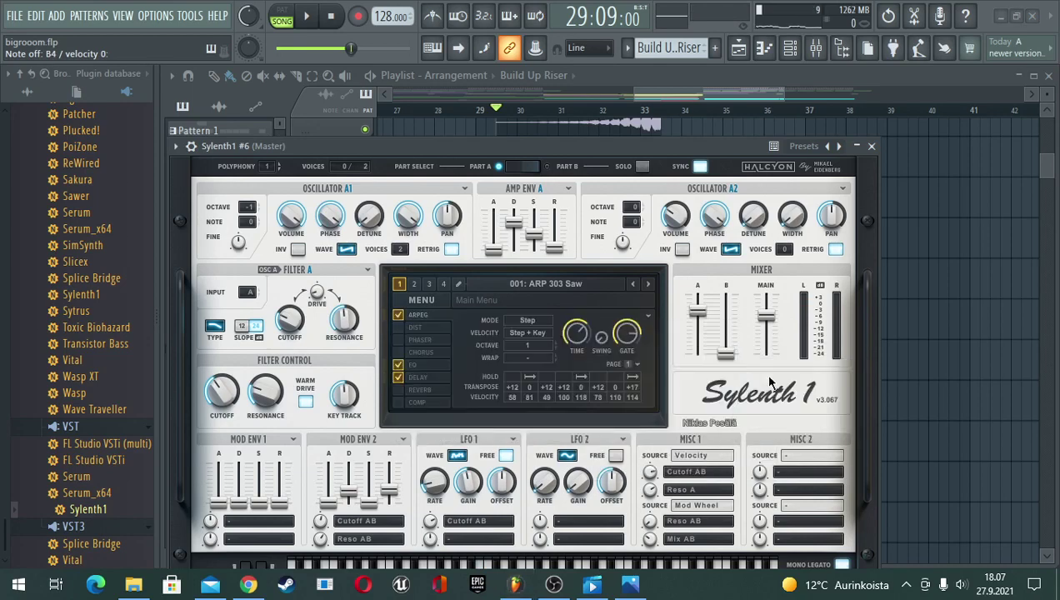
{"action": "left_click", "coordinate": [520, 285]}
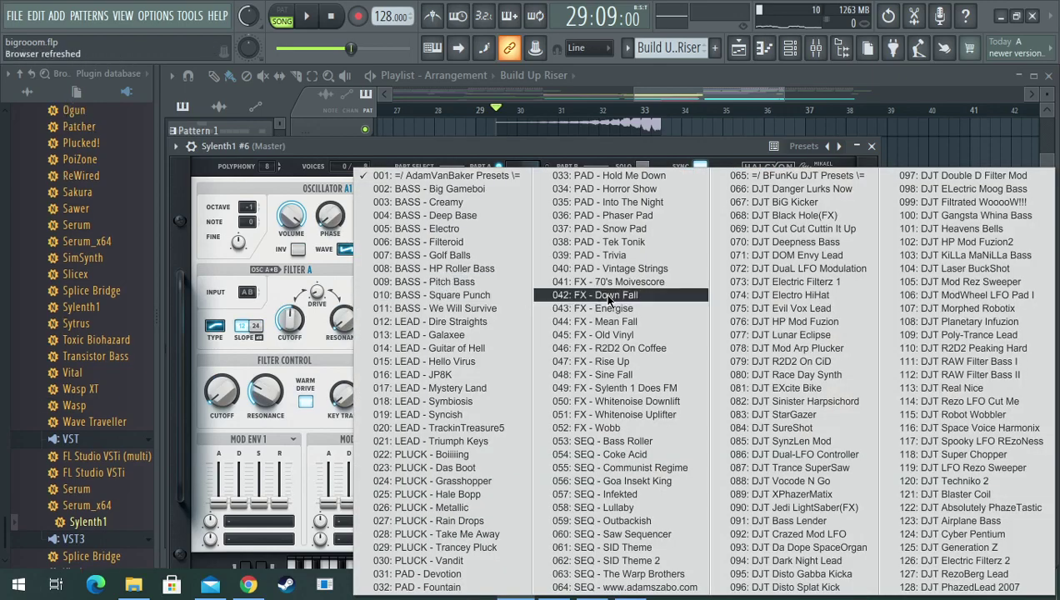
{"action": "left_click", "coordinate": [613, 361]}
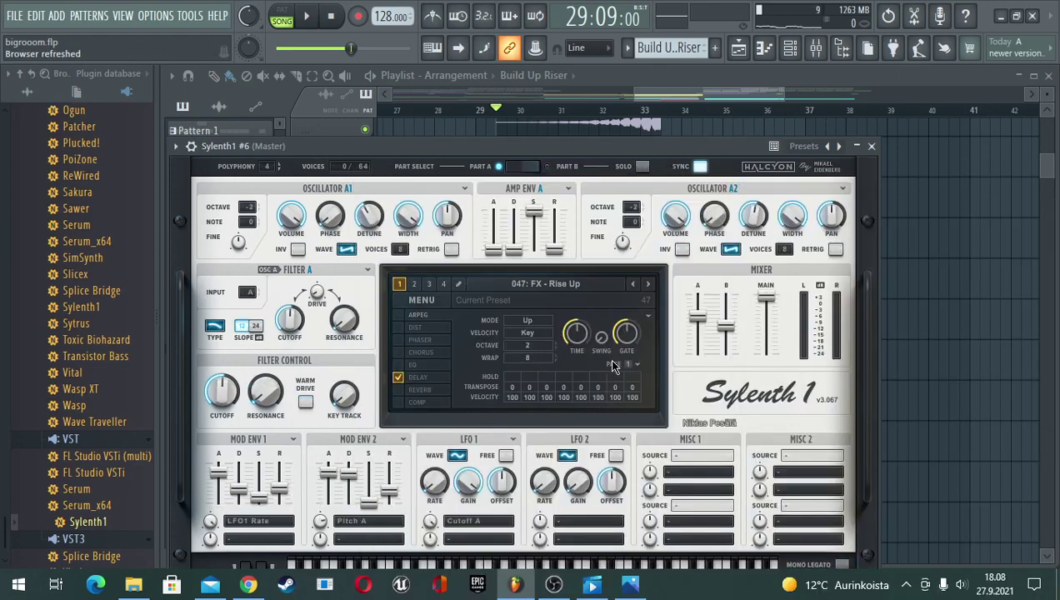
- Audition the FX and SEQ presets following FX - Rise Up, through 056: SEQ - Goa Insekt King
{"action": "left_click", "coordinate": [651, 285]}
{"action": "left_click", "coordinate": [651, 285]}
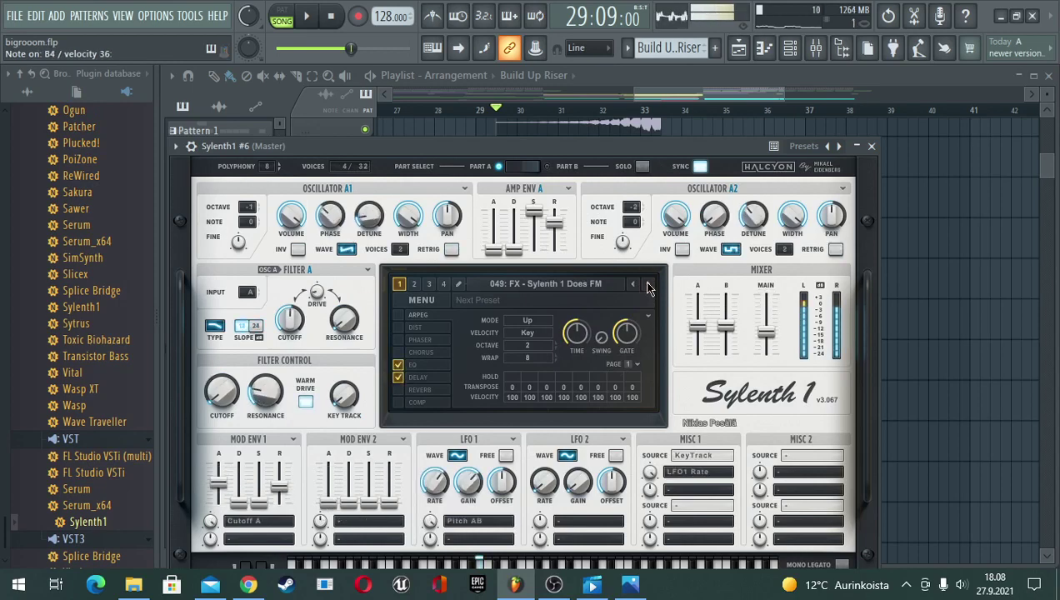
{"action": "left_click", "coordinate": [649, 287]}
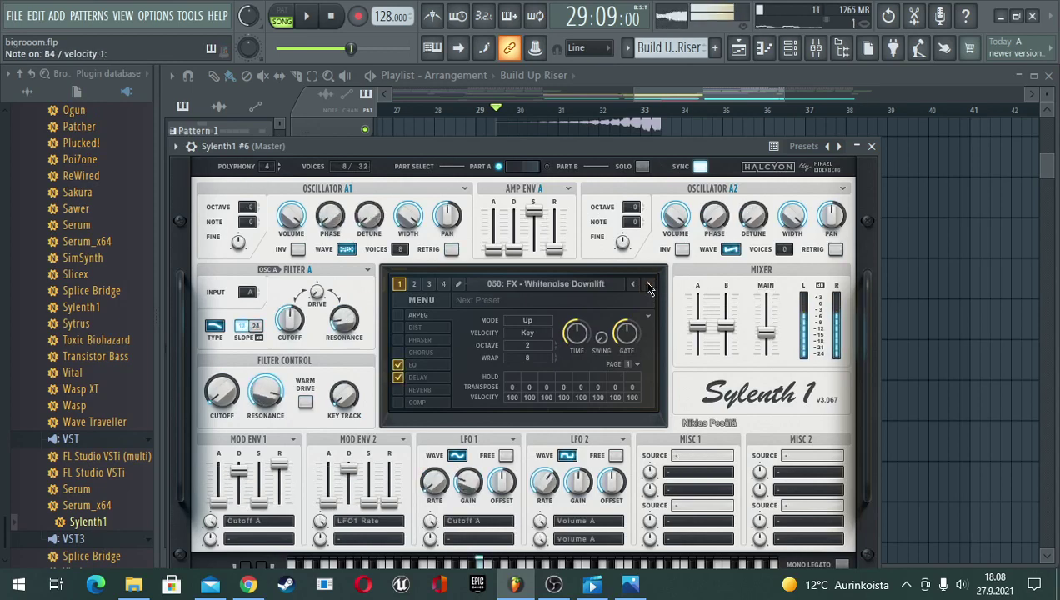
{"action": "left_click", "coordinate": [649, 287]}
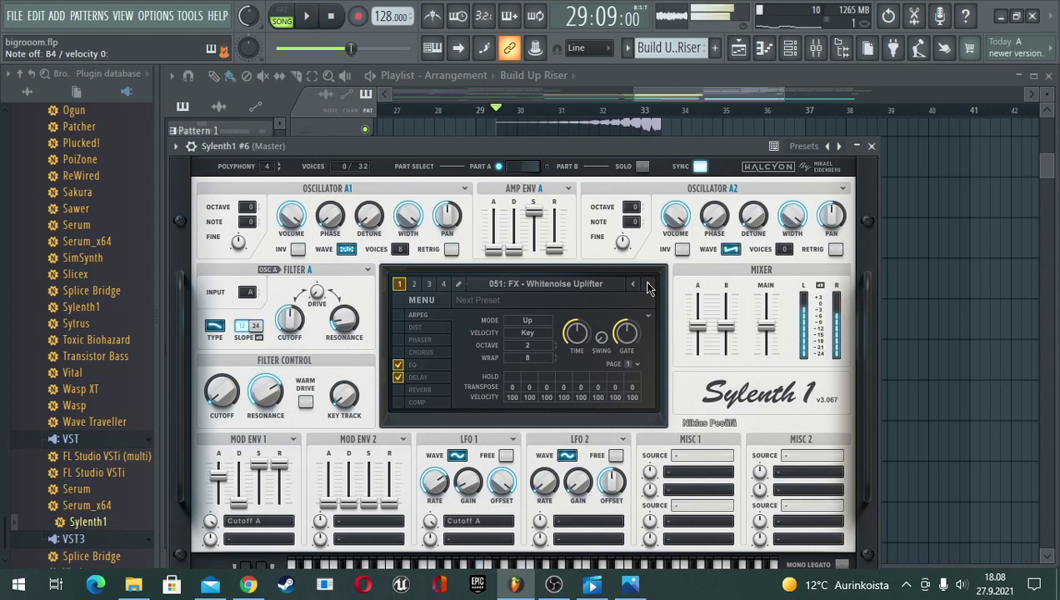
{"action": "left_click", "coordinate": [650, 287]}
{"action": "left_click", "coordinate": [649, 287]}
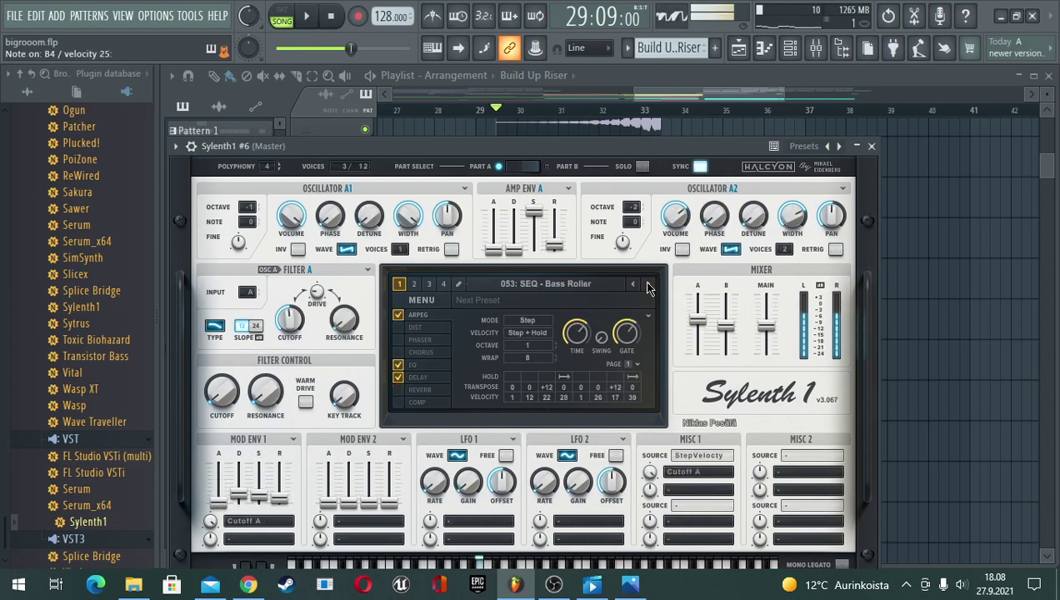
{"action": "left_click", "coordinate": [649, 286]}
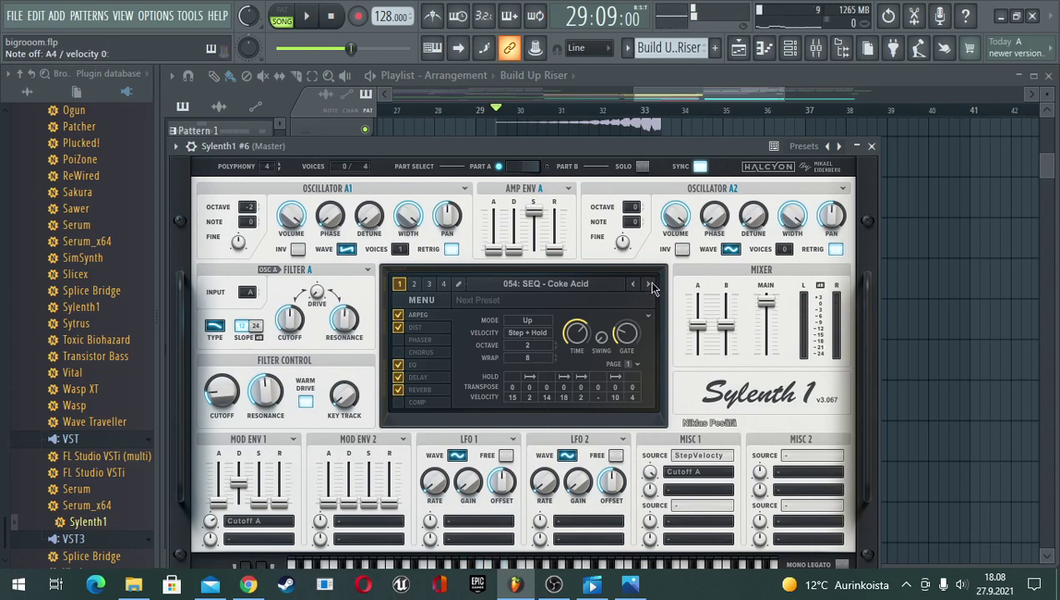
{"action": "left_click", "coordinate": [650, 285]}
{"action": "left_click", "coordinate": [651, 285]}
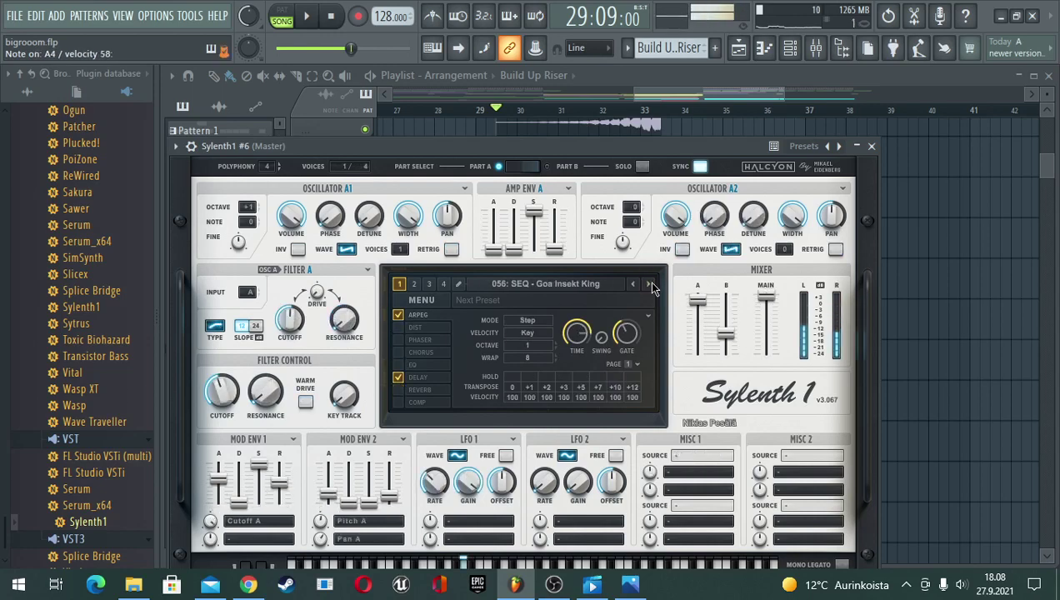
- Load the custom bank FactoryBank3 in Sylenth1 #6 and select preset 122: flatline machine
{"action": "left_click", "coordinate": [429, 305]}
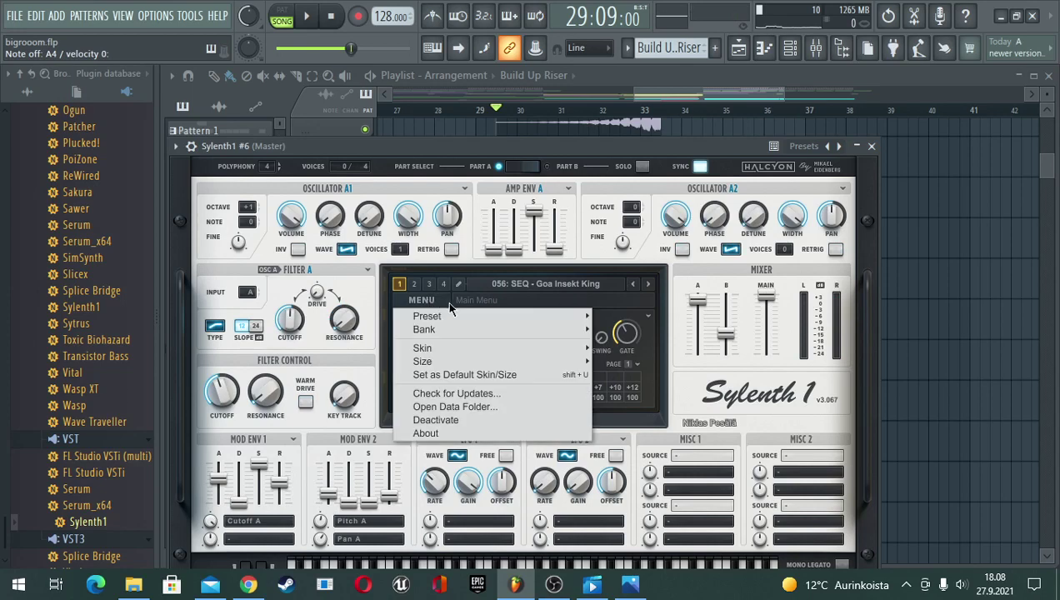
{"action": "mouse_move", "coordinate": [568, 330]}
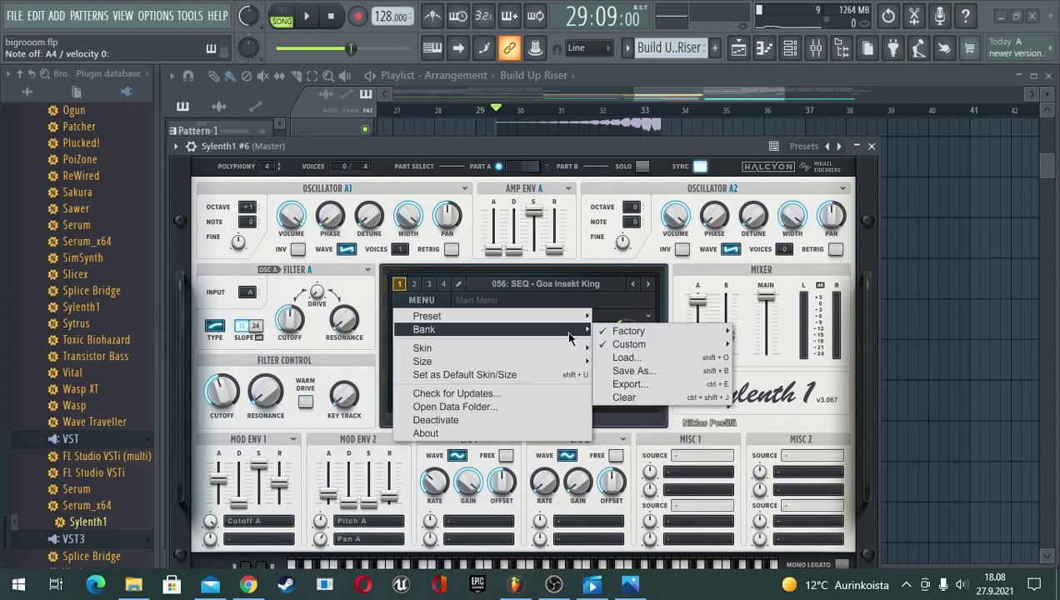
{"action": "mouse_move", "coordinate": [649, 354]}
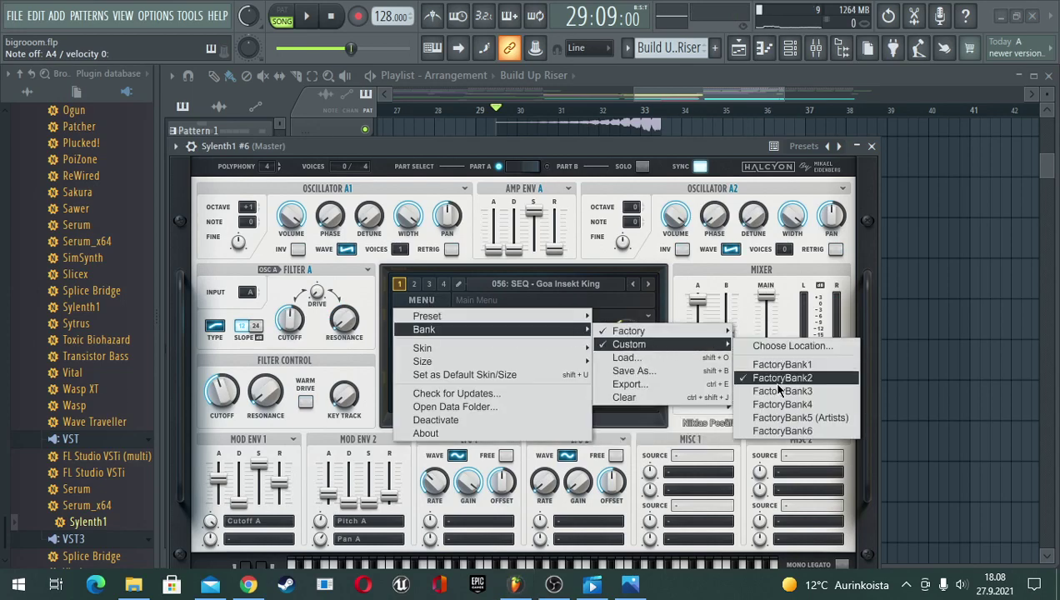
{"action": "left_click", "coordinate": [737, 459]}
{"action": "left_click", "coordinate": [523, 285]}
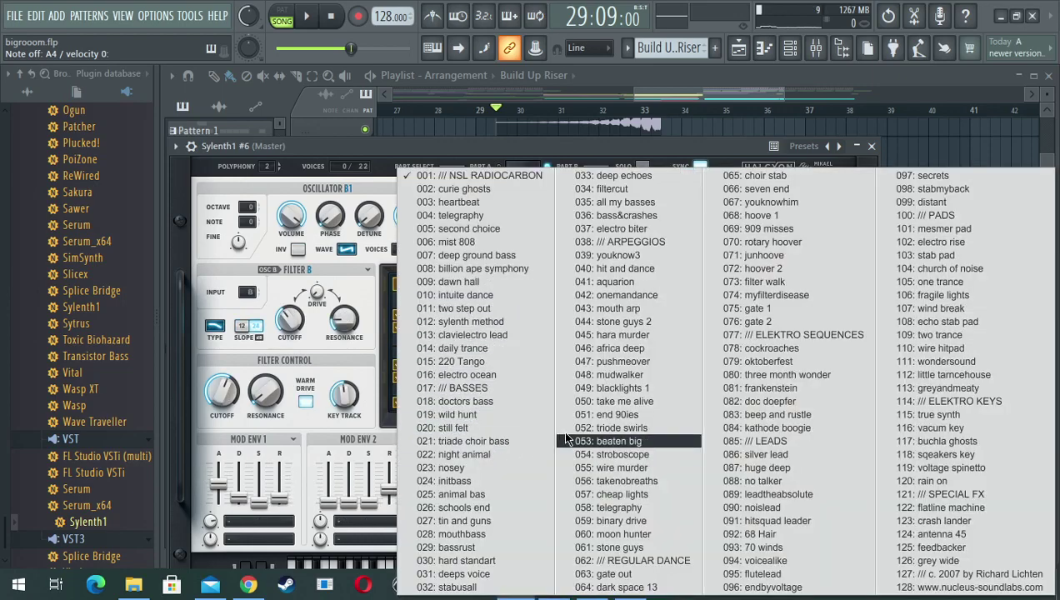
{"action": "left_click", "coordinate": [967, 510]}
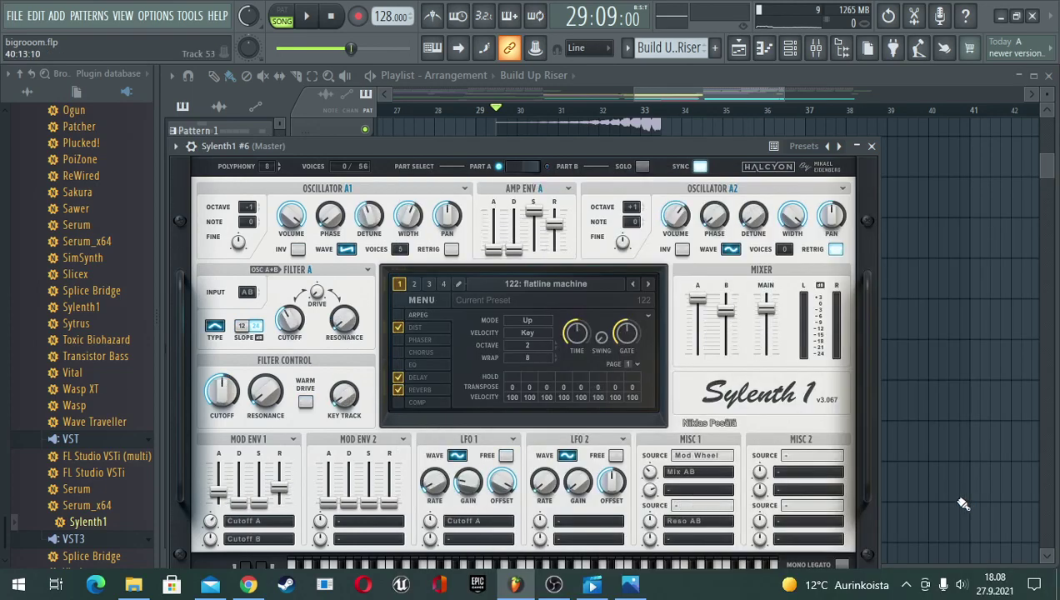
- Audition the special FX presets from 123: crash lander through to preset 127 at the end of the bank
{"action": "left_click", "coordinate": [646, 287]}
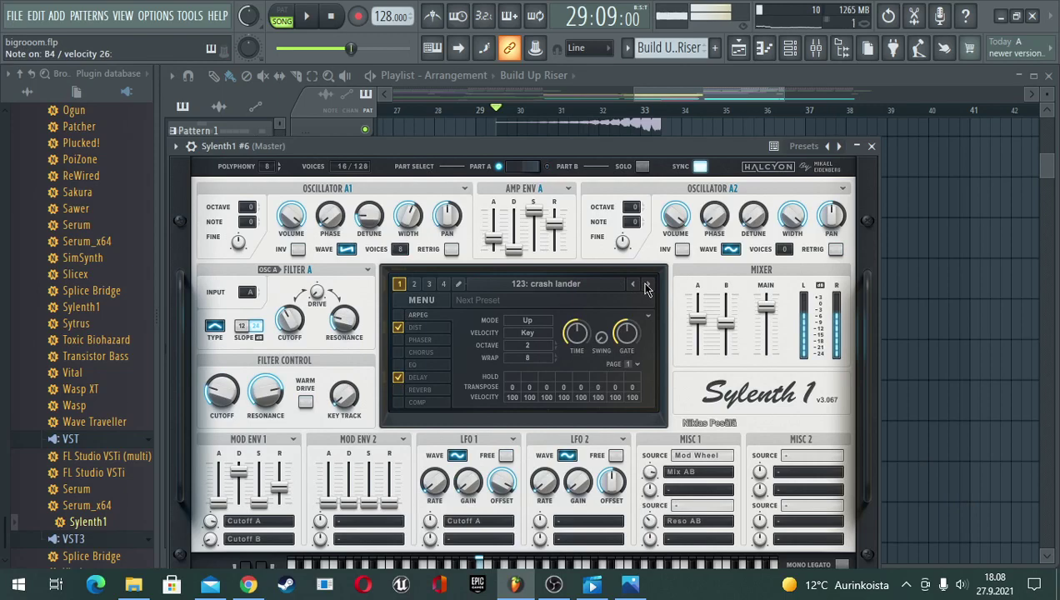
{"action": "left_click", "coordinate": [646, 288]}
{"action": "left_click", "coordinate": [647, 288]}
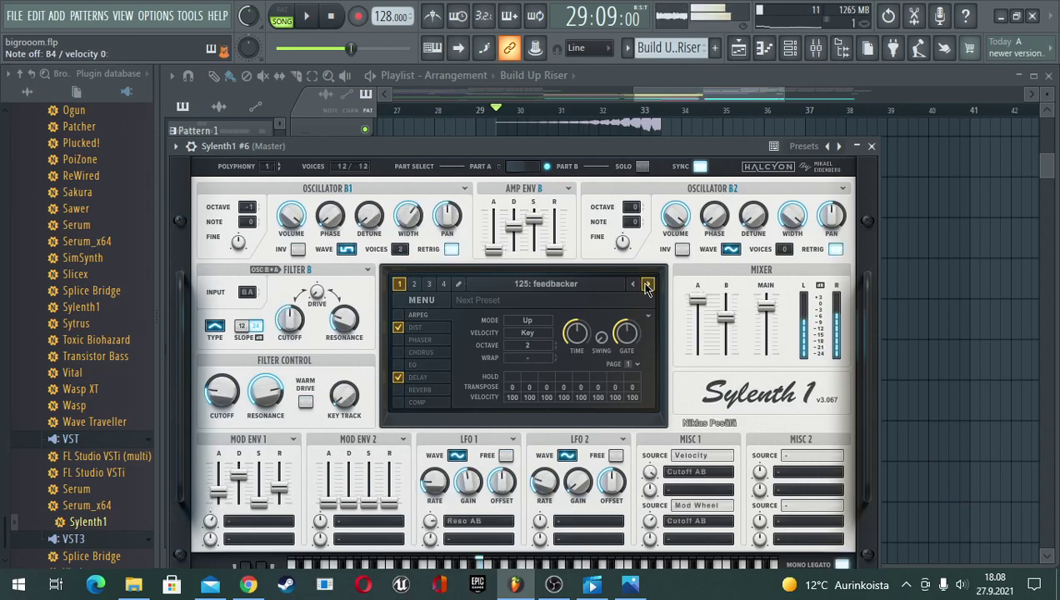
{"action": "left_click", "coordinate": [647, 287]}
{"action": "left_click", "coordinate": [647, 288]}
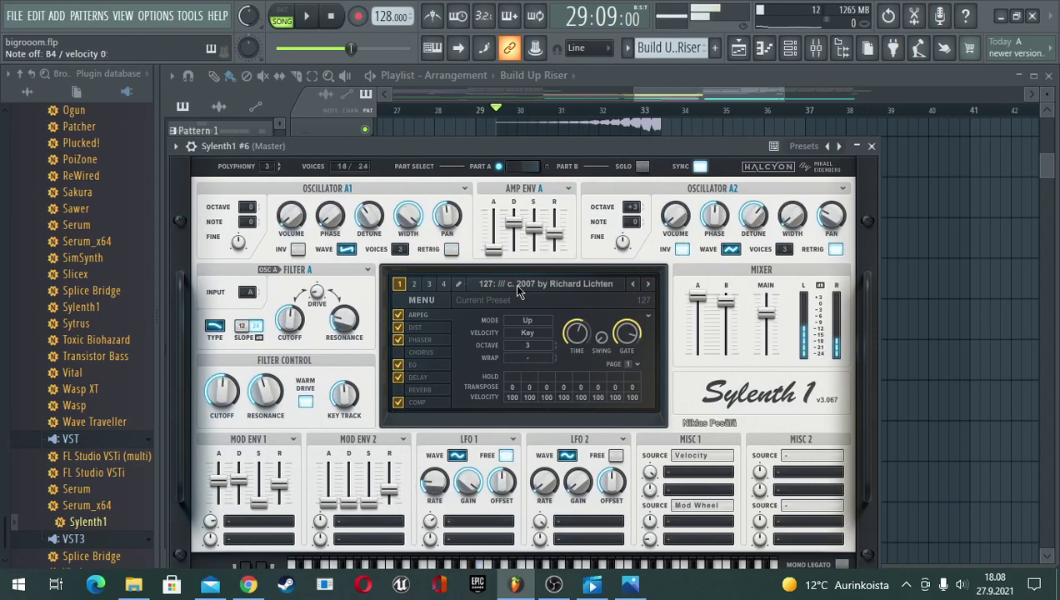
- Load the custom bank FactoryBank4 in Sylenth1 #6, select preset 118: SFX Deep Rumble and play a test note
{"action": "left_click", "coordinate": [428, 301]}
{"action": "mouse_move", "coordinate": [557, 334]}
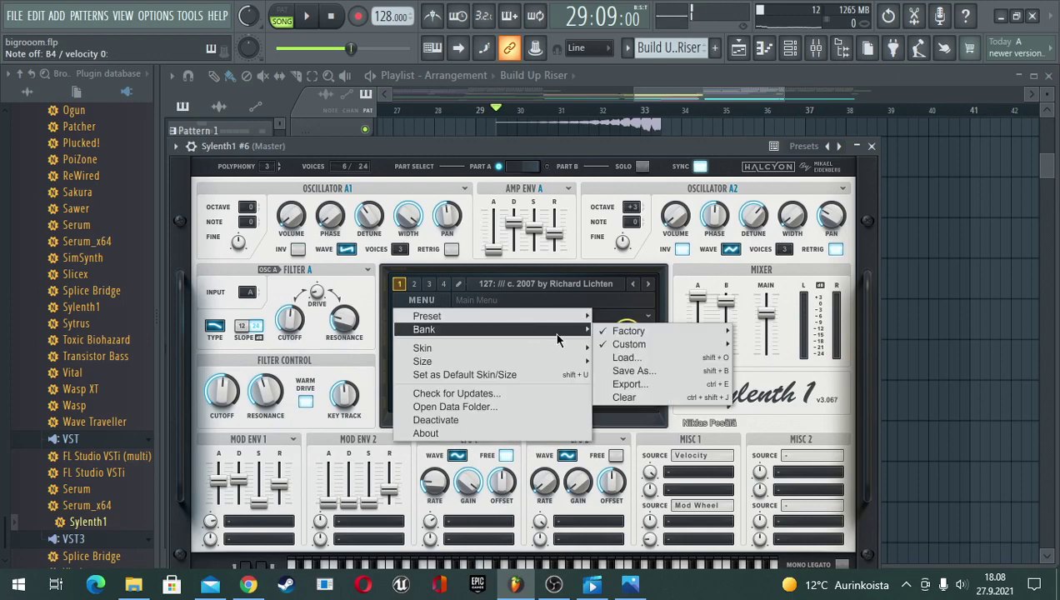
{"action": "mouse_move", "coordinate": [636, 347]}
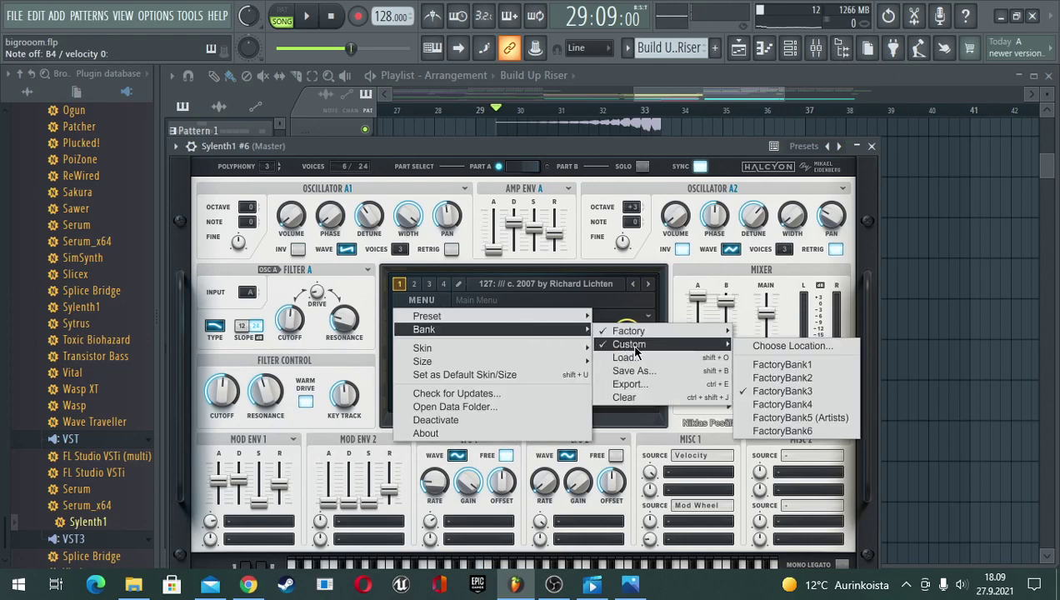
{"action": "left_click", "coordinate": [767, 405]}
{"action": "left_click", "coordinate": [577, 286]}
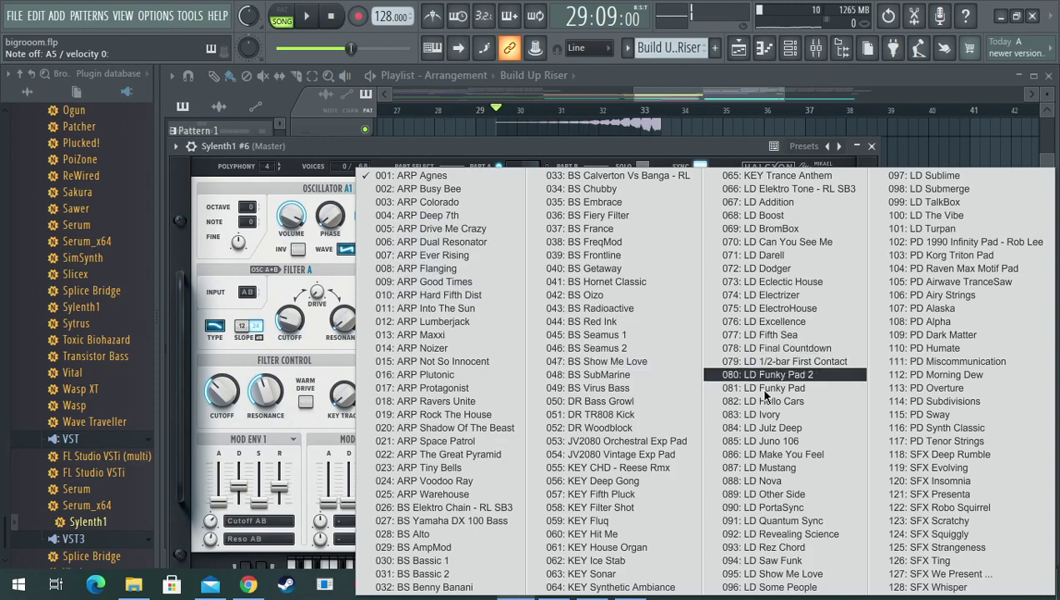
{"action": "left_click", "coordinate": [949, 456]}
{"action": "key", "text": "z"}
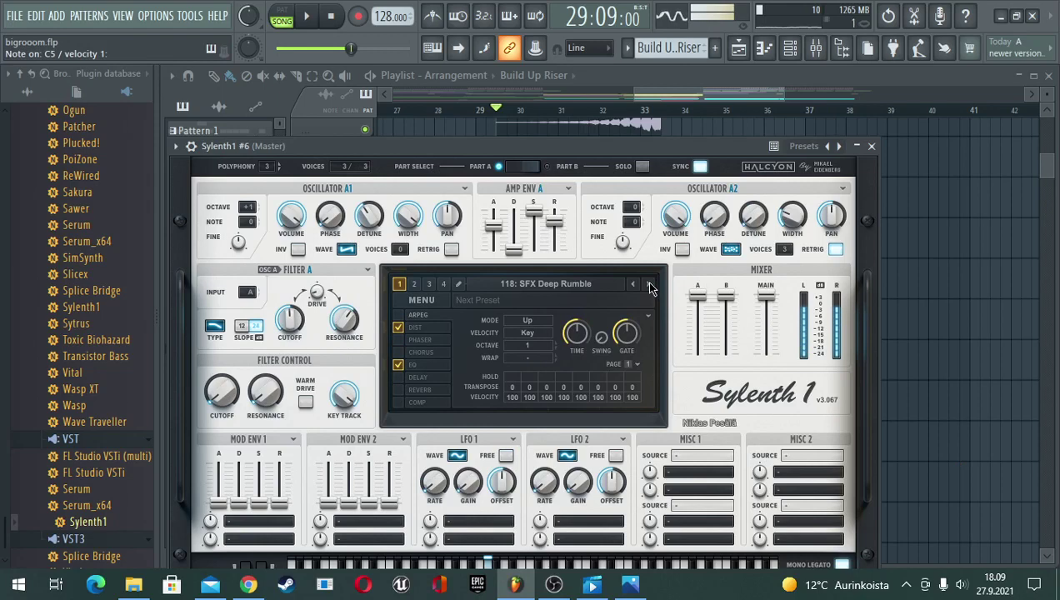
- Audition the SFX presets one by one from 119: SFX Evolving through 126: SFX Ting
{"action": "left_click", "coordinate": [651, 285]}
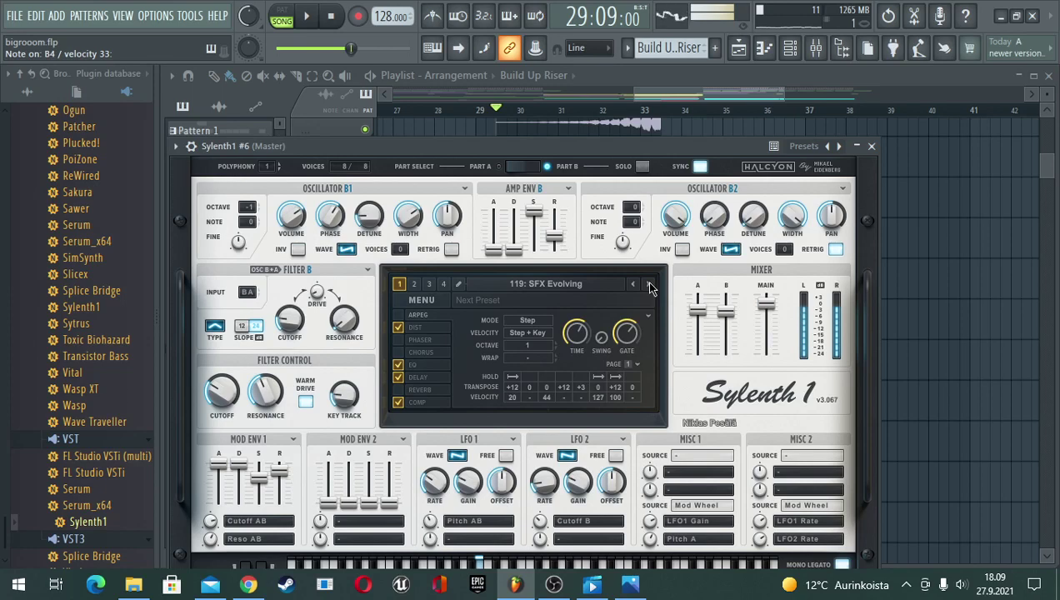
{"action": "left_click", "coordinate": [651, 285]}
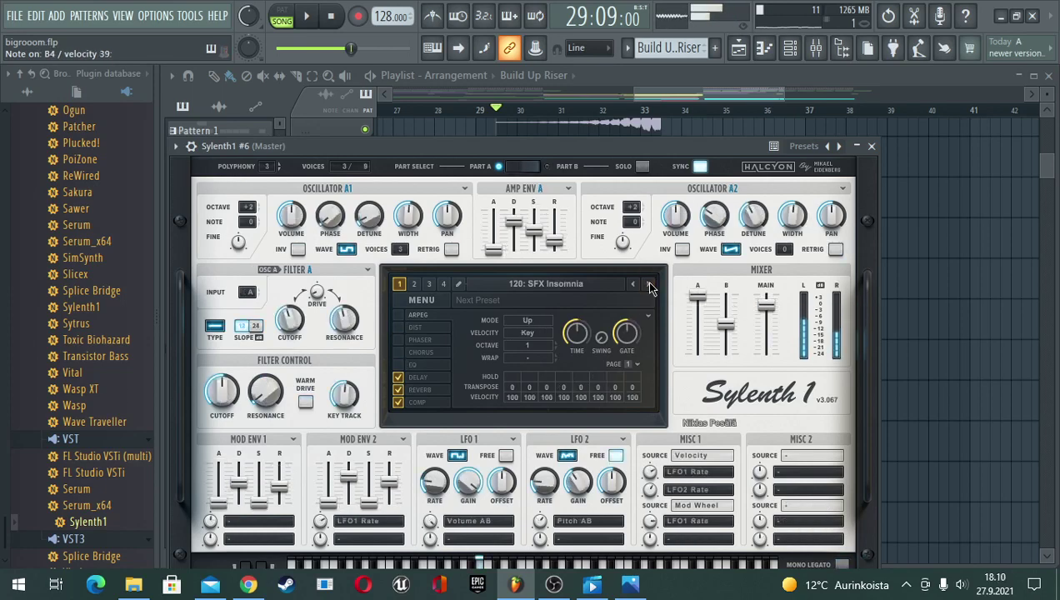
{"action": "left_click", "coordinate": [651, 285]}
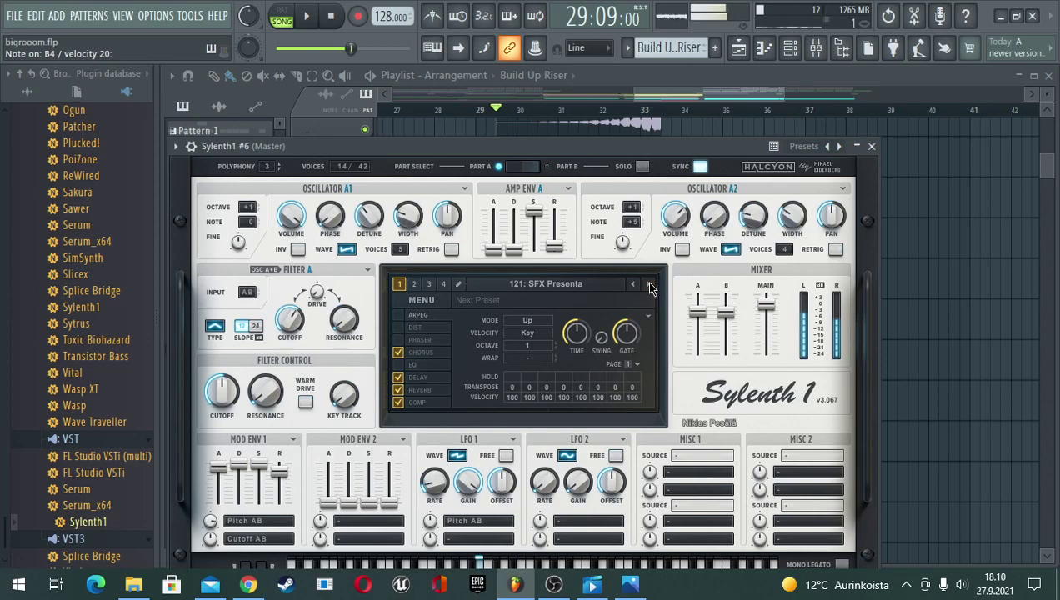
{"action": "left_click", "coordinate": [651, 285]}
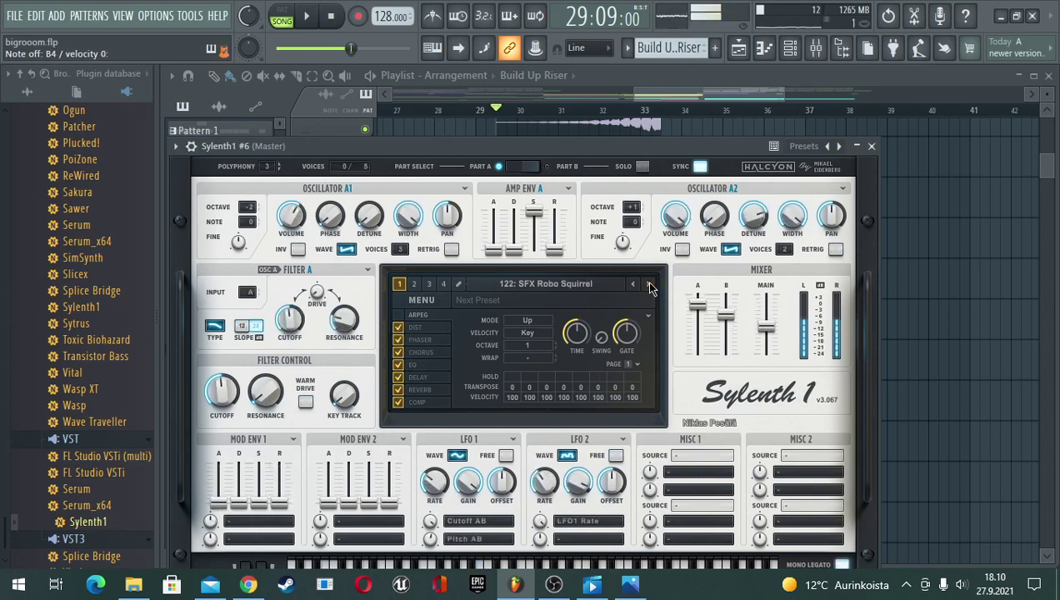
{"action": "left_click", "coordinate": [651, 285]}
{"action": "left_click", "coordinate": [651, 285]}
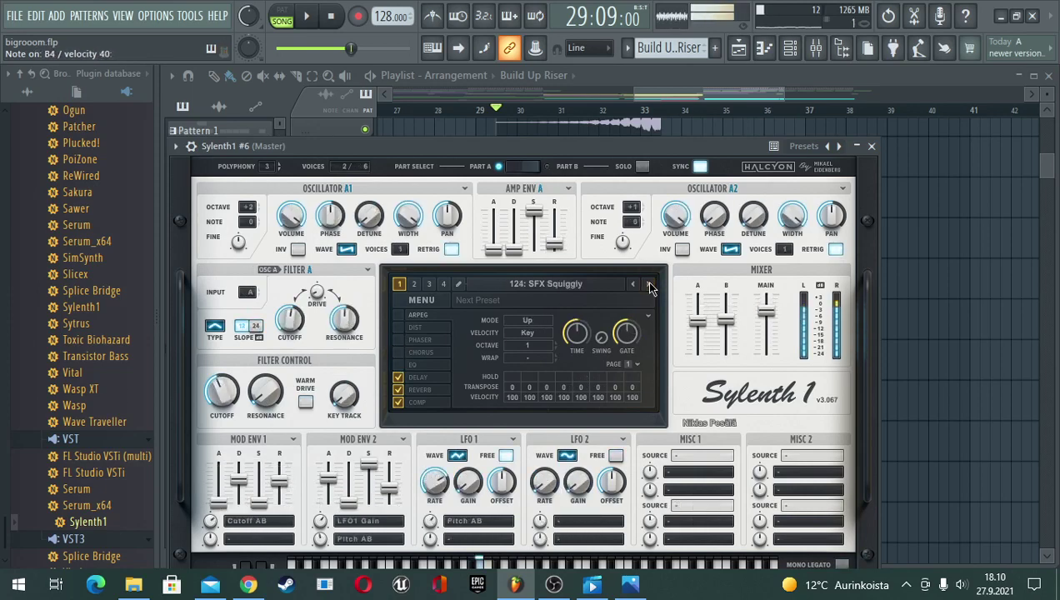
{"action": "left_click", "coordinate": [651, 285]}
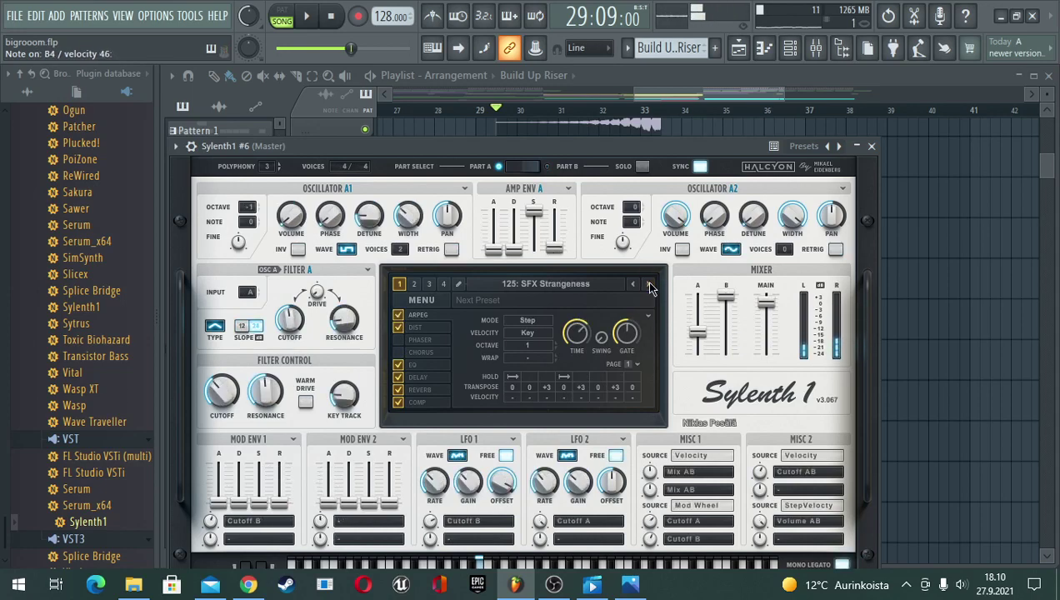
{"action": "left_click", "coordinate": [650, 285]}
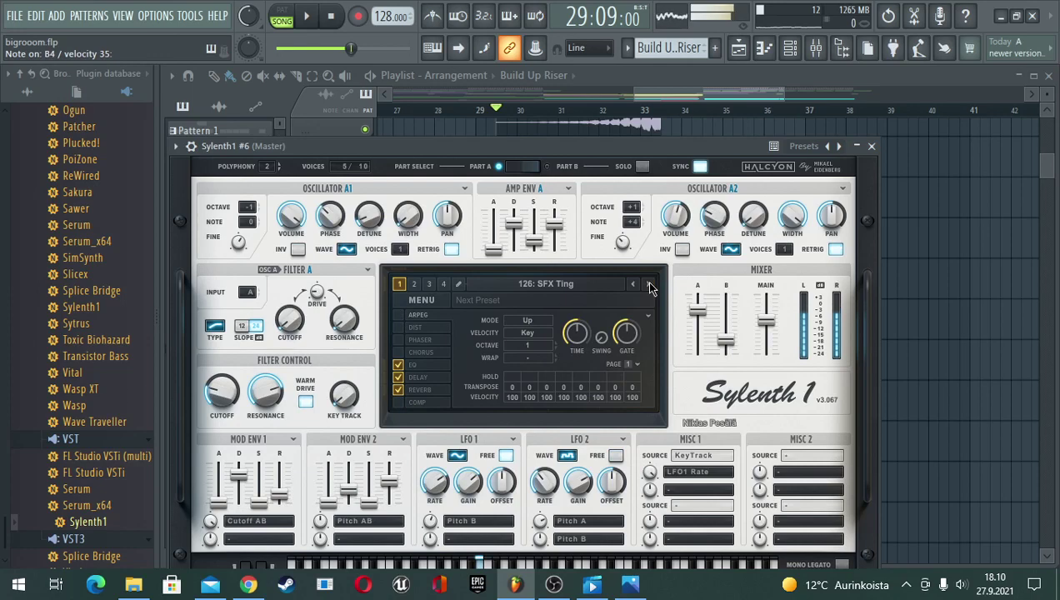
- Audition the following presets from 127: SFX We Present through 130: ARP Bouncy
{"action": "left_click", "coordinate": [651, 285]}
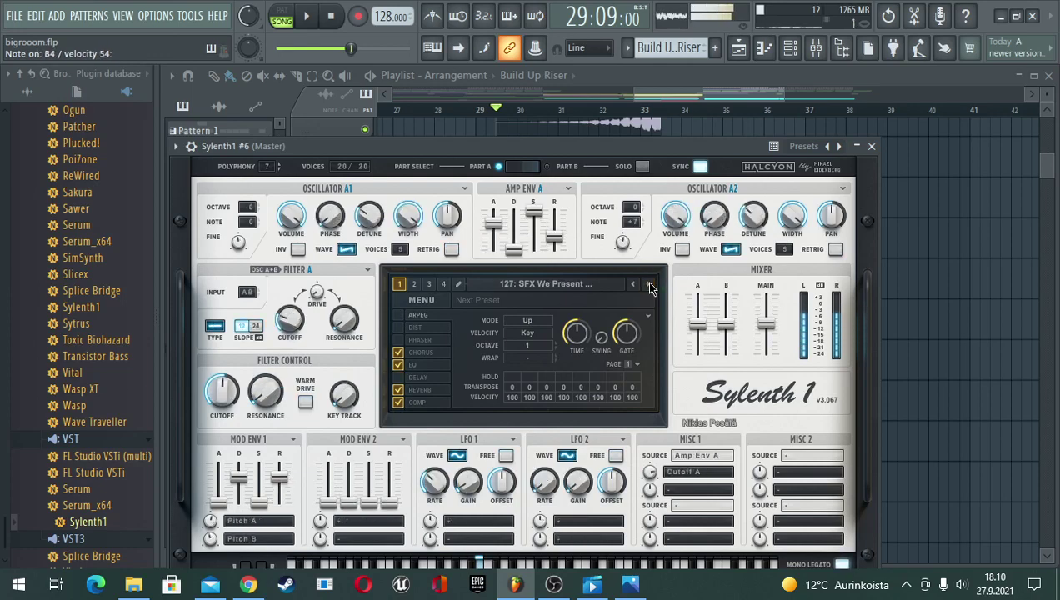
{"action": "left_click", "coordinate": [650, 285]}
{"action": "left_click", "coordinate": [650, 285]}
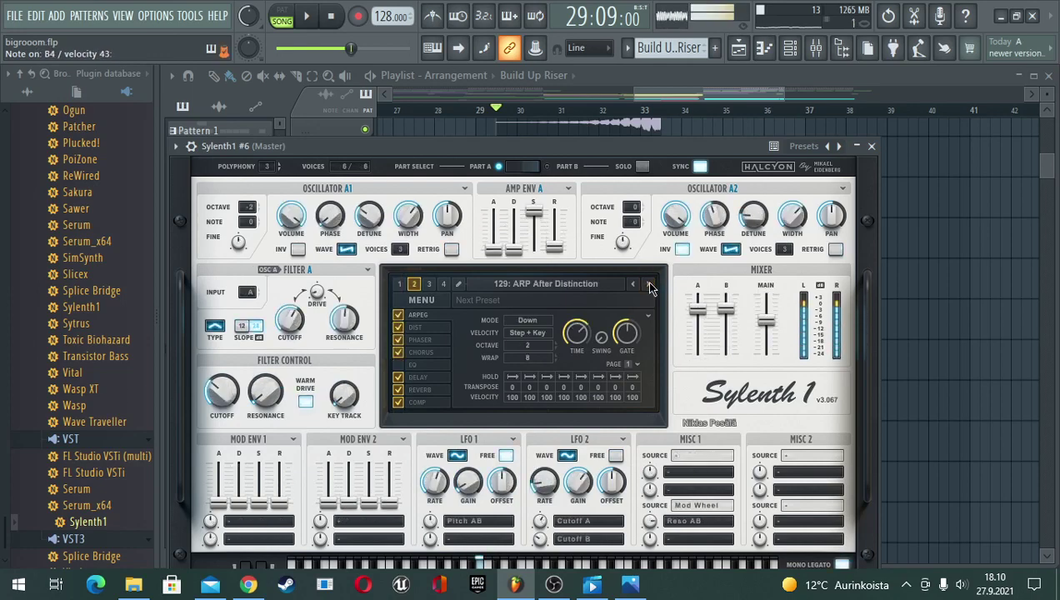
{"action": "left_click", "coordinate": [651, 285]}
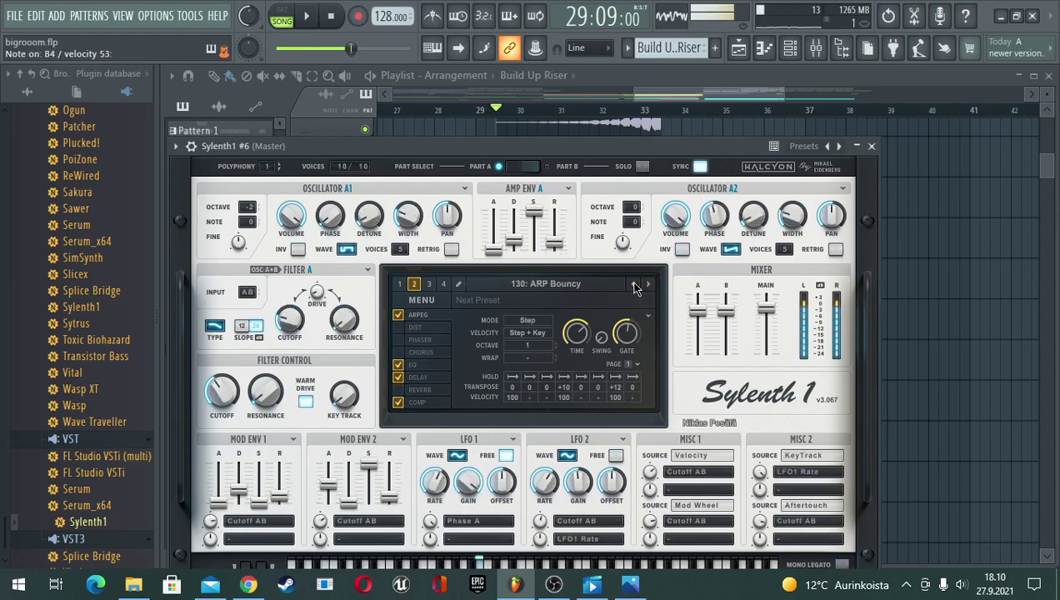
- Step back through the SFX presets to 118: SFX Deep Rumble, testing notes along the way
{"action": "left_click", "coordinate": [634, 284]}
{"action": "left_click", "coordinate": [635, 284]}
{"action": "left_click", "coordinate": [635, 284]}
{"action": "left_click", "coordinate": [634, 284]}
{"action": "left_click", "coordinate": [634, 284]}
{"action": "left_click", "coordinate": [634, 284]}
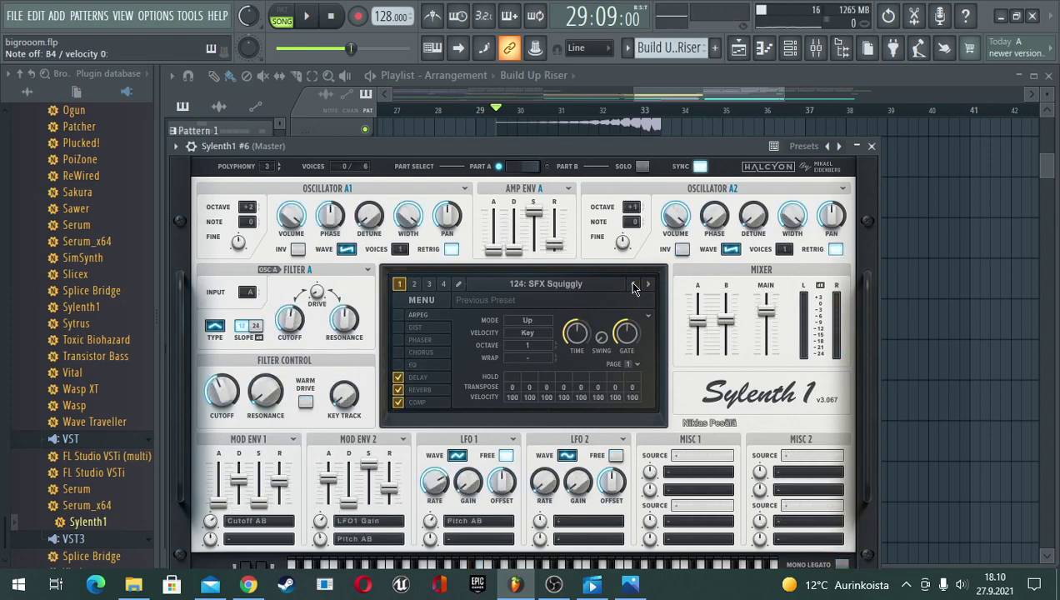
{"action": "left_click", "coordinate": [634, 284]}
{"action": "left_click", "coordinate": [634, 284]}
{"action": "left_click", "coordinate": [634, 284]}
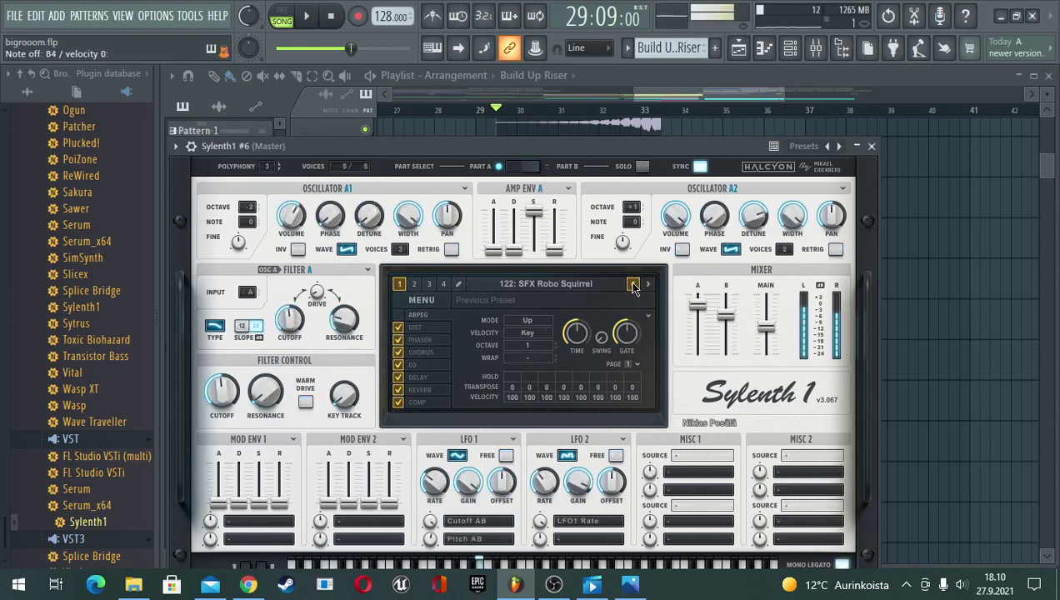
{"action": "left_click", "coordinate": [635, 284]}
{"action": "left_click", "coordinate": [635, 285]}
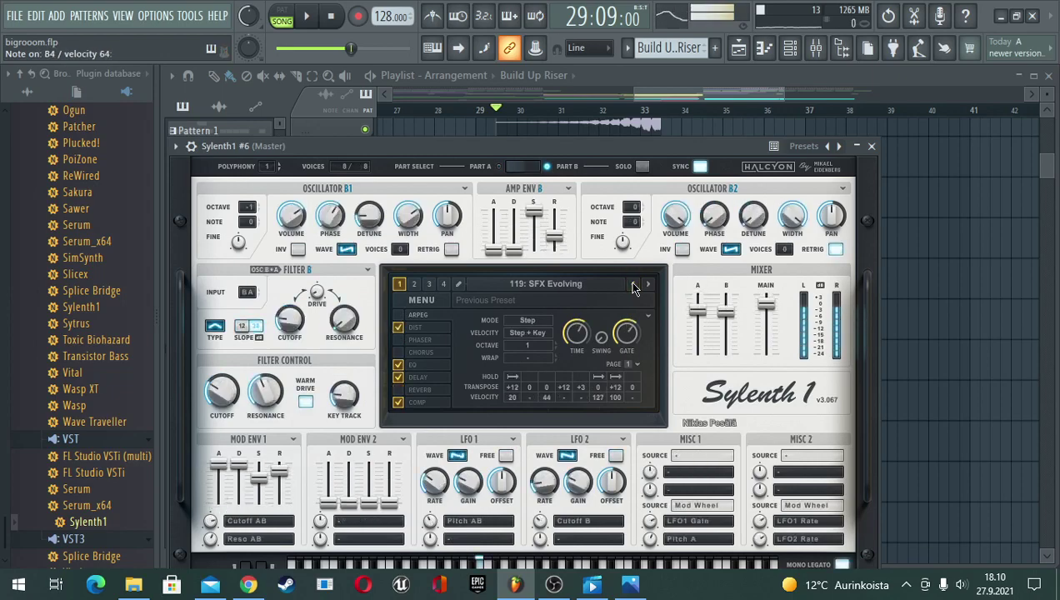
{"action": "left_click", "coordinate": [634, 284]}
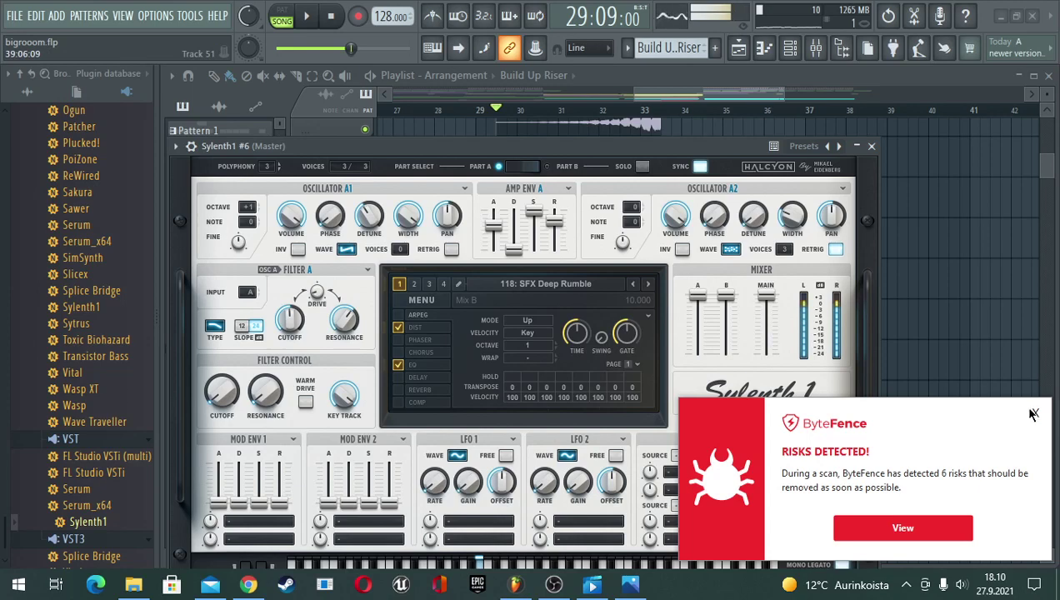
- Dismiss the ByteFence notification, compare the neighbouring presets and select 119: SFX Evolving
{"action": "left_click", "coordinate": [1034, 414]}
{"action": "left_click", "coordinate": [634, 285]}
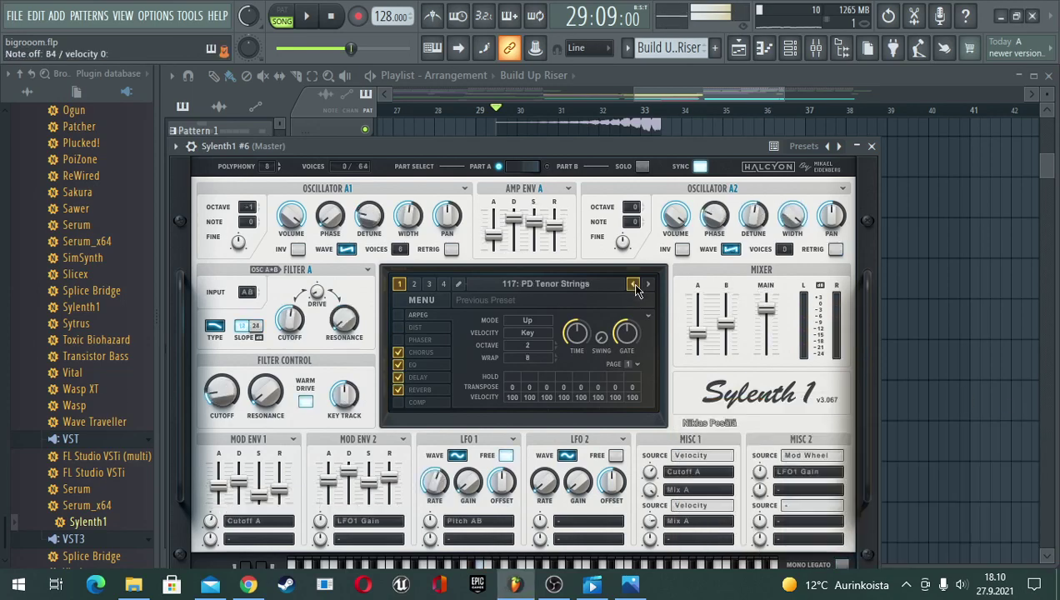
{"action": "left_click", "coordinate": [651, 286]}
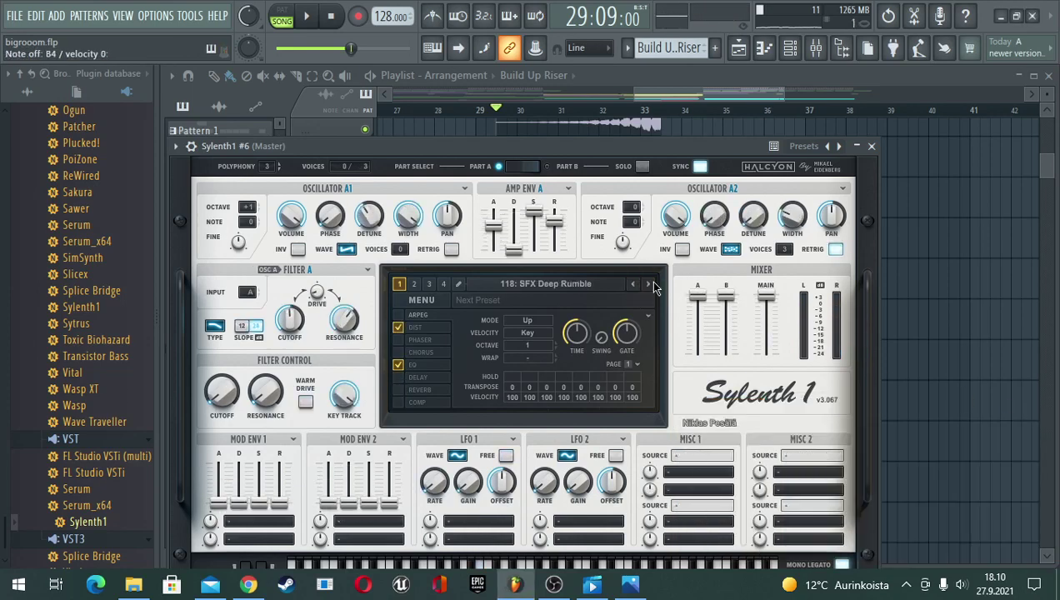
{"action": "left_click", "coordinate": [651, 285]}
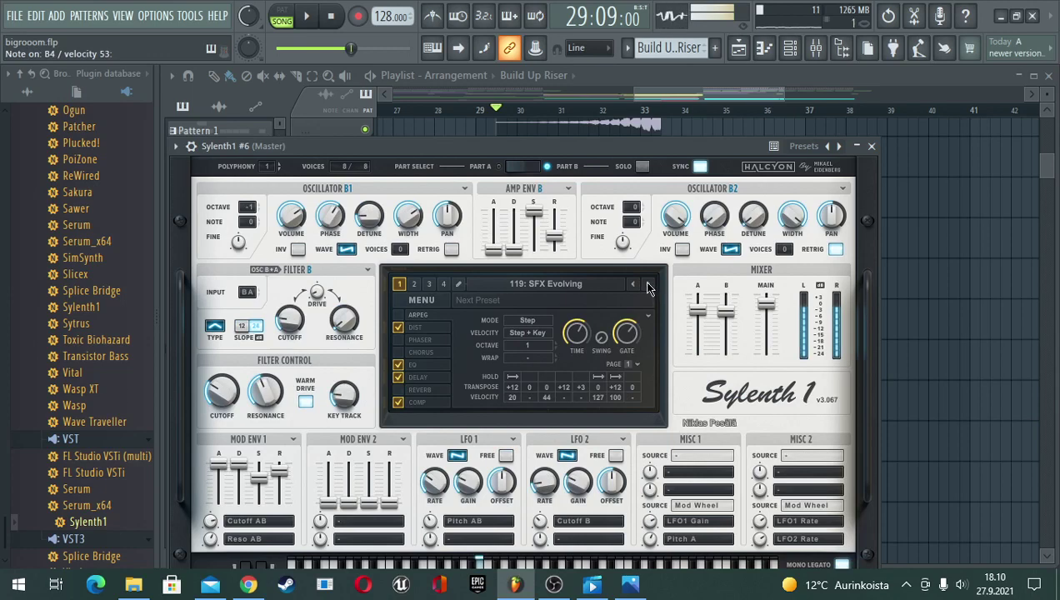
- Add an eight-bar C5 note for Sylenth1 #6 in the Build Up Riser pattern and play it back
{"action": "left_click_drag", "start_coordinate": [588, 152], "coordinate": [645, 516]}
{"action": "left_click", "coordinate": [616, 210]}
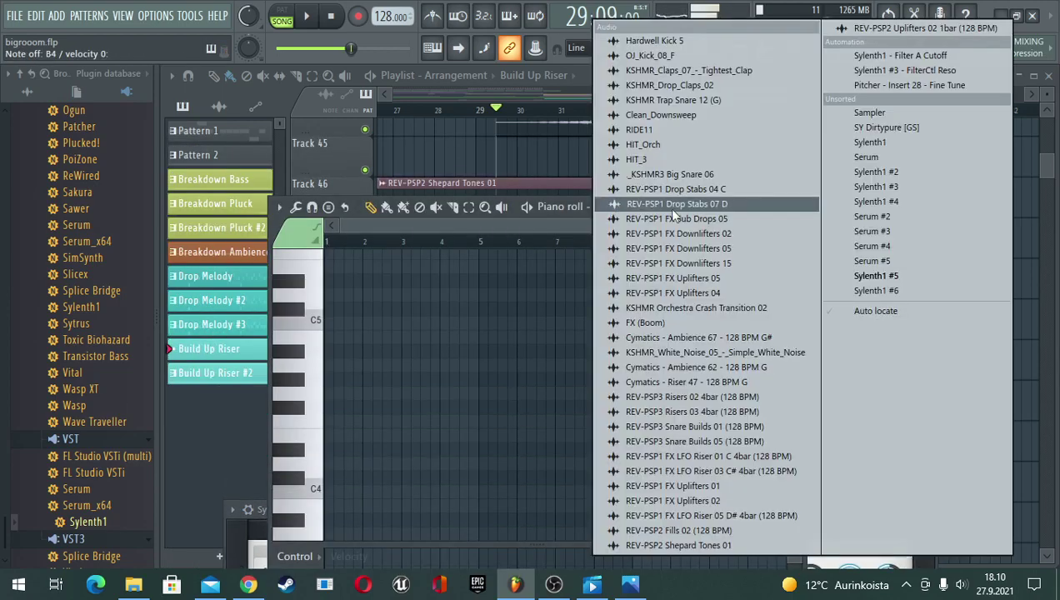
{"action": "left_click", "coordinate": [863, 288]}
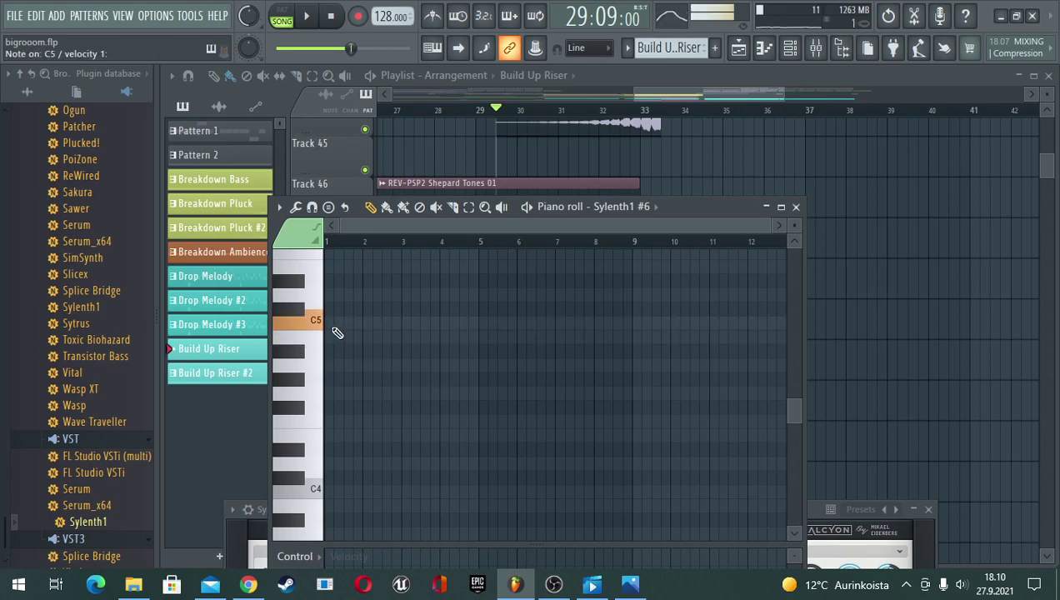
{"action": "left_click", "coordinate": [331, 326]}
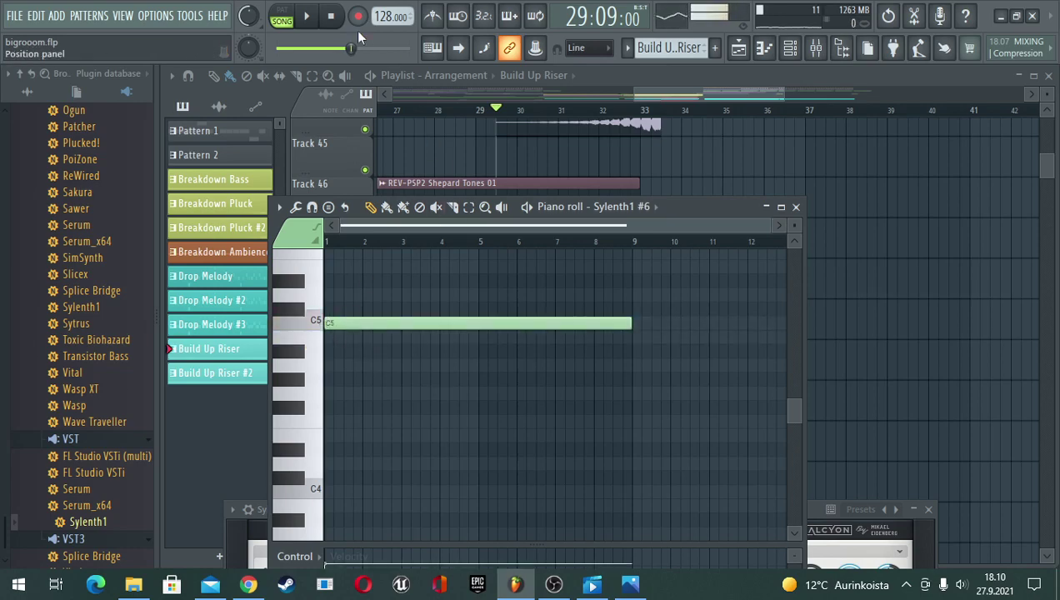
{"action": "key", "text": "space"}
{"action": "left_click_drag", "start_coordinate": [676, 209], "coordinate": [712, 492]}
{"action": "key", "text": "space"}
- Place the Build Up Riser #2 pattern on Track 48 at 29:09:00 and trim the clip to four bars
{"action": "left_click_drag", "start_coordinate": [234, 373], "coordinate": [499, 267]}
{"action": "left_click_drag", "start_coordinate": [819, 284], "coordinate": [646, 284]}
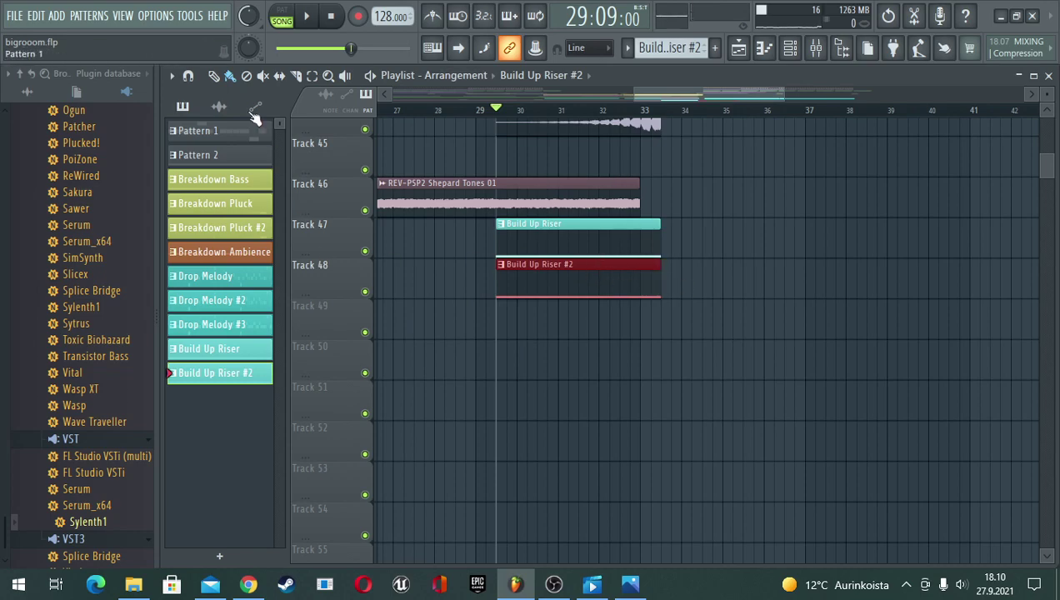
- Play Build Up Riser #2 in pattern mode and bring up its piano roll above the playlist
{"action": "left_click", "coordinate": [286, 18]}
{"action": "key", "text": "space"}
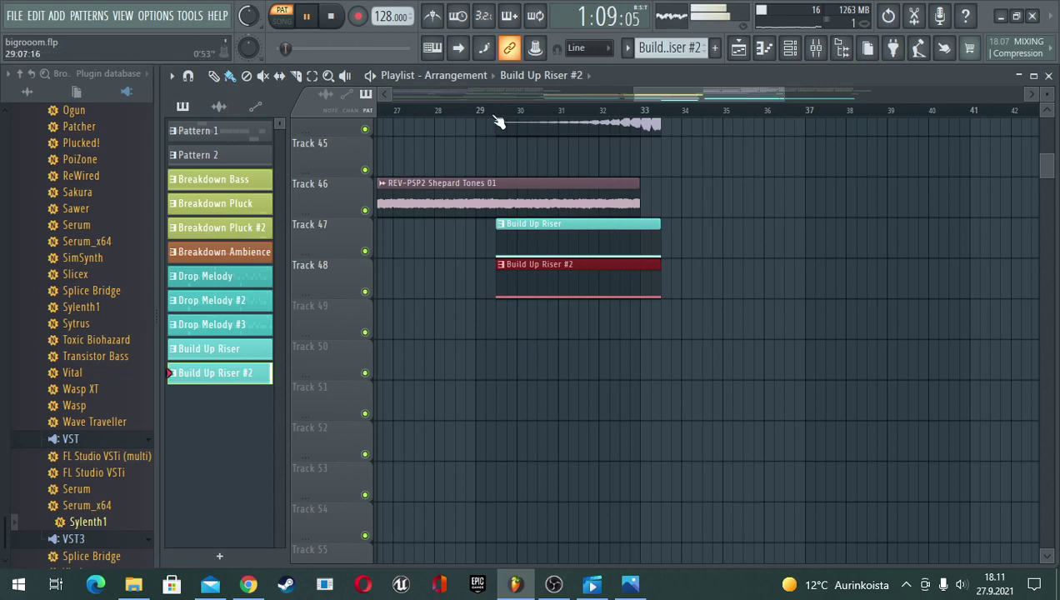
{"action": "key", "text": "space"}
{"action": "key", "text": "space"}
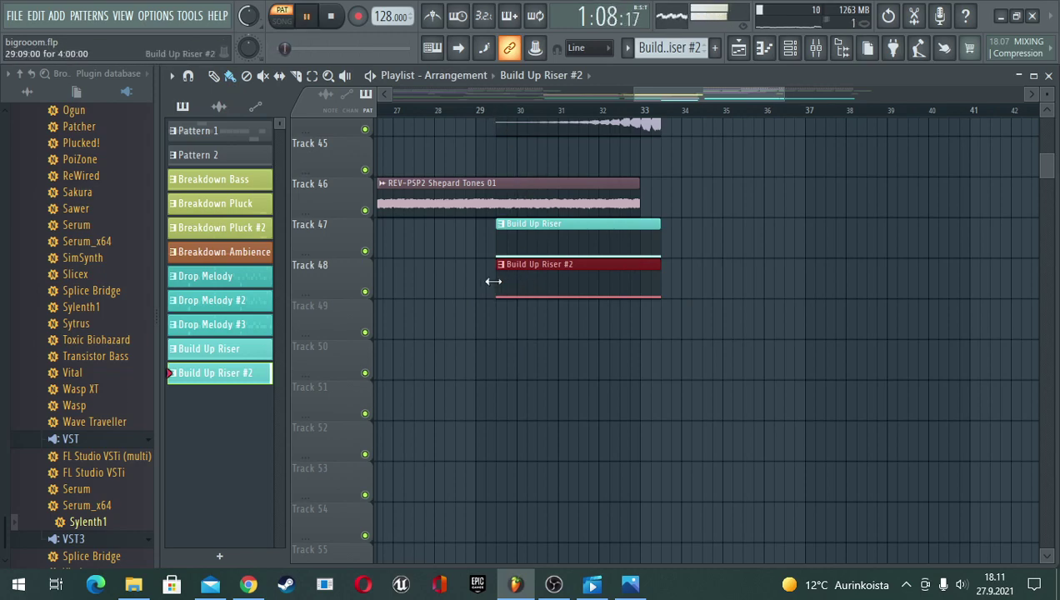
{"action": "left_click", "coordinate": [764, 48]}
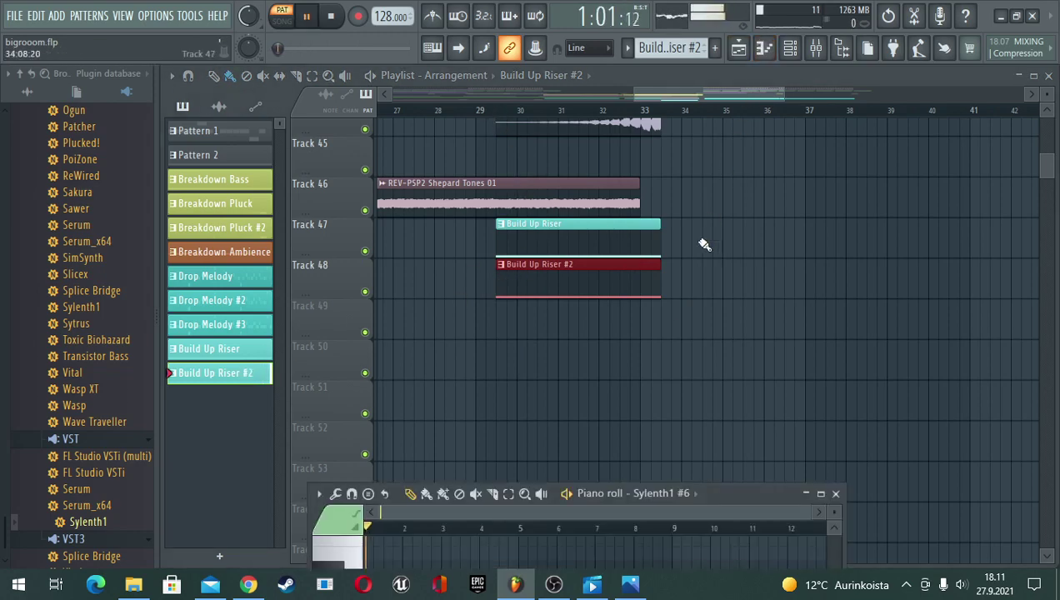
{"action": "left_click_drag", "start_coordinate": [704, 492], "coordinate": [718, 200]}
{"action": "key", "text": "space"}
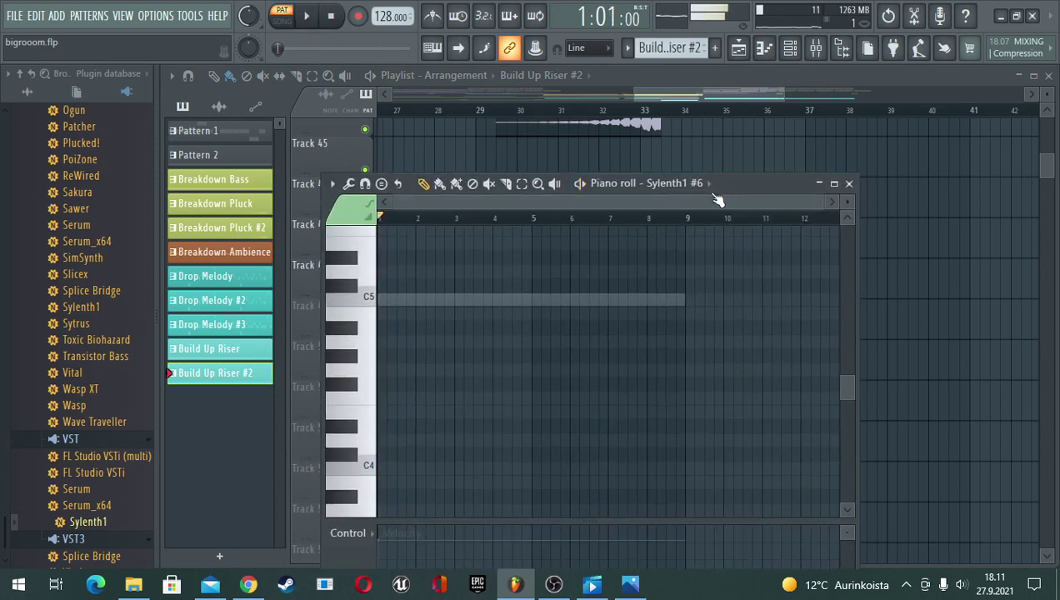
- Check the Sylenth1 #6 channel in the Build Up Riser #2 piano roll by targeting it and playing the pattern
{"action": "left_click", "coordinate": [708, 184]}
{"action": "left_click", "coordinate": [935, 291]}
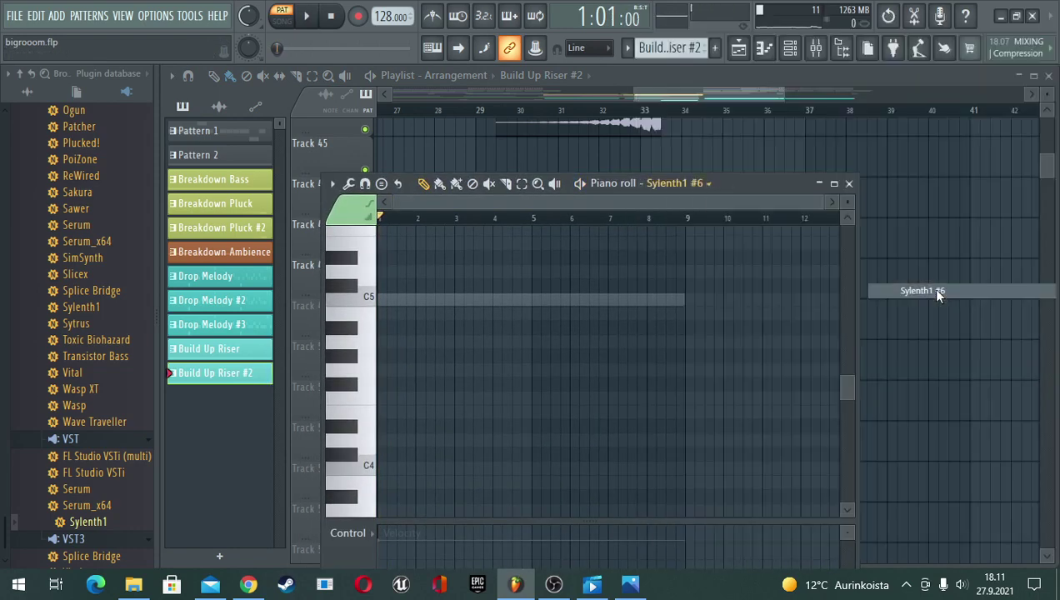
{"action": "key", "text": "space"}
{"action": "key", "text": "space"}
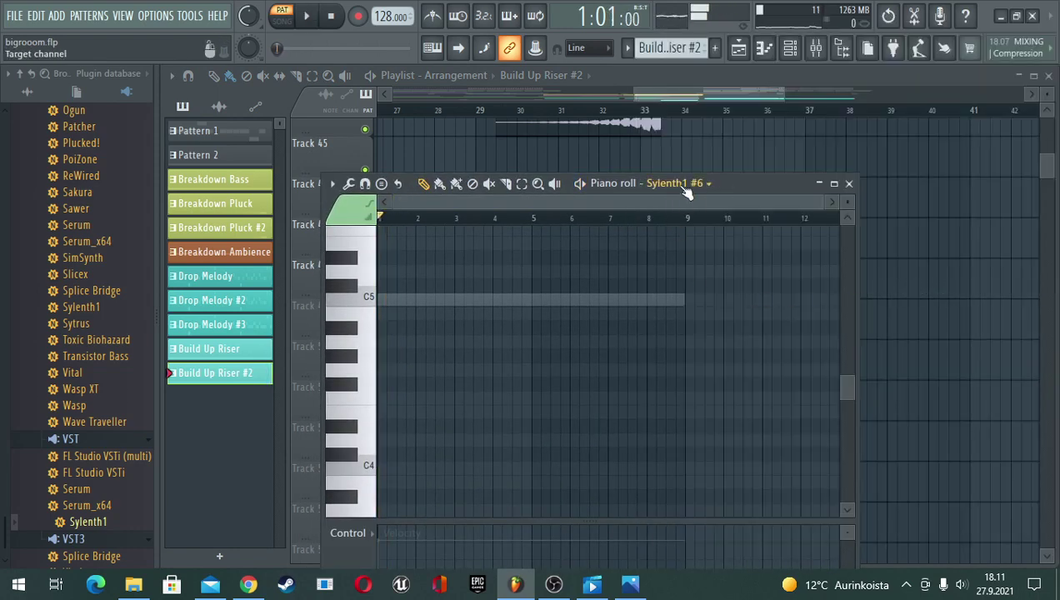
{"action": "left_click", "coordinate": [685, 190]}
{"action": "left_click", "coordinate": [941, 287]}
{"action": "key", "text": "space"}
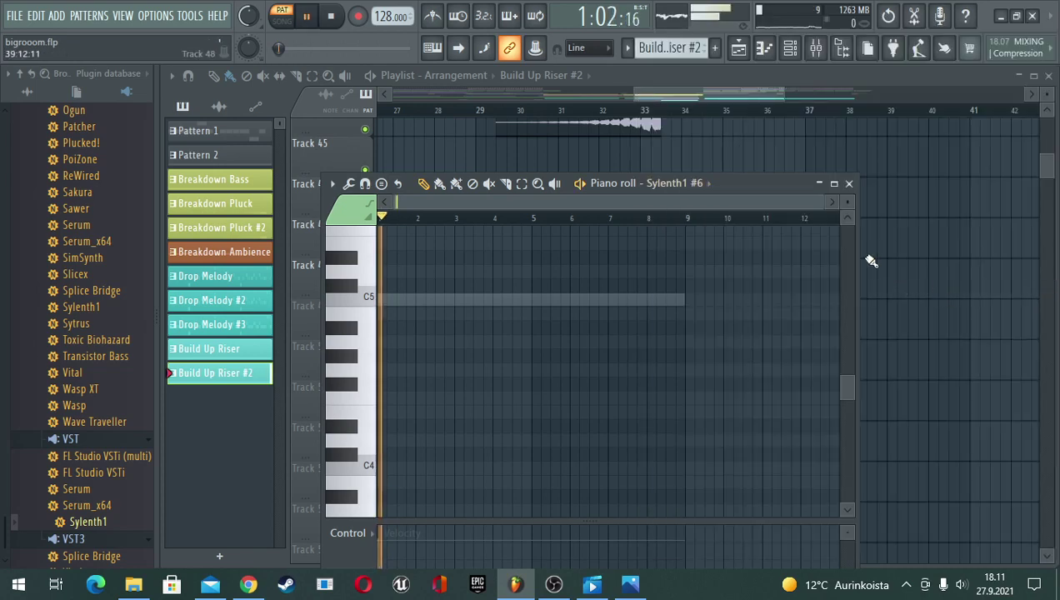
{"action": "key", "text": "space"}
{"action": "left_click", "coordinate": [685, 183]}
{"action": "left_click", "coordinate": [926, 292]}
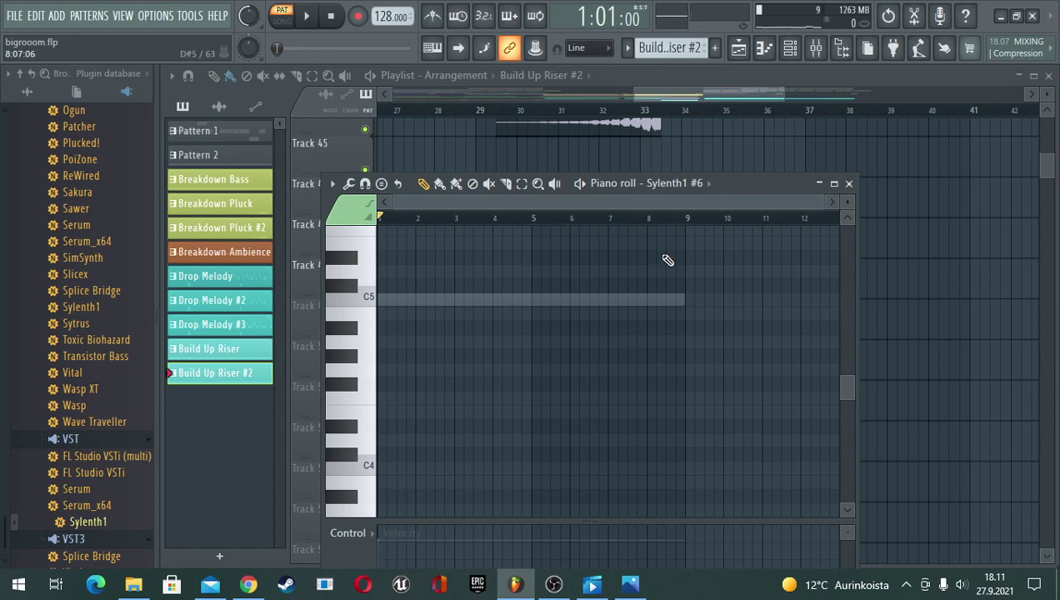
- Switch the piano roll to the Sylenth1 #5 channel's C5 note and listen to Build Up Riser #2
{"action": "double_click", "coordinate": [674, 301]}
{"action": "key", "text": "space"}
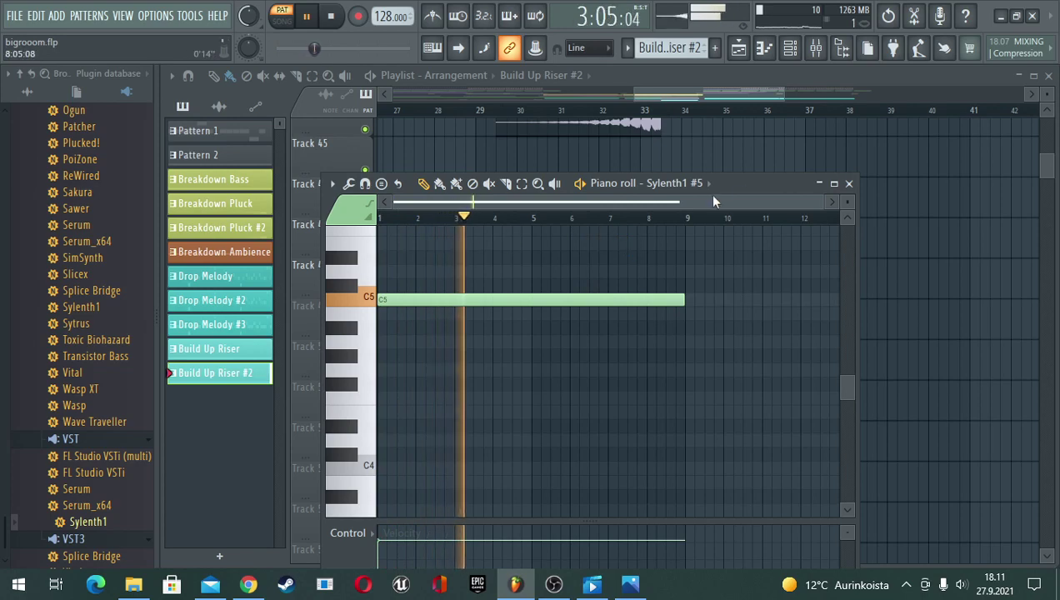
{"action": "left_click_drag", "start_coordinate": [753, 192], "coordinate": [856, 369]}
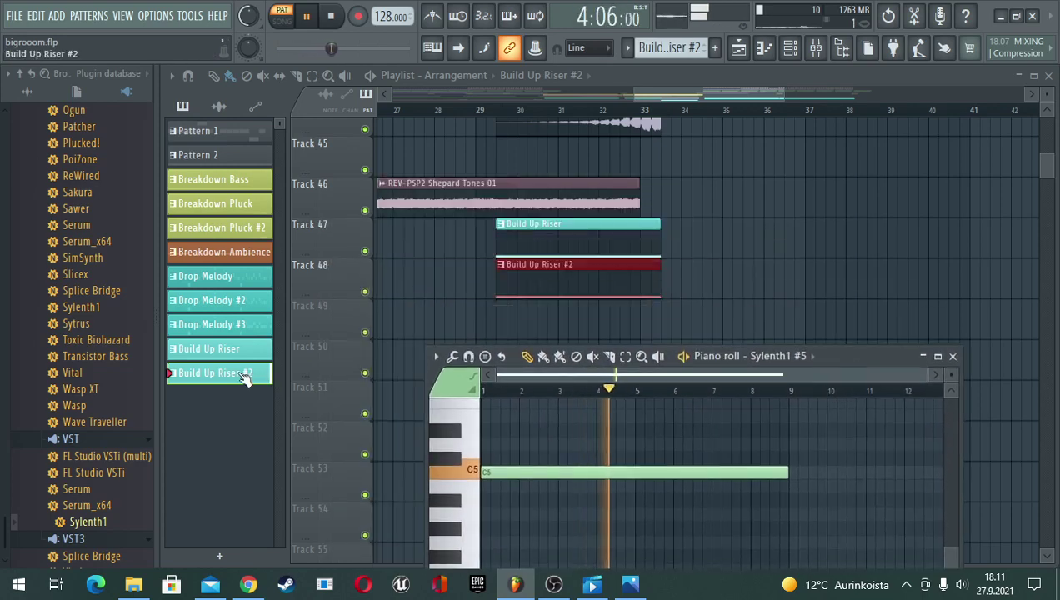
{"action": "key", "text": "space"}
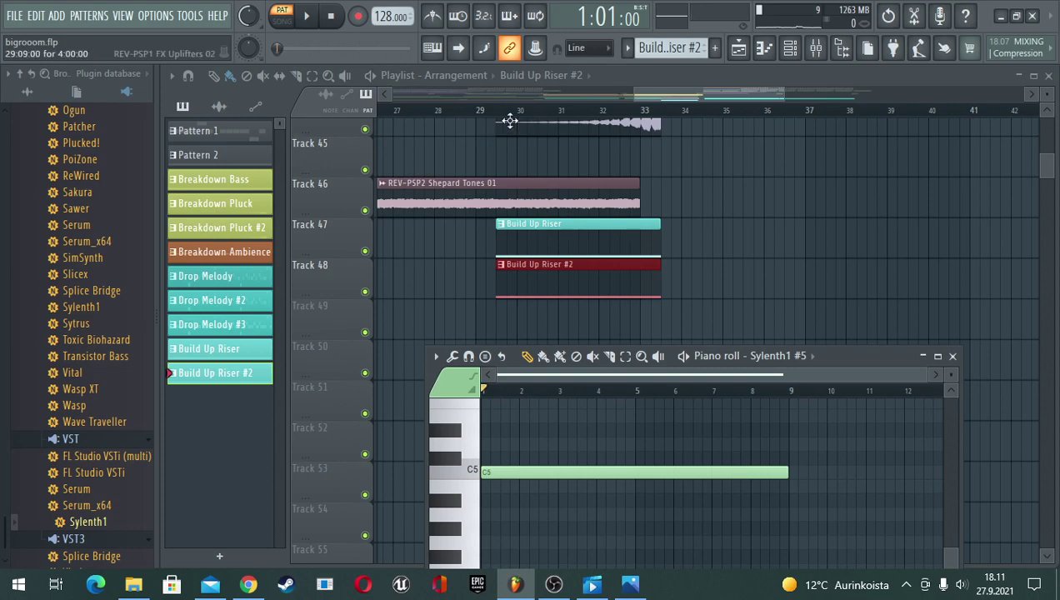
{"action": "key", "text": "space"}
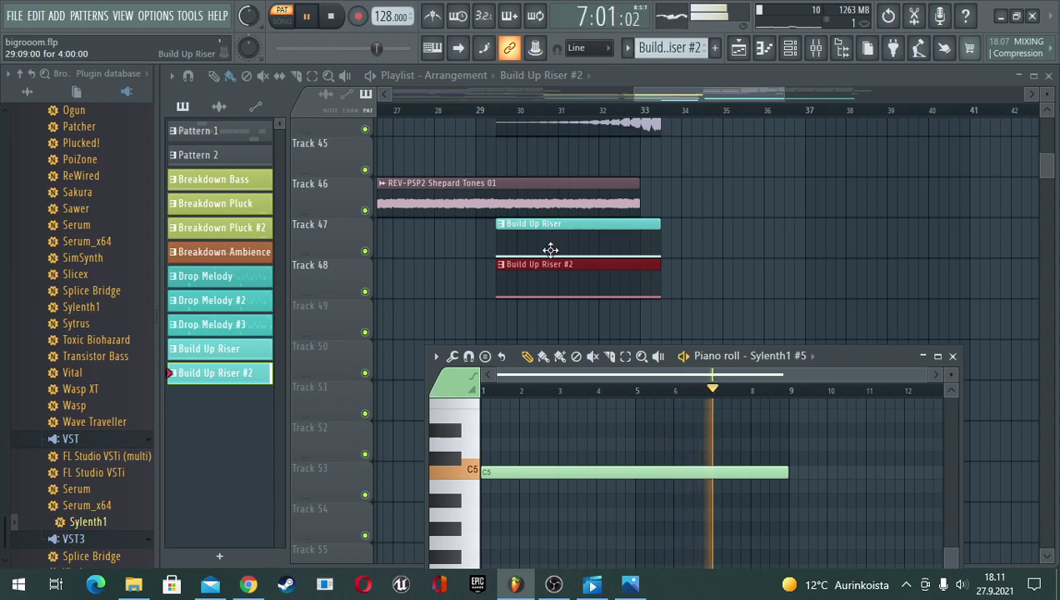
{"action": "key", "text": "space"}
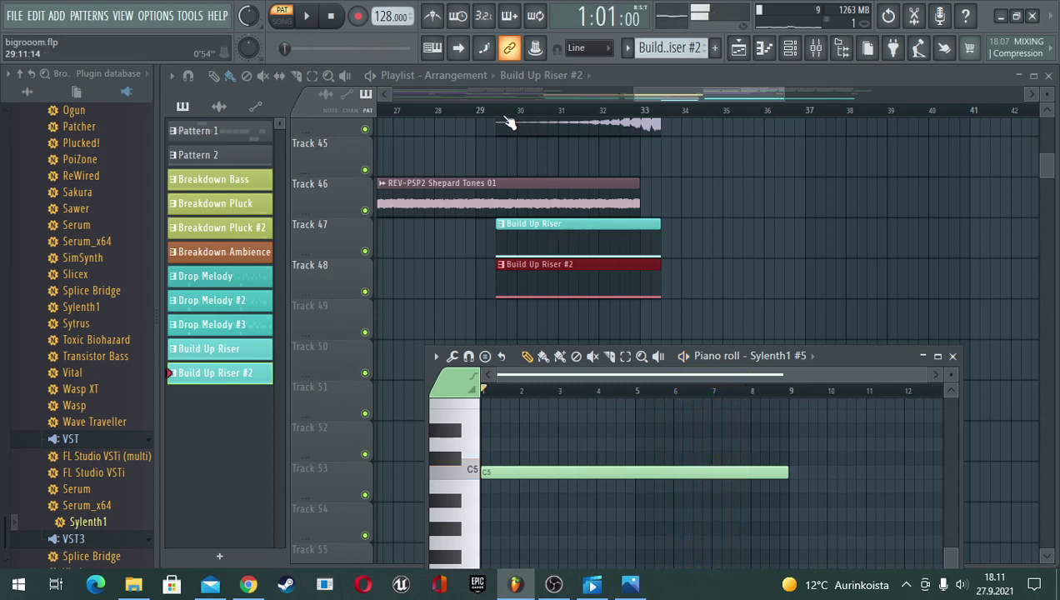
- Play the arrangement in song mode from 29:09:00 to hear the risers and select the Build Up Riser pattern
{"action": "left_click", "coordinate": [507, 112]}
{"action": "key", "text": "space"}
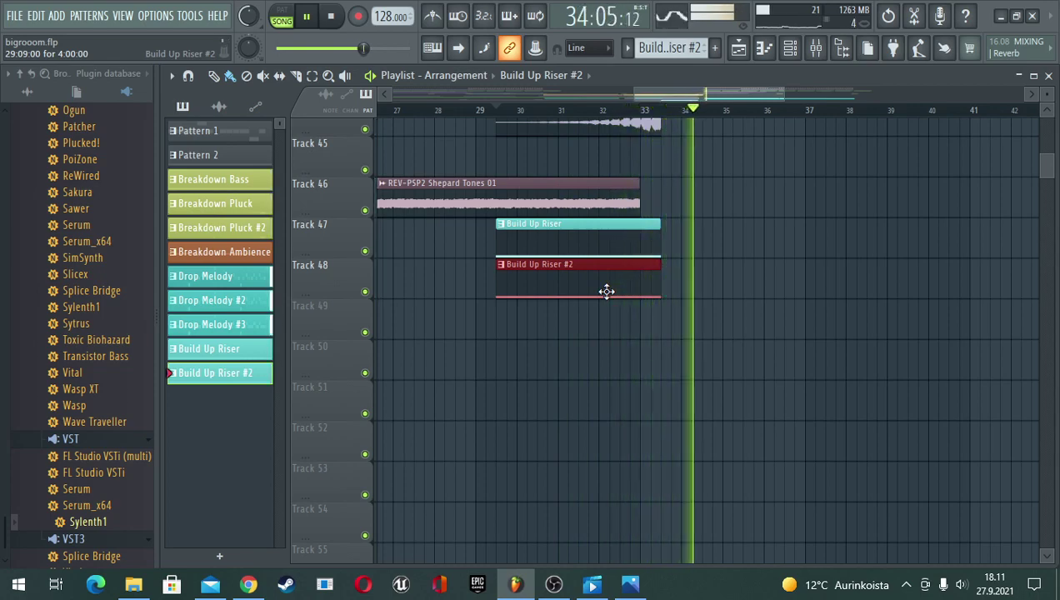
{"action": "left_click", "coordinate": [542, 231]}
{"action": "key", "text": "space"}
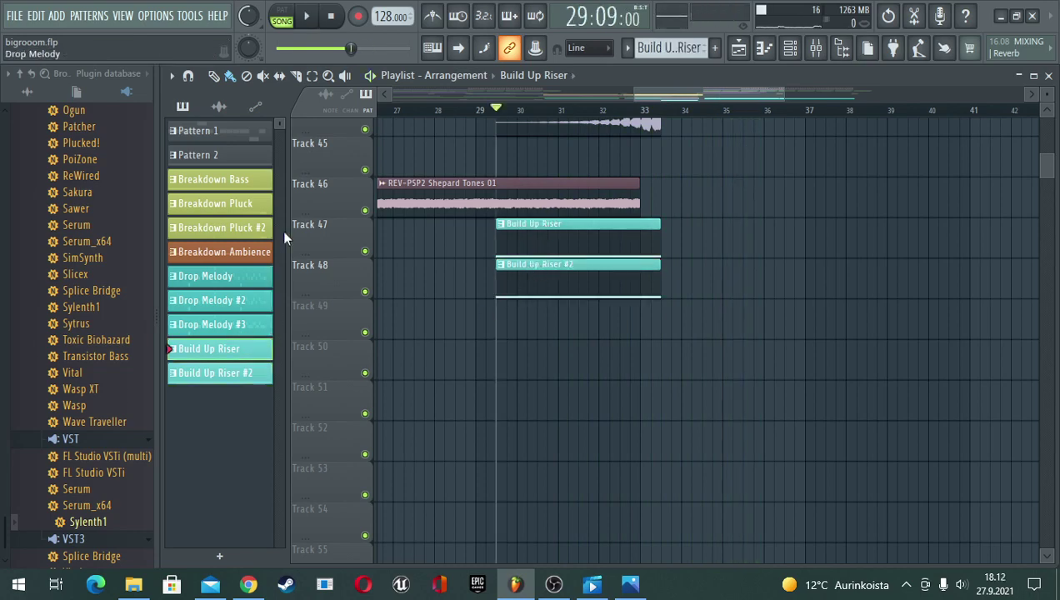
- Compare Build Up Riser with Build Up Riser #2 in pattern mode and open the latter's piano roll
{"action": "left_click", "coordinate": [283, 20]}
{"action": "key", "text": "space"}
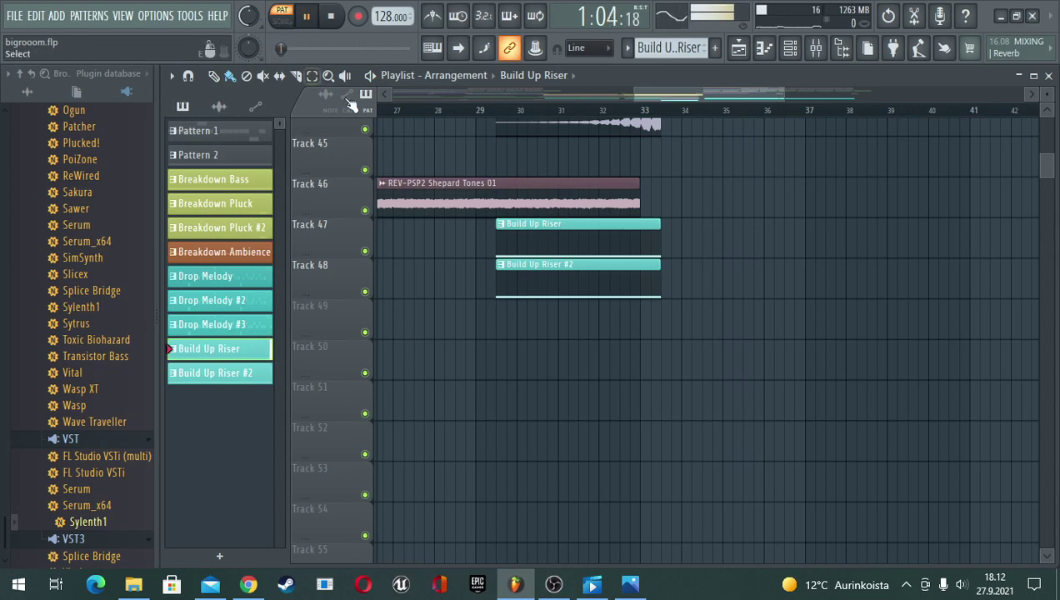
{"action": "left_click", "coordinate": [532, 269]}
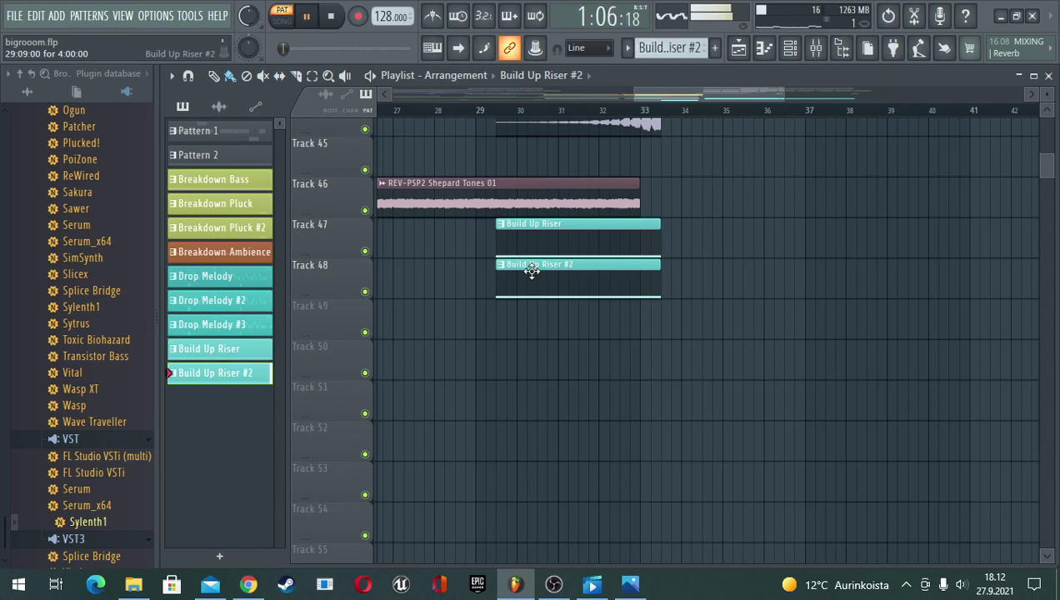
{"action": "double_click", "coordinate": [559, 267]}
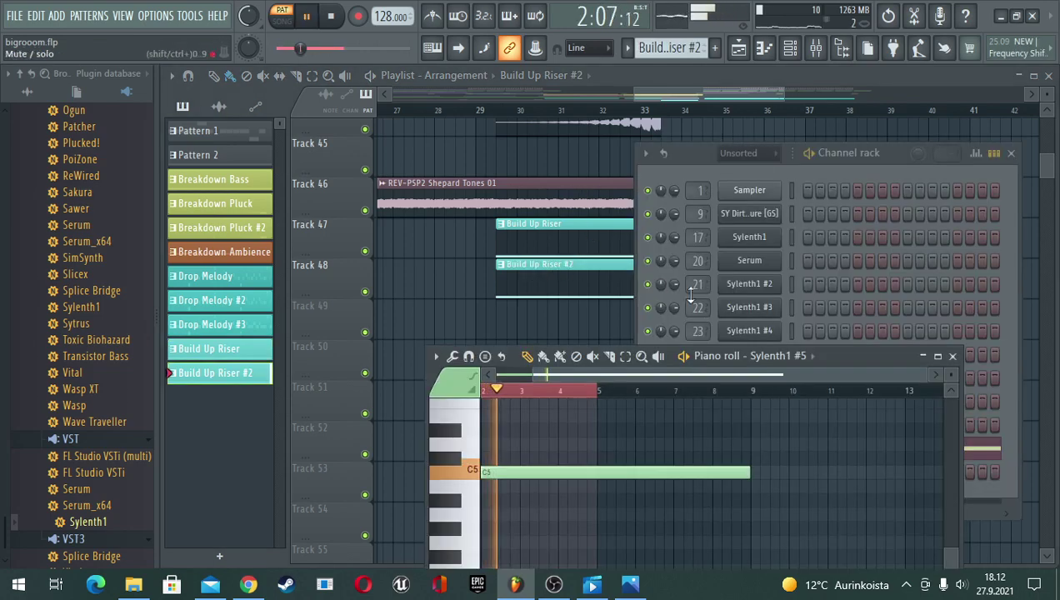
{"action": "key", "text": "space"}
- Check Sylenth1 #6 in the piano roll, return to Sylenth1 #5, clear the time selection and play the pattern
{"action": "left_click", "coordinate": [795, 355]}
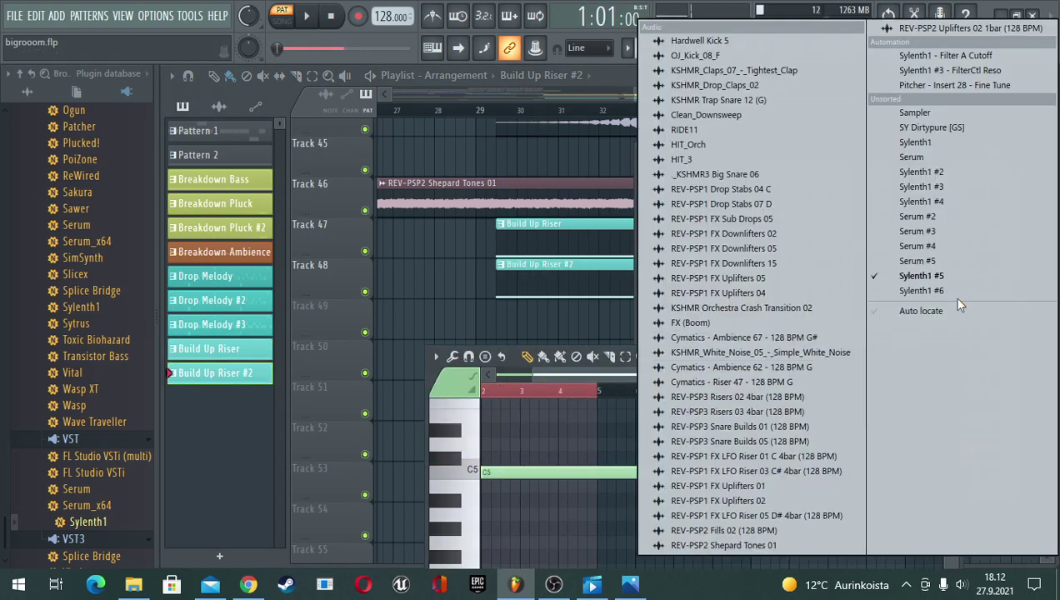
{"action": "left_click", "coordinate": [935, 290]}
{"action": "left_click_drag", "start_coordinate": [831, 357], "coordinate": [817, 202]}
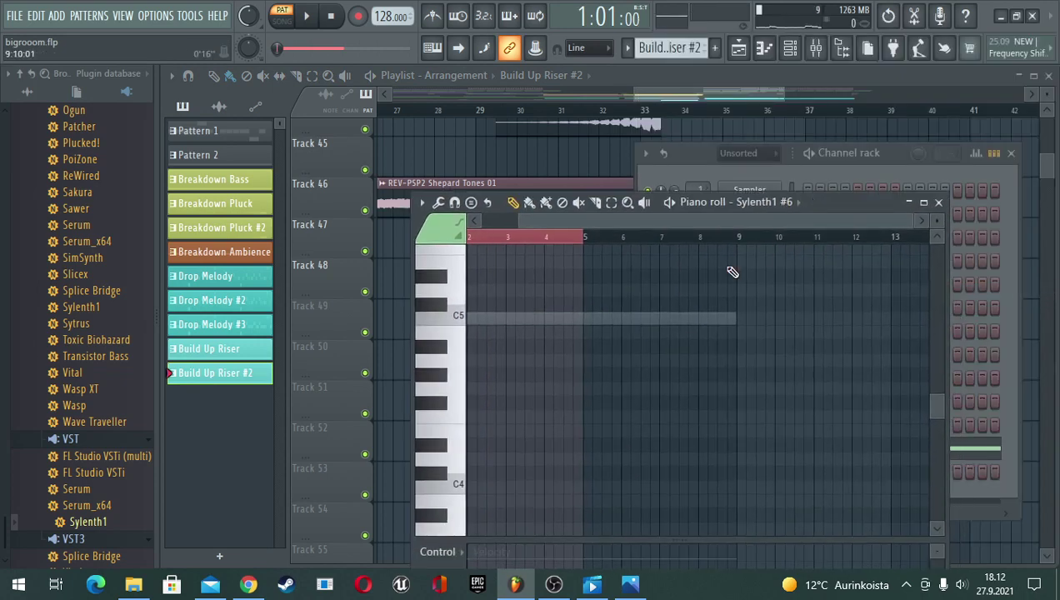
{"action": "double_click", "coordinate": [672, 317]}
{"action": "left_click_drag", "start_coordinate": [586, 238], "coordinate": [432, 253]}
{"action": "key", "text": "space"}
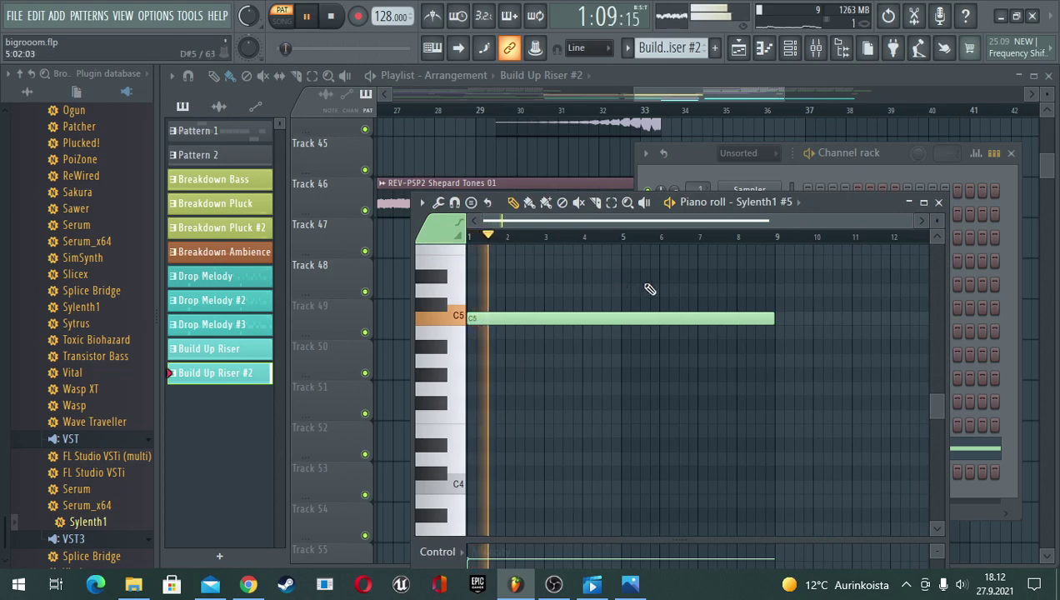
- Stop playback, open Sylenth1 #5 and audition its FX presets backward from 047 Rise Up to 042 Down Fall
{"action": "key", "text": "space"}
{"action": "left_click", "coordinate": [734, 201]}
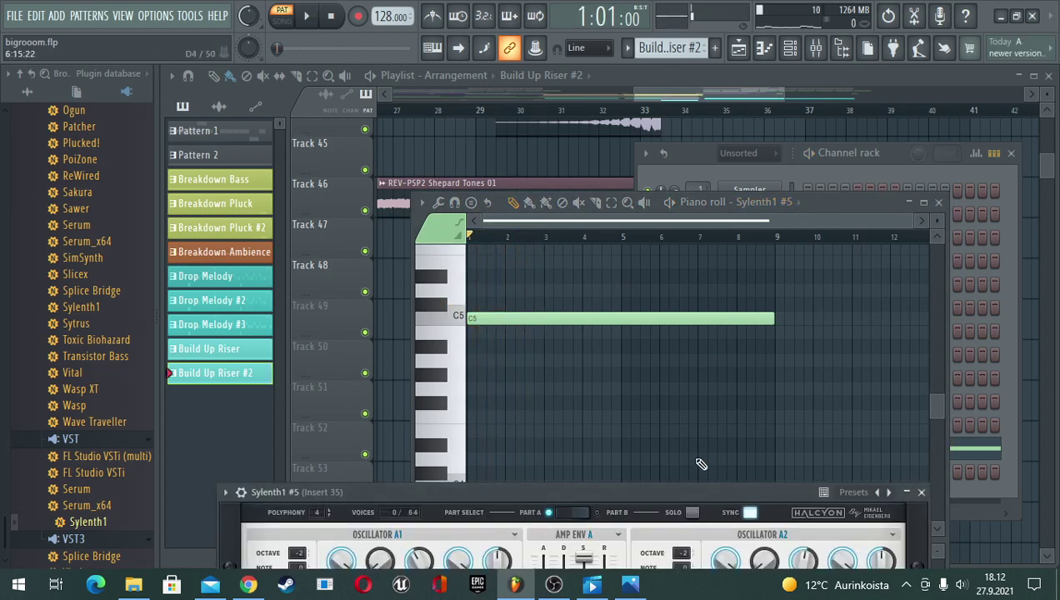
{"action": "left_click_drag", "start_coordinate": [693, 490], "coordinate": [698, 90]}
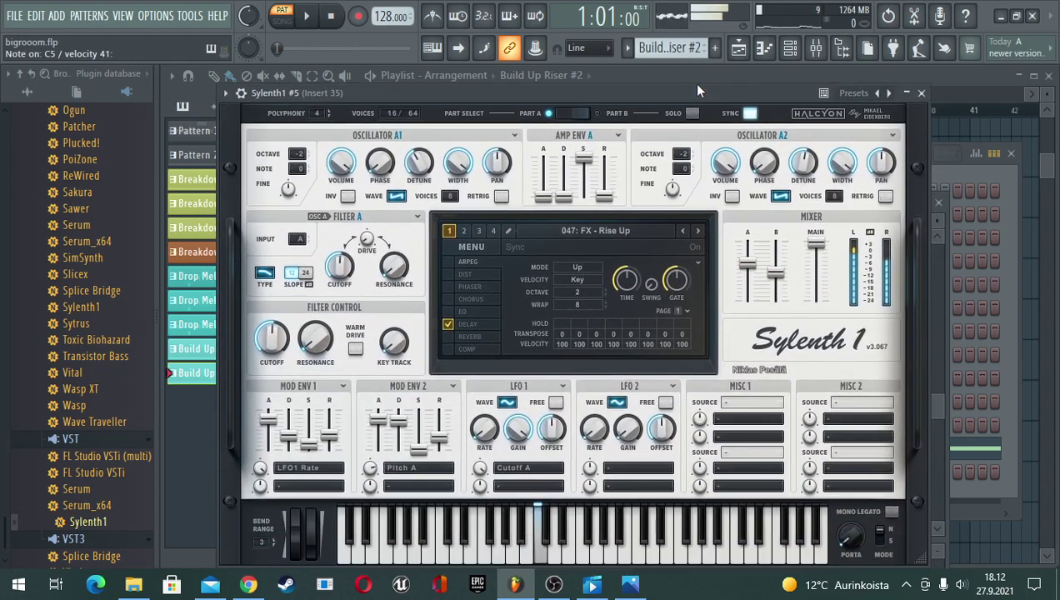
{"action": "left_click", "coordinate": [684, 231]}
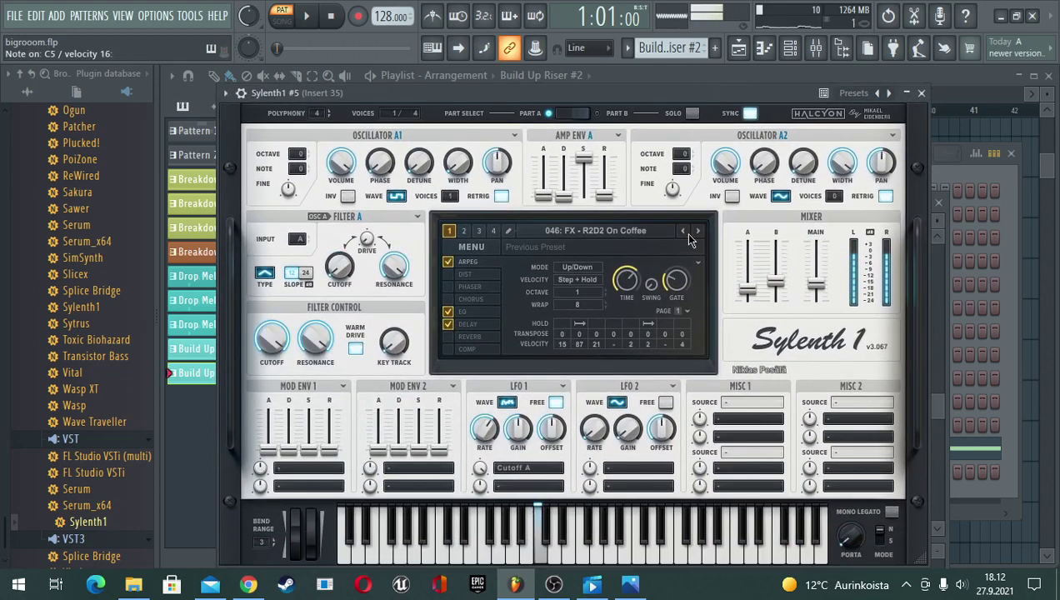
{"action": "left_click", "coordinate": [684, 232]}
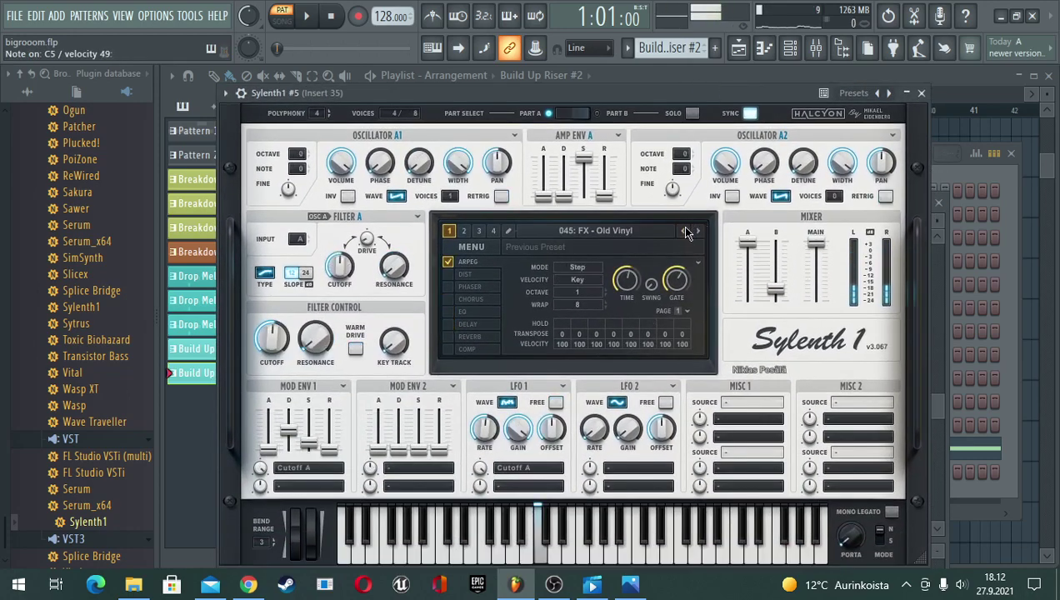
{"action": "left_click", "coordinate": [685, 232]}
{"action": "left_click", "coordinate": [685, 232]}
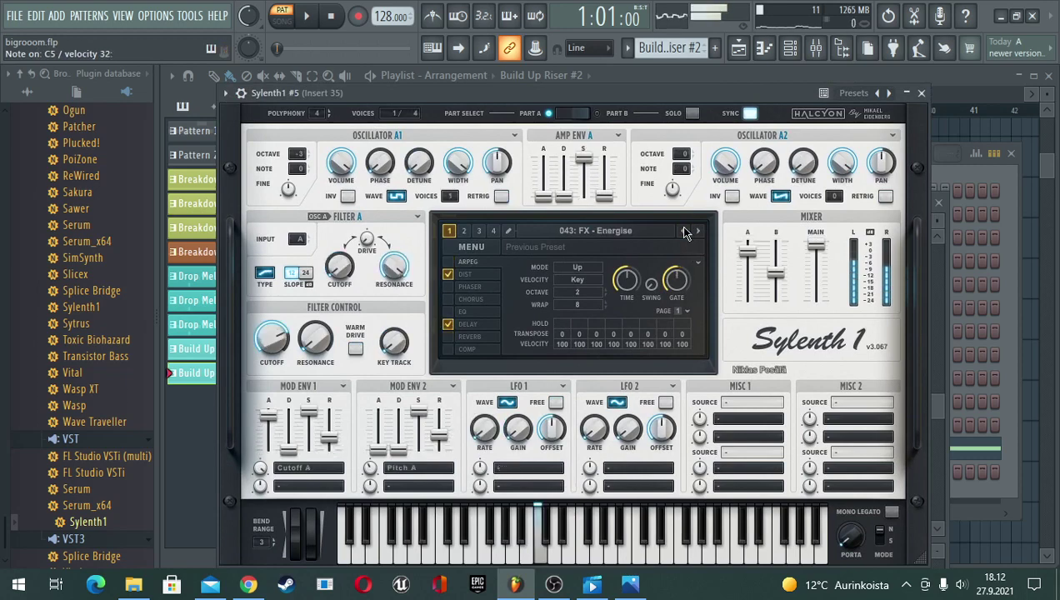
{"action": "left_click", "coordinate": [684, 232]}
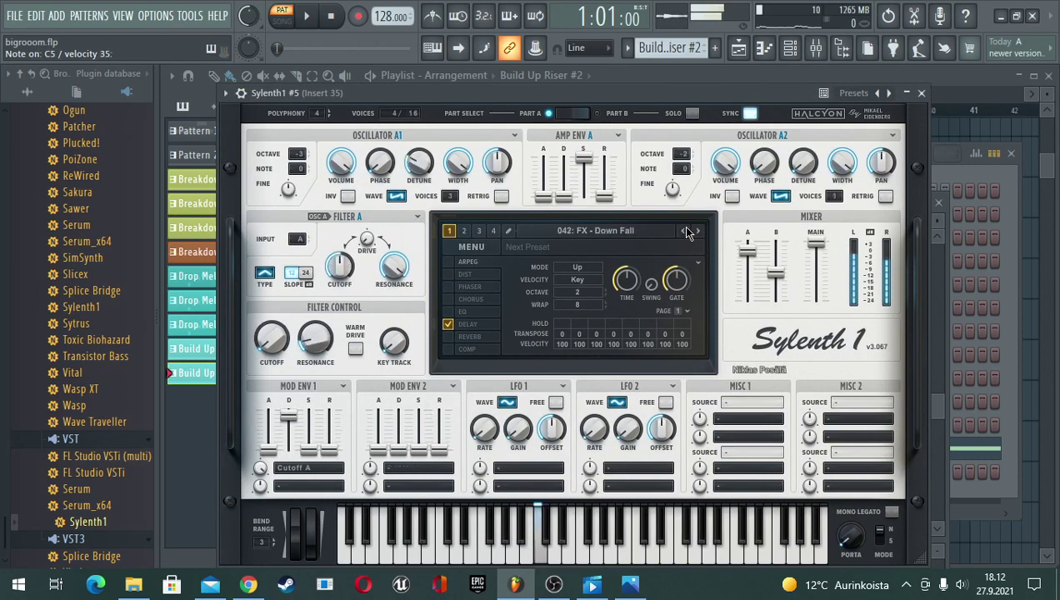
- Audition the Sylenth1 #5 presets forward from 042 FX - Down Fall to 051 FX - Whitenoise Uplifter
{"action": "left_click", "coordinate": [698, 232]}
{"action": "left_click", "coordinate": [698, 232]}
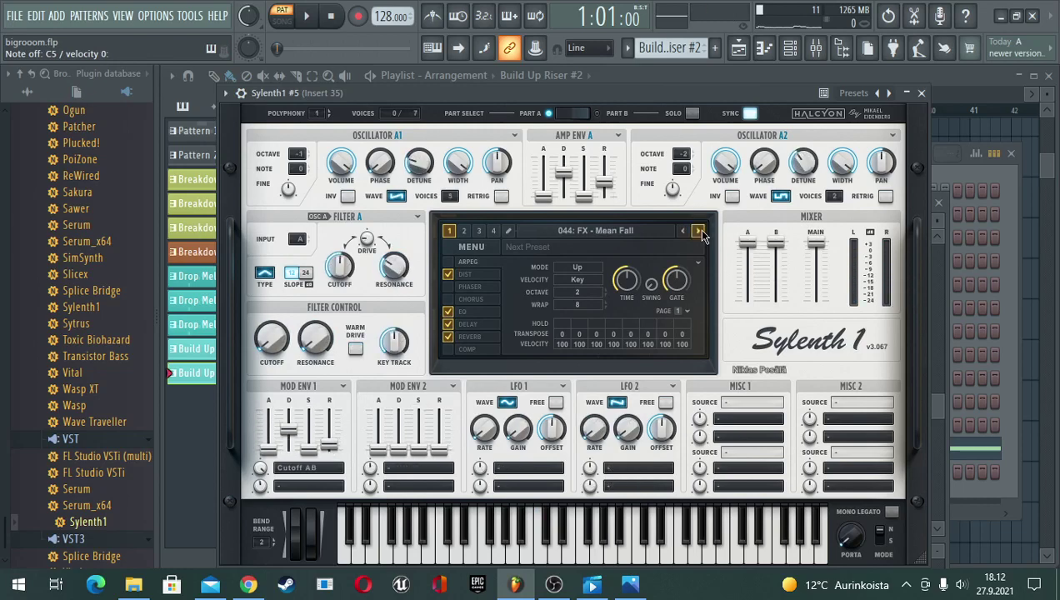
{"action": "left_click", "coordinate": [698, 232]}
{"action": "left_click", "coordinate": [698, 232]}
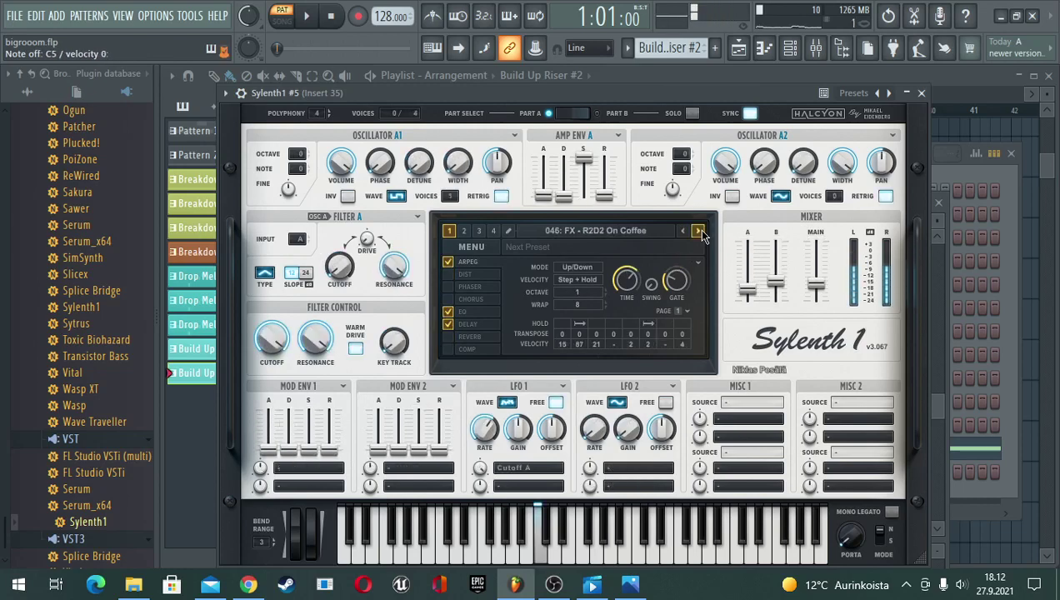
{"action": "left_click", "coordinate": [698, 231]}
{"action": "left_click", "coordinate": [699, 232]}
{"action": "left_click", "coordinate": [699, 231]}
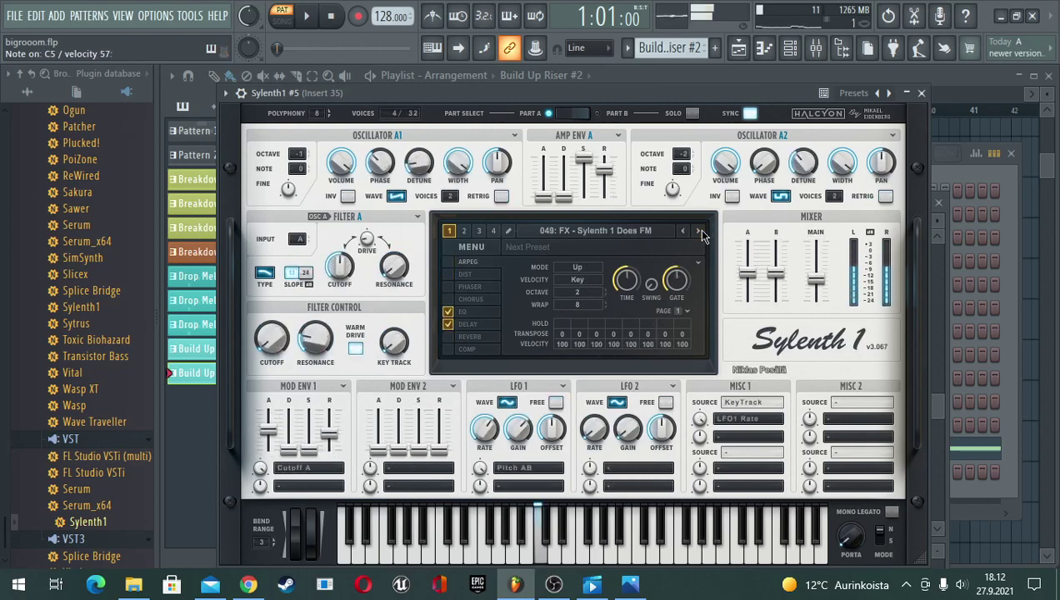
{"action": "left_click", "coordinate": [698, 232]}
{"action": "left_click", "coordinate": [698, 232]}
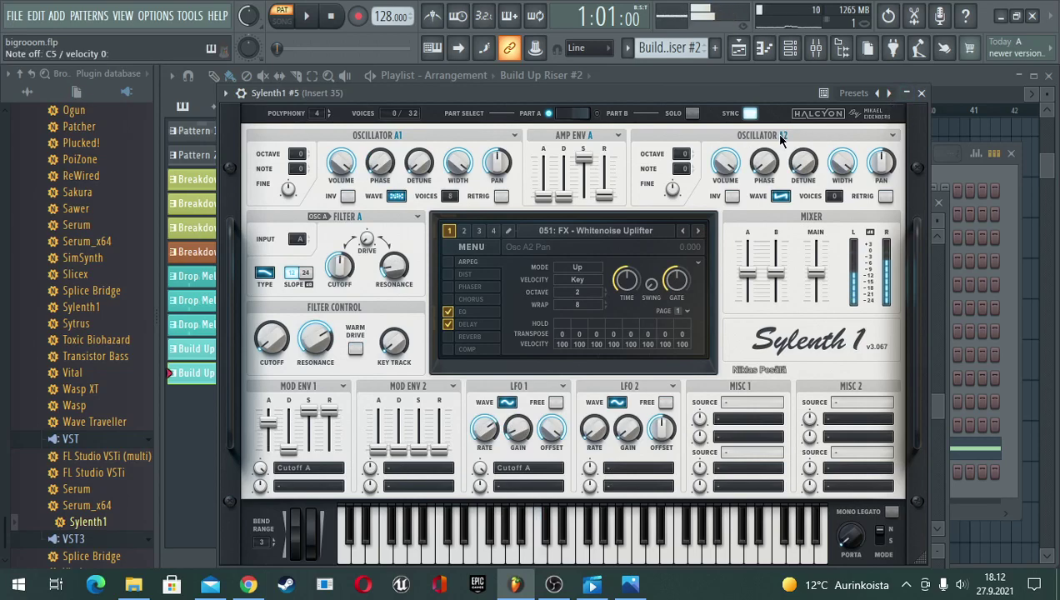
- Load the custom bank FactoryBank4 into Sylenth1 #5
{"action": "left_click", "coordinate": [483, 247]}
{"action": "mouse_move", "coordinate": [550, 277]}
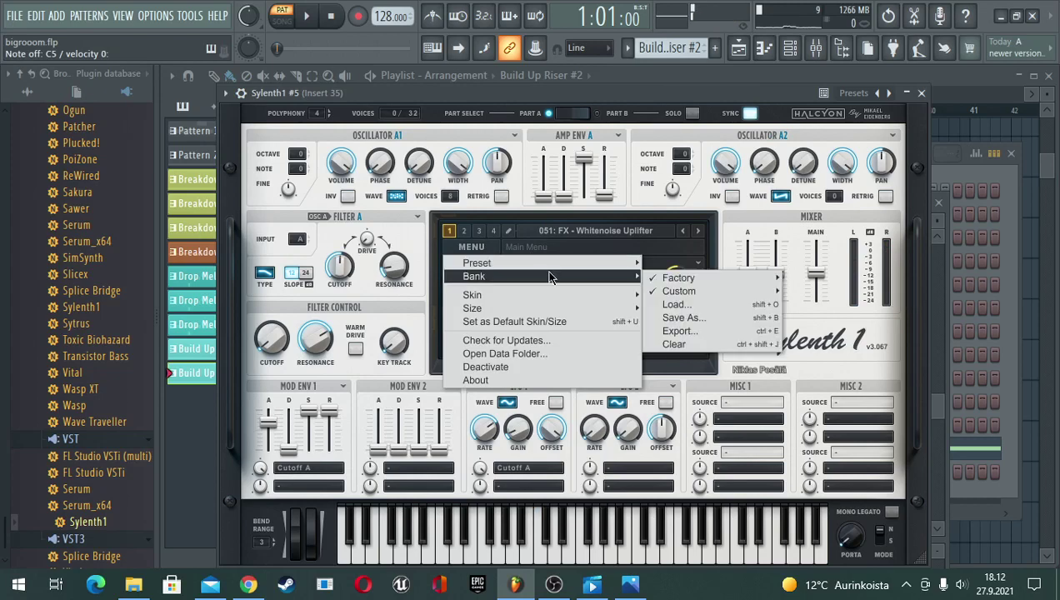
{"action": "mouse_move", "coordinate": [677, 294]}
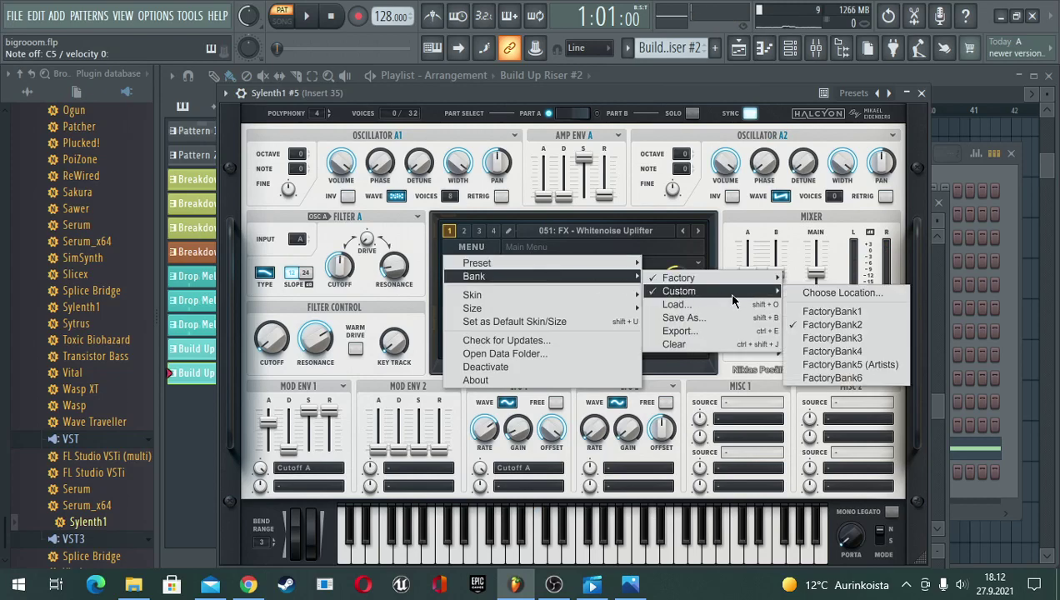
{"action": "left_click", "coordinate": [814, 354]}
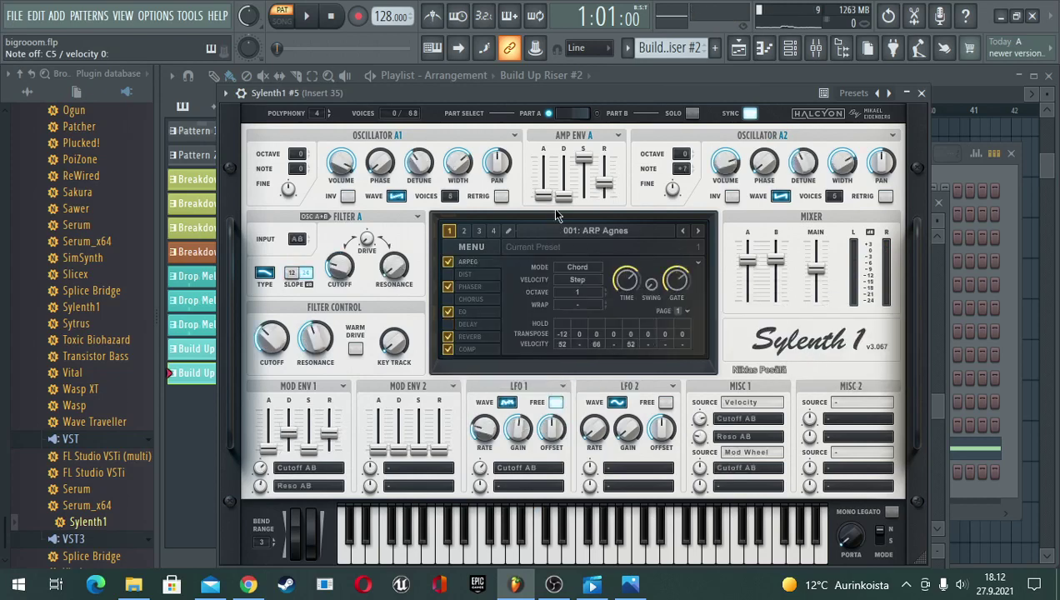
- Load the custom bank FactoryBank5 (Artists) into Sylenth1 #5 and choose preset 097: BS Sub Bass [FTAMPA]
{"action": "left_click", "coordinate": [490, 255]}
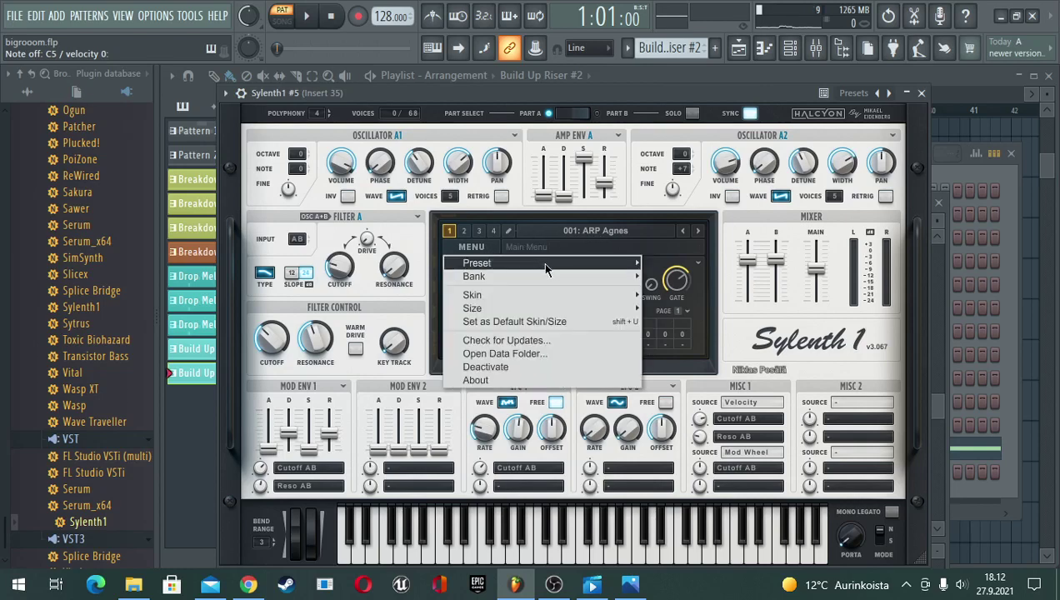
{"action": "mouse_move", "coordinate": [567, 275]}
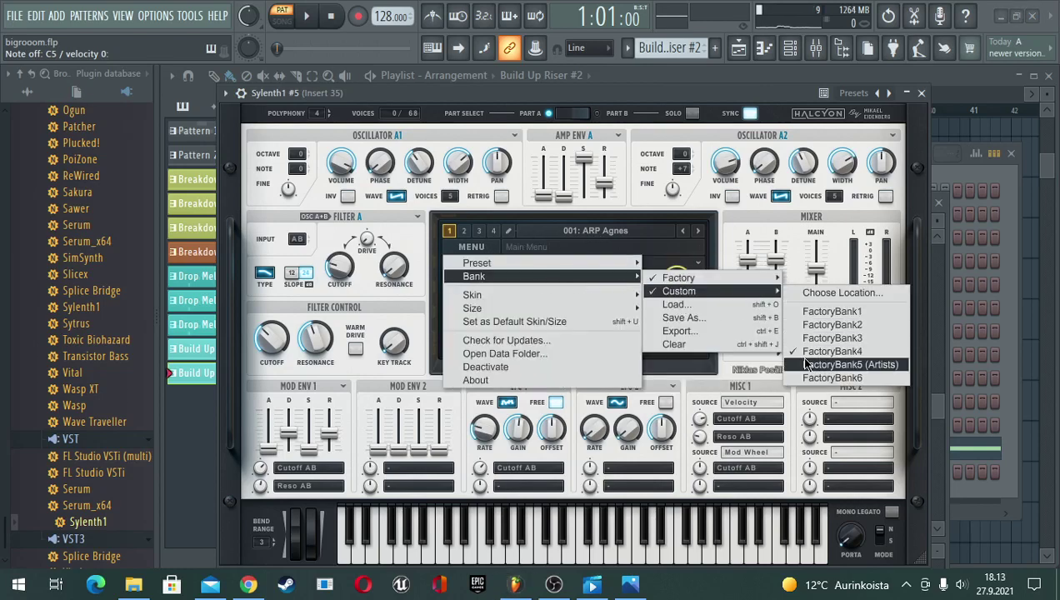
{"action": "left_click", "coordinate": [821, 364]}
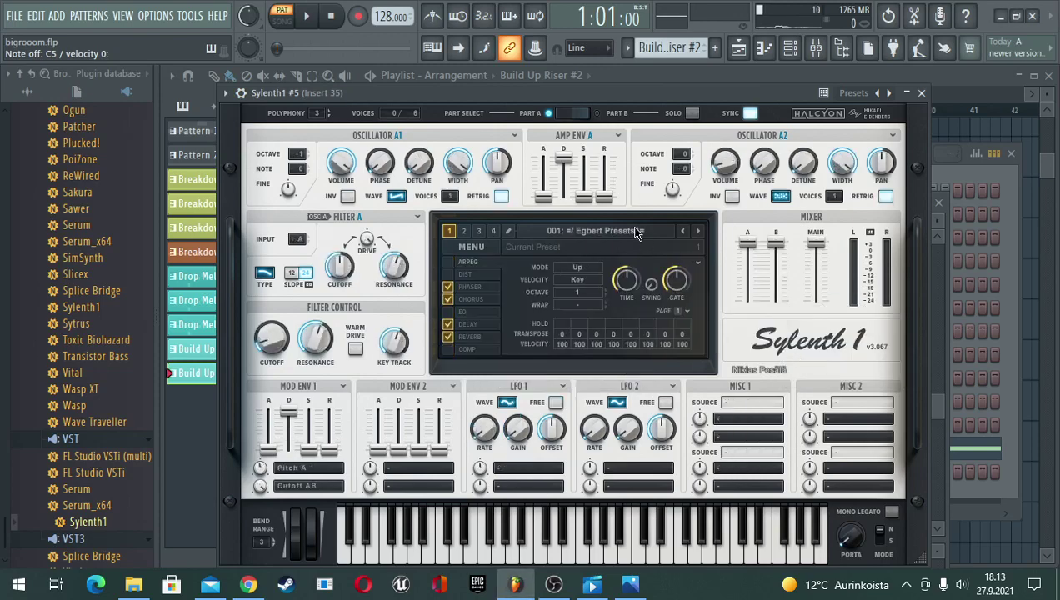
{"action": "left_click", "coordinate": [635, 233]}
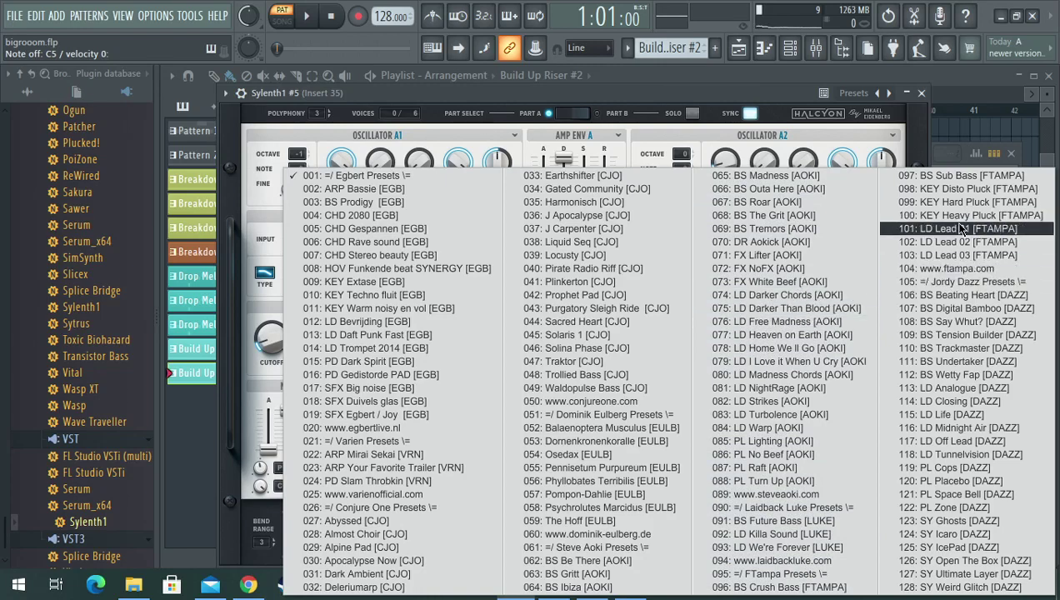
{"action": "left_click", "coordinate": [974, 176]}
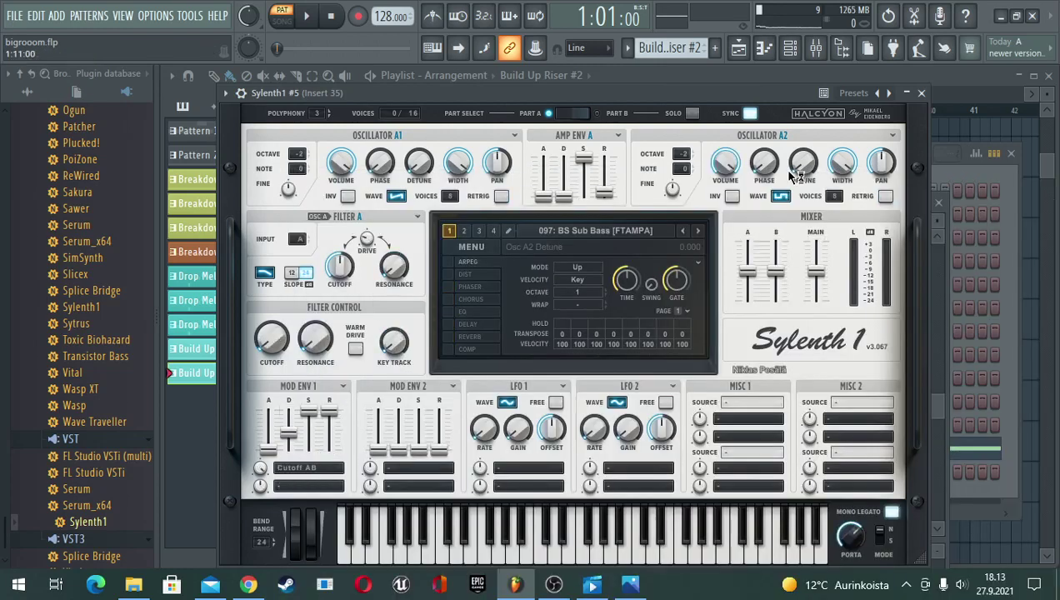
- Audition the following FactoryBank5 presets one by one, from 098: KEY Disto Pluck [FTAMPA] through 105: =/ Jordy Dazz Presets \=
{"action": "left_click", "coordinate": [698, 230]}
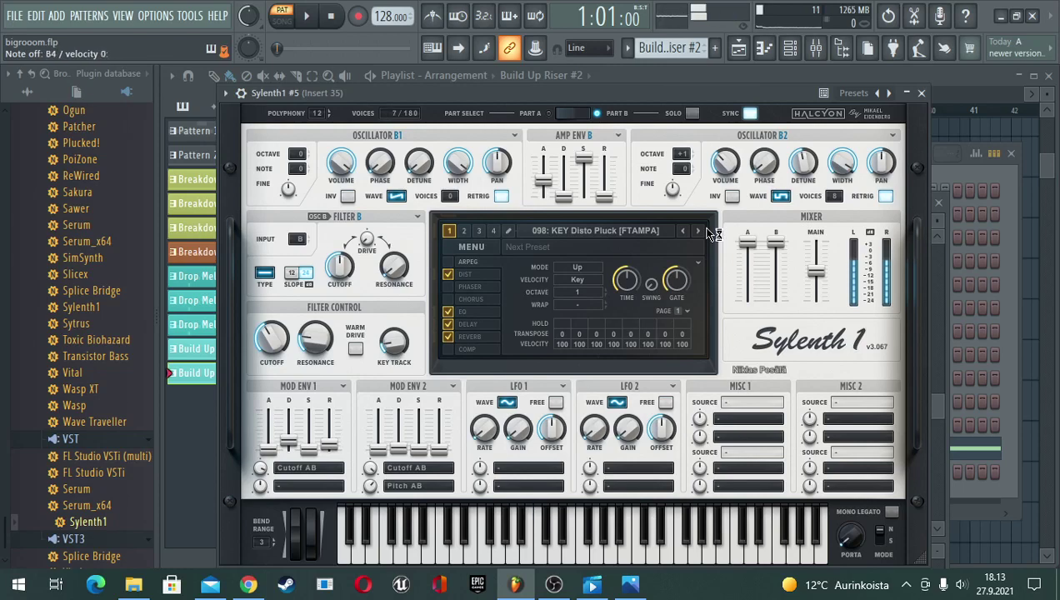
{"action": "left_click", "coordinate": [707, 230]}
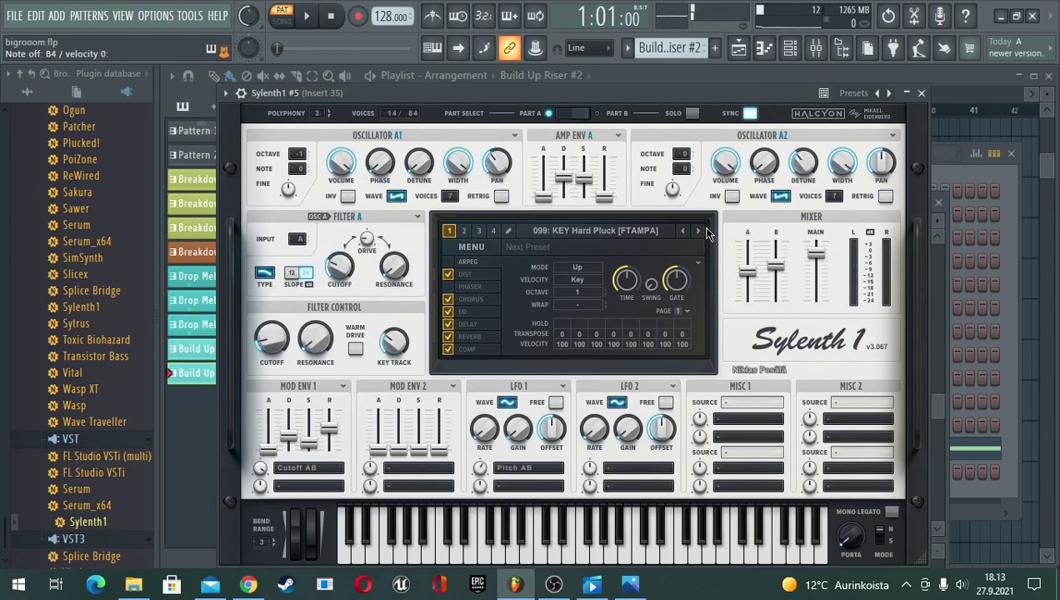
{"action": "left_click", "coordinate": [705, 231]}
{"action": "left_click", "coordinate": [700, 232]}
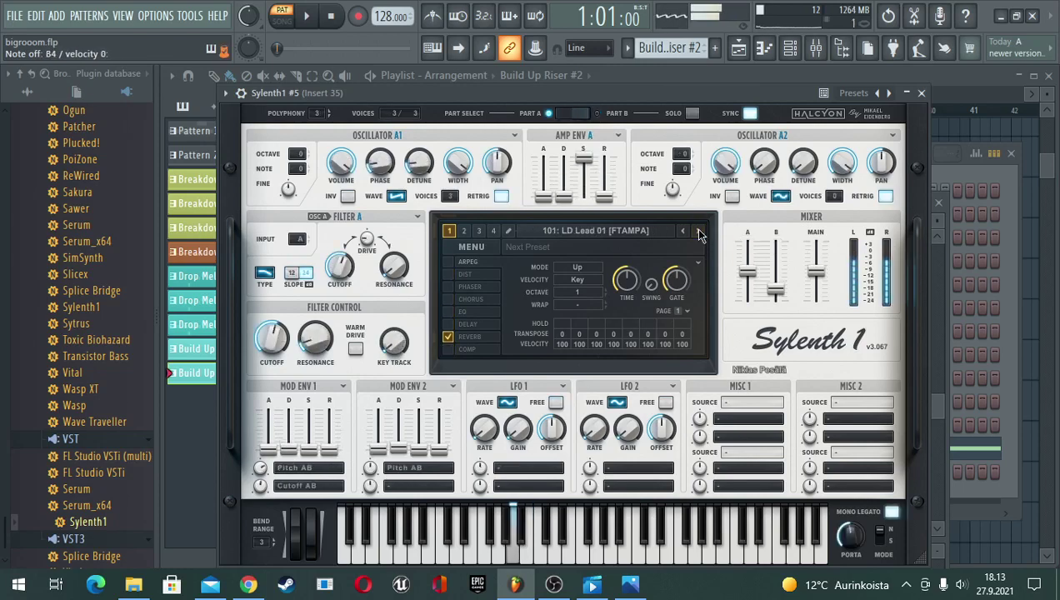
{"action": "left_click", "coordinate": [700, 232]}
{"action": "left_click", "coordinate": [700, 232]}
{"action": "left_click", "coordinate": [700, 232]}
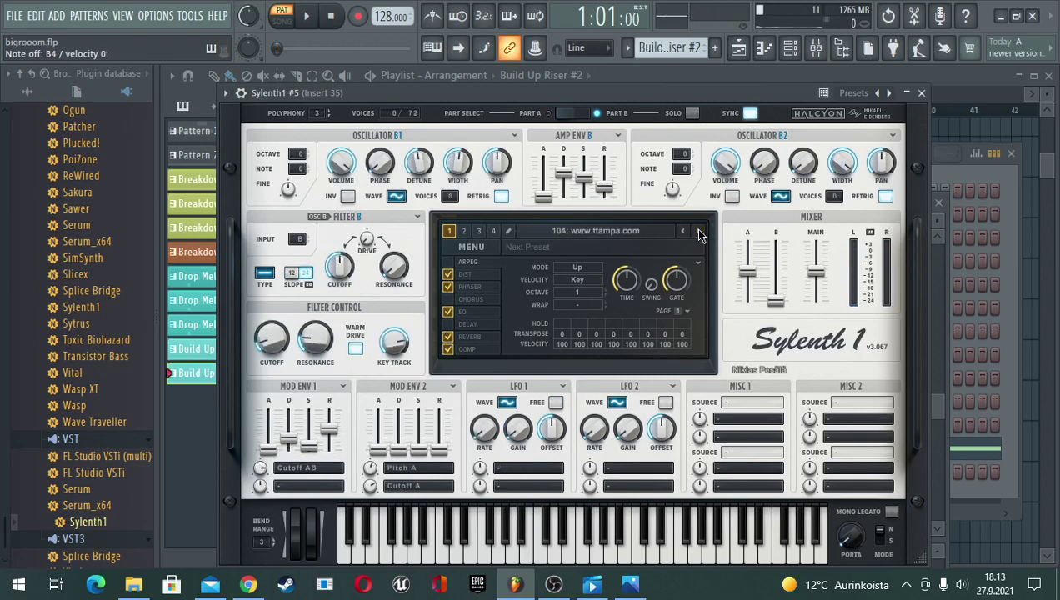
{"action": "left_click", "coordinate": [700, 231]}
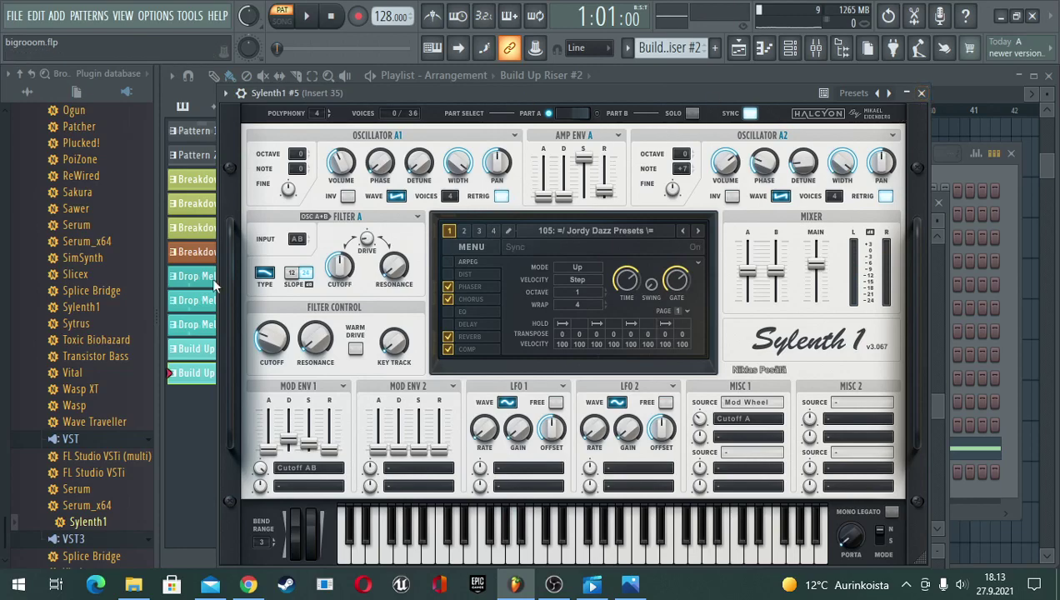
- Close Sylenth1 #5, replace that channel's instrument with Serum while keeping its C5 note, and try the FX fall-in [GS] preset
{"action": "left_click", "coordinate": [921, 94]}
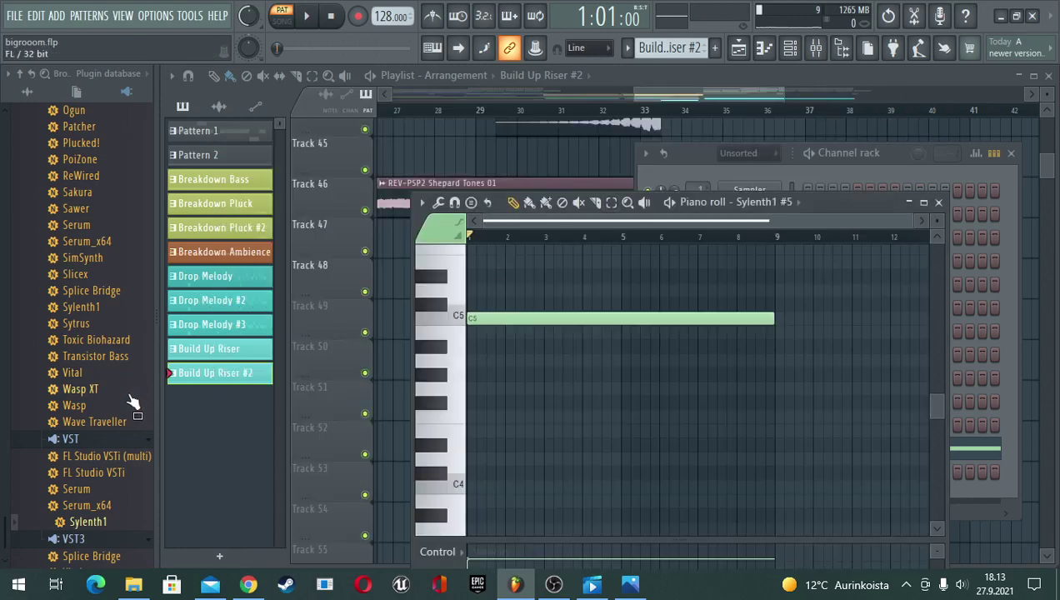
{"action": "left_click_drag", "start_coordinate": [95, 490], "coordinate": [576, 321]}
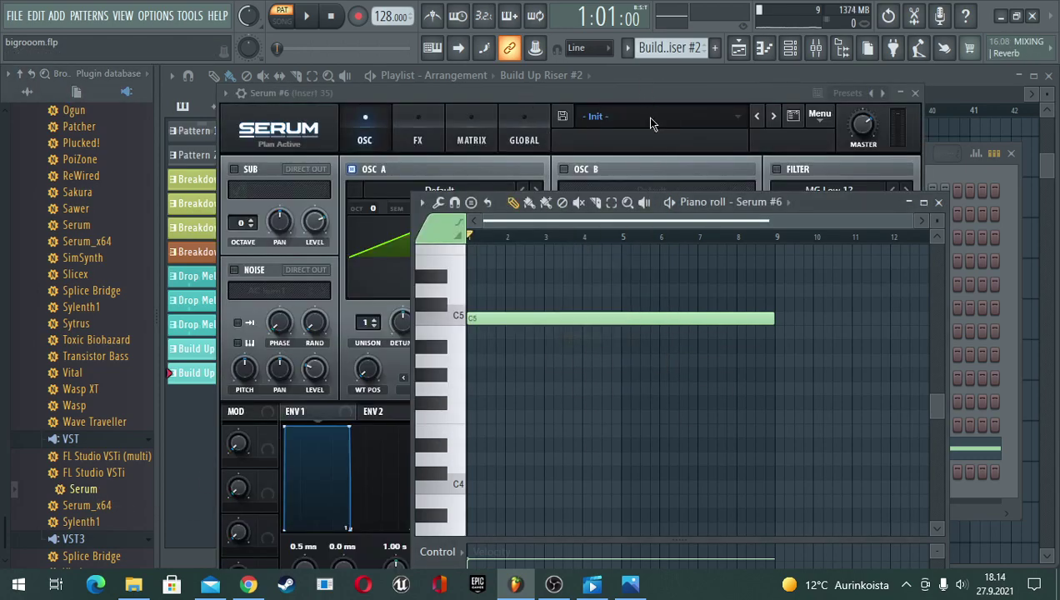
{"action": "left_click", "coordinate": [650, 123]}
{"action": "mouse_move", "coordinate": [642, 170]}
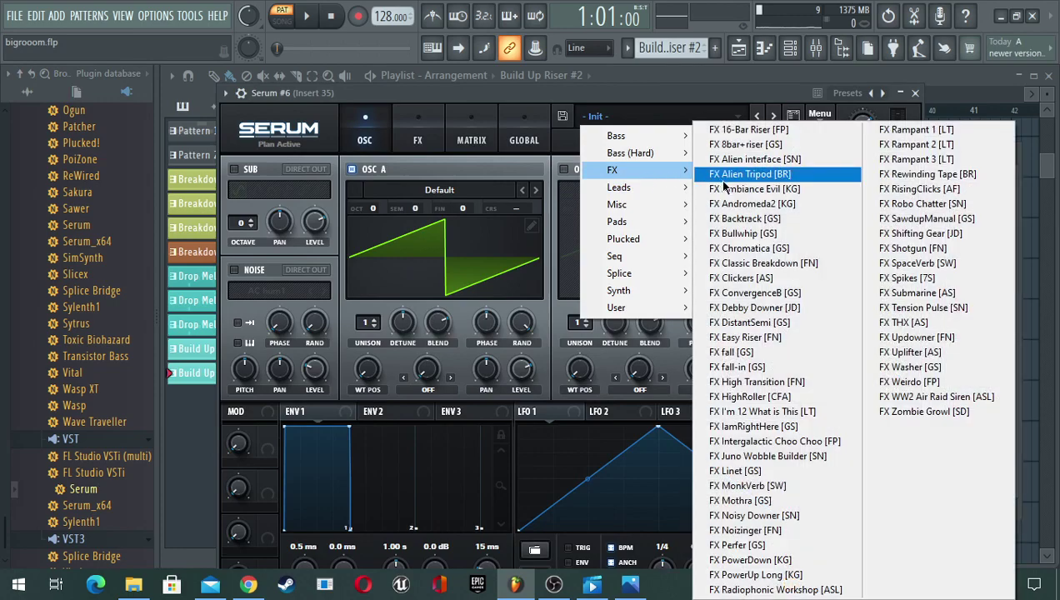
{"action": "left_click", "coordinate": [737, 367]}
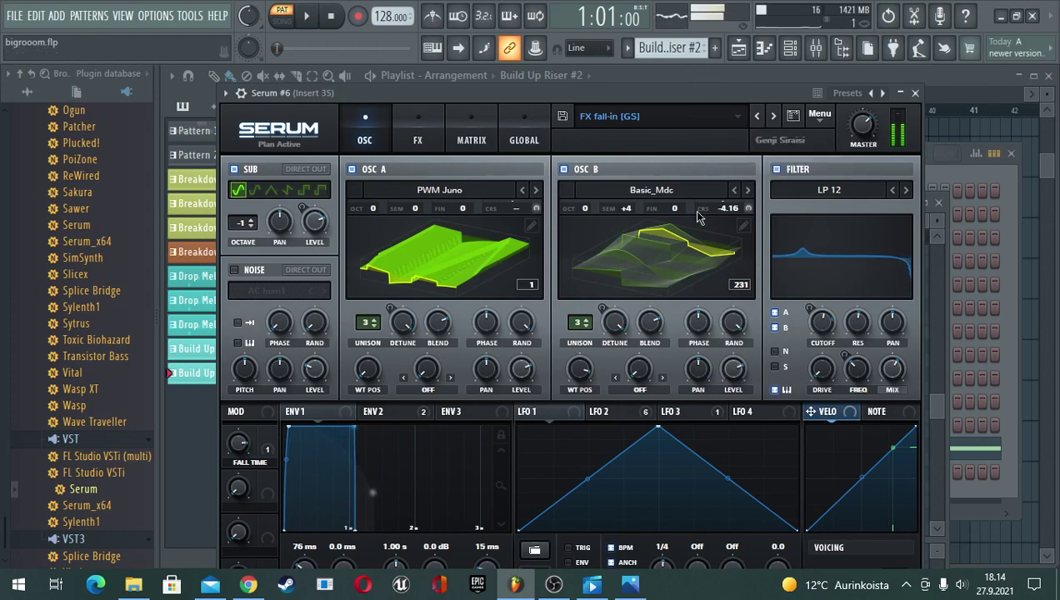
- Load the FX 8bar+riser [GS] preset in Serum #6 and minimise the plugin window
{"action": "left_click", "coordinate": [651, 117]}
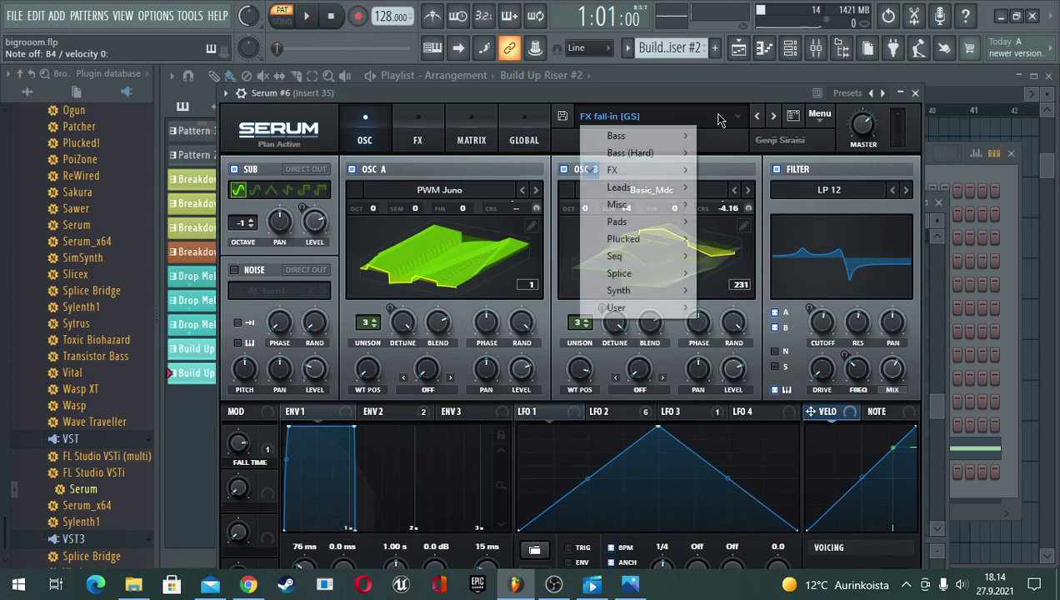
{"action": "mouse_move", "coordinate": [631, 178]}
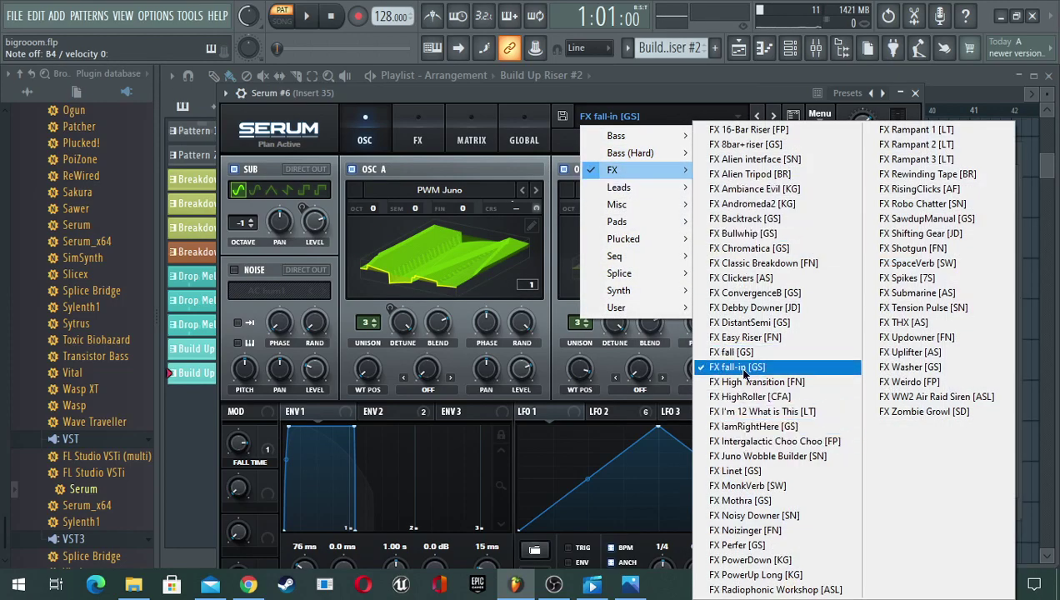
{"action": "left_click", "coordinate": [727, 148]}
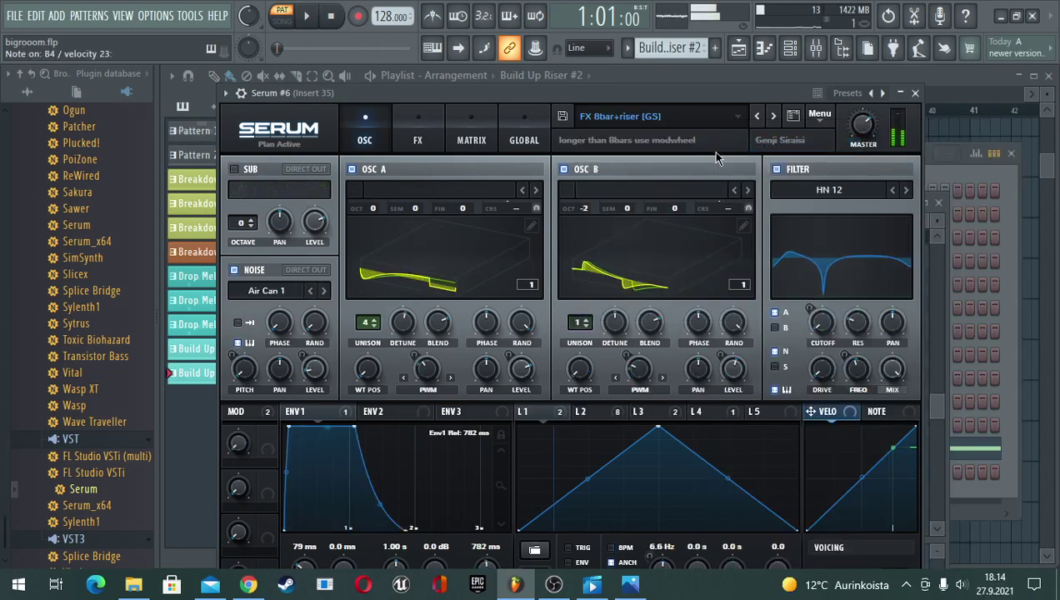
{"action": "left_click", "coordinate": [900, 93]}
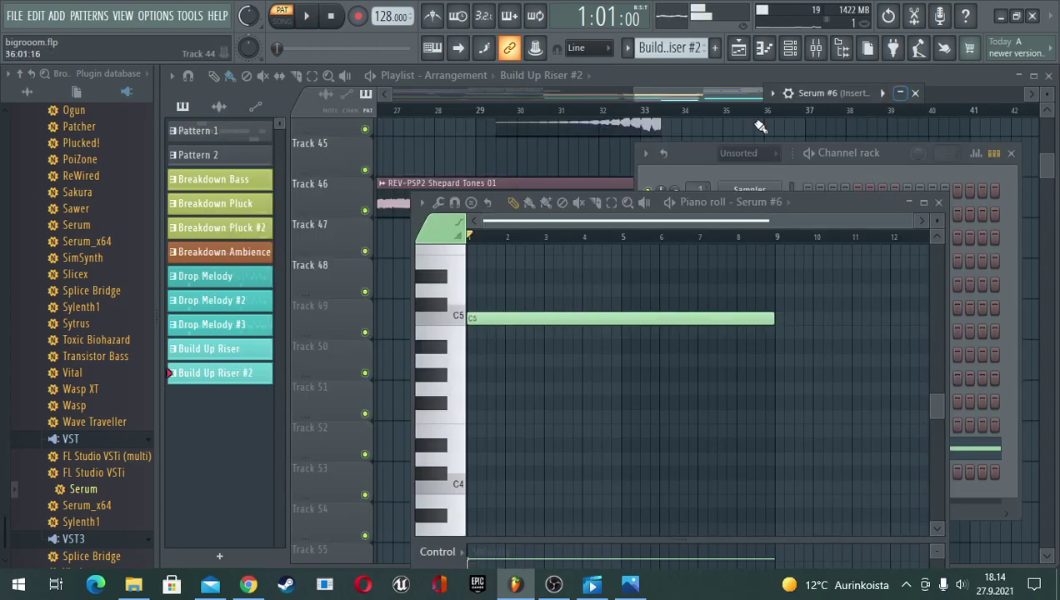
- Play the arrangement in song mode from the start of the Build Up Riser clips in bar 29 to hear the layered risers
{"action": "left_click", "coordinate": [283, 23]}
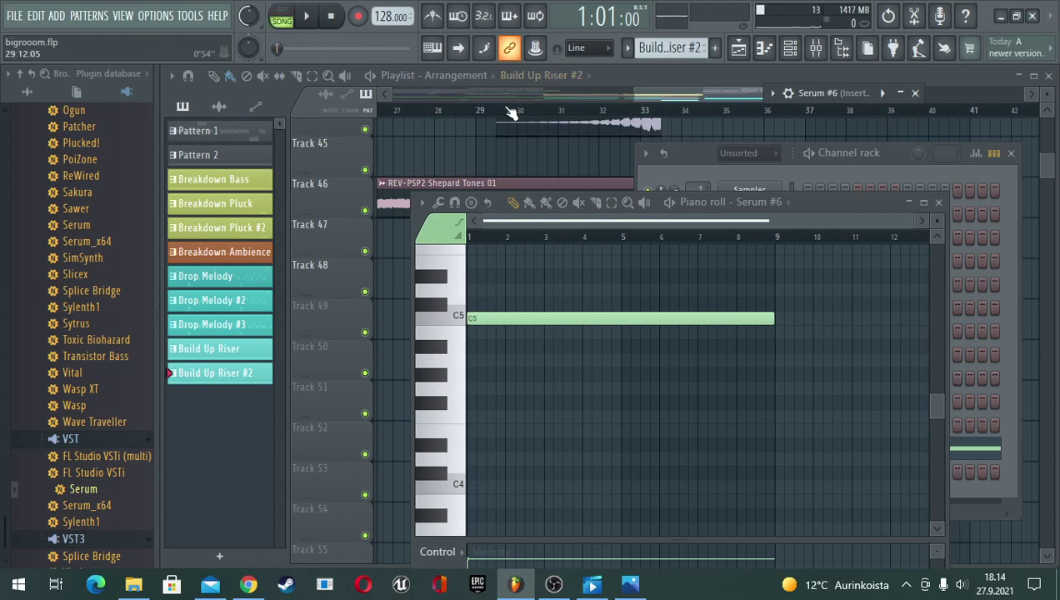
{"action": "left_click", "coordinate": [593, 71]}
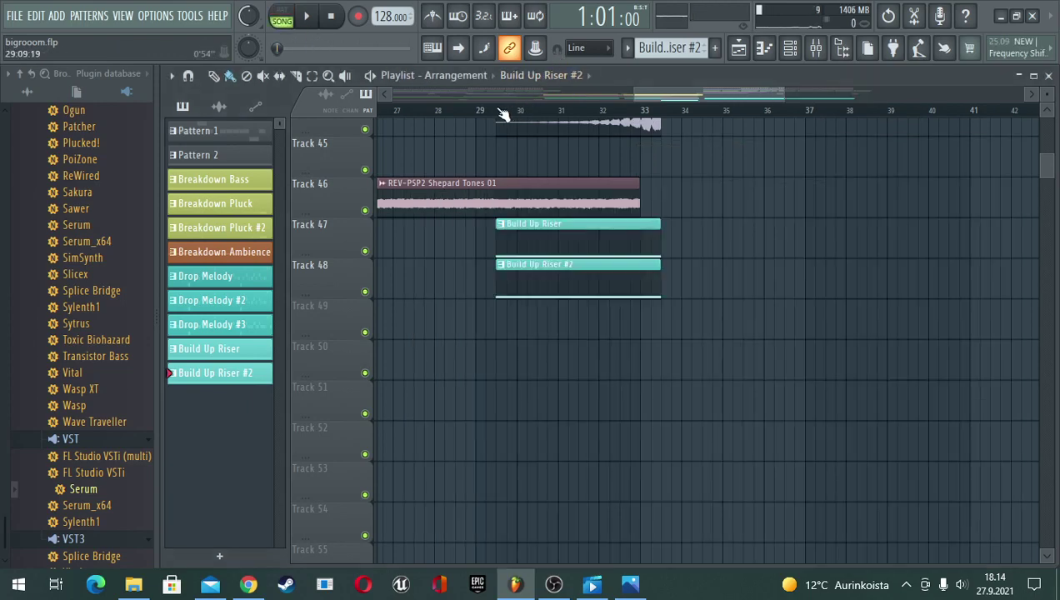
{"action": "left_click", "coordinate": [504, 110]}
{"action": "key", "text": "space"}
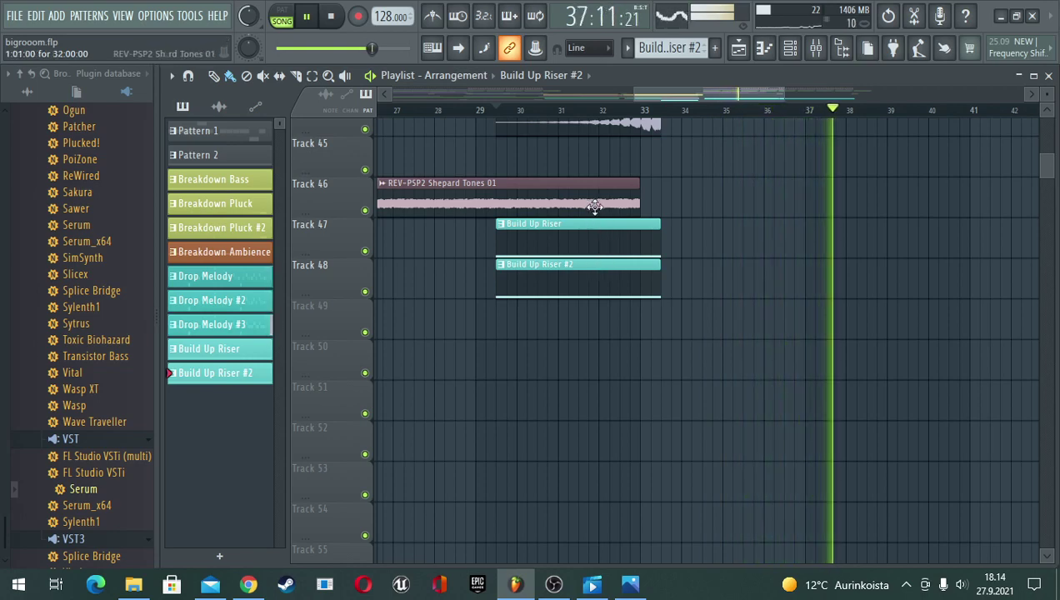
{"action": "scroll", "coordinate": [609, 255], "scroll_direction": "up", "scroll_amount": 3}
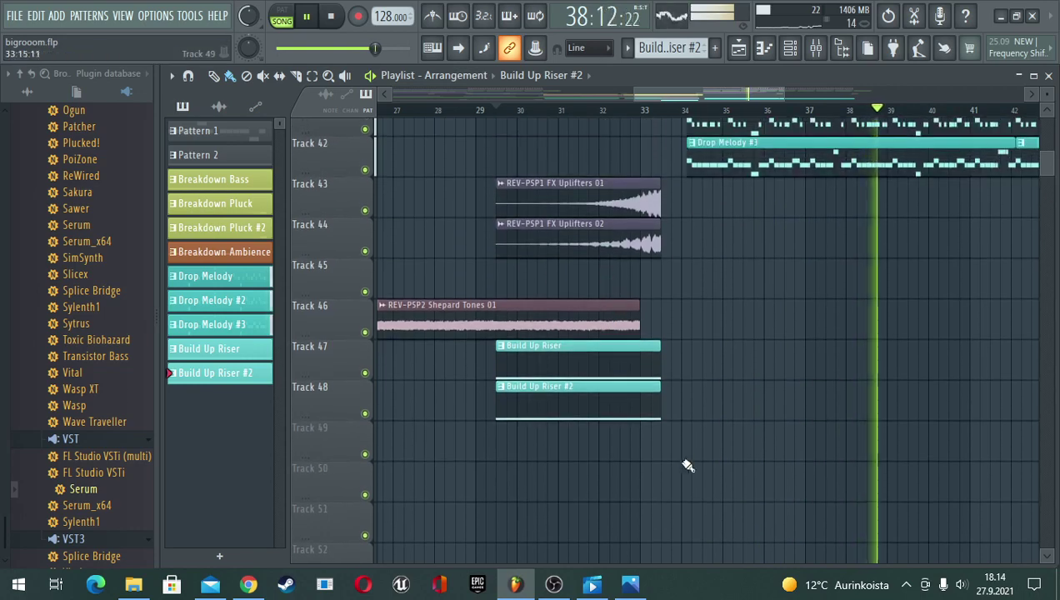
- Check the recording in OBS Studio, return to FL Studio and stop the arrangement playback
{"action": "left_click", "coordinate": [554, 584]}
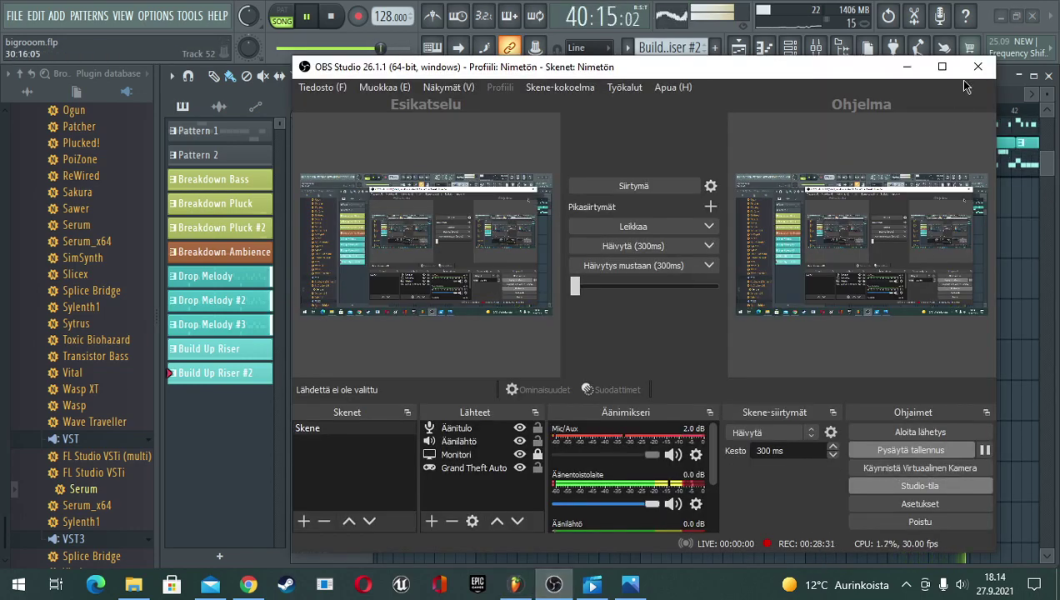
{"action": "left_click", "coordinate": [907, 67]}
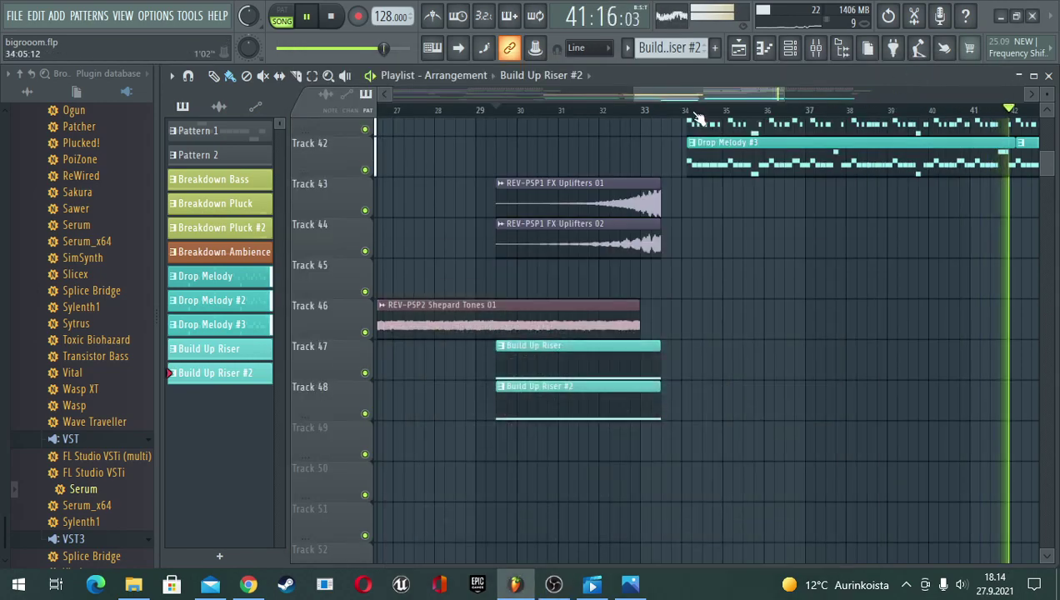
{"action": "scroll", "coordinate": [698, 119], "scroll_direction": "down", "scroll_amount": 8}
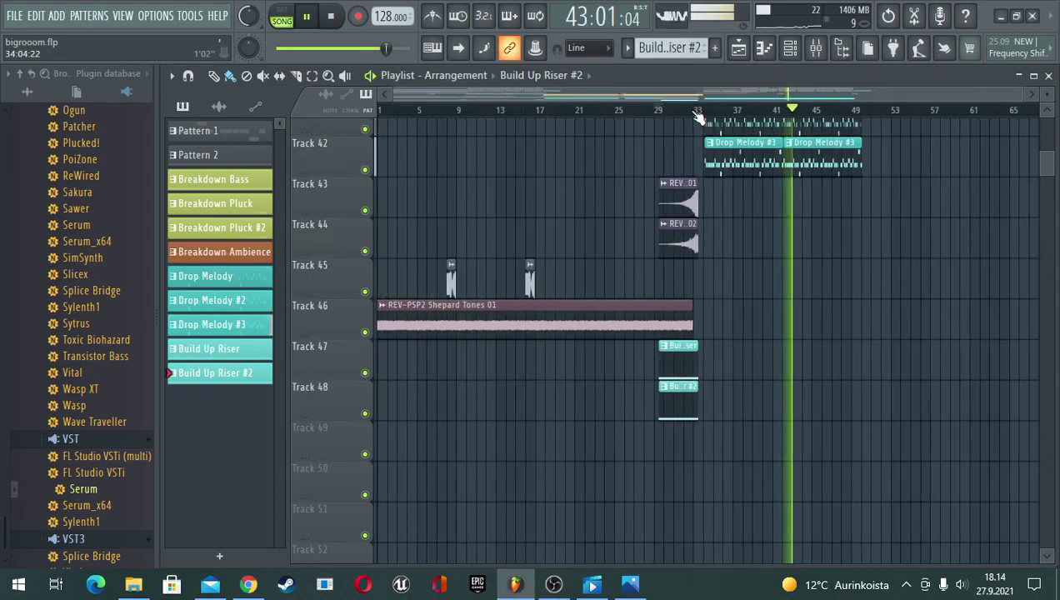
{"action": "key", "text": "space"}
{"action": "scroll", "coordinate": [708, 329], "scroll_direction": "down", "scroll_amount": 1}
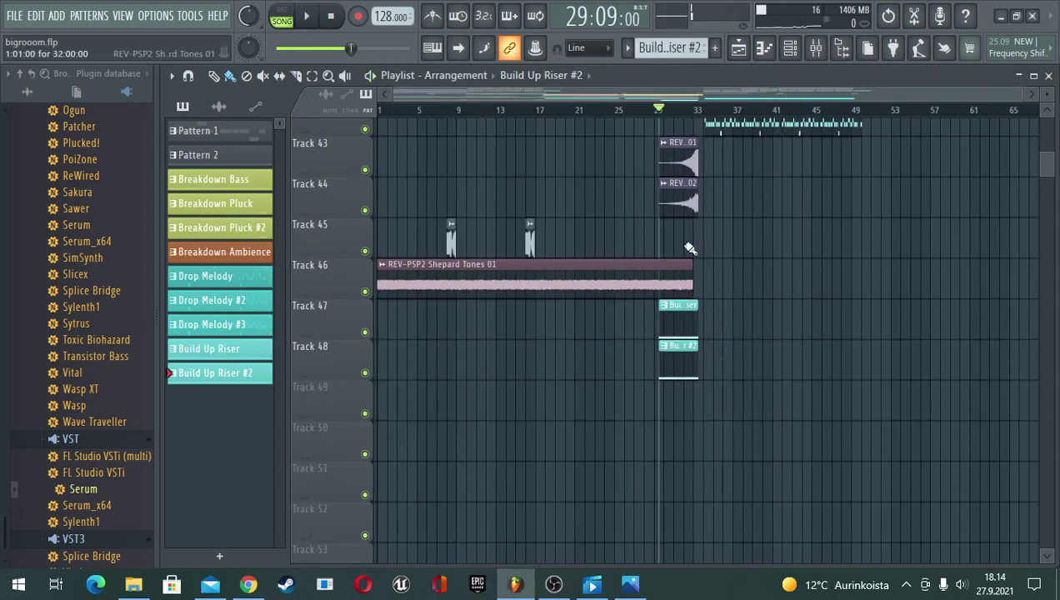
{"action": "scroll", "coordinate": [705, 115], "scroll_direction": "up", "scroll_amount": 4}
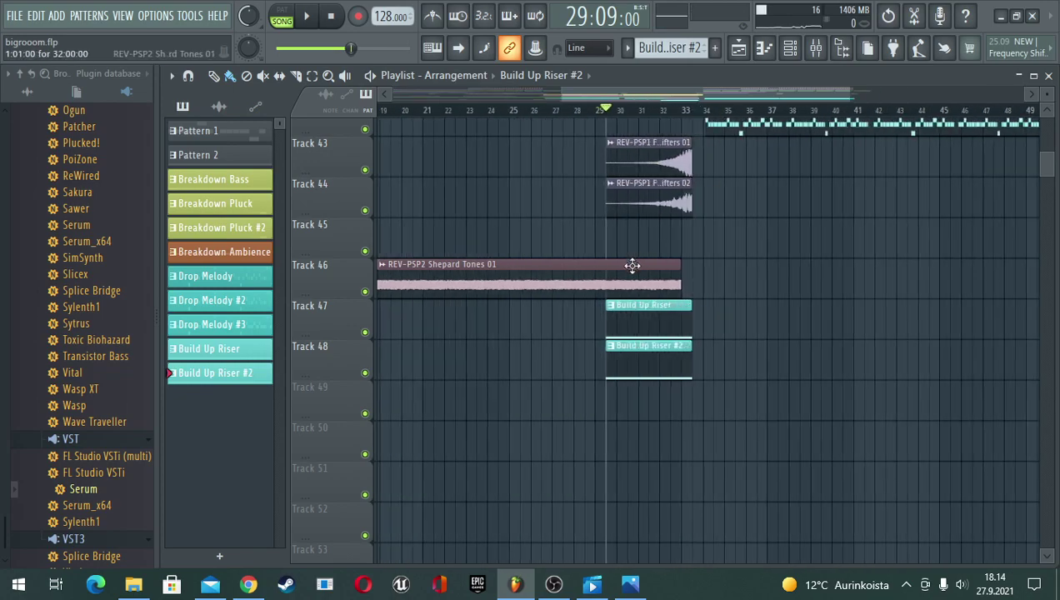
{"action": "scroll", "coordinate": [644, 122], "scroll_direction": "up", "scroll_amount": 4}
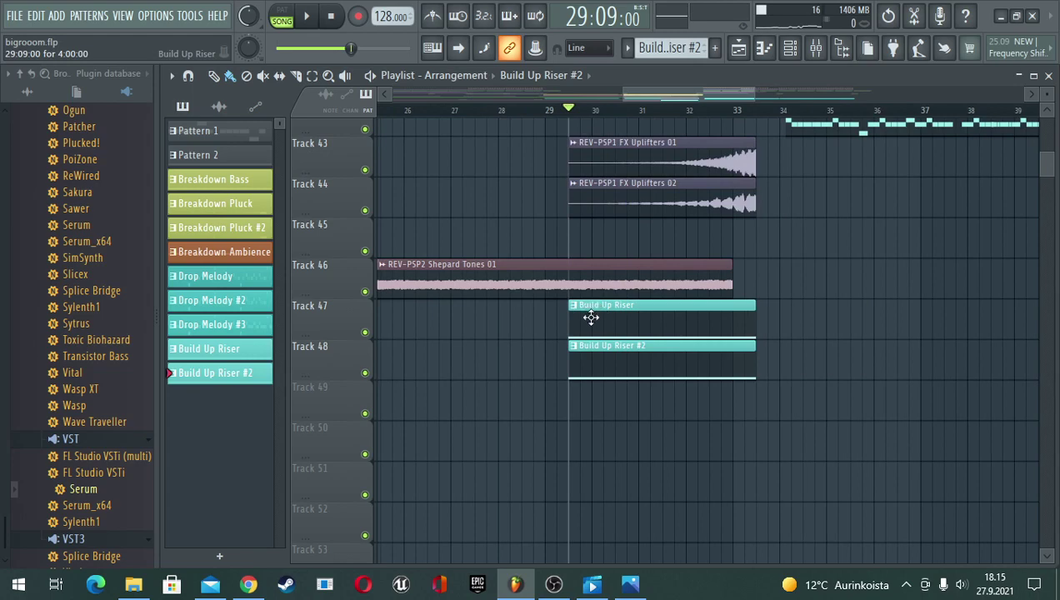
- Route the Sylenth1 #6 channel to mixer Insert 26
{"action": "left_click", "coordinate": [790, 48]}
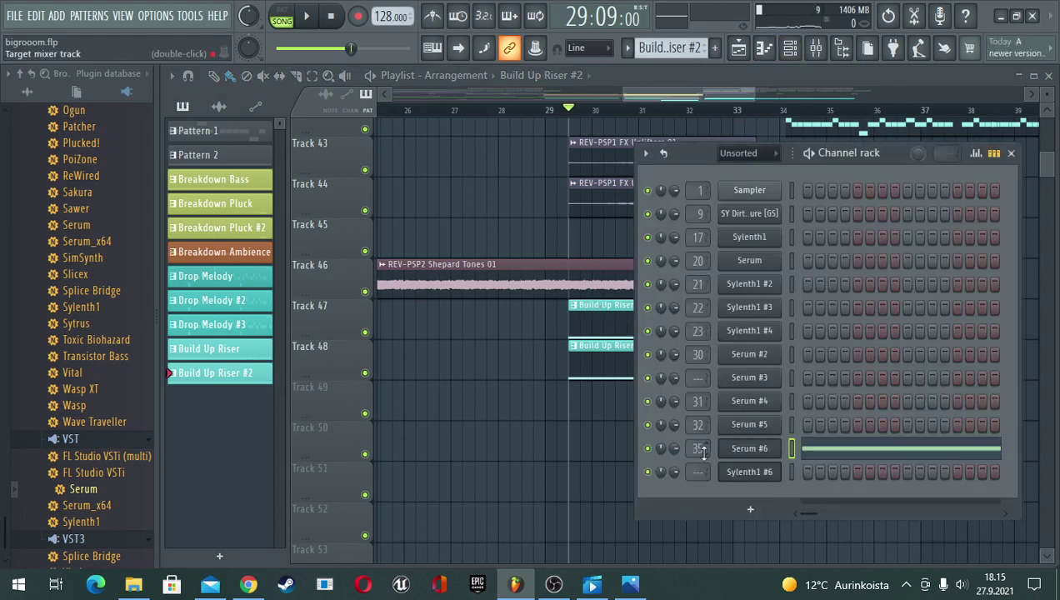
{"action": "left_click", "coordinate": [603, 360]}
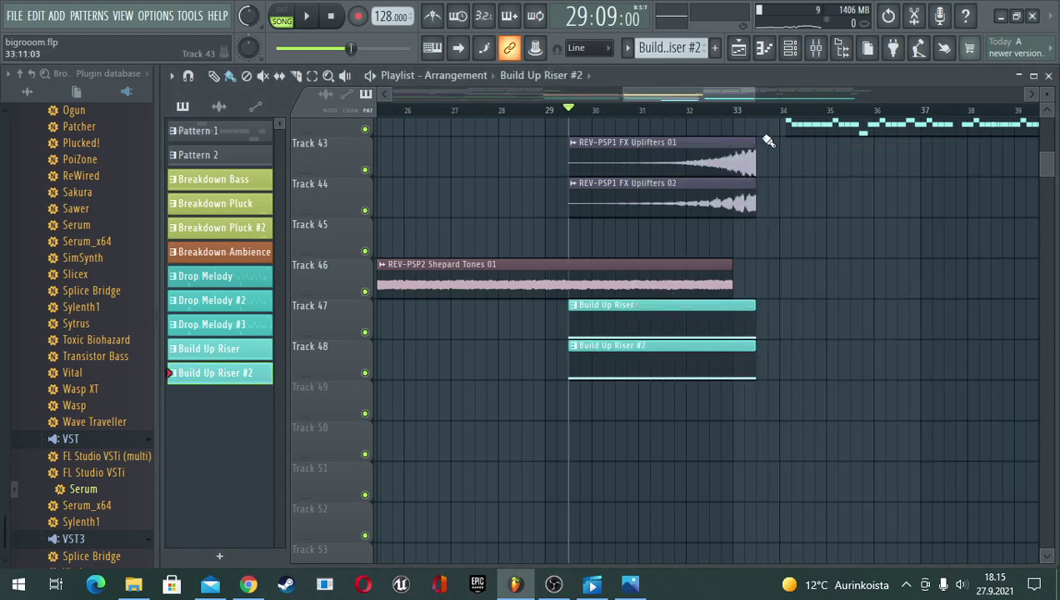
{"action": "left_click", "coordinate": [791, 48]}
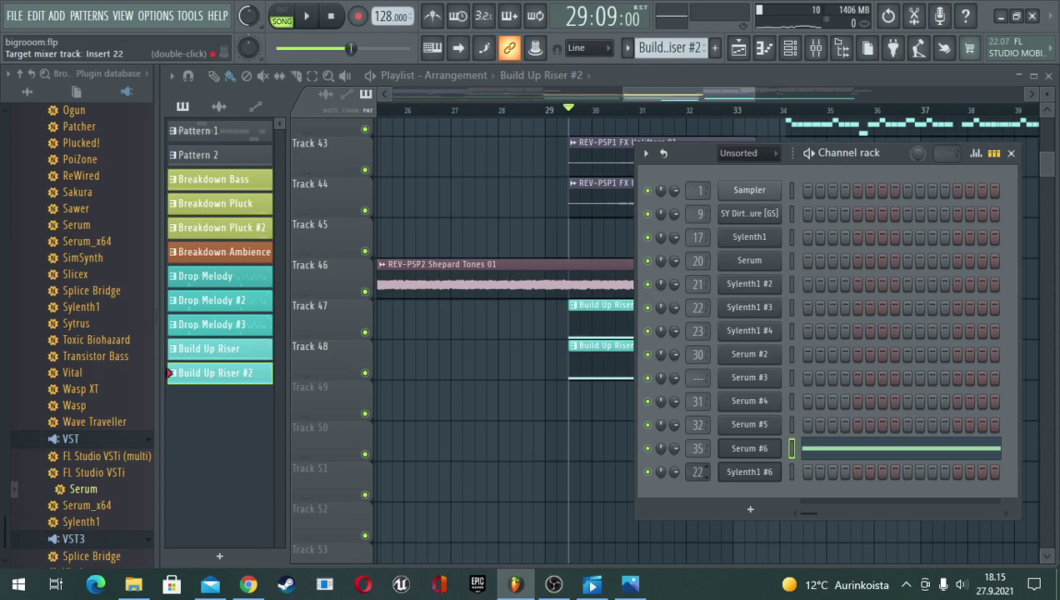
{"action": "double_click", "coordinate": [699, 473]}
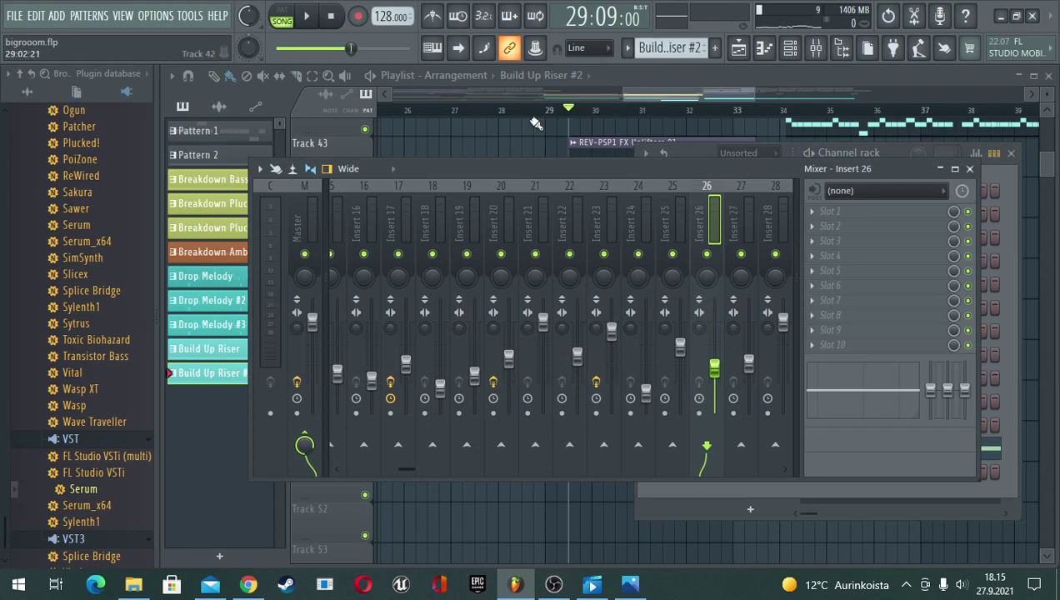
- Lower the Insert 26 volume to 33% (-18.3 dB), listening in song mode and then in pattern mode
{"action": "key", "text": "space"}
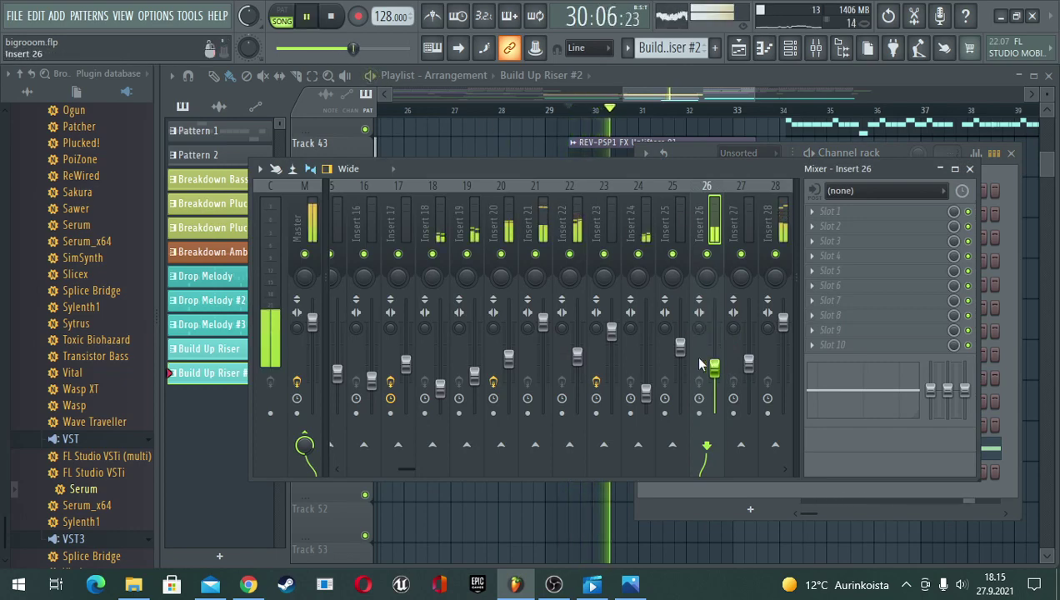
{"action": "key", "text": "space"}
{"action": "left_click", "coordinate": [284, 15]}
{"action": "key", "text": "space"}
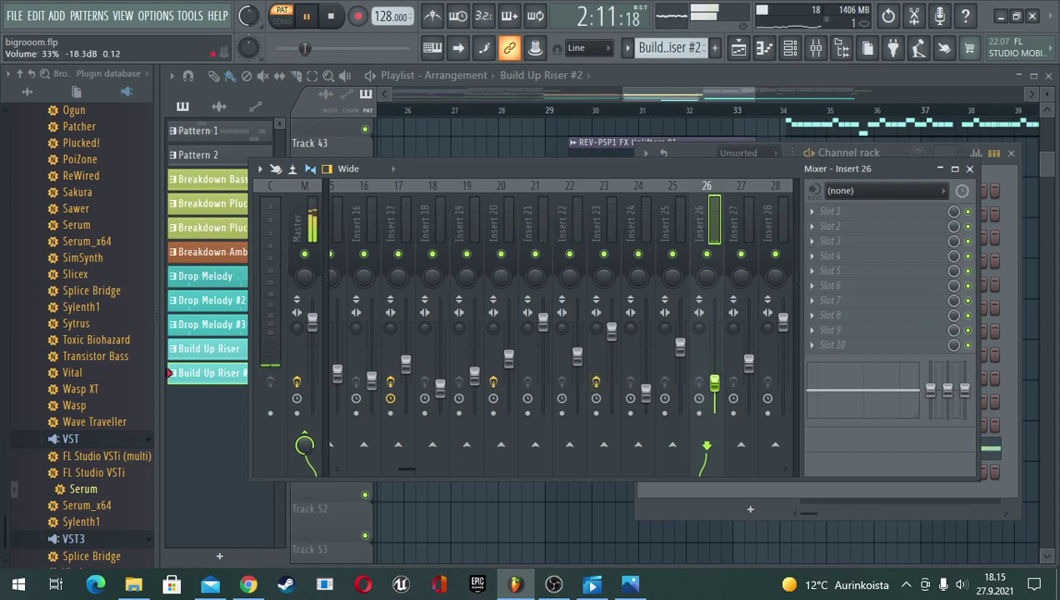
{"action": "key", "text": "space"}
{"action": "left_click", "coordinate": [681, 222]}
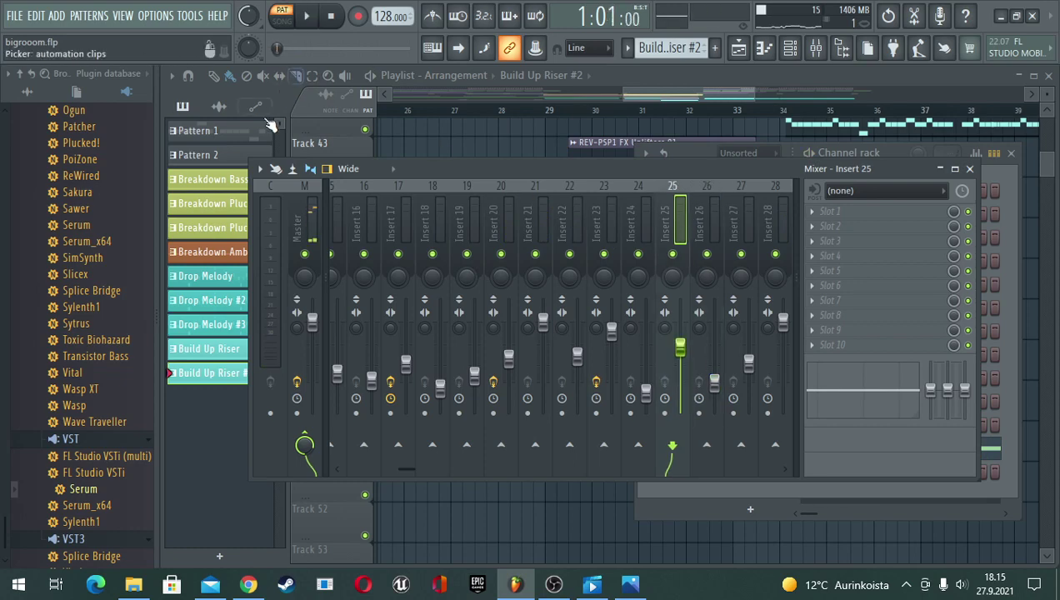
- Play the Build Up Riser pattern on its own and set the Insert 26 volume to 28% (-20.4 dB)
{"action": "left_click", "coordinate": [213, 350]}
{"action": "left_click", "coordinate": [214, 350]}
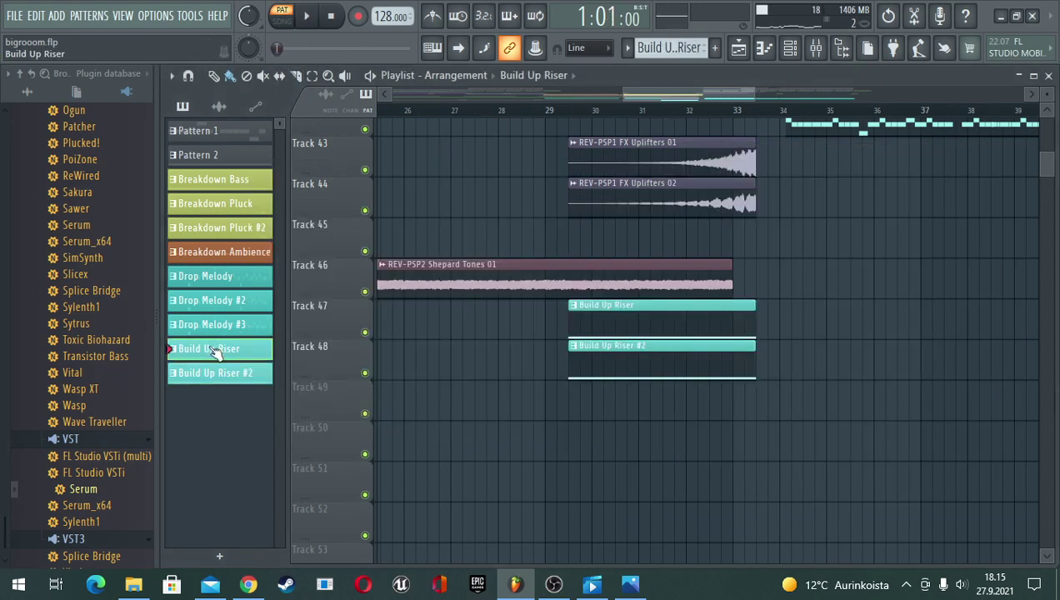
{"action": "key", "text": "space"}
{"action": "left_click", "coordinate": [816, 52]}
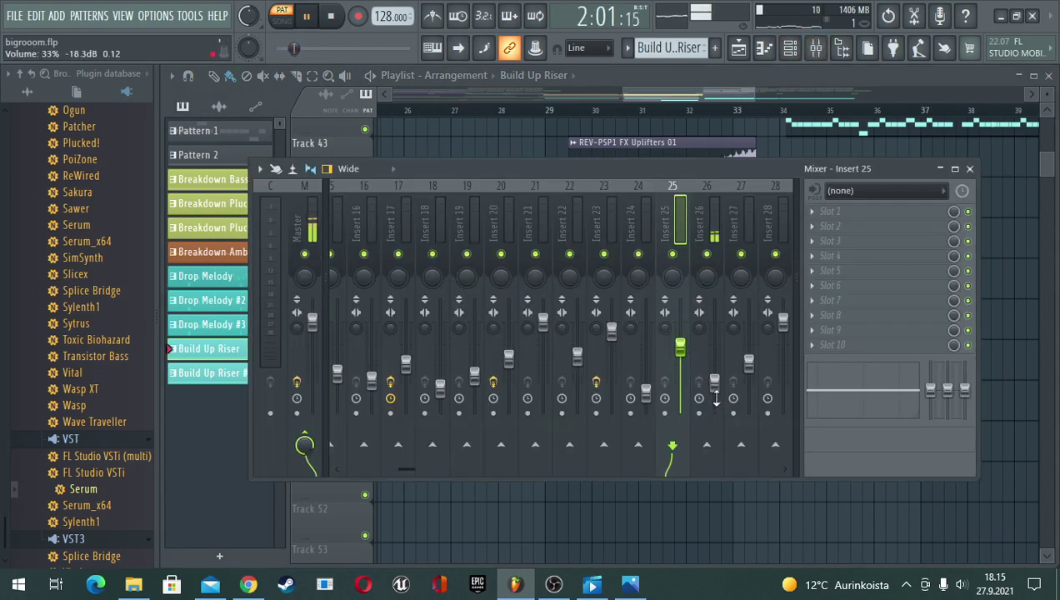
{"action": "key", "text": "space"}
{"action": "left_click_drag", "start_coordinate": [715, 383], "coordinate": [714, 386]}
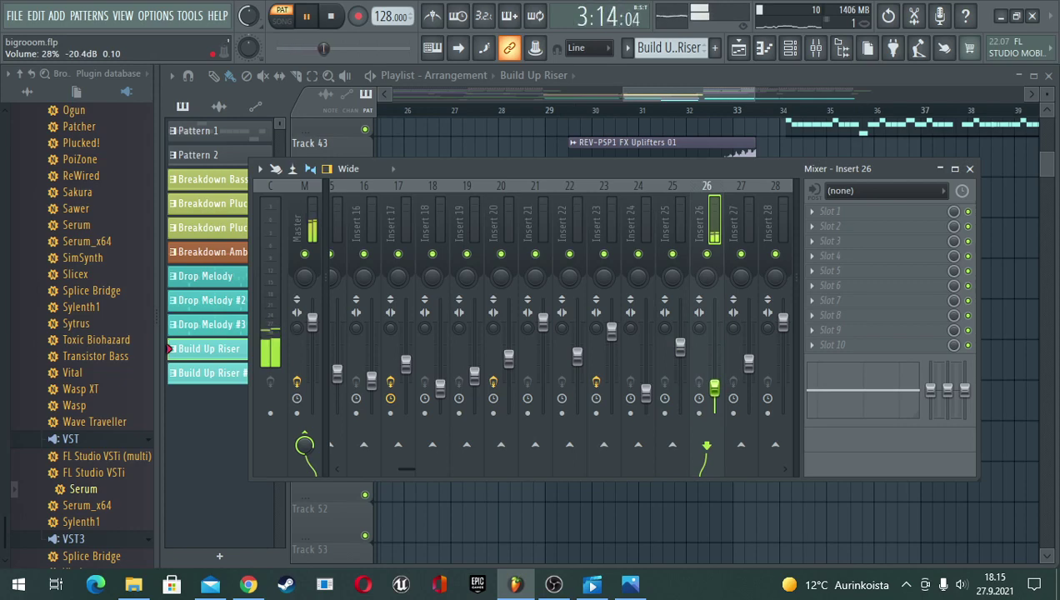
{"action": "key", "text": "space"}
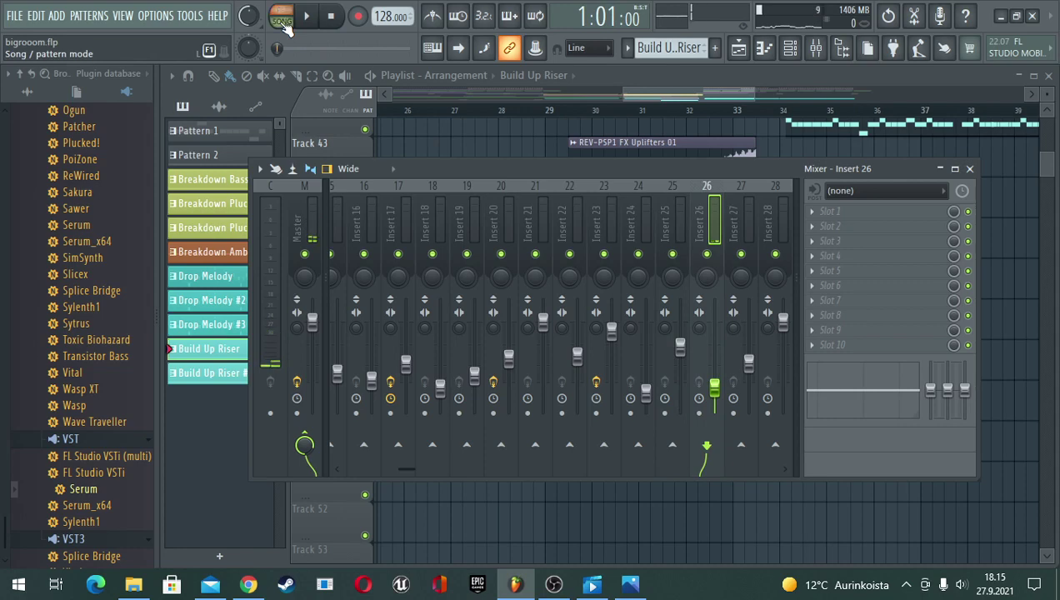
- Delete the Build Up Riser clip from Track 47 and play the song from its former start in bar 29
{"action": "key", "text": "space"}
{"action": "left_click", "coordinate": [599, 73]}
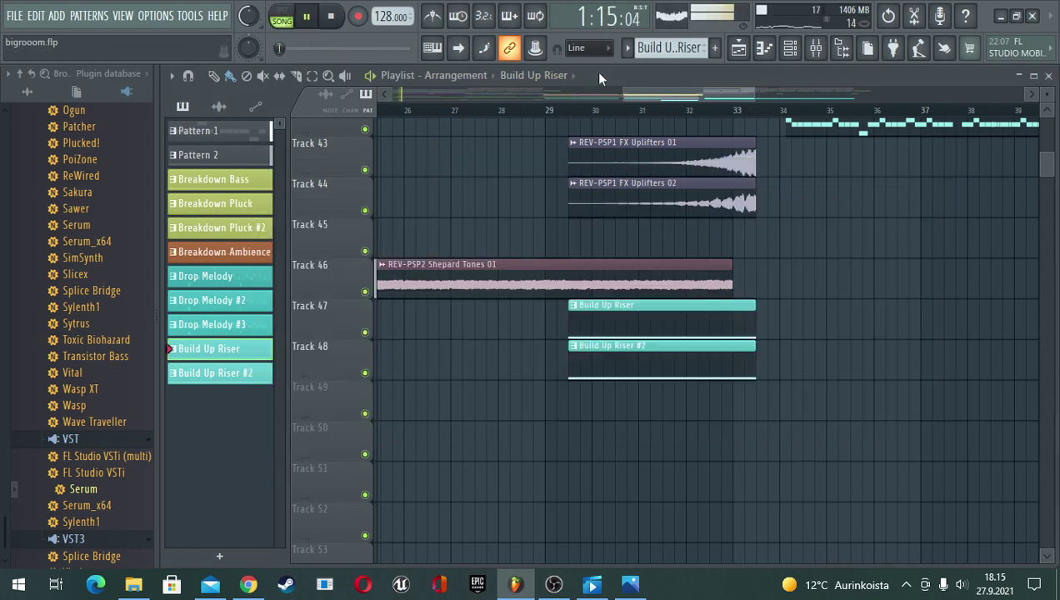
{"action": "key", "text": "space"}
{"action": "left_click", "coordinate": [570, 111]}
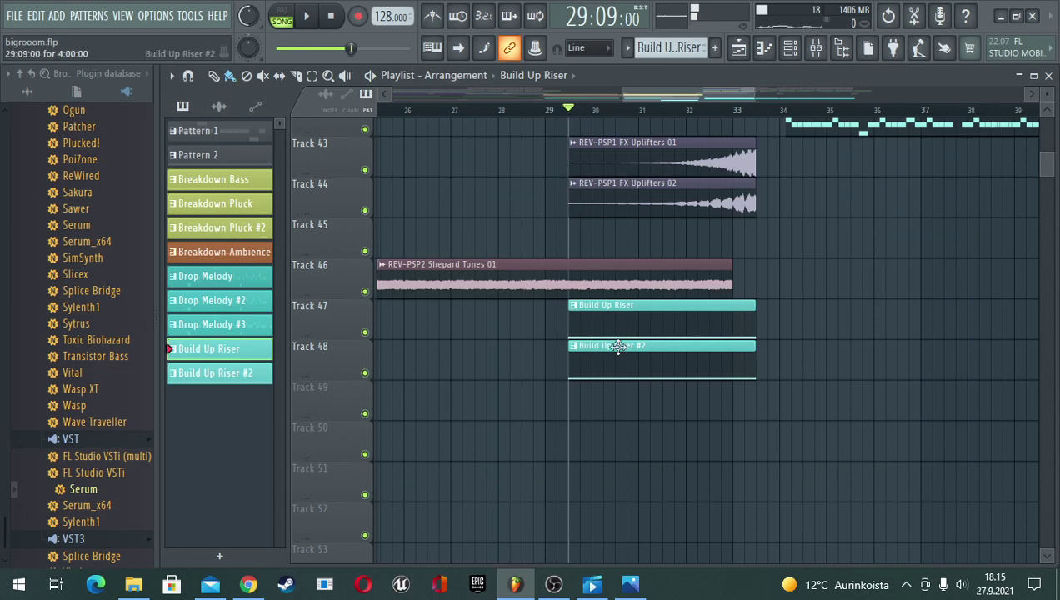
{"action": "right_click", "coordinate": [613, 321]}
{"action": "key", "text": "space"}
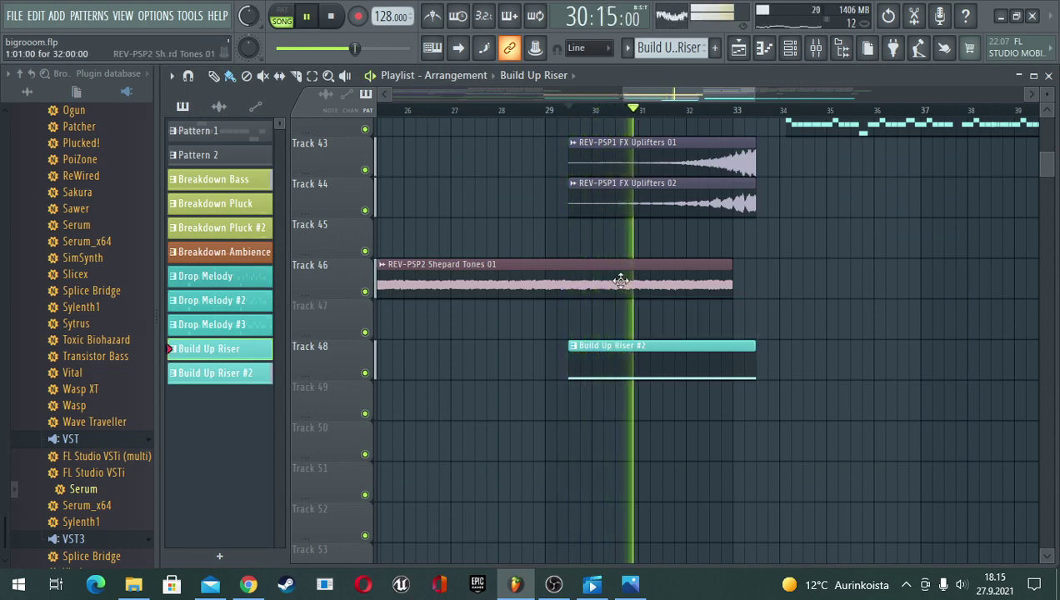
{"action": "key", "text": "space"}
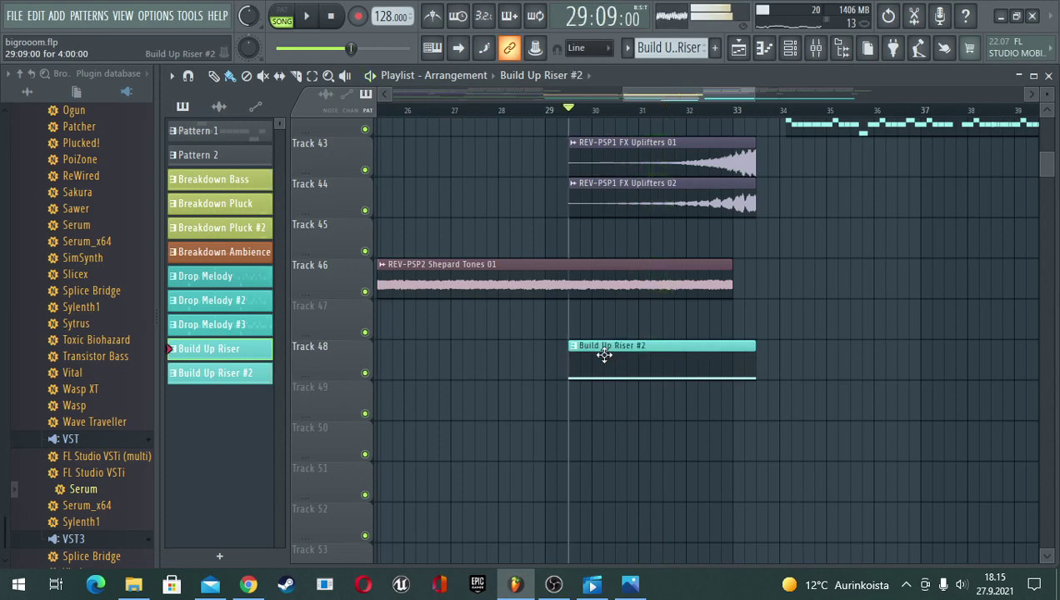
- Move the Build Up Riser #2 clip up to Track 47 and play the build-up from bar 29
{"action": "left_click_drag", "start_coordinate": [604, 349], "coordinate": [604, 308]}
{"action": "key", "text": "space"}
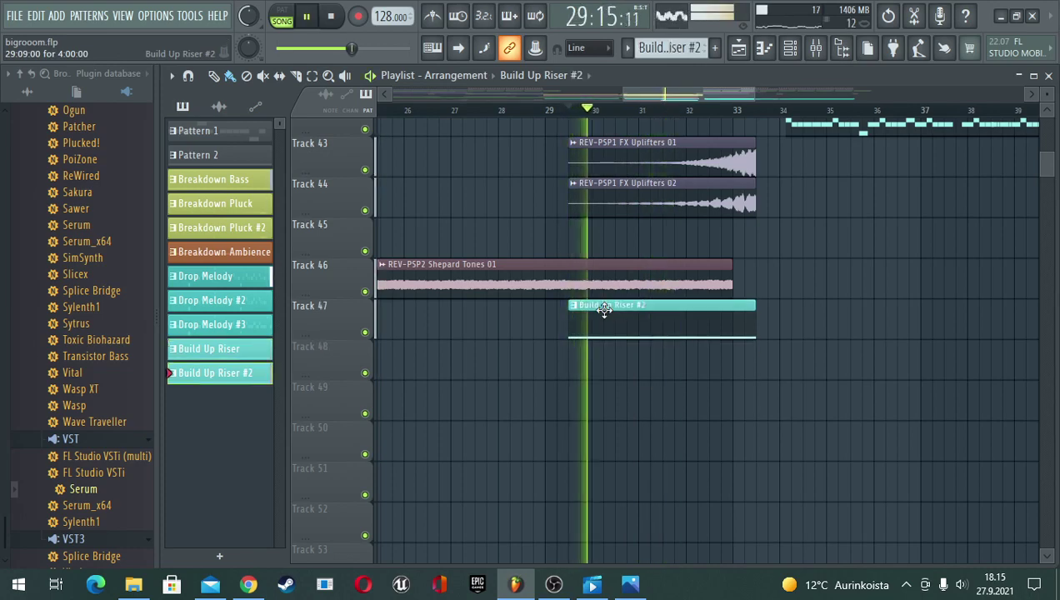
{"action": "scroll", "coordinate": [725, 386], "scroll_direction": "up", "scroll_amount": 2}
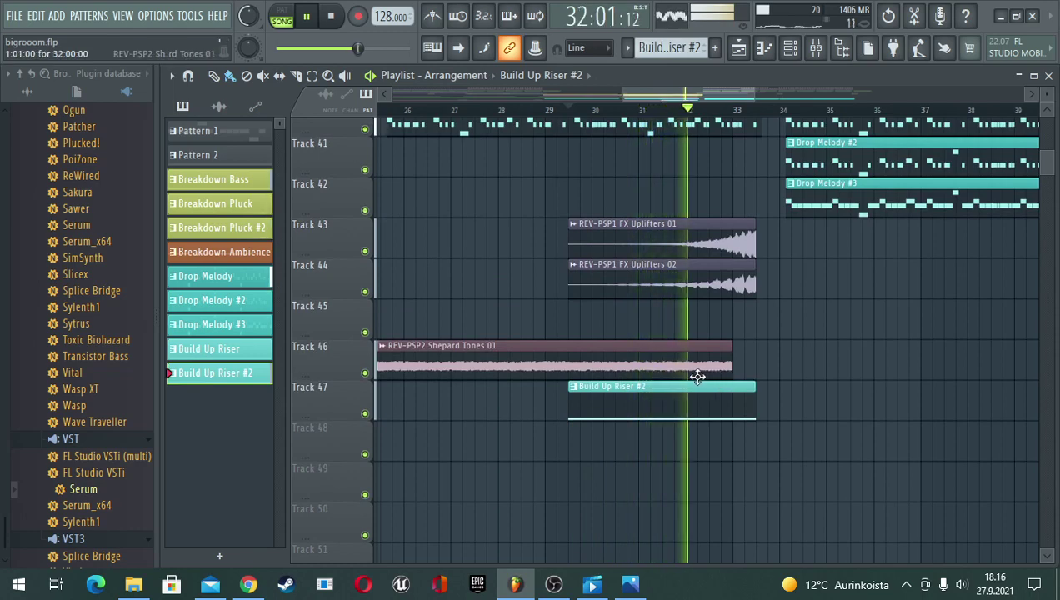
{"action": "key", "text": "space"}
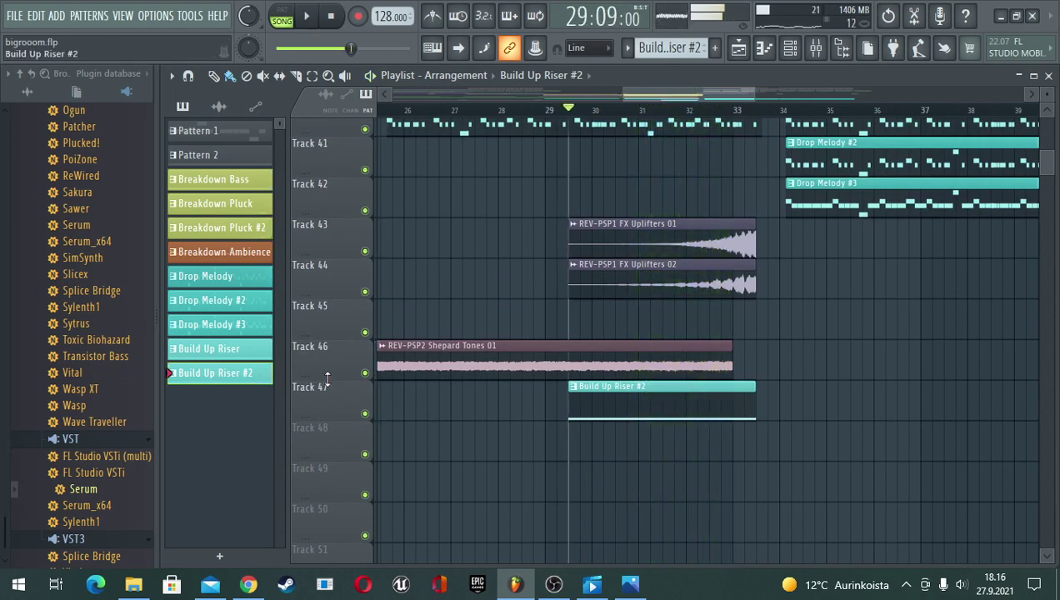
{"action": "key", "text": "space"}
{"action": "key", "text": "space"}
- Move the Build Up Riser #2 clip down to Track 48 and play the build-up again from bar 29
{"action": "left_click_drag", "start_coordinate": [649, 407], "coordinate": [656, 458]}
{"action": "key", "text": "space"}
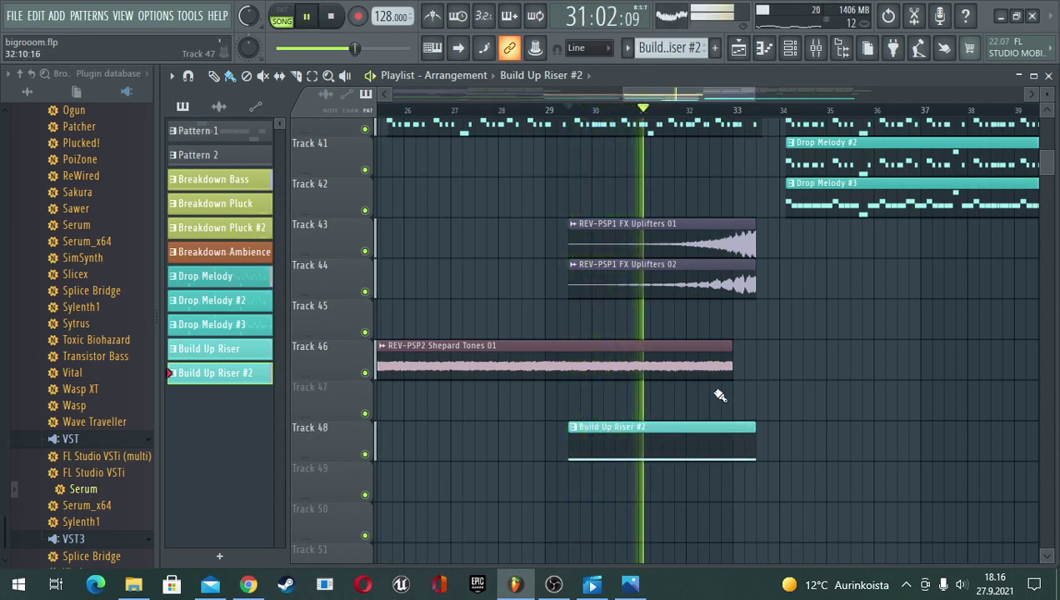
{"action": "scroll", "coordinate": [710, 383], "scroll_direction": "down", "scroll_amount": 1}
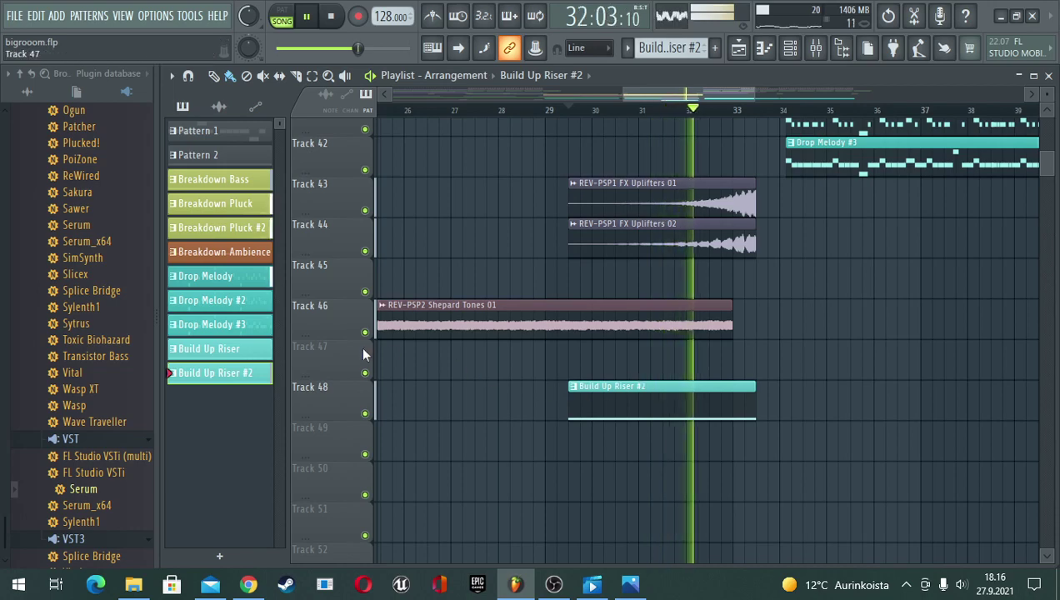
{"action": "scroll", "coordinate": [675, 385], "scroll_direction": "up", "scroll_amount": 1}
{"action": "scroll", "coordinate": [667, 382], "scroll_direction": "up", "scroll_amount": 1}
{"action": "scroll", "coordinate": [659, 375], "scroll_direction": "down", "scroll_amount": 1}
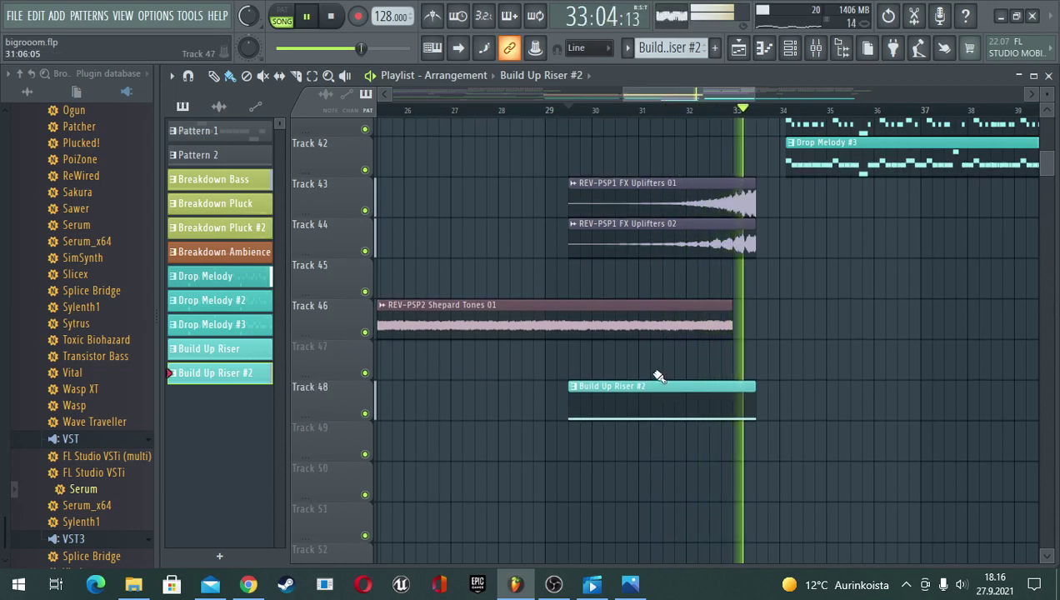
{"action": "key", "text": "space"}
- Save the bigrooom.flp project under its existing name
{"action": "scroll", "coordinate": [664, 112], "scroll_direction": "down", "scroll_amount": 3}
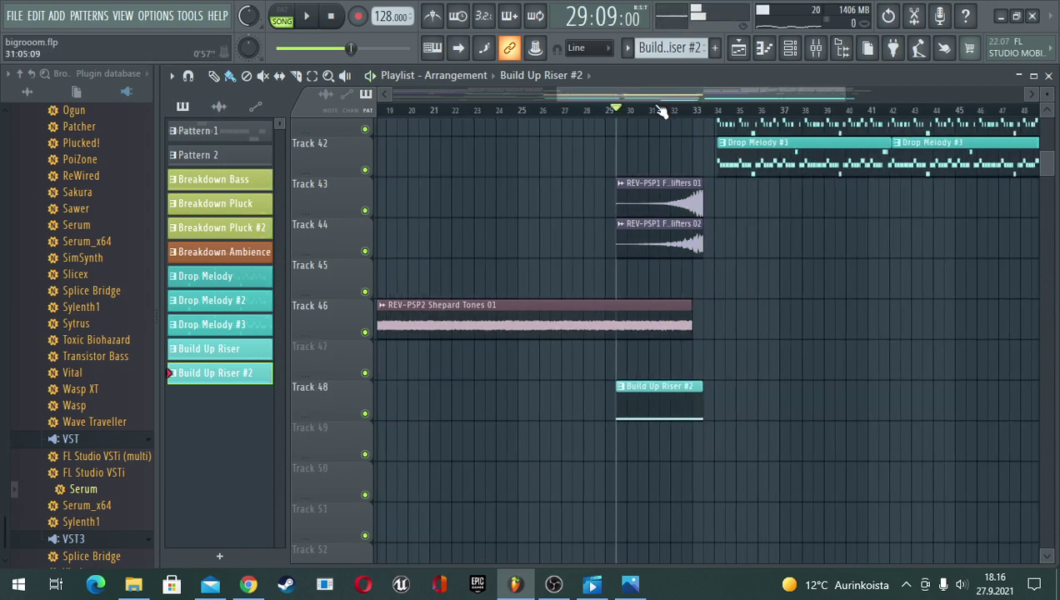
{"action": "left_click_drag", "start_coordinate": [670, 94], "coordinate": [416, 99]}
{"action": "left_click", "coordinate": [11, 16]}
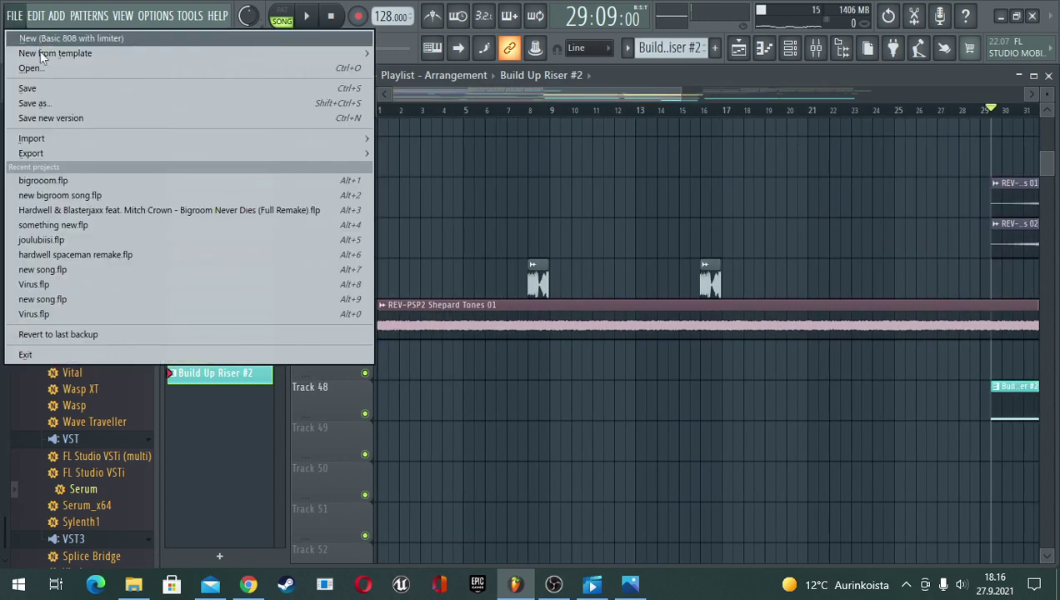
{"action": "left_click", "coordinate": [30, 90]}
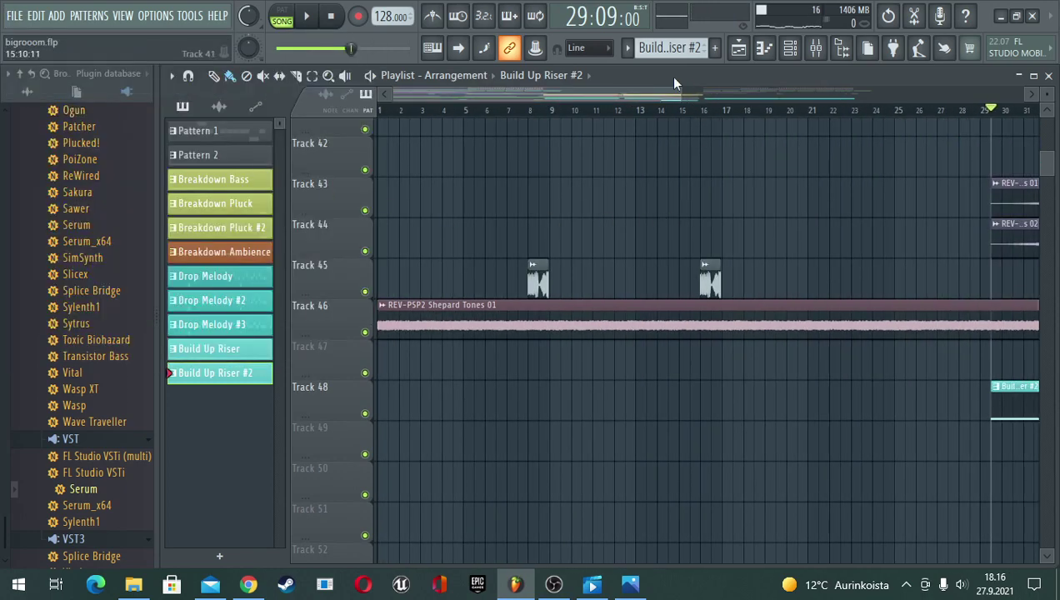
- Play the layered Drop Melody section from bar 34 and examine the levels of mixer inserts 7 to 19
{"action": "left_click_drag", "start_coordinate": [675, 95], "coordinate": [908, 114]}
{"action": "scroll", "coordinate": [621, 274], "scroll_direction": "up", "scroll_amount": 2}
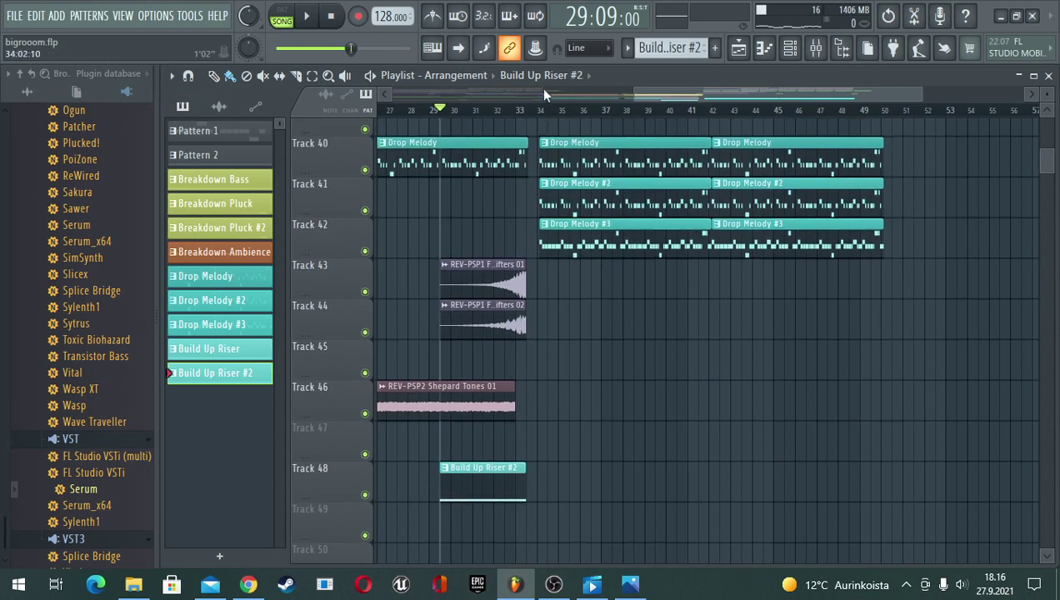
{"action": "left_click", "coordinate": [543, 117]}
{"action": "key", "text": "space"}
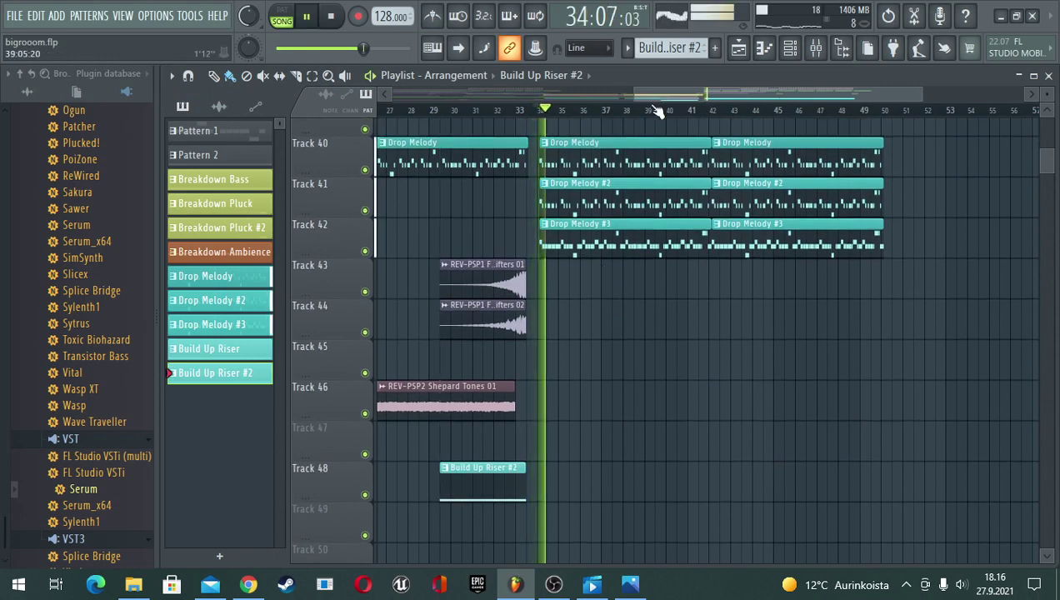
{"action": "scroll", "coordinate": [656, 111], "scroll_direction": "down", "scroll_amount": 1}
{"action": "scroll", "coordinate": [657, 111], "scroll_direction": "down", "scroll_amount": 1}
{"action": "scroll", "coordinate": [677, 317], "scroll_direction": "up", "scroll_amount": 2}
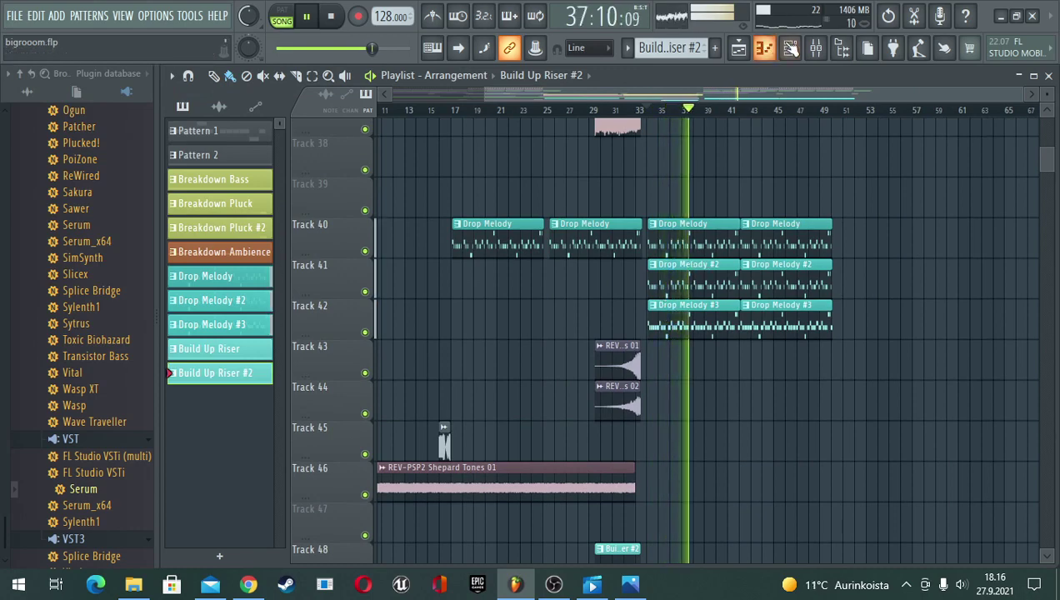
{"action": "left_click", "coordinate": [814, 49]}
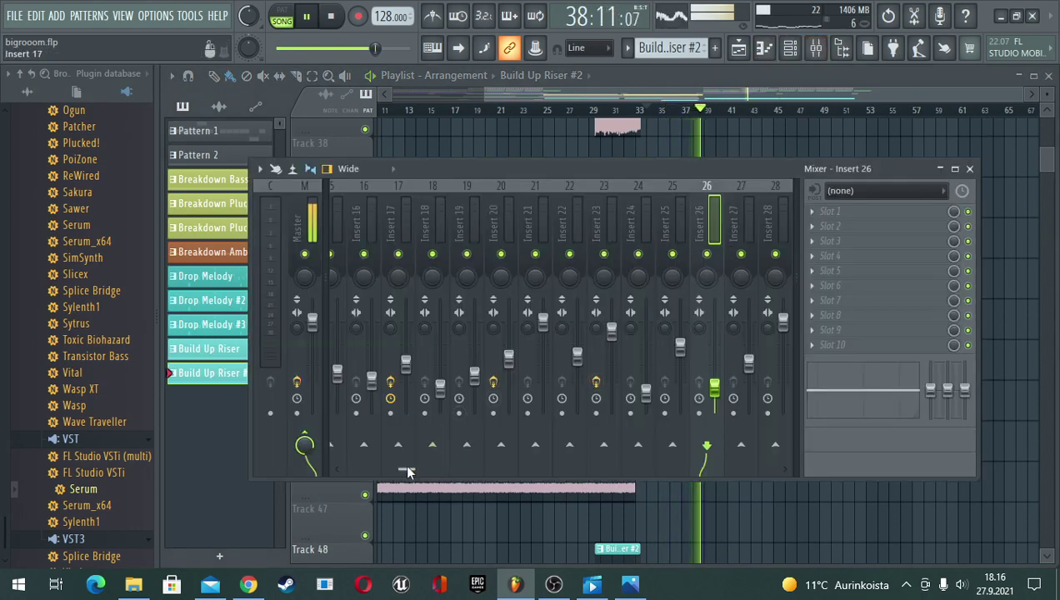
{"action": "left_click_drag", "start_coordinate": [404, 470], "coordinate": [375, 463]}
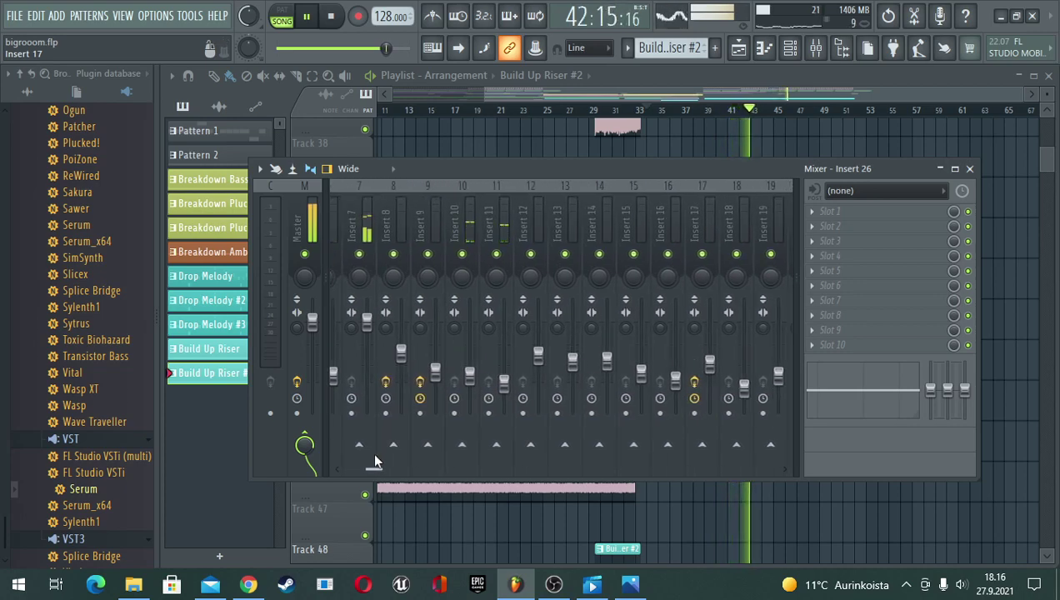
- Play the drop and raise the faders of mixer inserts 30 and 32, bringing insert 32 to 68%
{"action": "left_click_drag", "start_coordinate": [375, 464], "coordinate": [450, 445]}
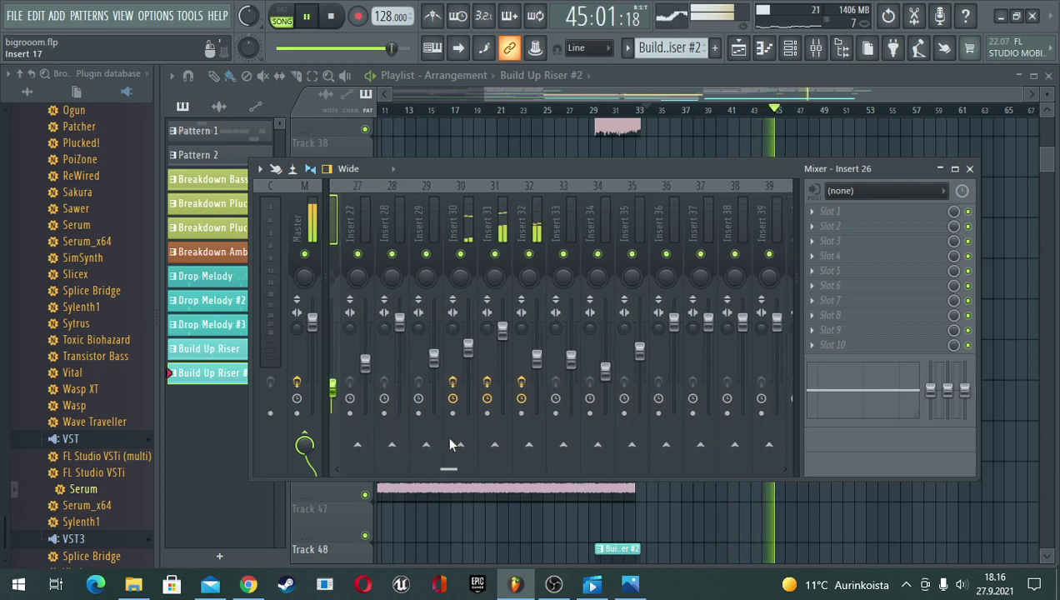
{"action": "left_click_drag", "start_coordinate": [489, 332], "coordinate": [469, 342]}
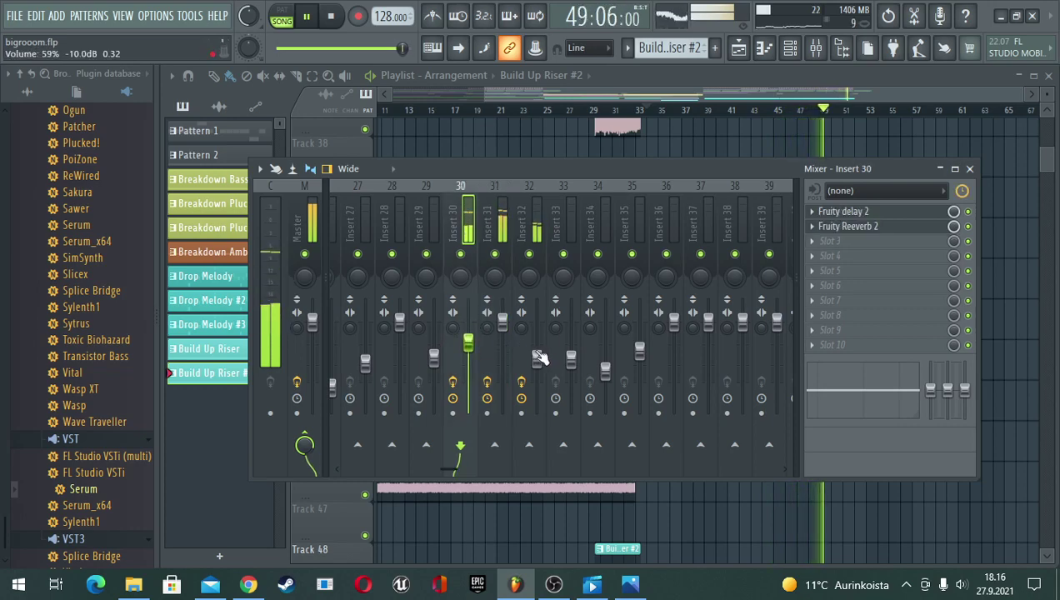
{"action": "left_click", "coordinate": [537, 357]}
{"action": "key", "text": "space"}
{"action": "key", "text": "space"}
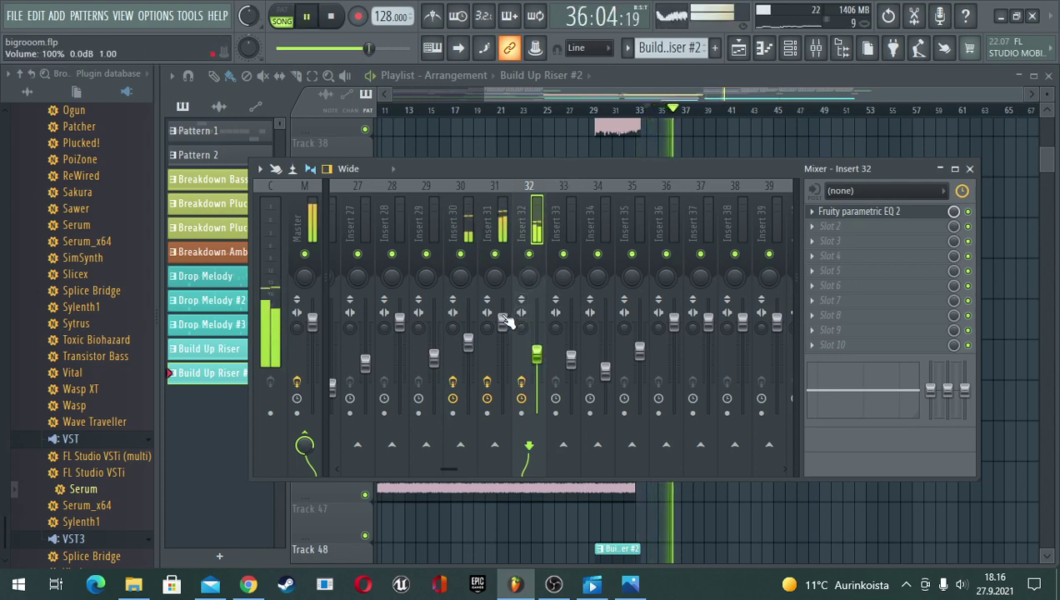
{"action": "scroll", "coordinate": [506, 328], "scroll_direction": "down", "scroll_amount": 2}
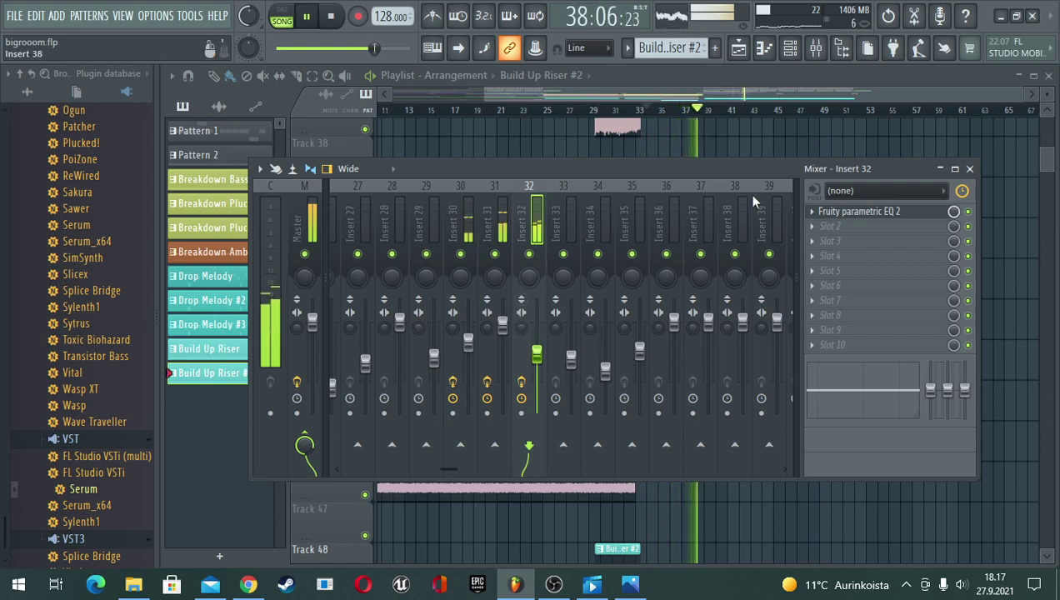
{"action": "scroll", "coordinate": [505, 327], "scroll_direction": "up", "scroll_amount": 2}
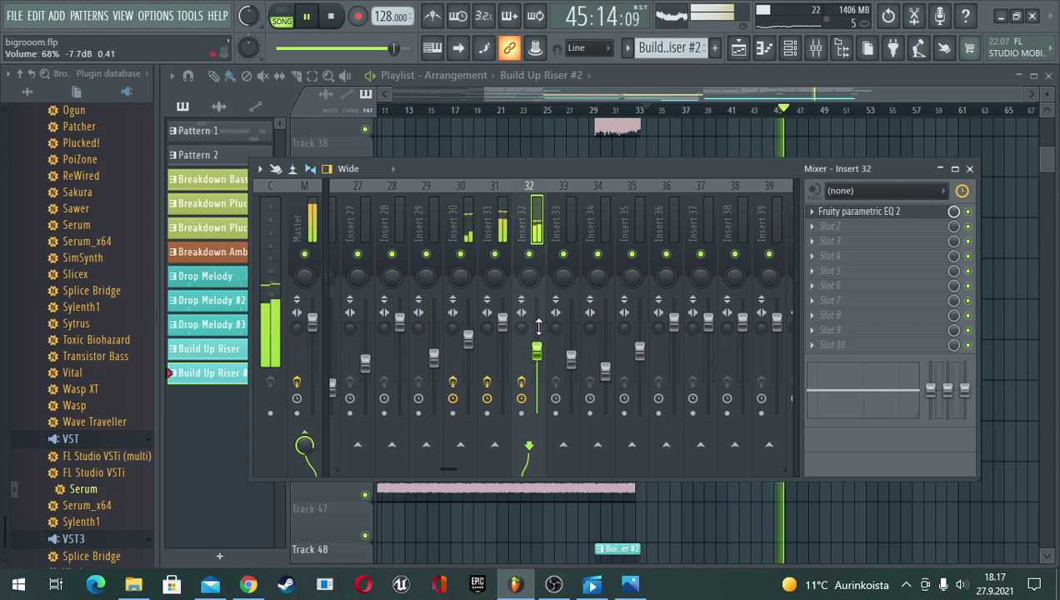
{"action": "key", "text": "space"}
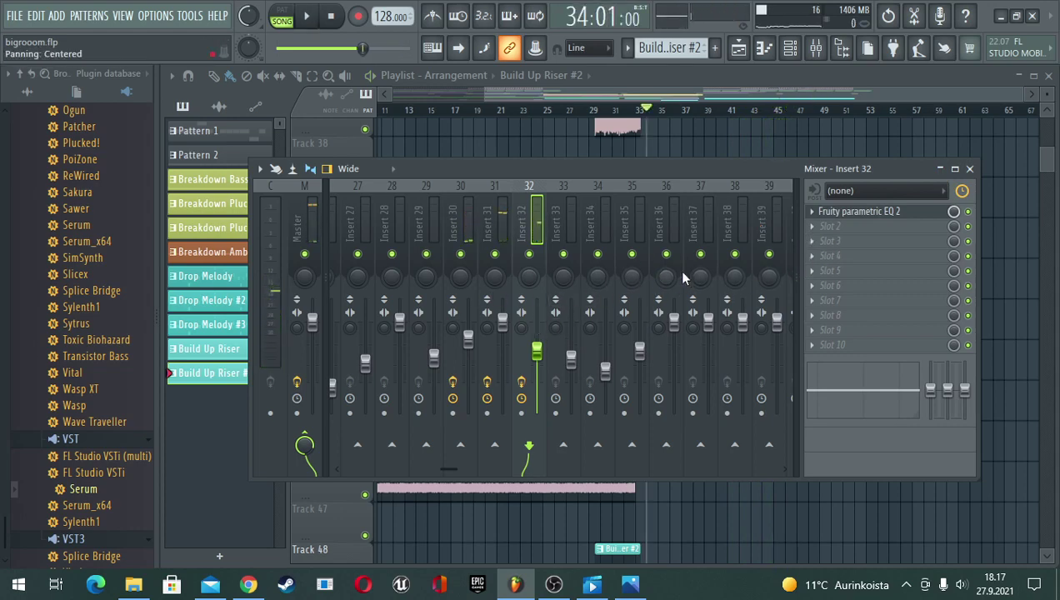
- Switch to pattern mode and audition Drop Melody #2 and Drop Melody #3 to find which mixer insert carries each layer
{"action": "left_click", "coordinate": [283, 17]}
{"action": "key", "text": "space"}
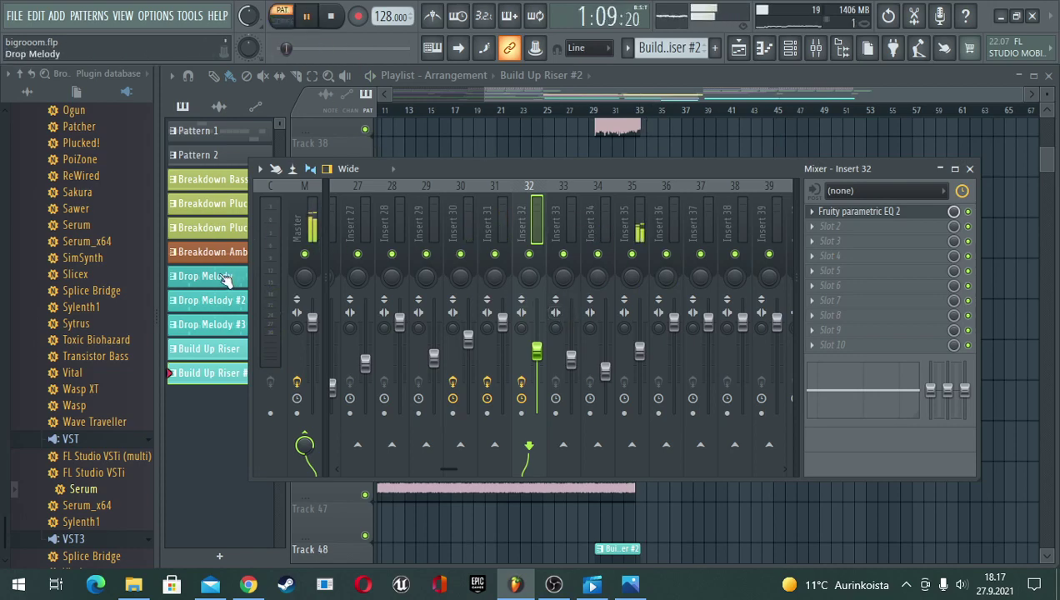
{"action": "key", "text": "space"}
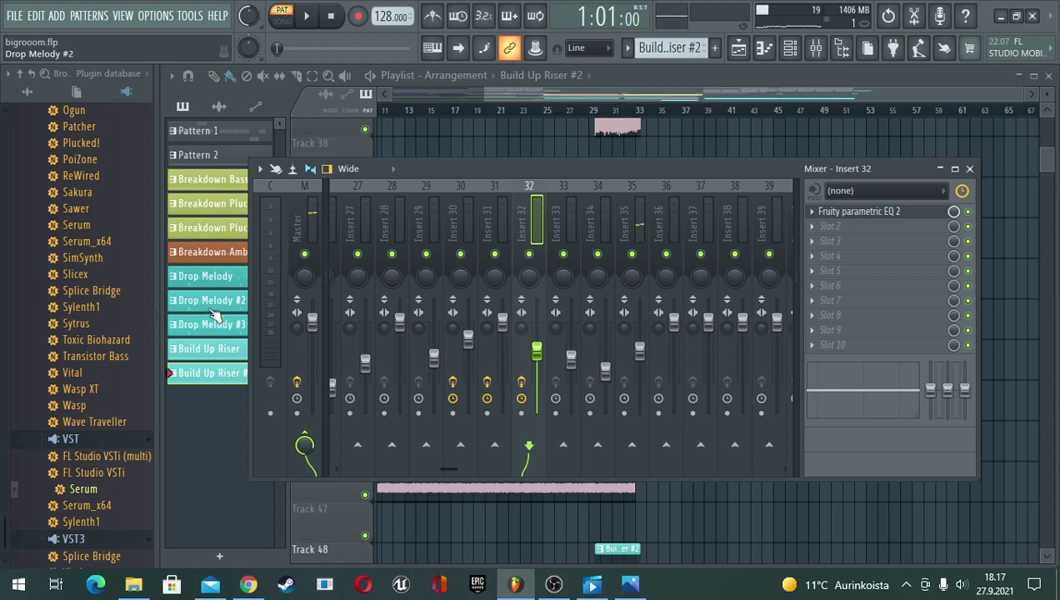
{"action": "left_click", "coordinate": [212, 308]}
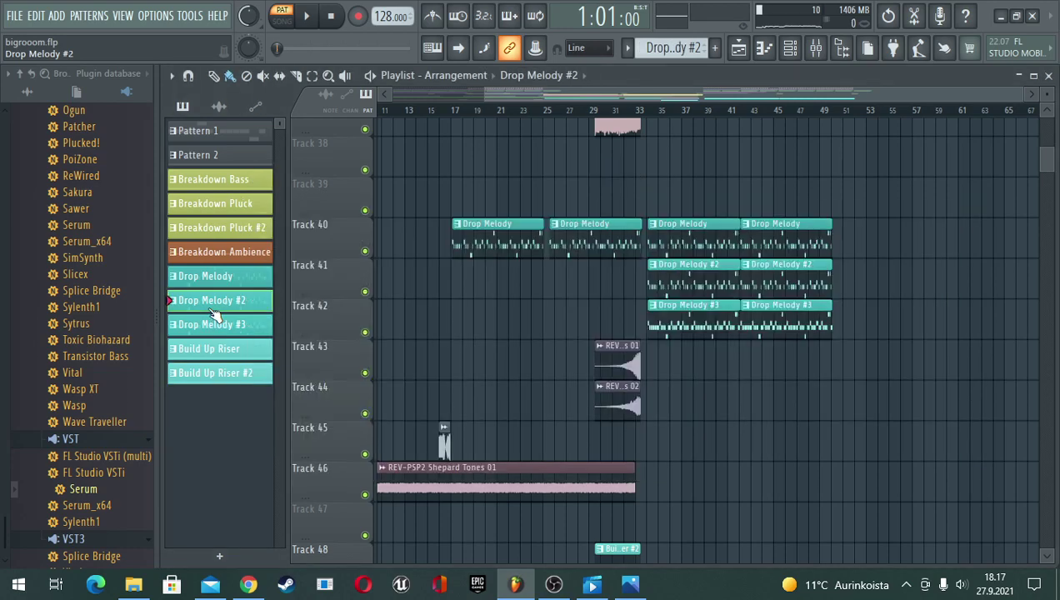
{"action": "key", "text": "space"}
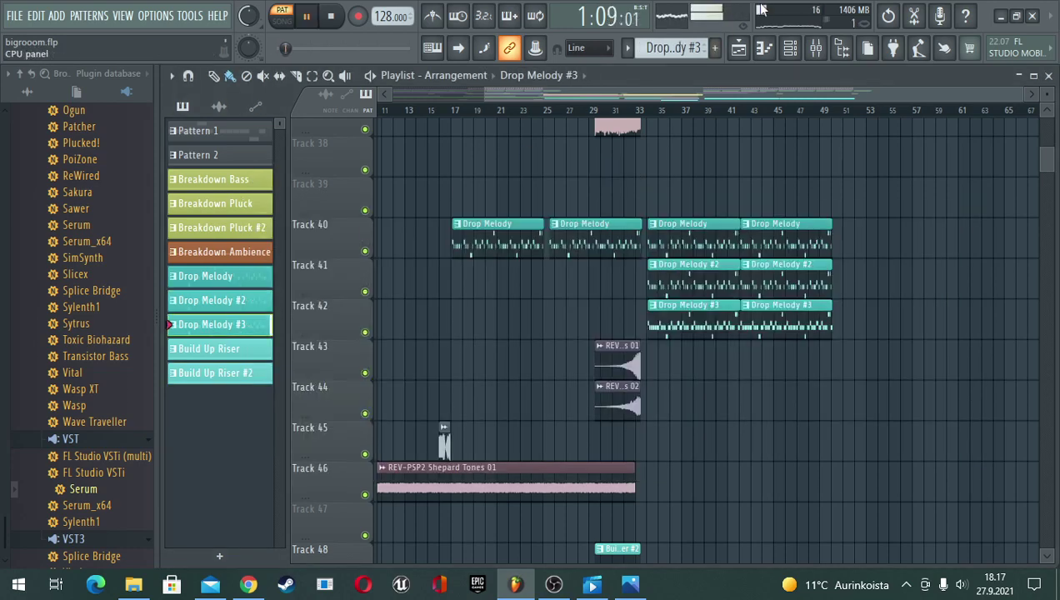
{"action": "left_click", "coordinate": [790, 48]}
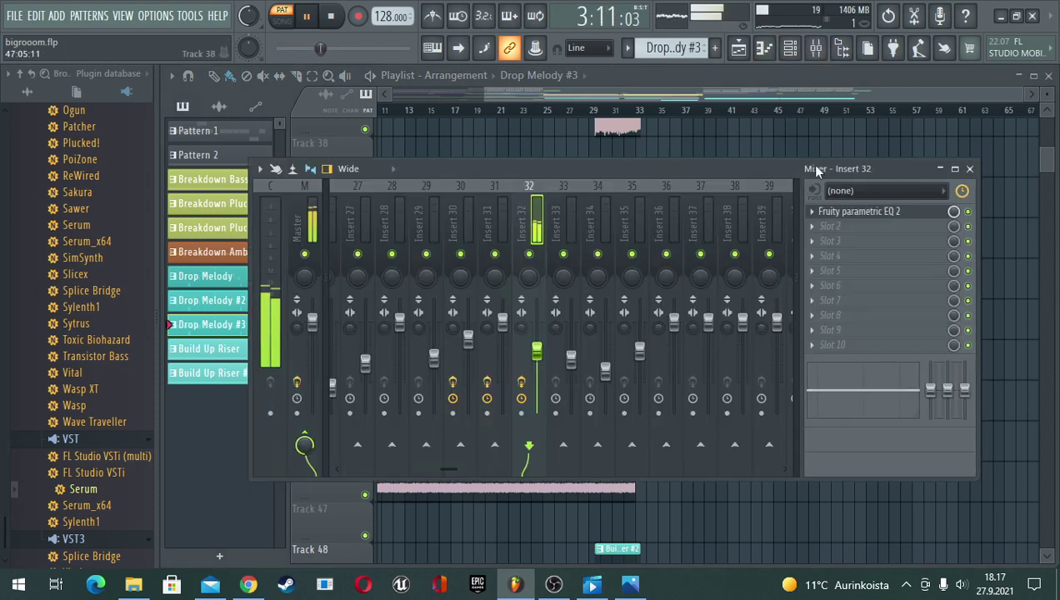
{"action": "key", "text": "space"}
- Try ValhallaSupermassive in slot 2 of insert 32 with a 295.2 ms delay and a 1.15 Hz modulation rate
{"action": "scroll", "coordinate": [100, 356], "scroll_direction": "up", "scroll_amount": 4}
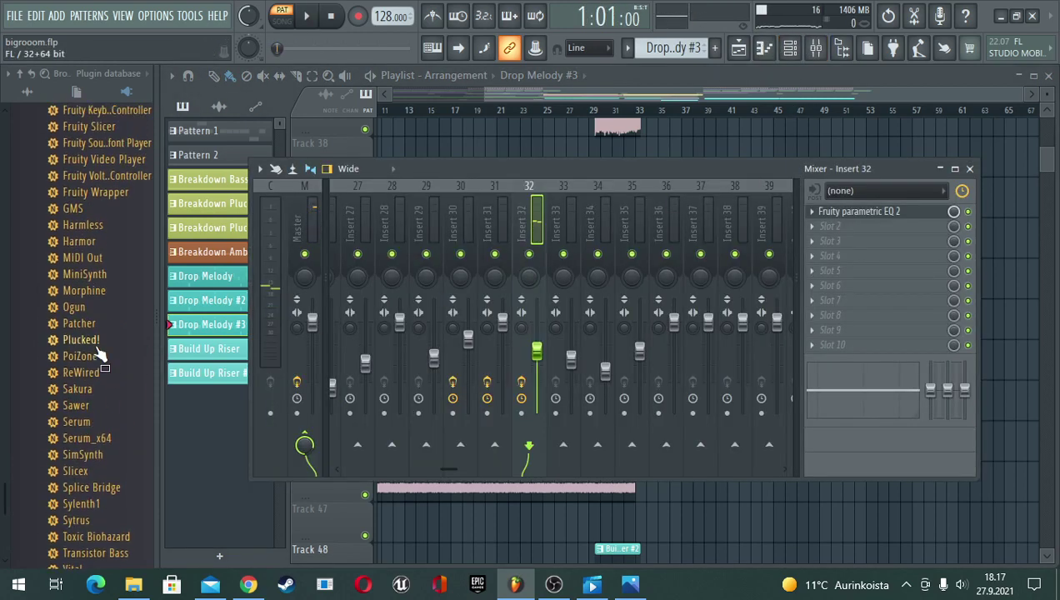
{"action": "scroll", "coordinate": [94, 341], "scroll_direction": "up", "scroll_amount": 12}
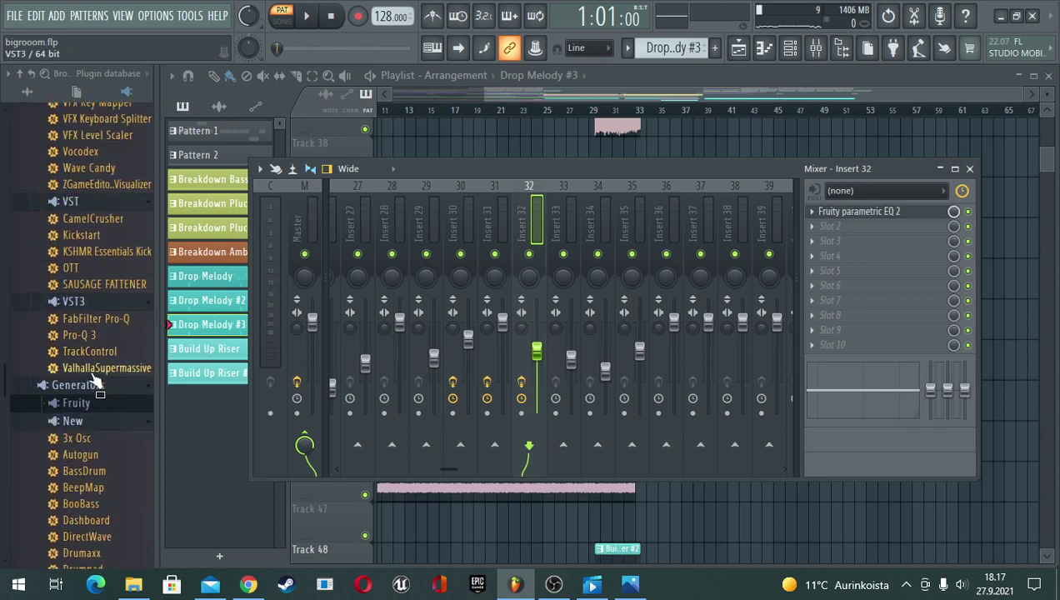
{"action": "left_click_drag", "start_coordinate": [98, 369], "coordinate": [833, 267]}
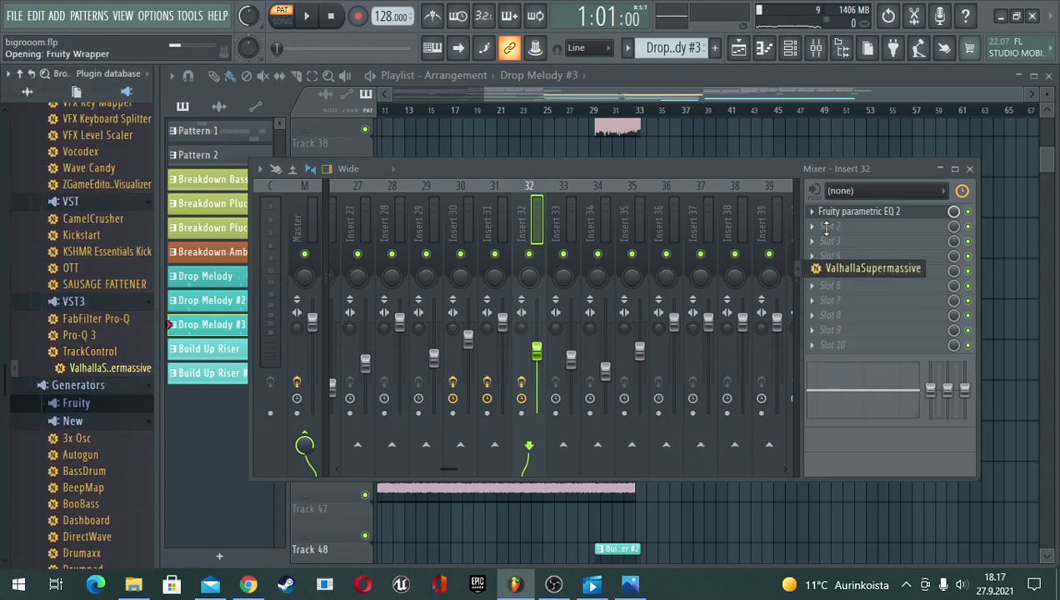
{"action": "left_click_drag", "start_coordinate": [522, 216], "coordinate": [520, 153]}
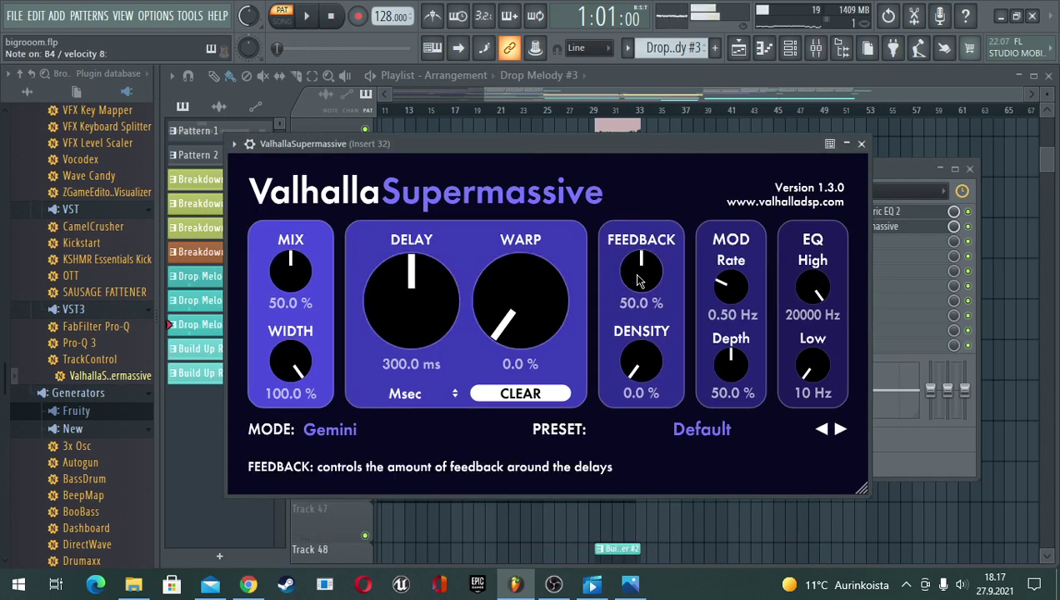
{"action": "left_click_drag", "start_coordinate": [525, 300], "coordinate": [480, 360]}
{"action": "left_click_drag", "start_coordinate": [417, 318], "coordinate": [379, 304]}
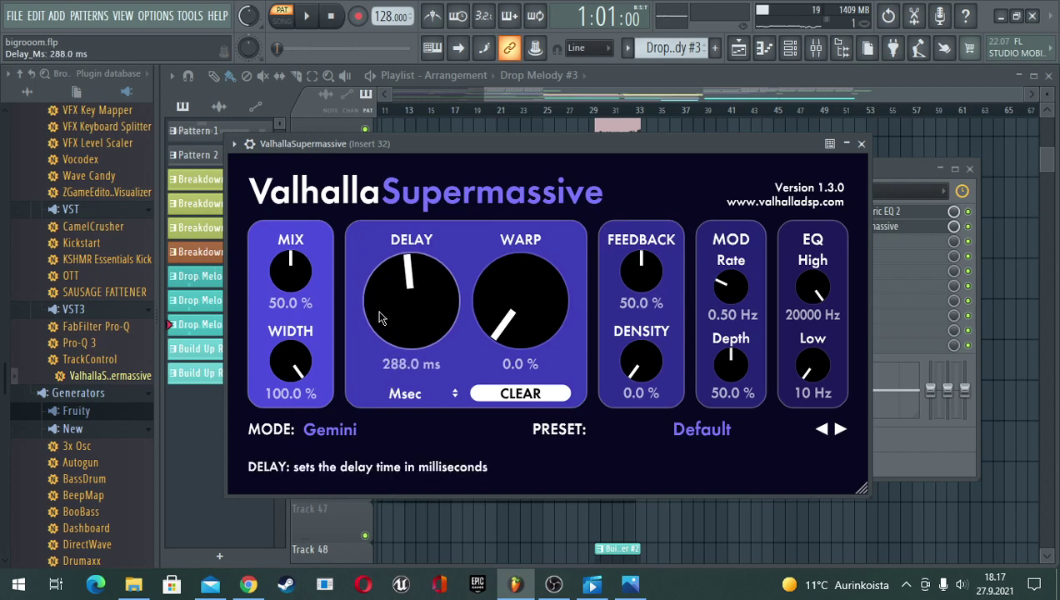
{"action": "left_click_drag", "start_coordinate": [731, 286], "coordinate": [692, 275]}
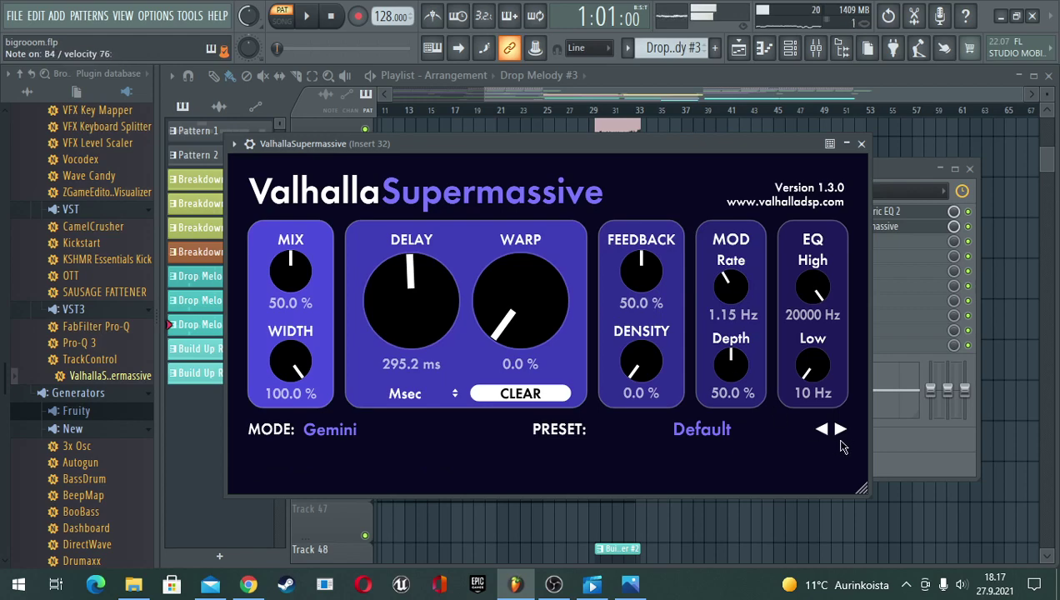
- Try ValhallaSupermassive presets through CirrusMajor8thNote and close the plugin
{"action": "left_click", "coordinate": [840, 430]}
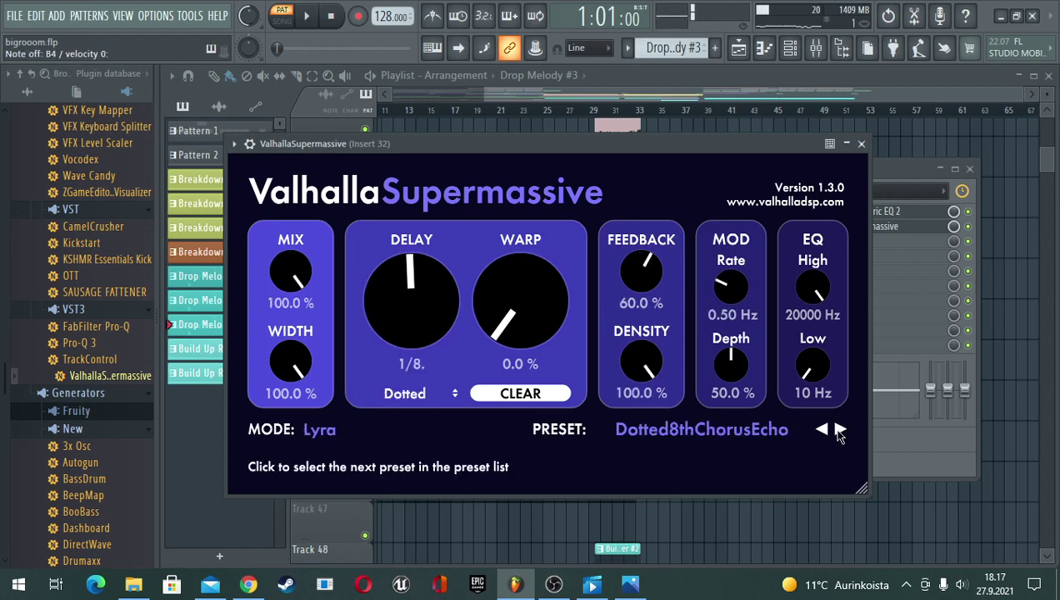
{"action": "left_click", "coordinate": [840, 430]}
{"action": "left_click", "coordinate": [840, 430]}
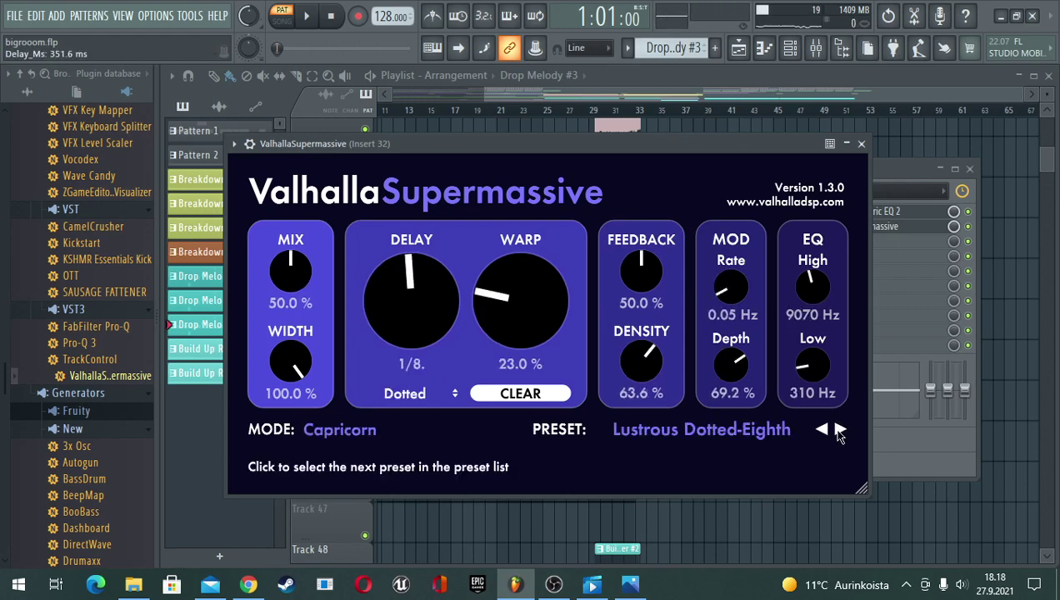
{"action": "left_click", "coordinate": [840, 430]}
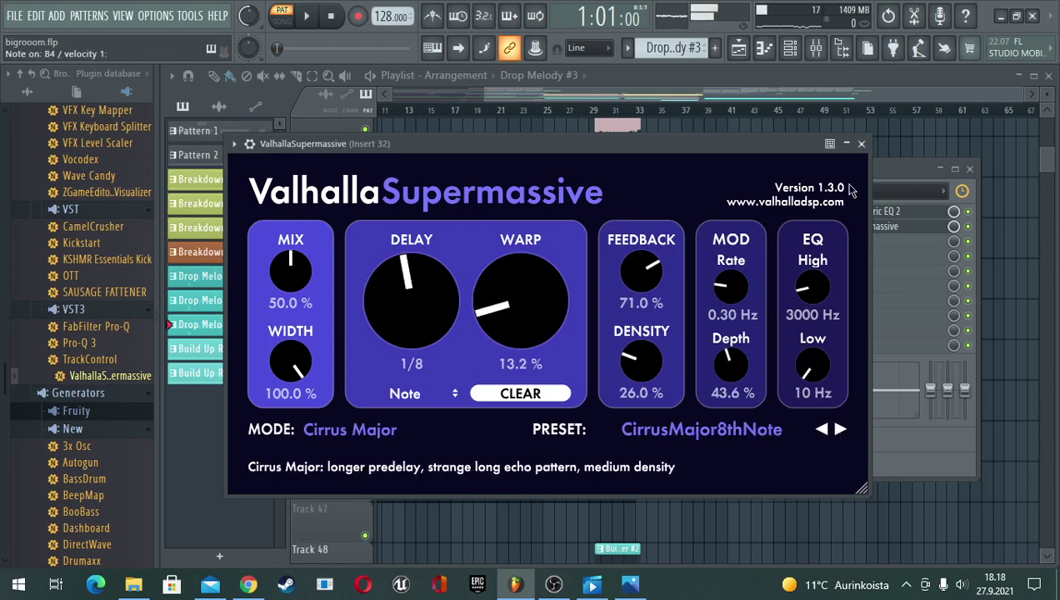
{"action": "left_click", "coordinate": [861, 143]}
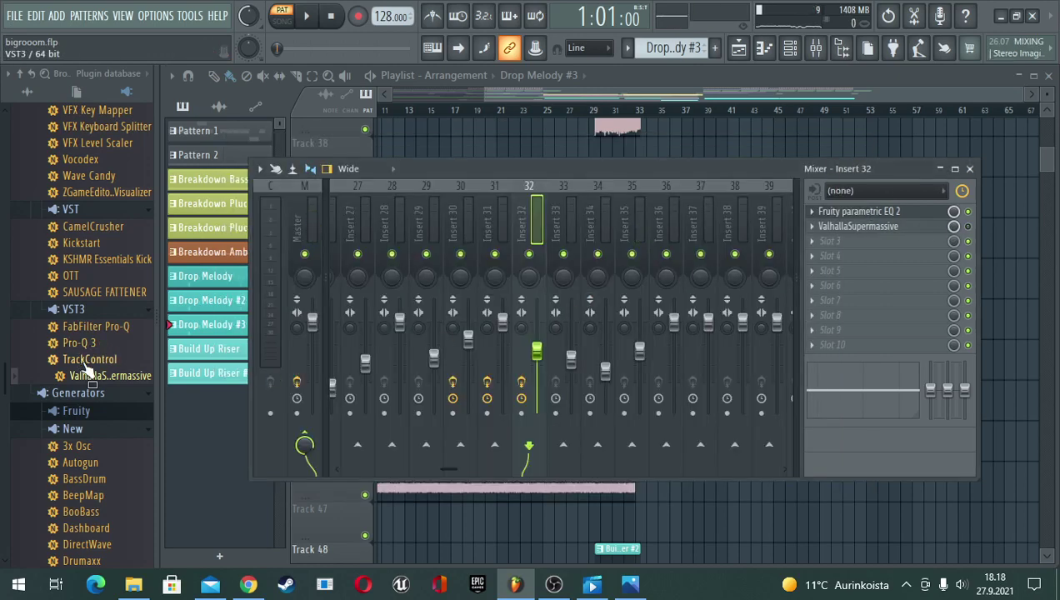
- Replace ValhallaSupermassive with OTT in slot 2 of insert 32 and try an output gain of -2.2 dB during playback
{"action": "scroll", "coordinate": [88, 361], "scroll_direction": "up", "scroll_amount": 2}
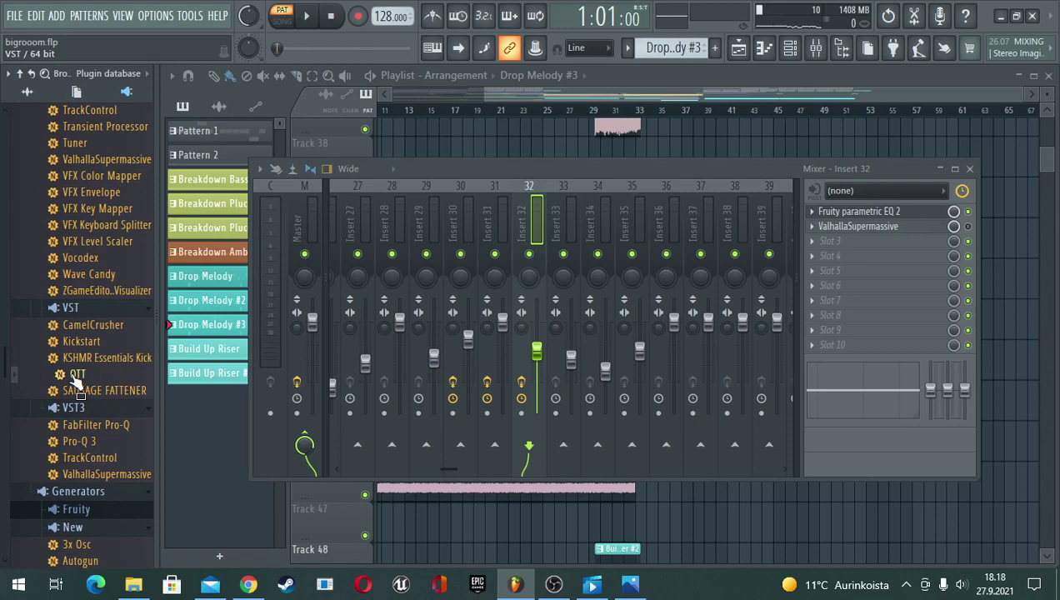
{"action": "left_click_drag", "start_coordinate": [79, 379], "coordinate": [835, 228]}
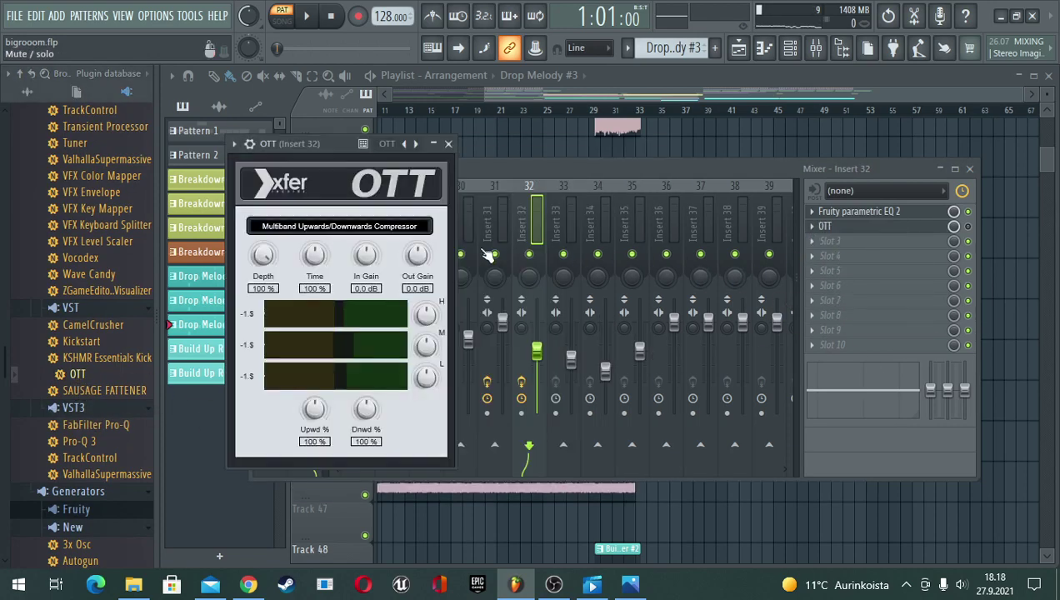
{"action": "key", "text": "space"}
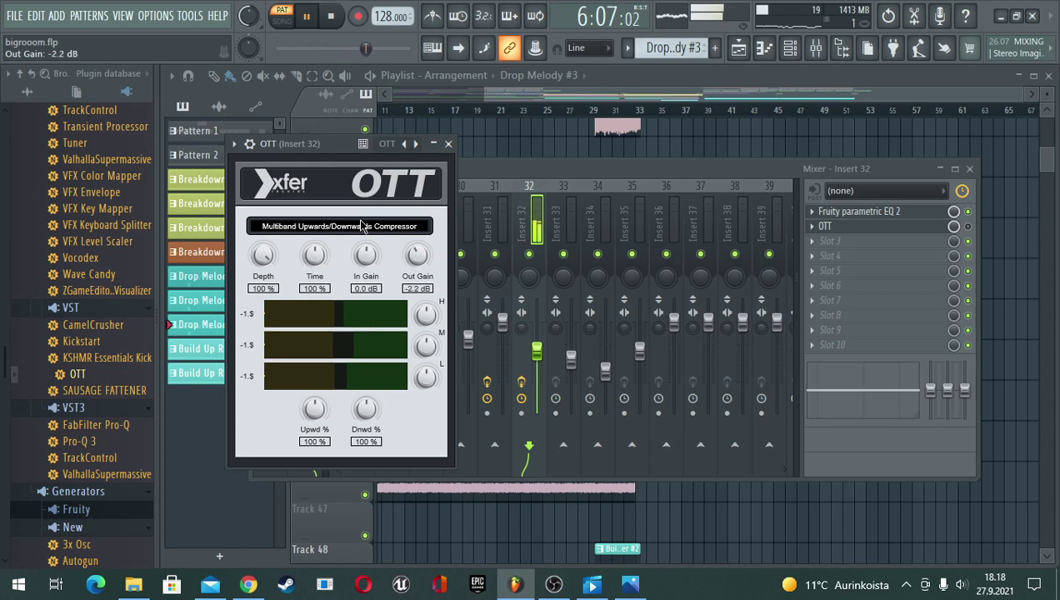
{"action": "left_click", "coordinate": [447, 143]}
{"action": "key", "text": "space"}
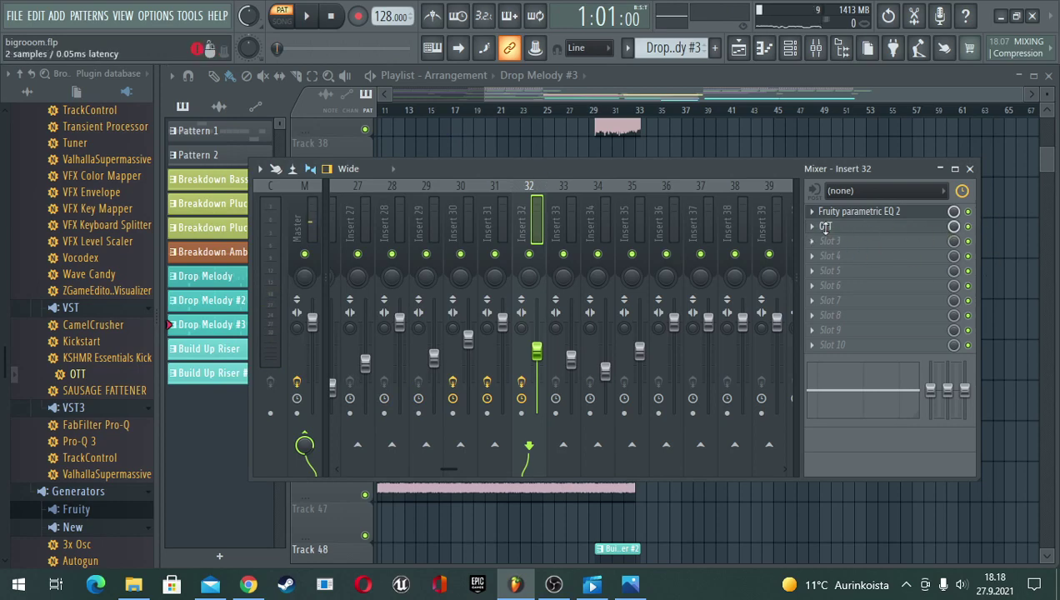
- In OTT on insert 32, set the output gain to 1.9 dB, the mid band gain to 96%, and fine-tune the low band gain
{"action": "left_click", "coordinate": [825, 227]}
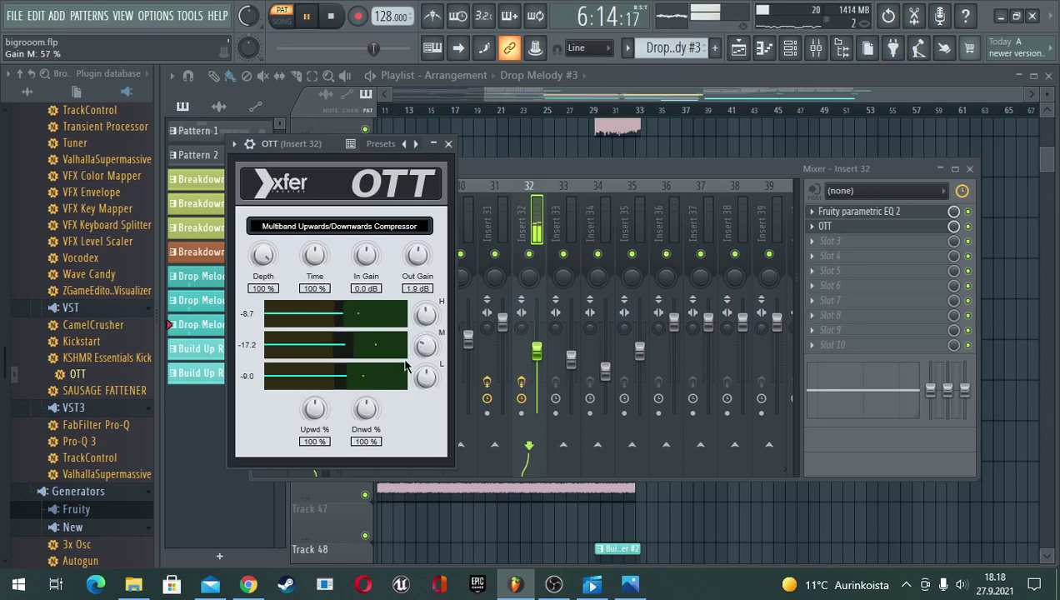
{"action": "left_click_drag", "start_coordinate": [426, 379], "coordinate": [414, 425]}
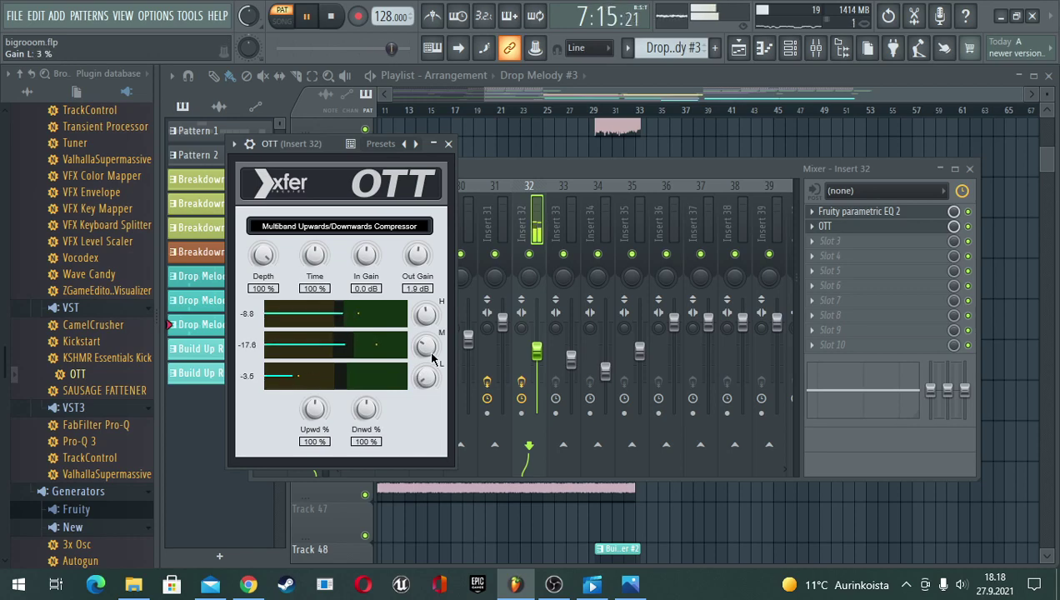
{"action": "left_click_drag", "start_coordinate": [432, 356], "coordinate": [423, 330]}
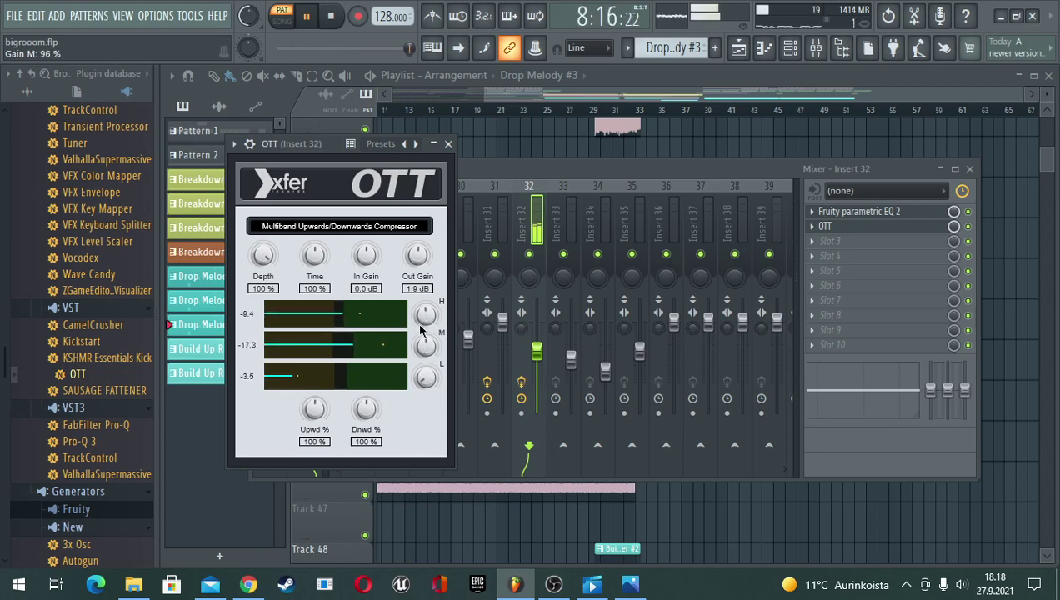
{"action": "left_click_drag", "start_coordinate": [424, 381], "coordinate": [420, 356]}
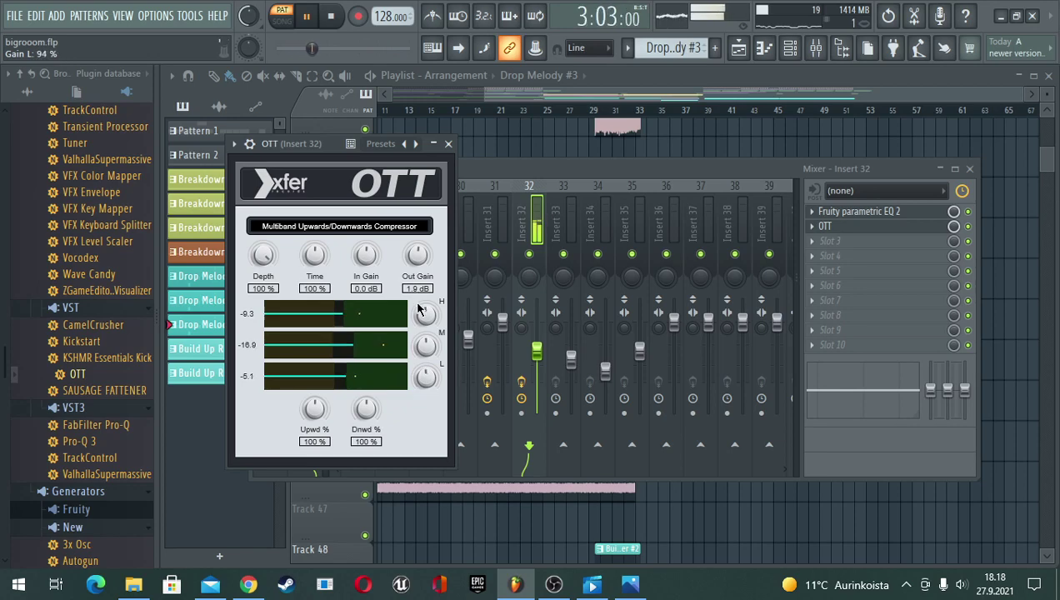
{"action": "left_click_drag", "start_coordinate": [419, 307], "coordinate": [417, 322]}
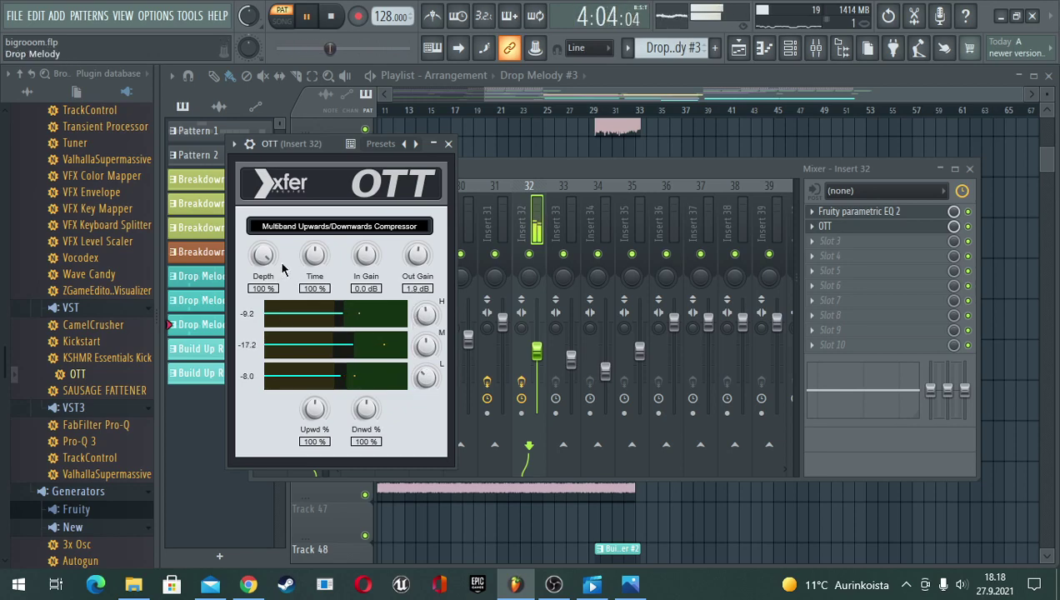
- Set OTT's depth to 69%, time to 99% and input gain to -4.3 dB
{"action": "mouse_move", "coordinate": [256, 300]}
{"action": "left_mouse_down"}
{"action": "mouse_move", "coordinate": [240, 354]}
{"action": "mouse_move", "coordinate": [236, 304]}
{"action": "left_mouse_up"}
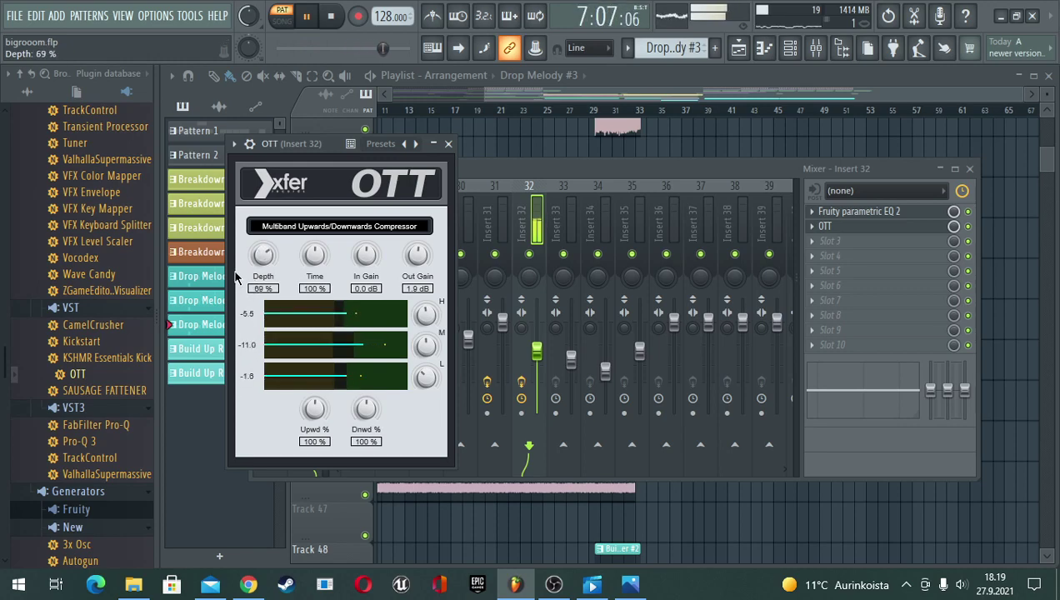
{"action": "left_click_drag", "start_coordinate": [314, 258], "coordinate": [308, 302]}
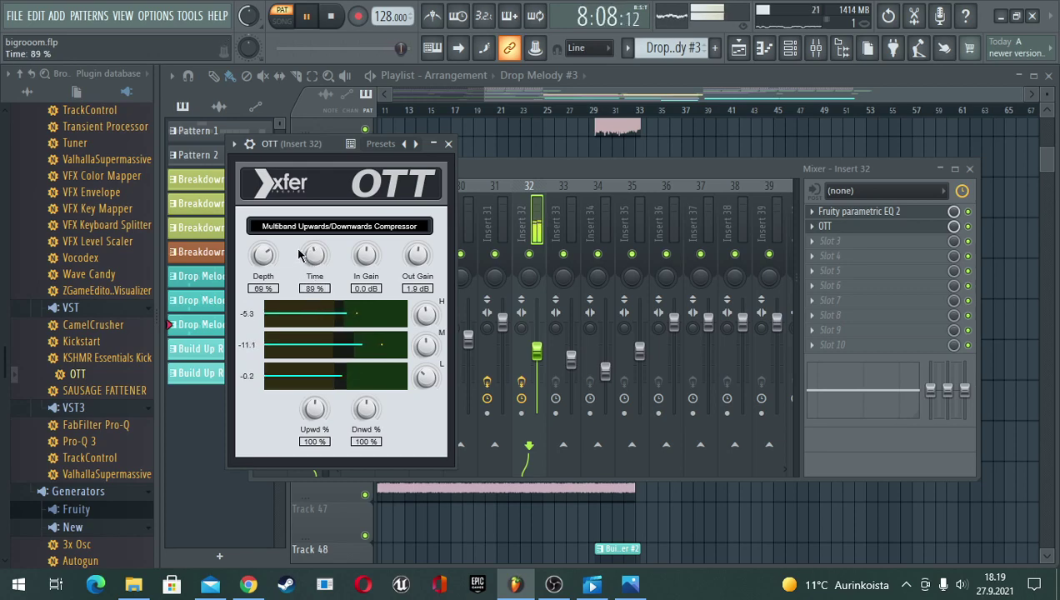
{"action": "left_click_drag", "start_coordinate": [300, 255], "coordinate": [297, 246]}
{"action": "left_click_drag", "start_coordinate": [362, 257], "coordinate": [360, 290]}
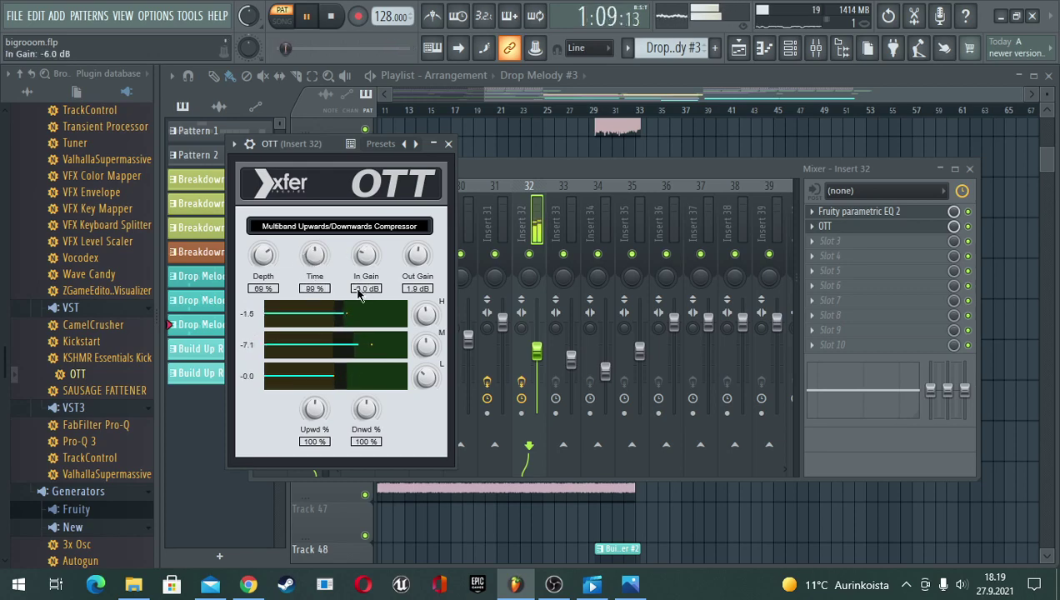
- Switch playback to song mode, return to the playlist and play the arrangement from the drop at bar 34
{"action": "left_click", "coordinate": [282, 16]}
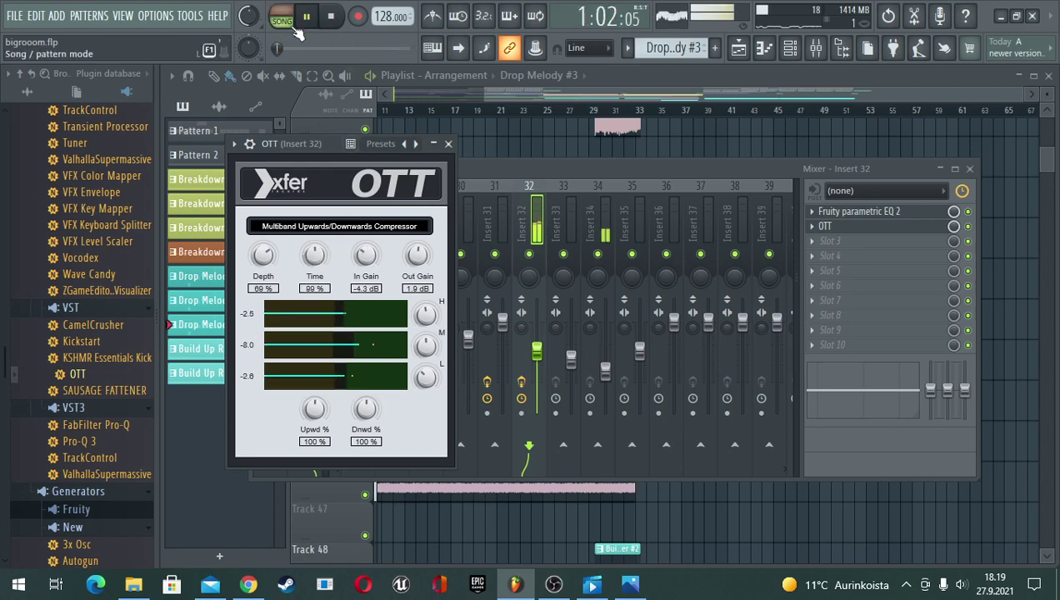
{"action": "left_click", "coordinate": [628, 71]}
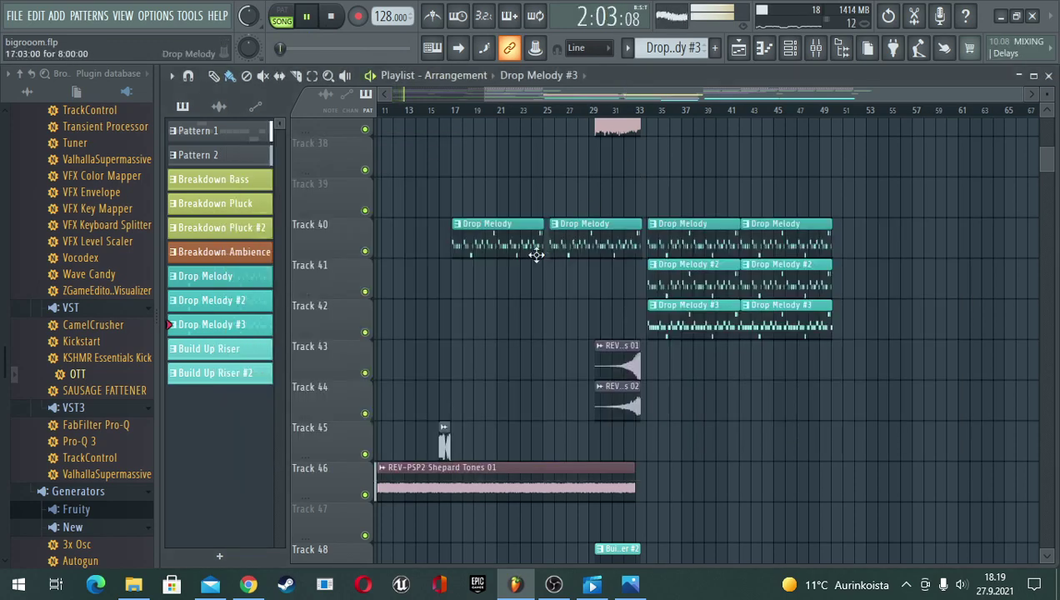
{"action": "scroll", "coordinate": [550, 250], "scroll_direction": "up", "scroll_amount": 1}
{"action": "left_click", "coordinate": [650, 113]}
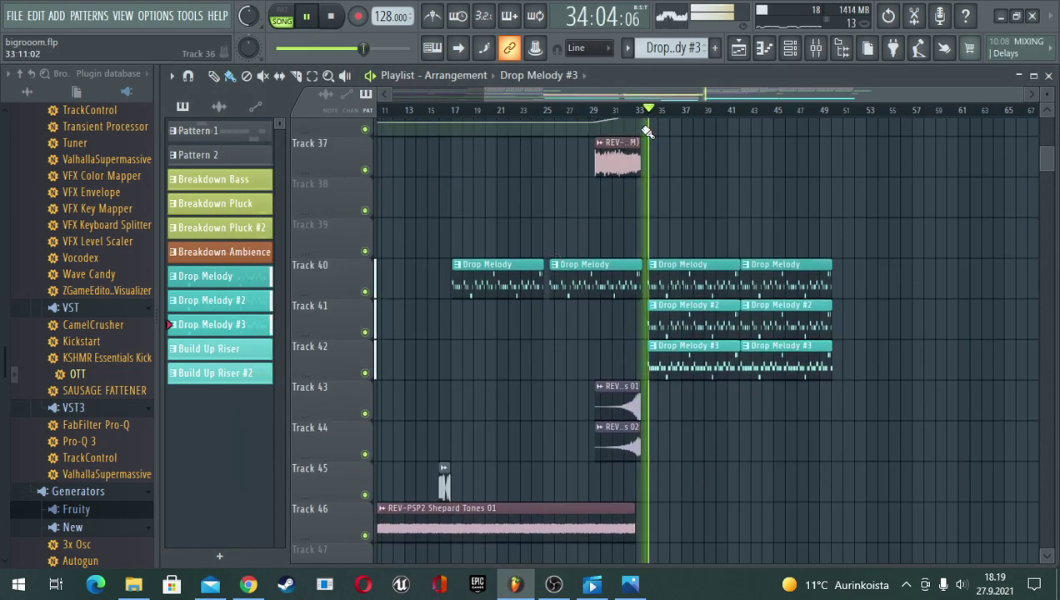
- Examine the playlist from the drop melody clips up to the drum tracks while the drop plays, and stop playback
{"action": "scroll", "coordinate": [709, 171], "scroll_direction": "down", "scroll_amount": 2}
{"action": "left_click_drag", "start_coordinate": [714, 95], "coordinate": [935, 94]}
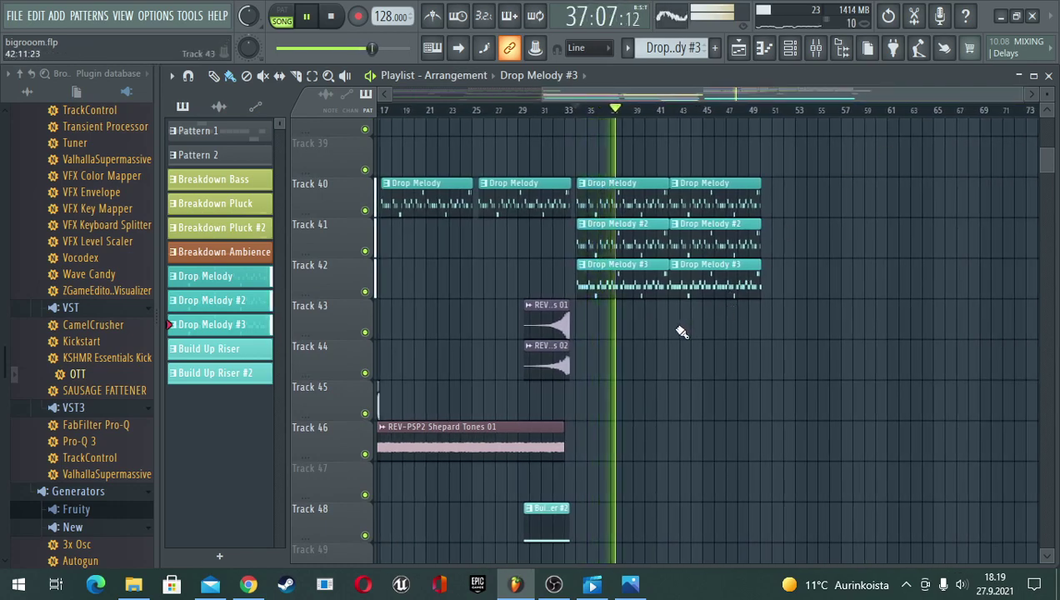
{"action": "scroll", "coordinate": [681, 332], "scroll_direction": "up", "scroll_amount": 1}
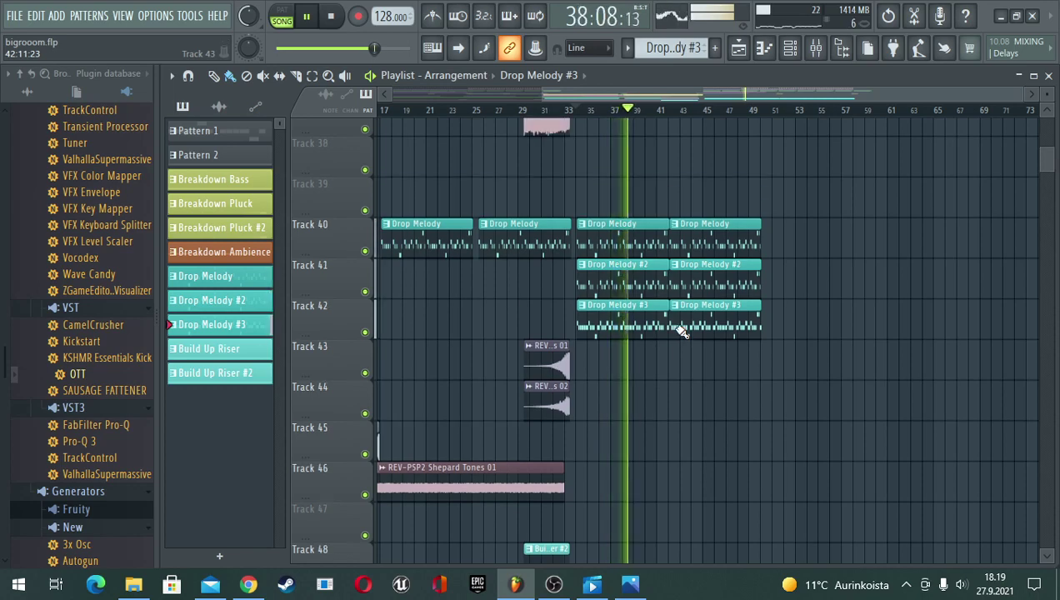
{"action": "scroll", "coordinate": [682, 332], "scroll_direction": "up", "scroll_amount": 1}
{"action": "scroll", "coordinate": [682, 332], "scroll_direction": "up", "scroll_amount": 12}
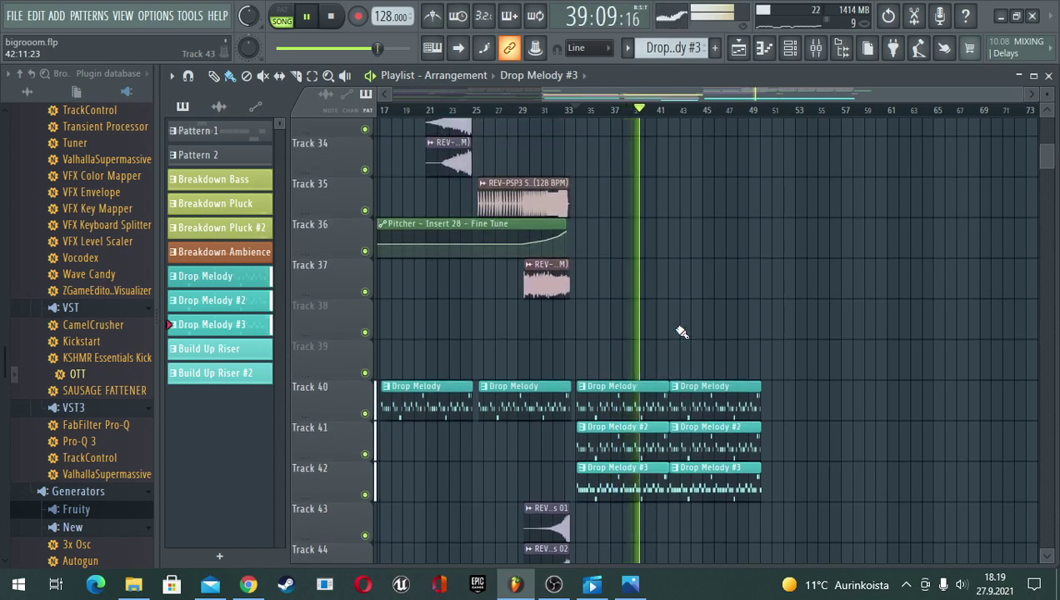
{"action": "scroll", "coordinate": [682, 331], "scroll_direction": "up", "scroll_amount": 9}
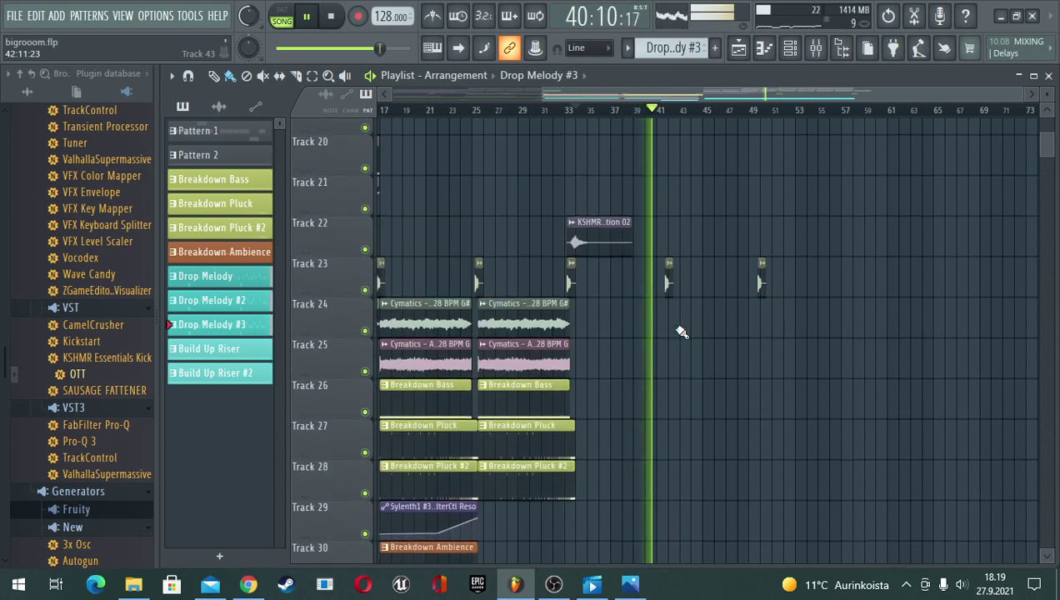
{"action": "scroll", "coordinate": [666, 332], "scroll_direction": "up", "scroll_amount": 3}
{"action": "scroll", "coordinate": [667, 332], "scroll_direction": "up", "scroll_amount": 8}
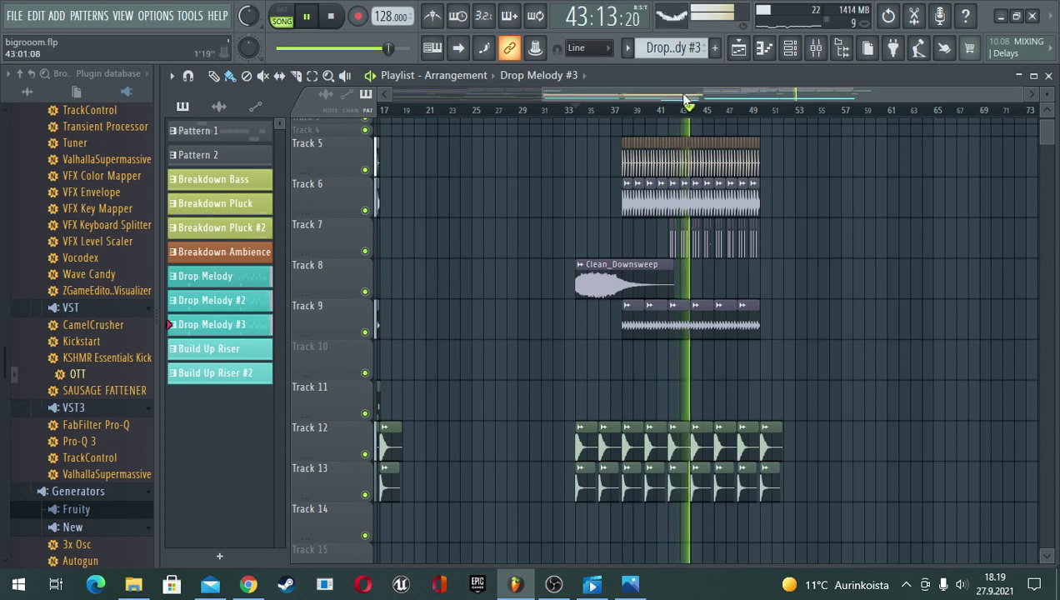
{"action": "key", "text": "space"}
{"action": "left_click_drag", "start_coordinate": [583, 94], "coordinate": [378, 105]}
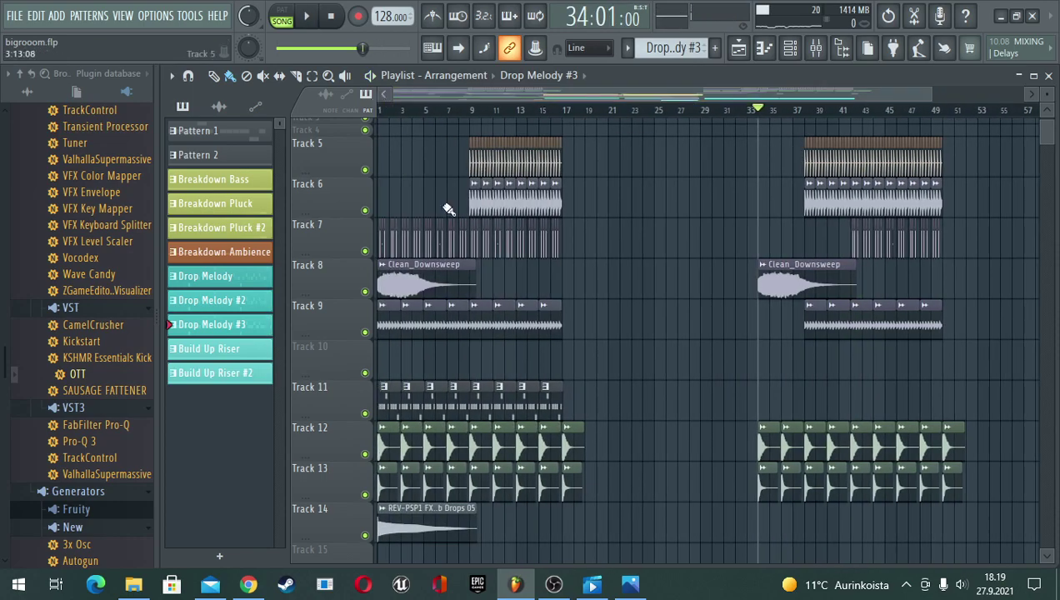
- Check the recording in OBS Studio, return to FL Studio and play the whole arrangement from bar 1
{"action": "left_click", "coordinate": [553, 585]}
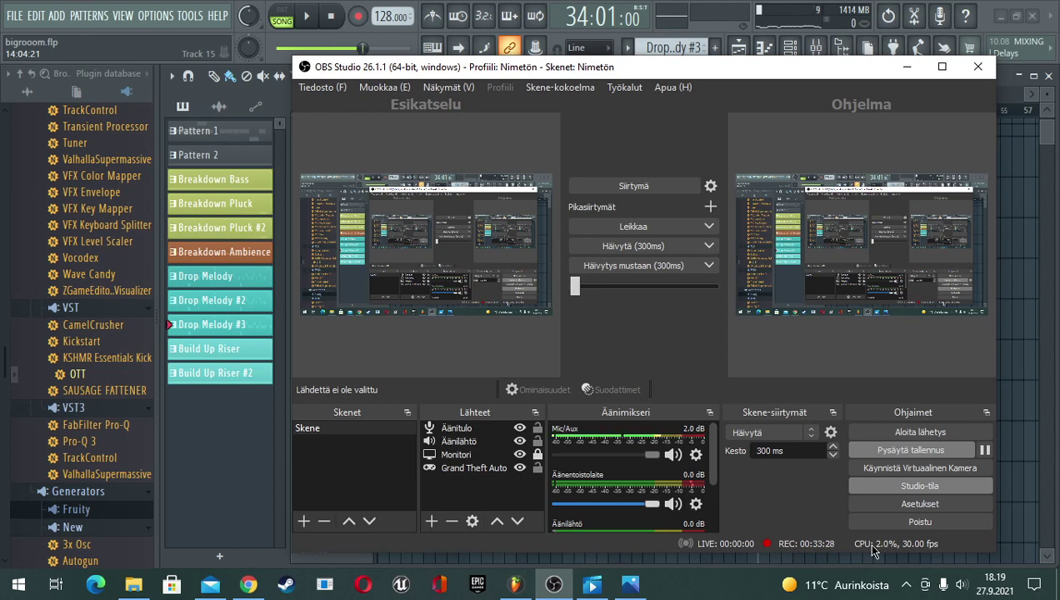
{"action": "left_click", "coordinate": [907, 67]}
{"action": "scroll", "coordinate": [671, 123], "scroll_direction": "down", "scroll_amount": 2}
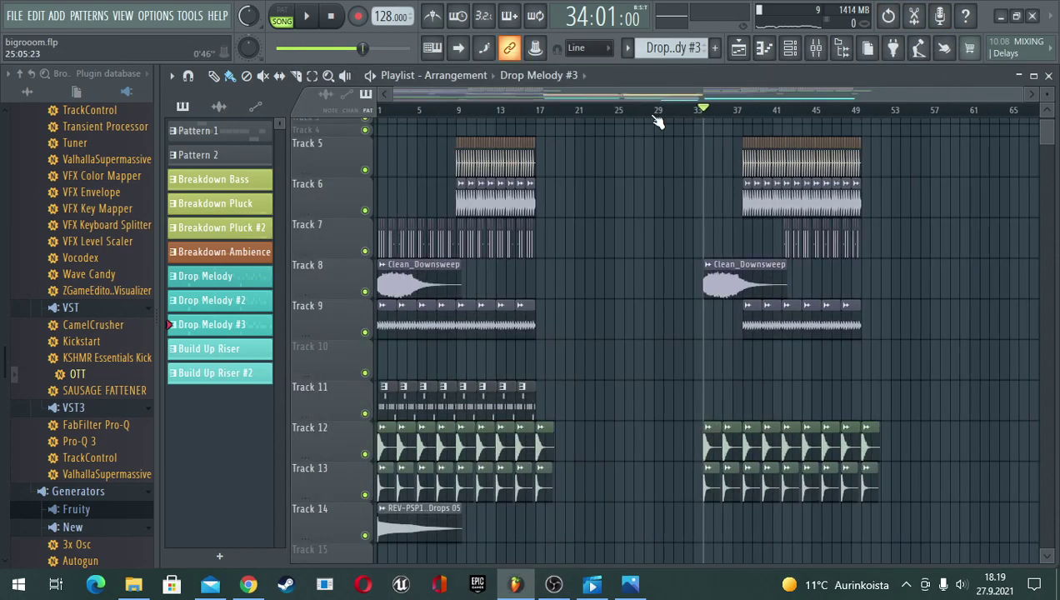
{"action": "left_click_drag", "start_coordinate": [1050, 96], "coordinate": [1048, 94]}
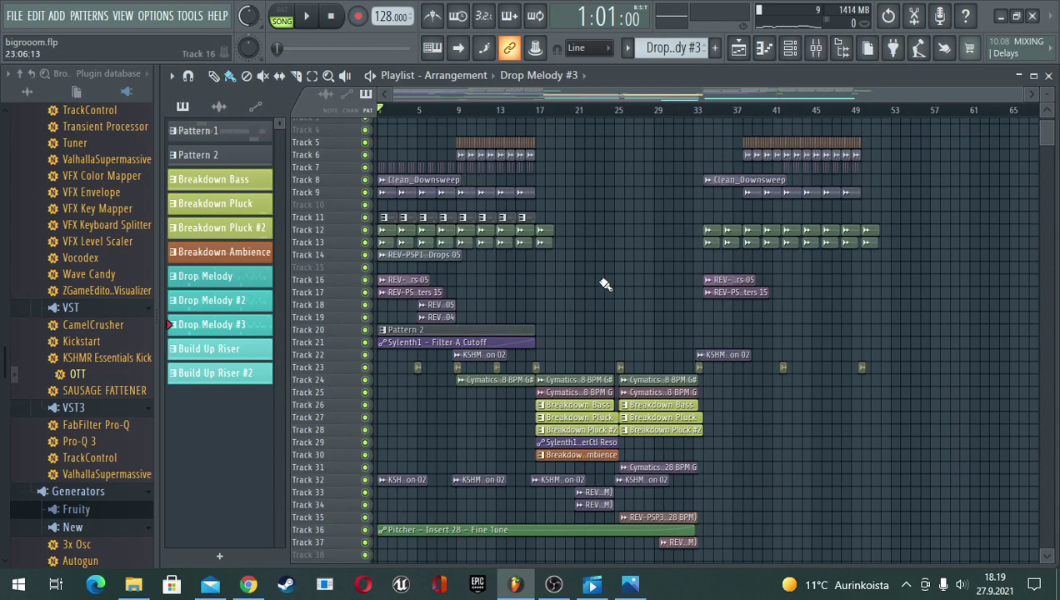
{"action": "scroll", "coordinate": [605, 284], "scroll_direction": "up", "scroll_amount": 3}
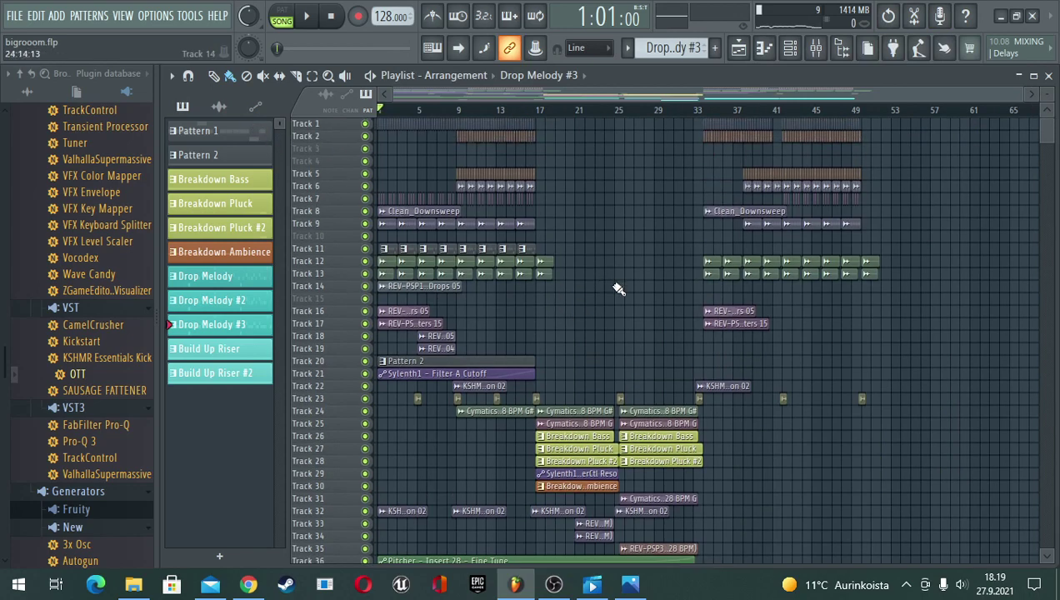
{"action": "key", "text": "space"}
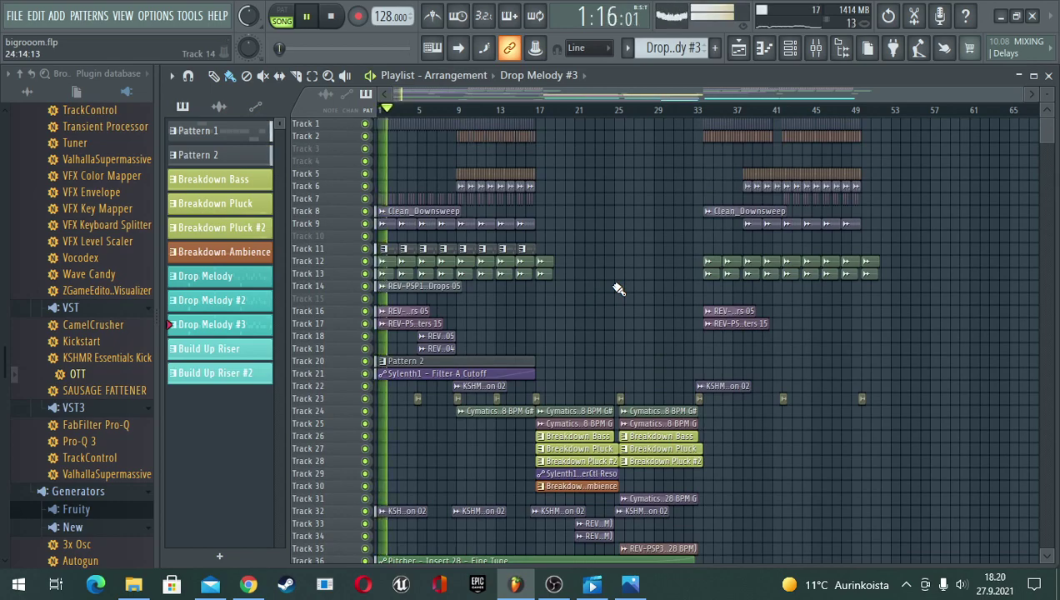
- Enter Intro Lead as the name of Pattern 1
{"action": "right_click", "coordinate": [222, 137]}
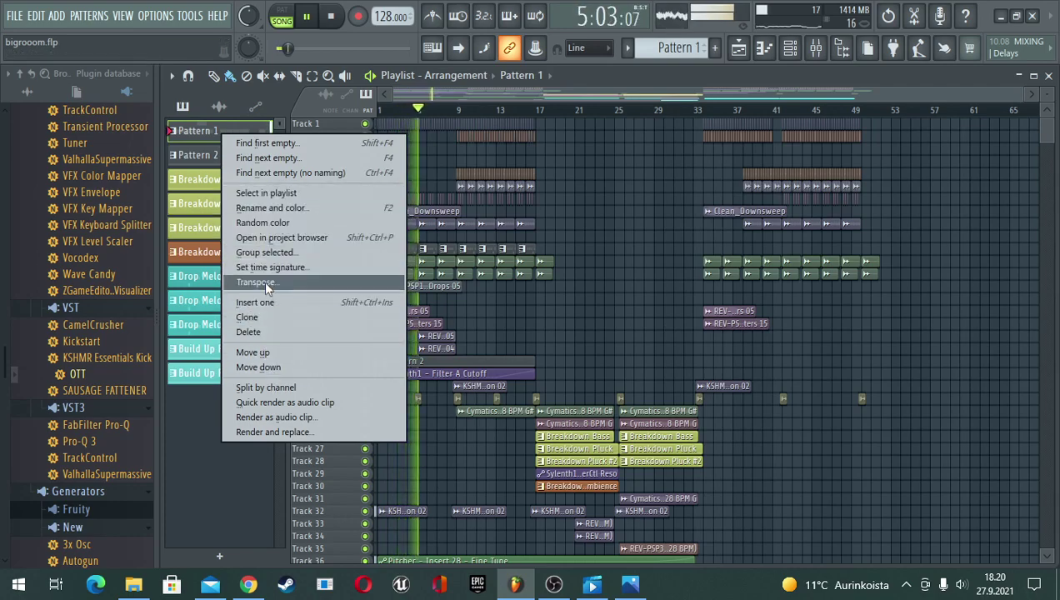
{"action": "right_click", "coordinate": [197, 135]}
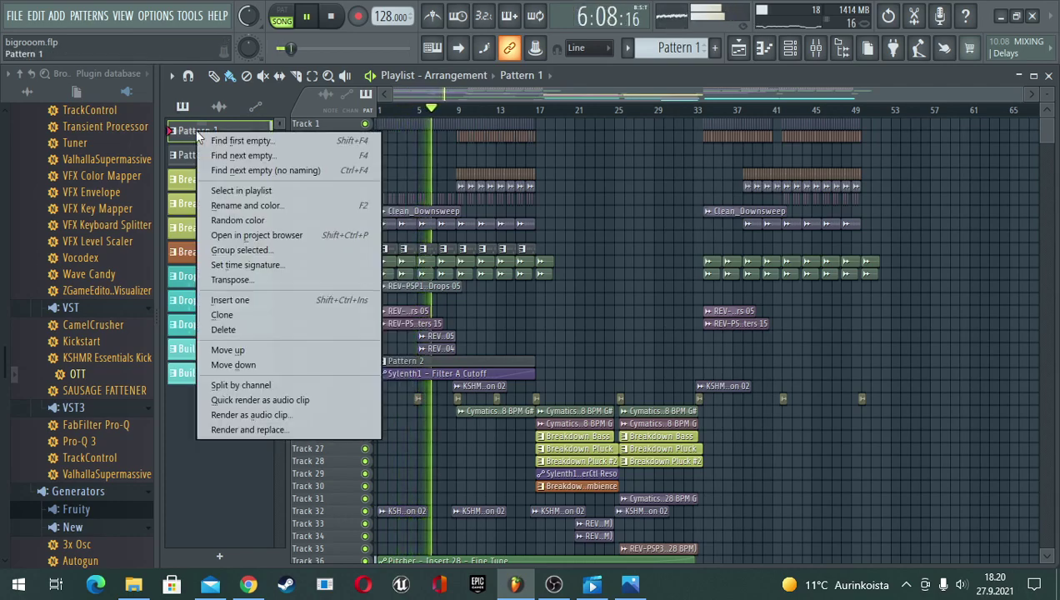
{"action": "left_click", "coordinate": [225, 207]}
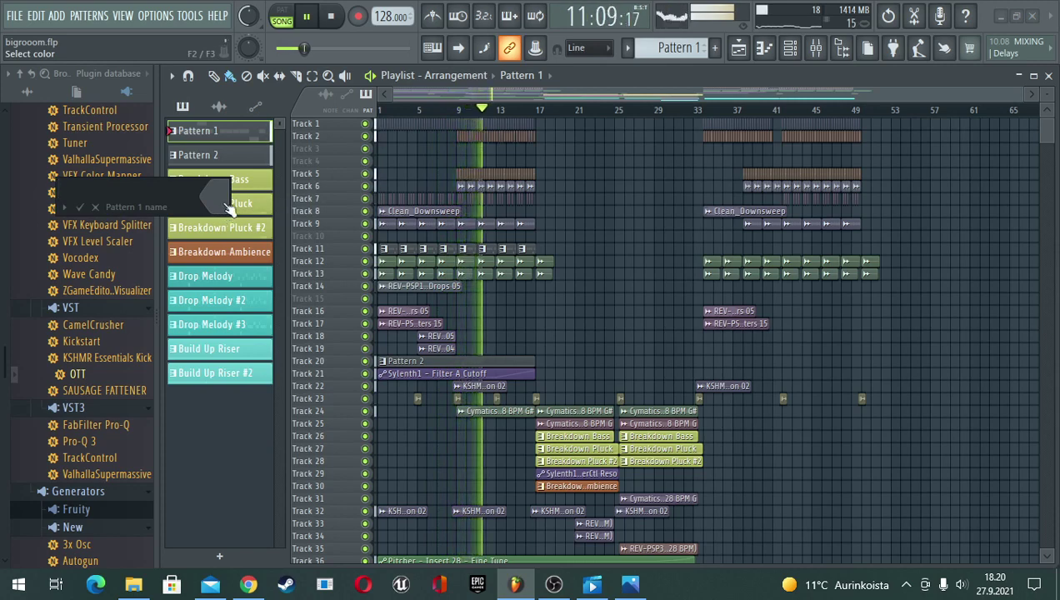
{"action": "type", "text": "Intro"}
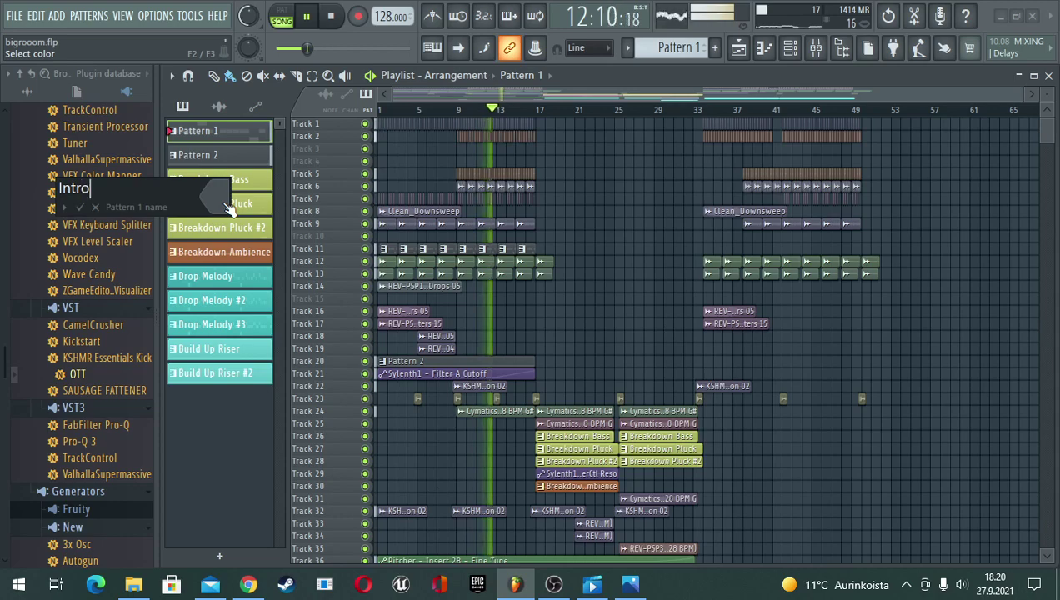
{"action": "type", "text": " Lead"}
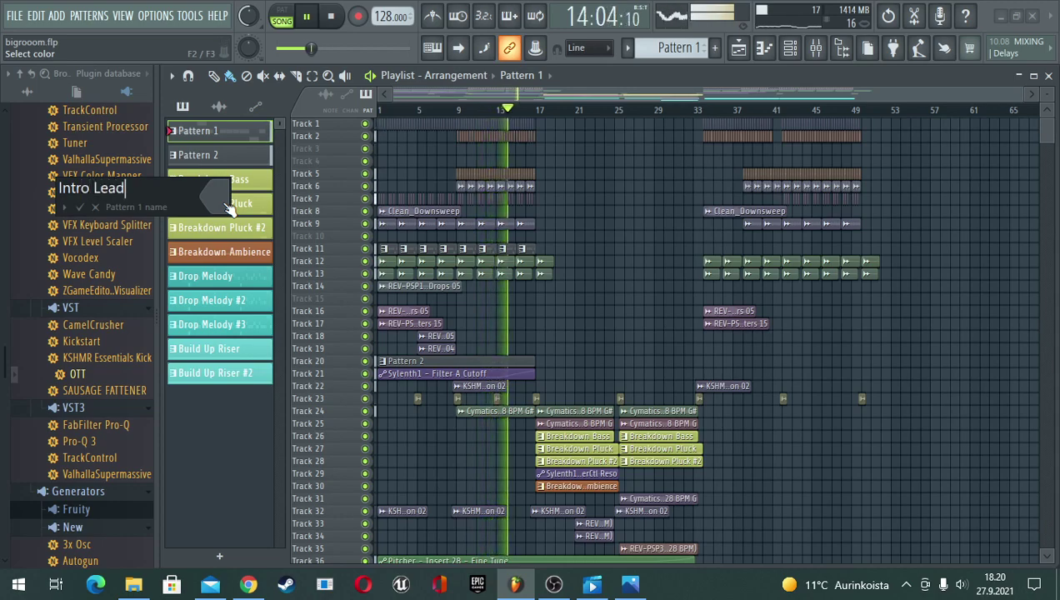
- Colour the Intro Lead pattern red (#AA3C39) with luminance 107 and apply its name and colour
{"action": "left_click", "coordinate": [225, 204]}
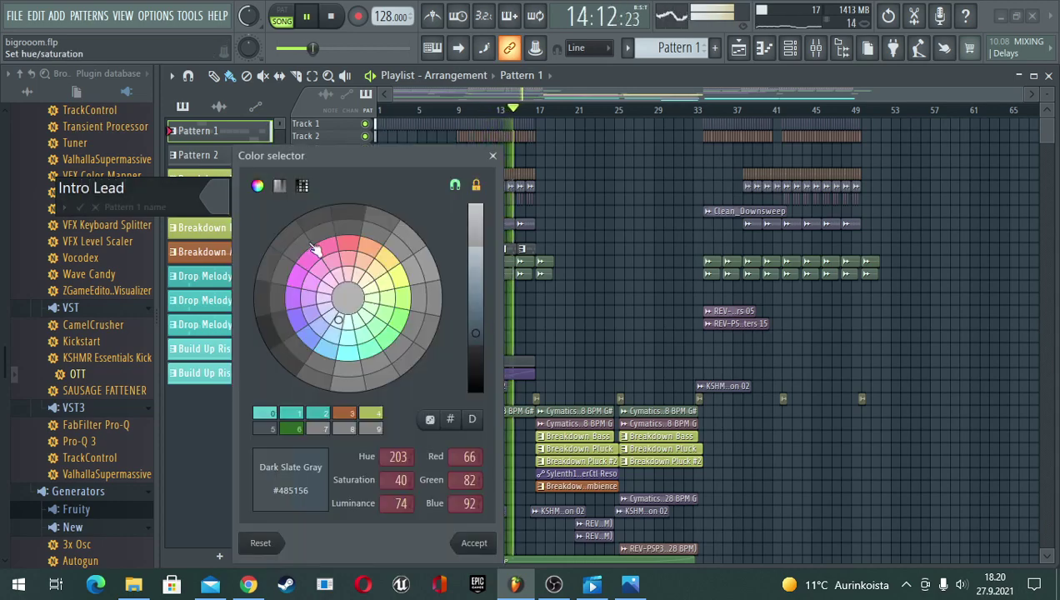
{"action": "left_click", "coordinate": [320, 269]}
{"action": "left_click", "coordinate": [348, 243]}
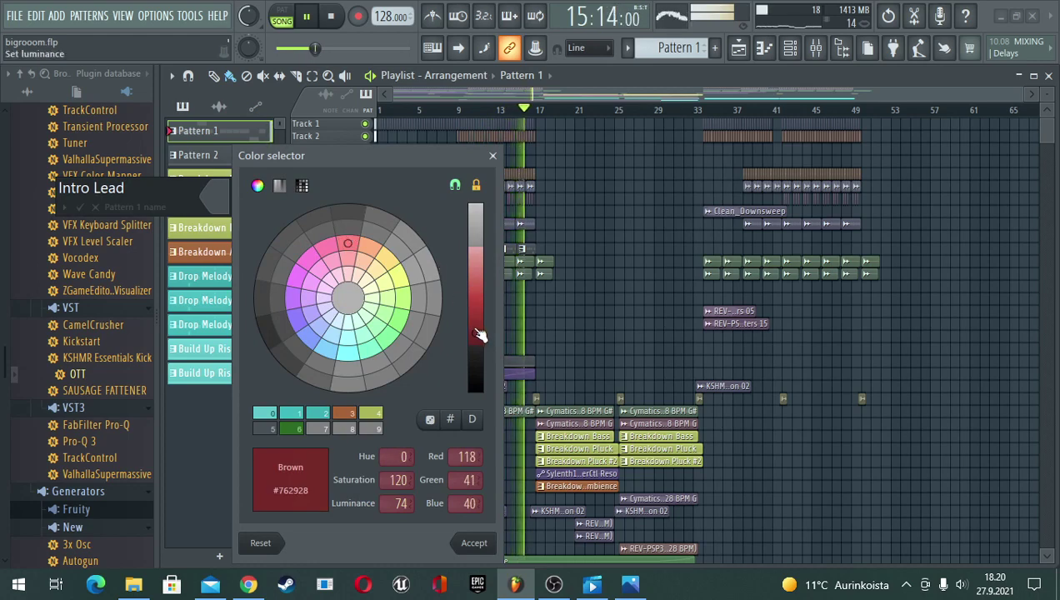
{"action": "mouse_move", "coordinate": [477, 330]}
{"action": "left_mouse_down"}
{"action": "mouse_move", "coordinate": [478, 286]}
{"action": "mouse_move", "coordinate": [481, 363]}
{"action": "mouse_move", "coordinate": [481, 268]}
{"action": "mouse_move", "coordinate": [481, 344]}
{"action": "left_mouse_up"}
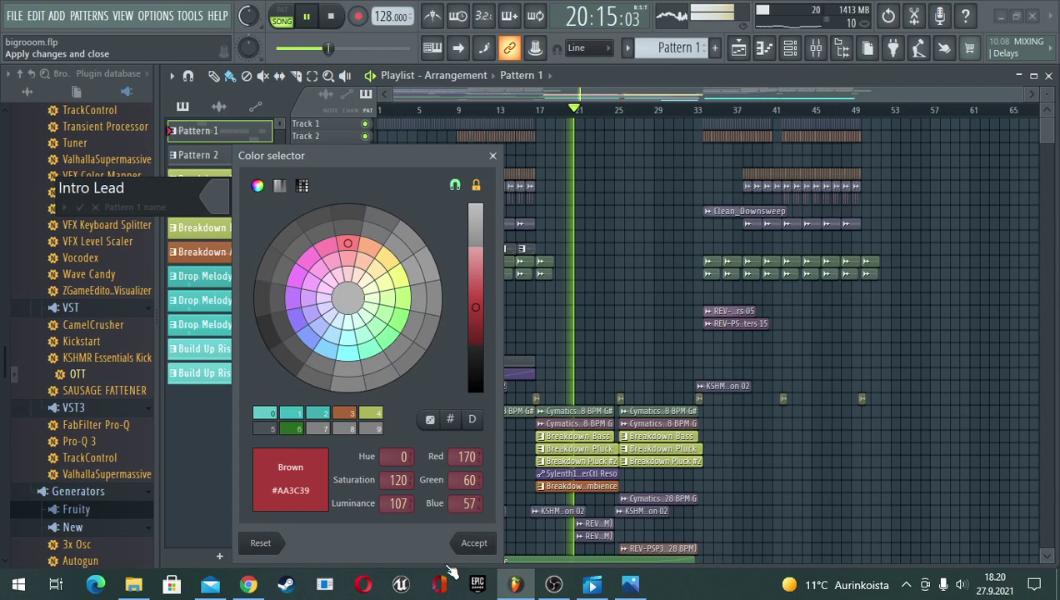
{"action": "left_click", "coordinate": [490, 545]}
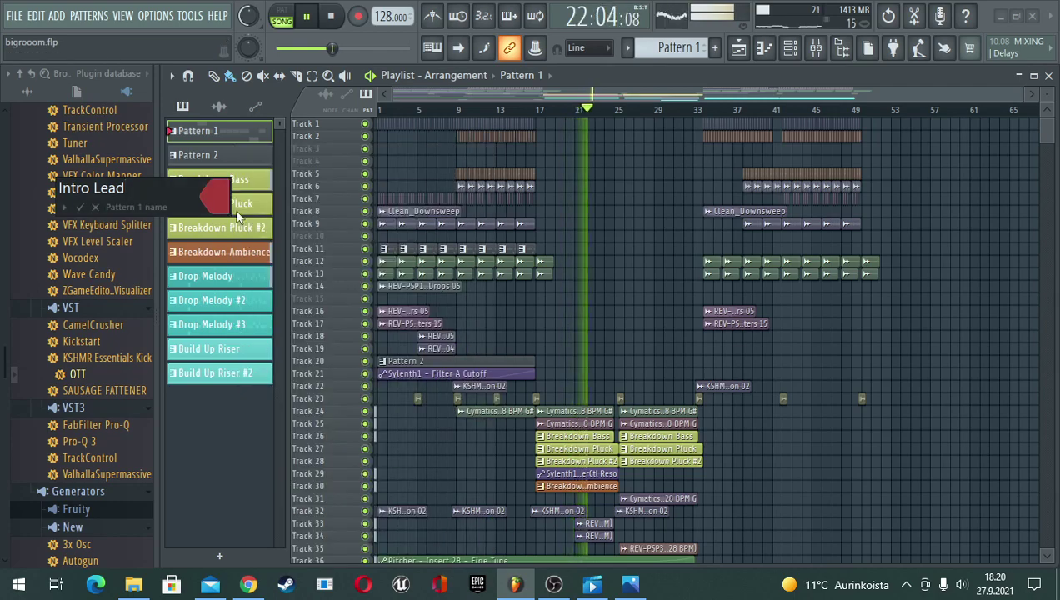
{"action": "key", "text": "Return"}
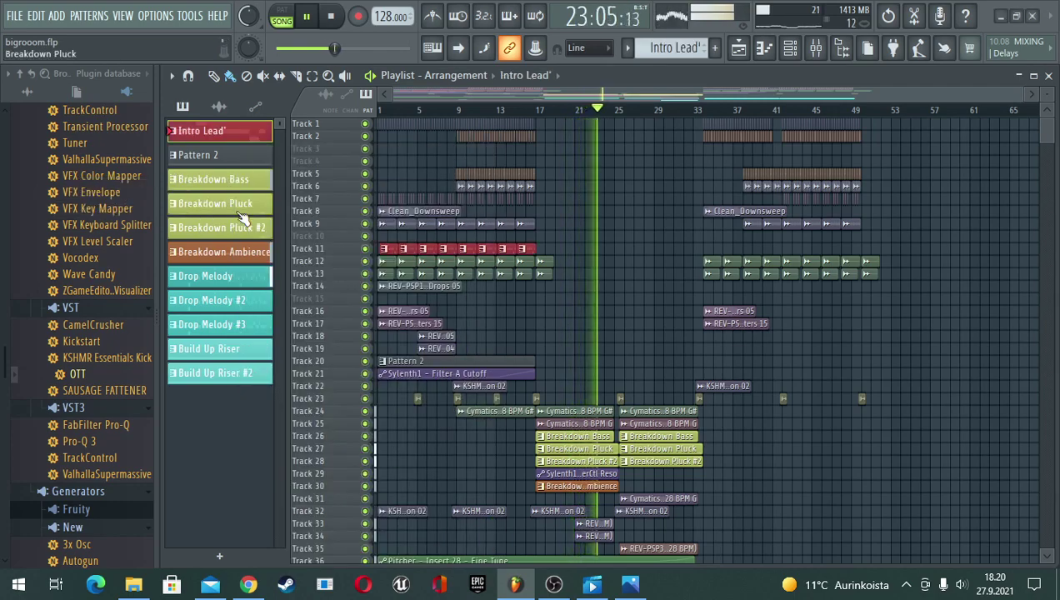
- Remove the stray apostrophe from the red pattern's name so it reads Intro Lead
{"action": "right_click", "coordinate": [227, 131]}
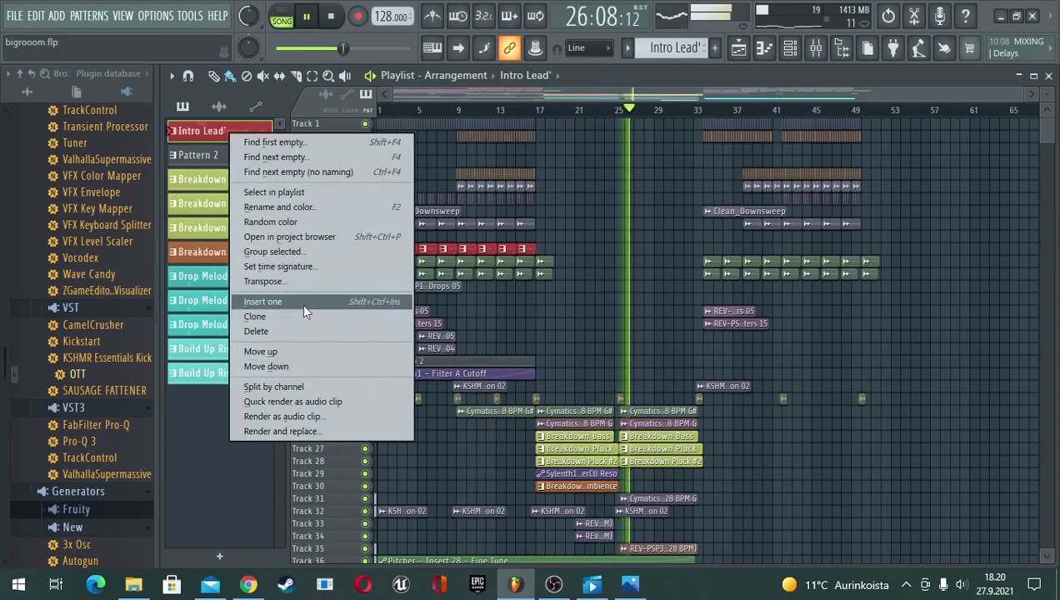
{"action": "key", "text": "Escape"}
{"action": "right_click", "coordinate": [236, 134]}
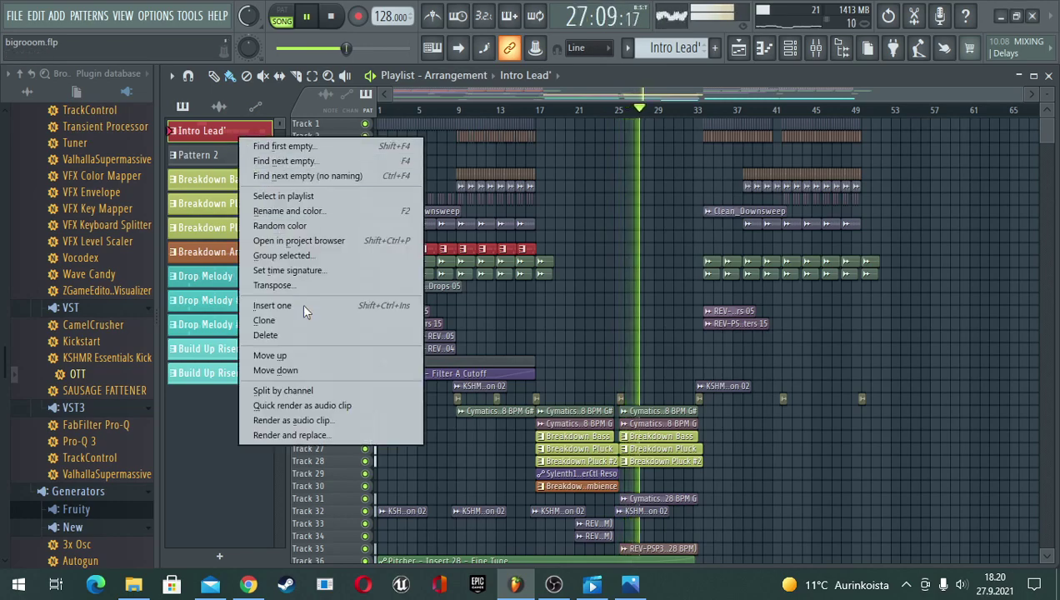
{"action": "left_click", "coordinate": [290, 208]}
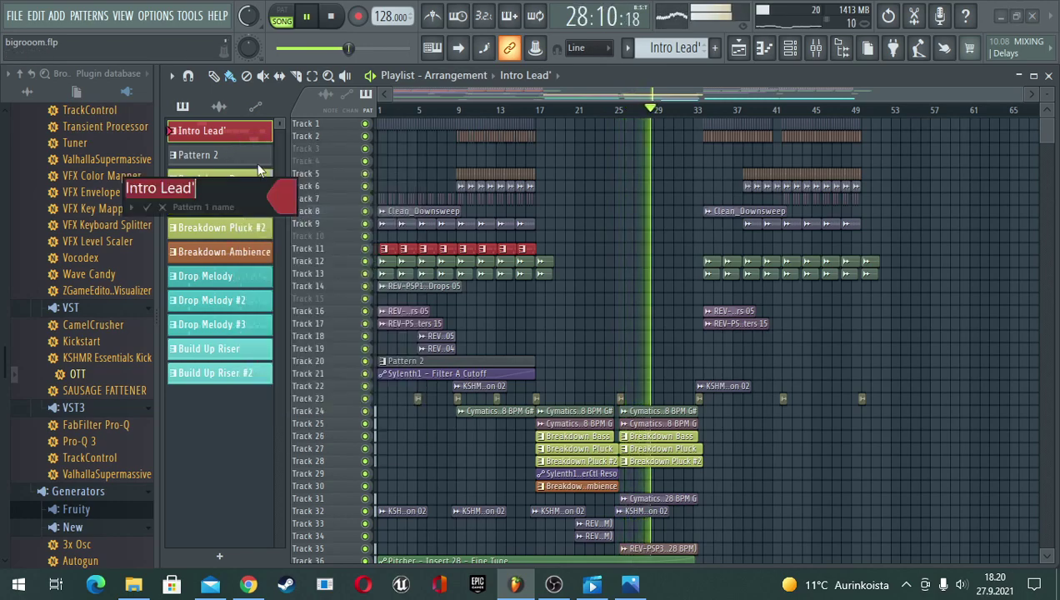
{"action": "key", "text": "BackSpace"}
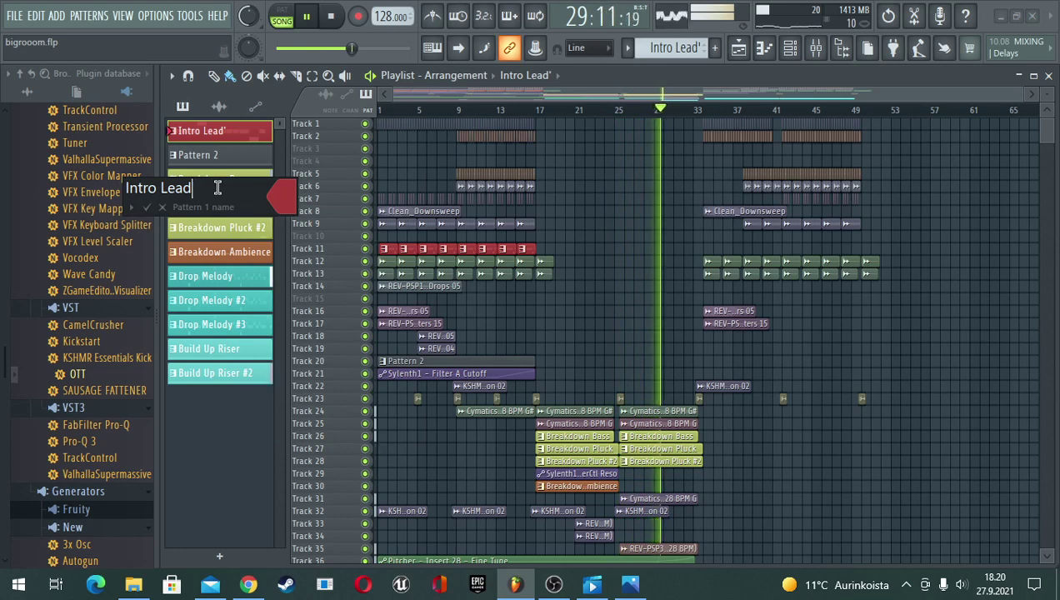
{"action": "key", "text": "Return"}
- Enter Intro Ambience as the name of Pattern 2
{"action": "left_click", "coordinate": [222, 157]}
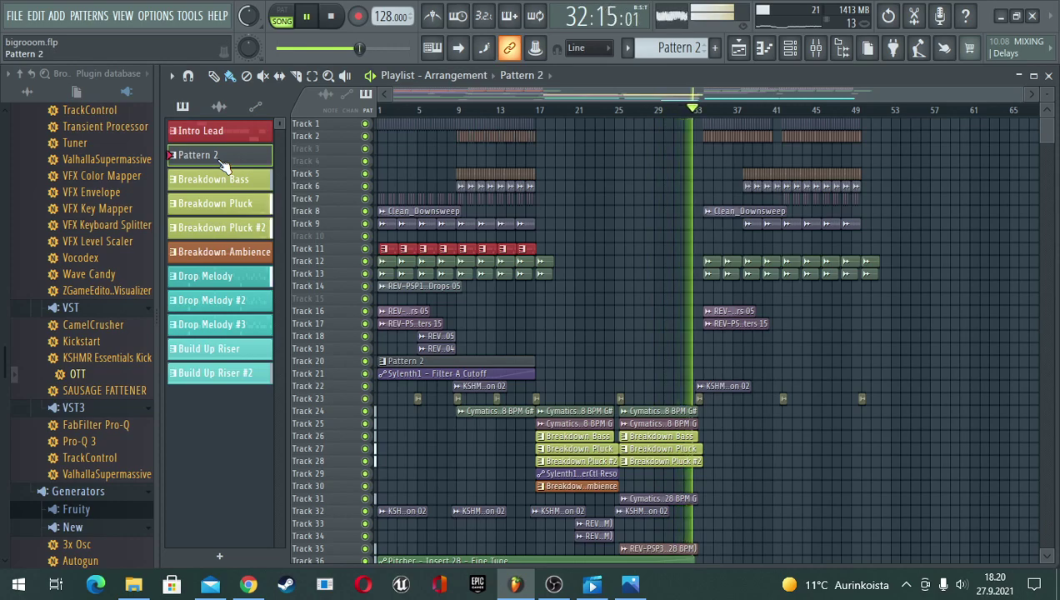
{"action": "right_click", "coordinate": [218, 159]}
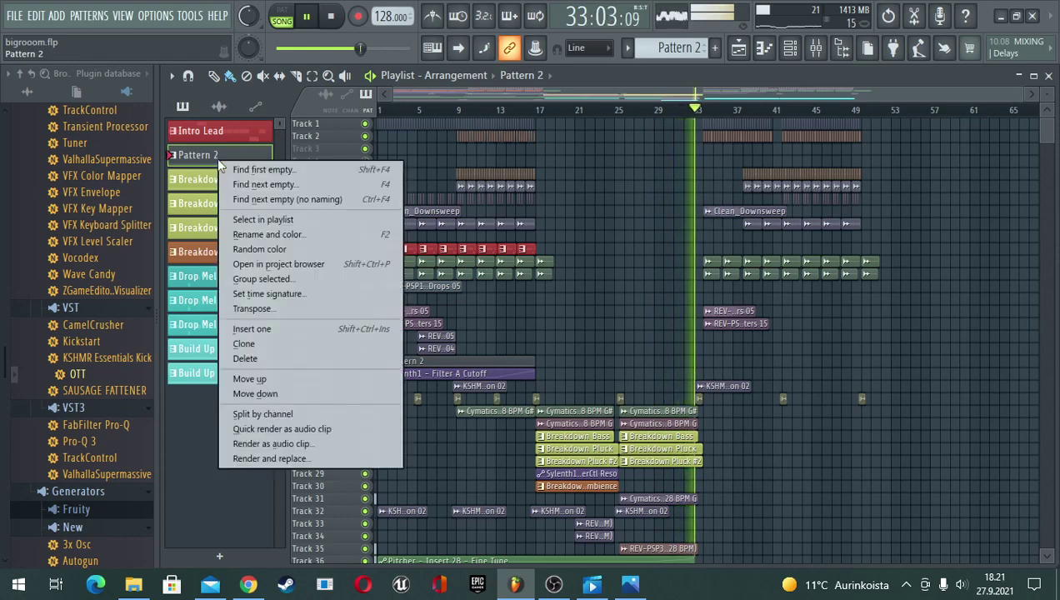
{"action": "left_click", "coordinate": [268, 235]}
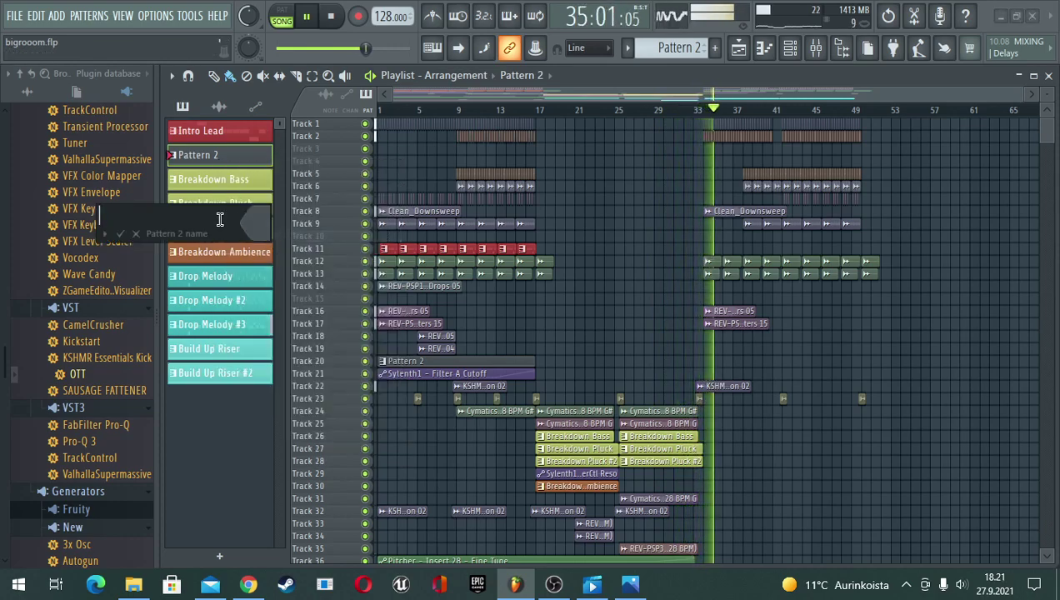
{"action": "type", "text": "Intro"}
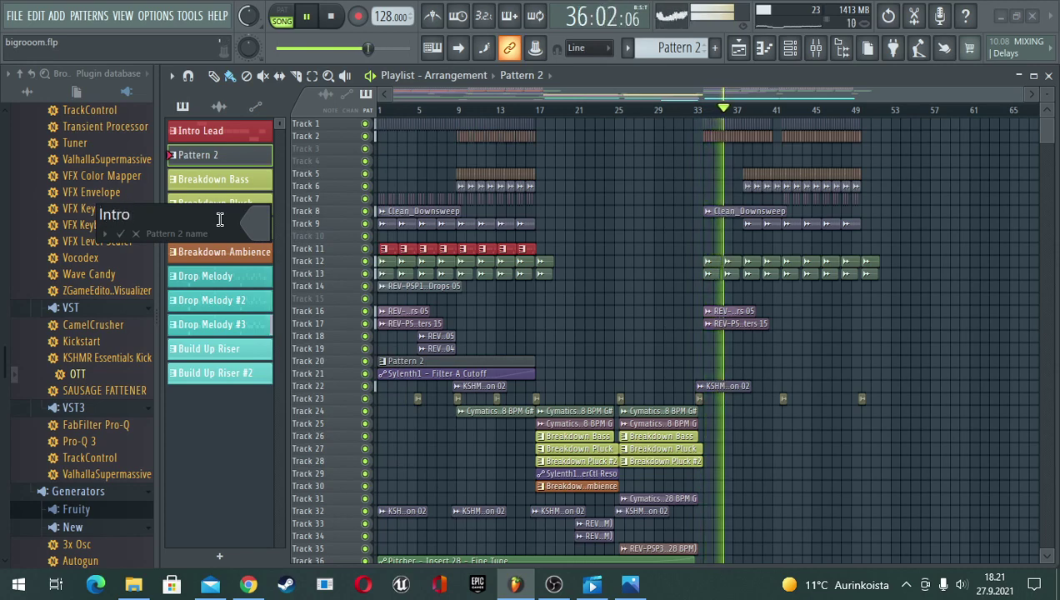
{"action": "type", "text": " Ambi"}
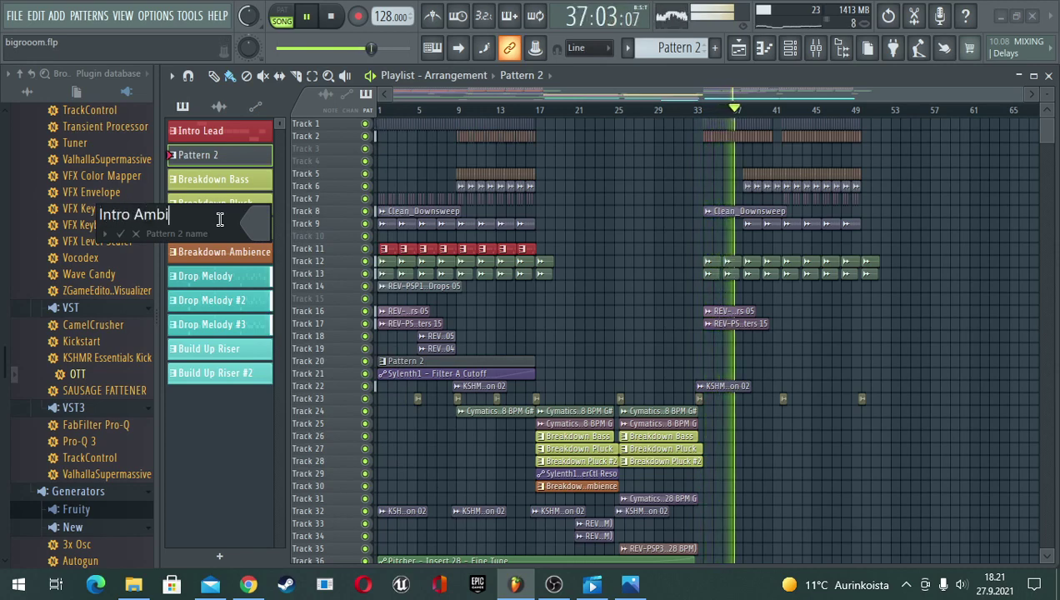
{"action": "type", "text": "ence"}
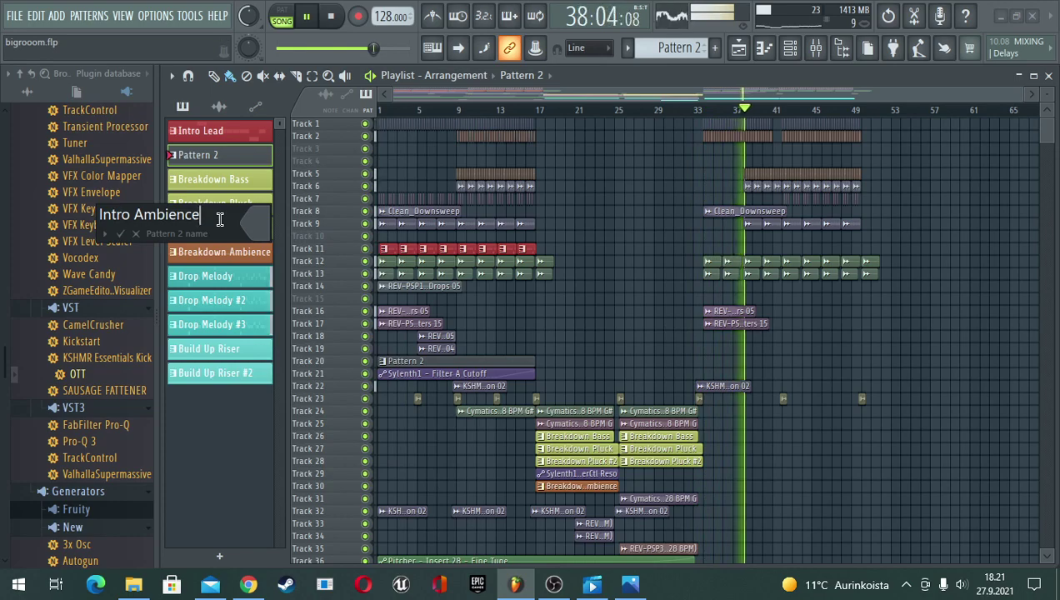
- Colour the Intro Ambience pattern dark golden (#B99D3E) with luminance 116 and apply its name and colour
{"action": "left_click", "coordinate": [253, 224]}
{"action": "left_click_drag", "start_coordinate": [380, 295], "coordinate": [442, 271]}
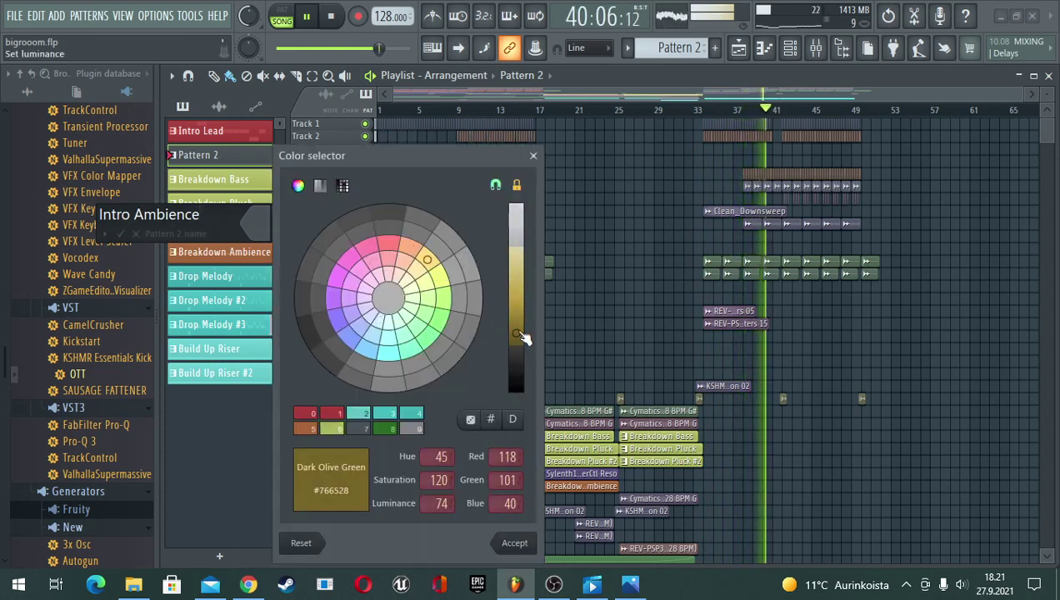
{"action": "left_click_drag", "start_coordinate": [516, 333], "coordinate": [517, 300]}
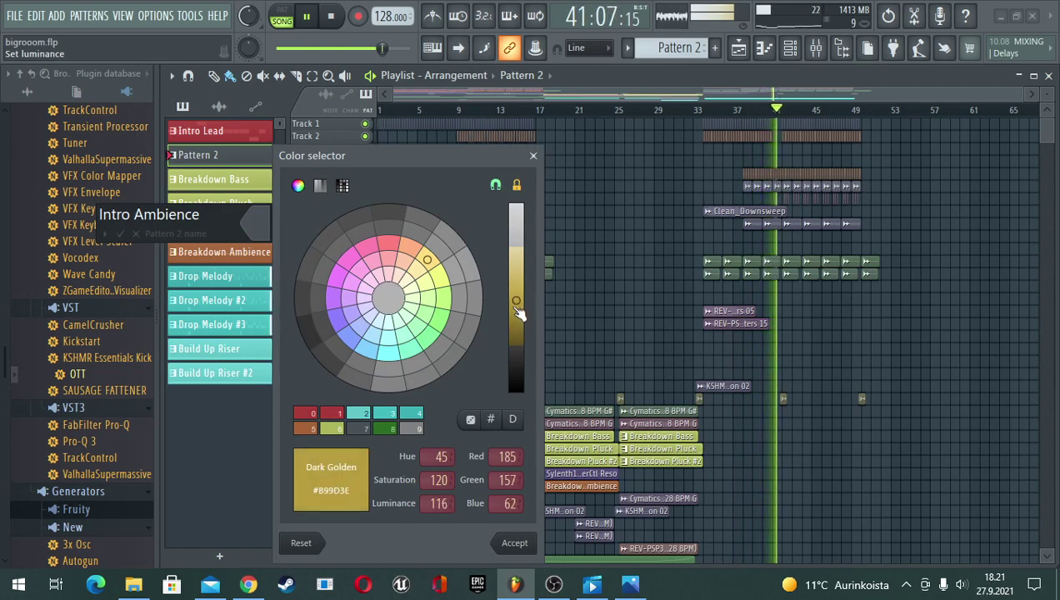
{"action": "left_click", "coordinate": [521, 539]}
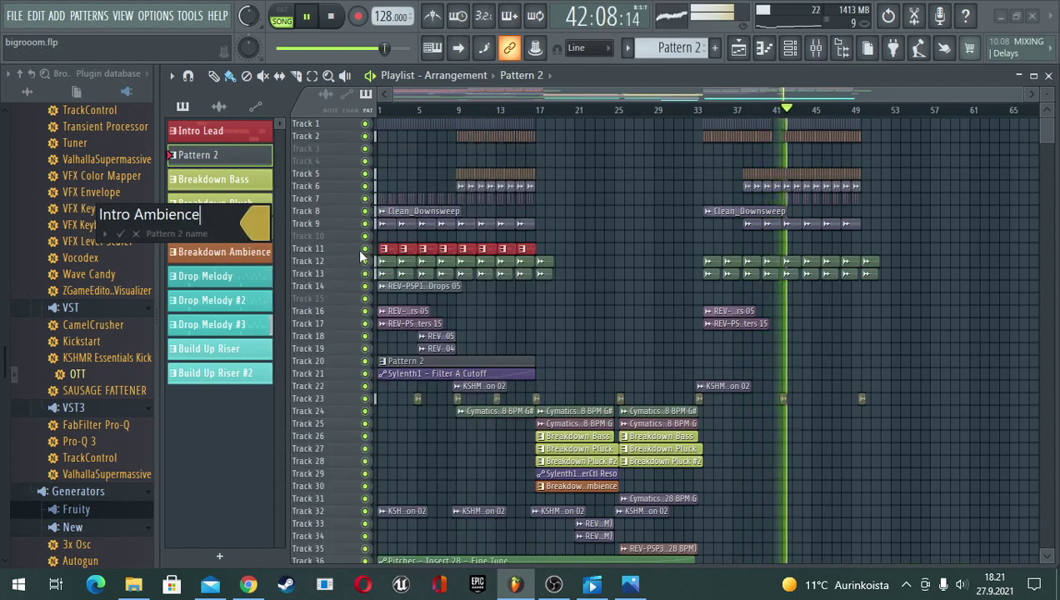
{"action": "key", "text": "Return"}
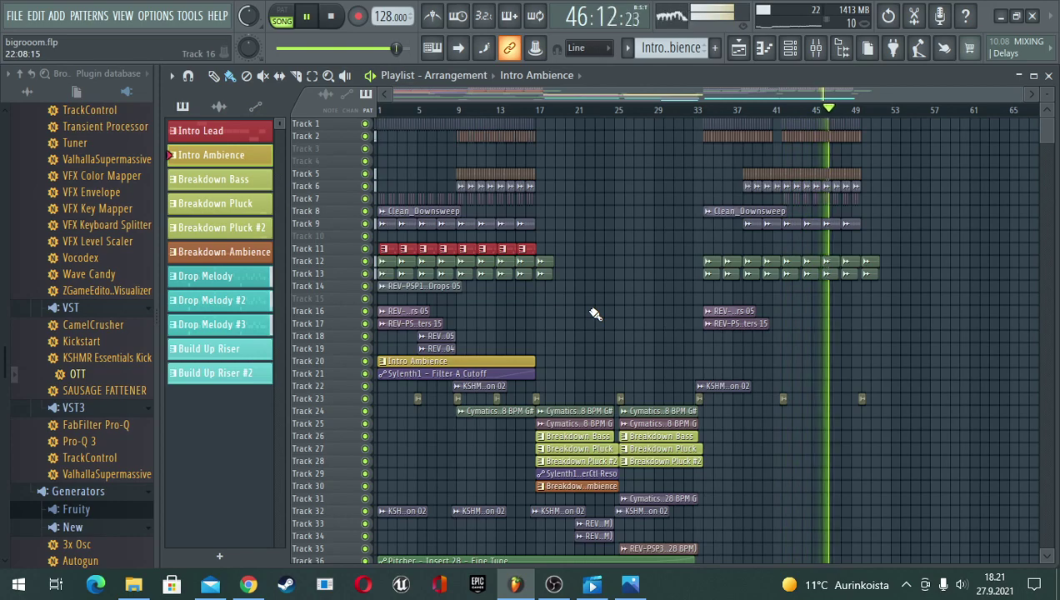
- Stop playback and recolour the Breakdown Ambience pattern golden yellow with hue 45 and saturation 120, keeping its name
{"action": "right_click", "coordinate": [241, 251]}
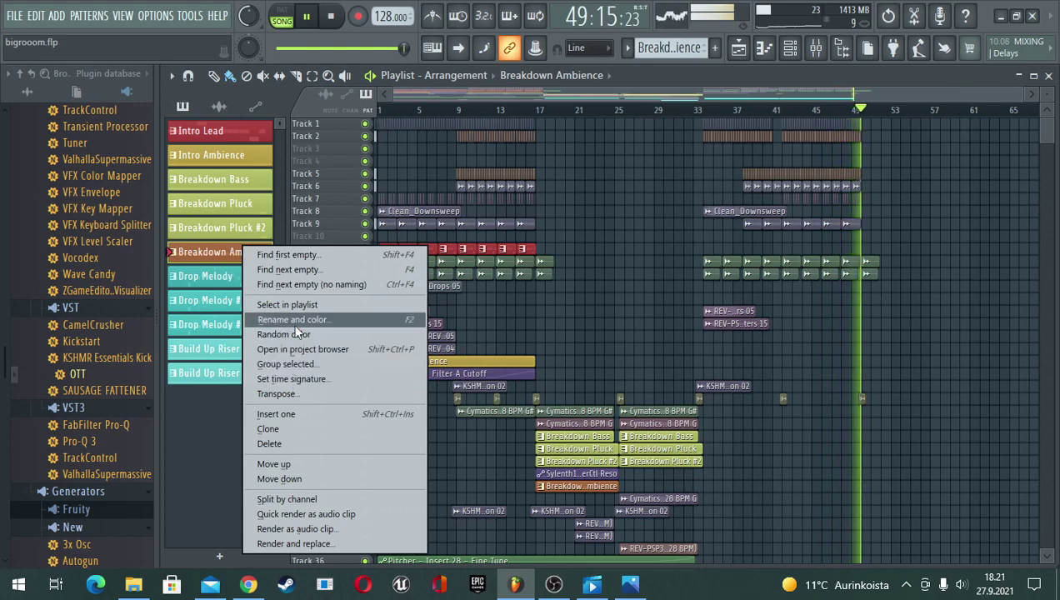
{"action": "key", "text": "space"}
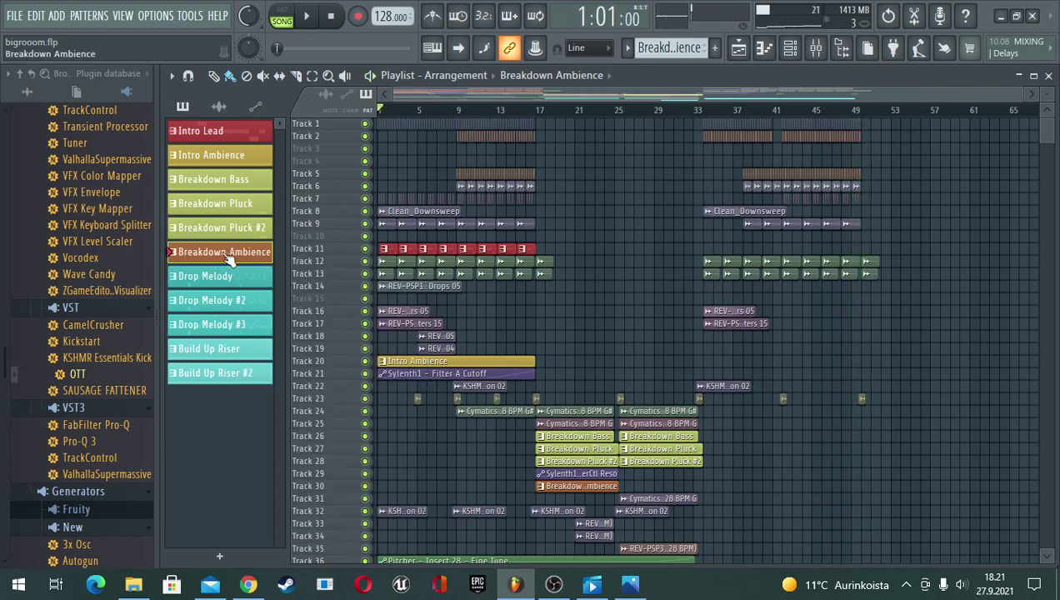
{"action": "right_click", "coordinate": [223, 257]}
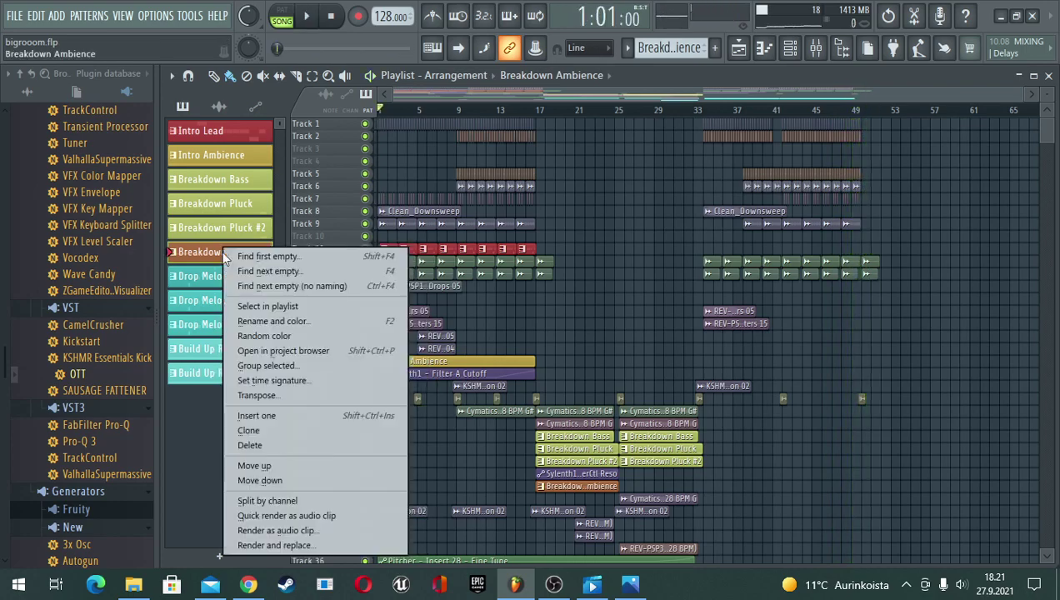
{"action": "left_click", "coordinate": [277, 321]}
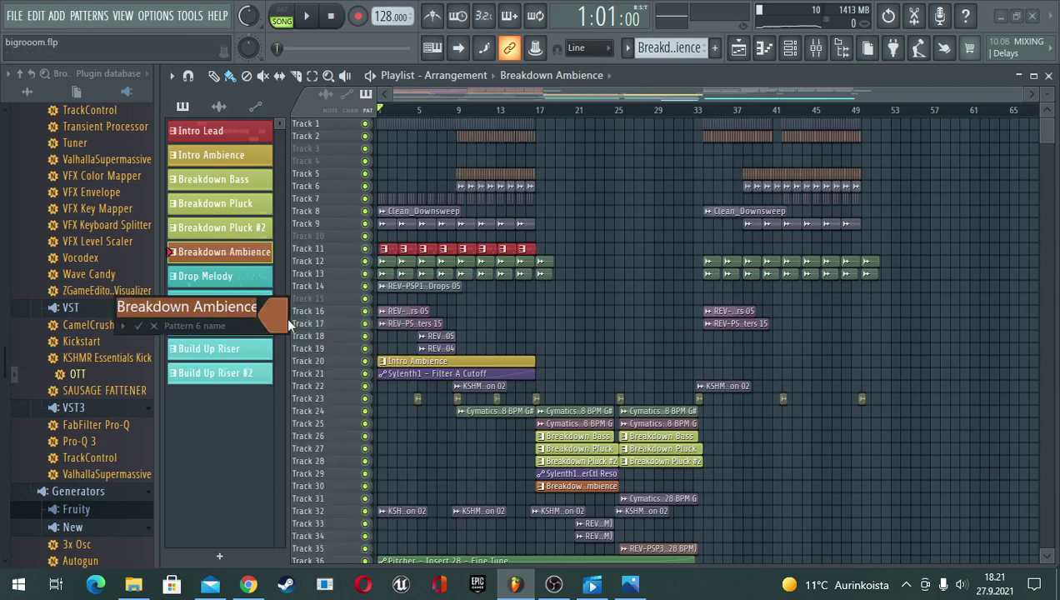
{"action": "left_click", "coordinate": [283, 323]}
{"action": "left_click_drag", "start_coordinate": [429, 250], "coordinate": [453, 258]}
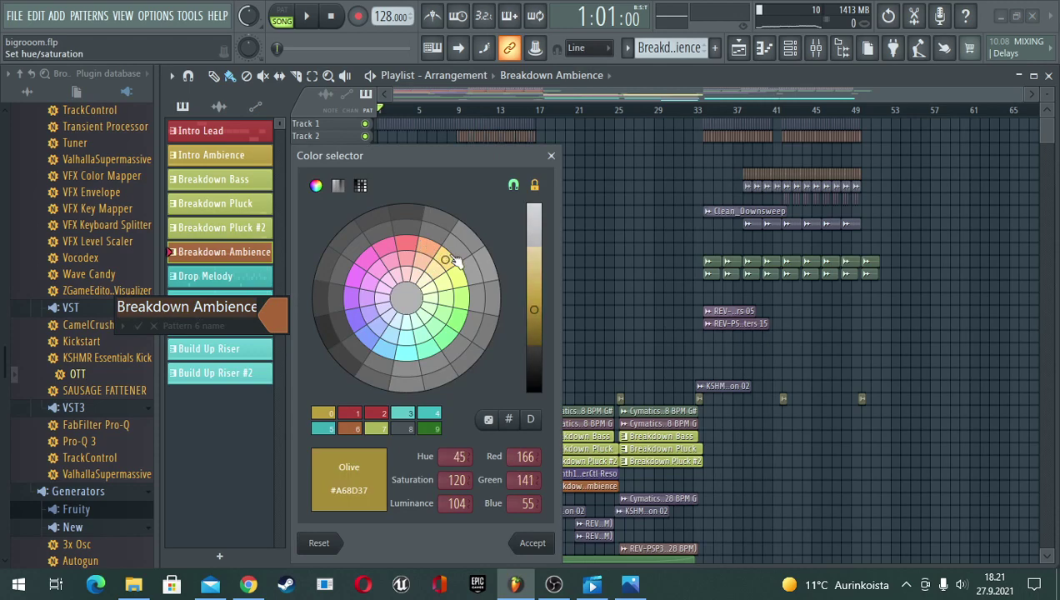
{"action": "left_click_drag", "start_coordinate": [538, 315], "coordinate": [534, 302]}
{"action": "left_click", "coordinate": [533, 543]}
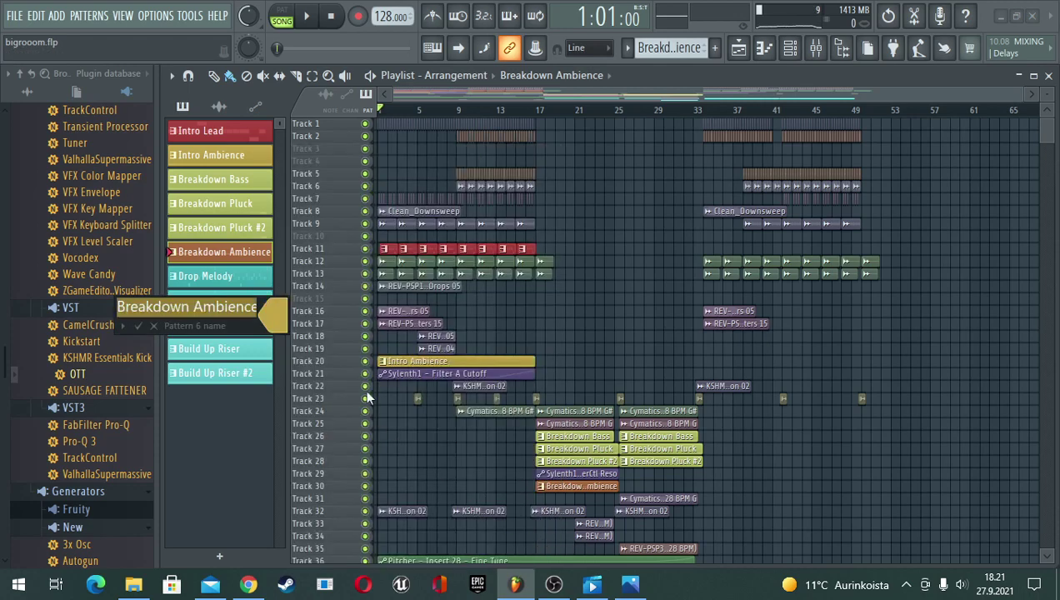
{"action": "key", "text": "Return"}
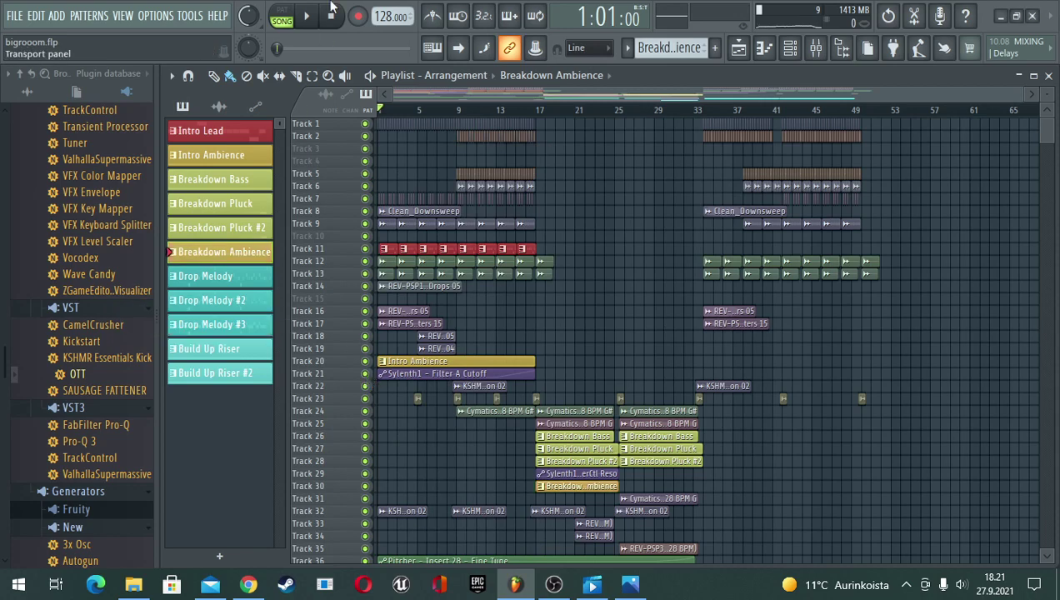
- Move the Breakdown Ambience pattern directly below Intro Ambience in the pattern list and save the project
{"action": "left_click_drag", "start_coordinate": [253, 261], "coordinate": [244, 185]}
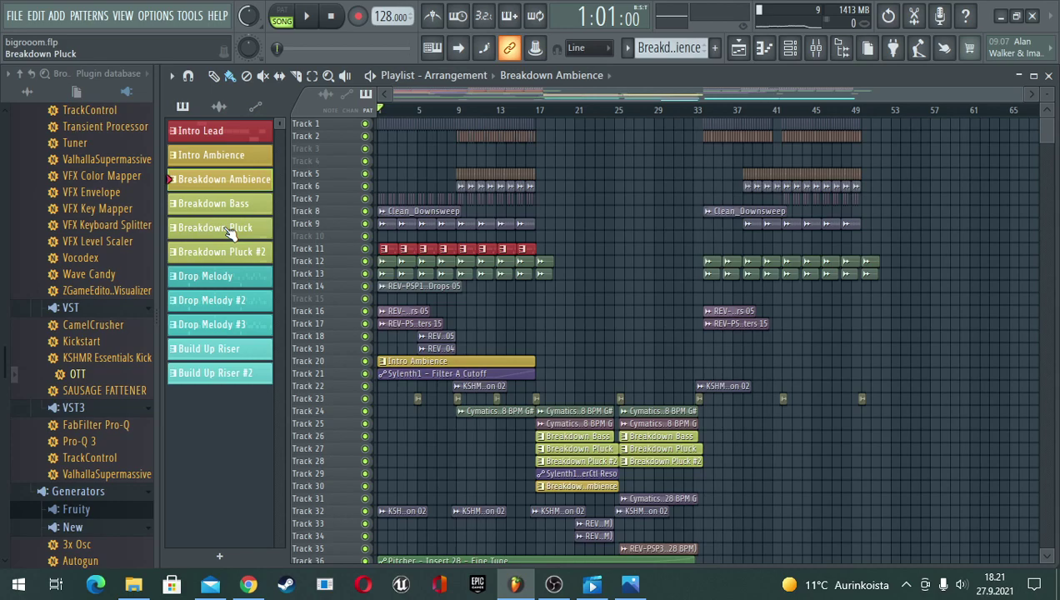
{"action": "left_click", "coordinate": [15, 17]}
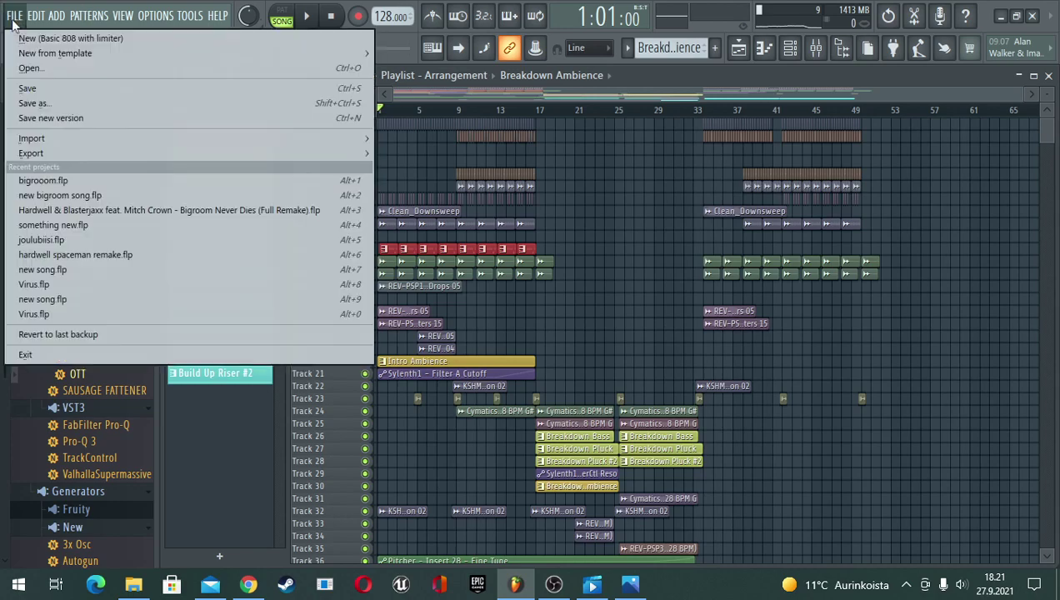
{"action": "left_click", "coordinate": [29, 88]}
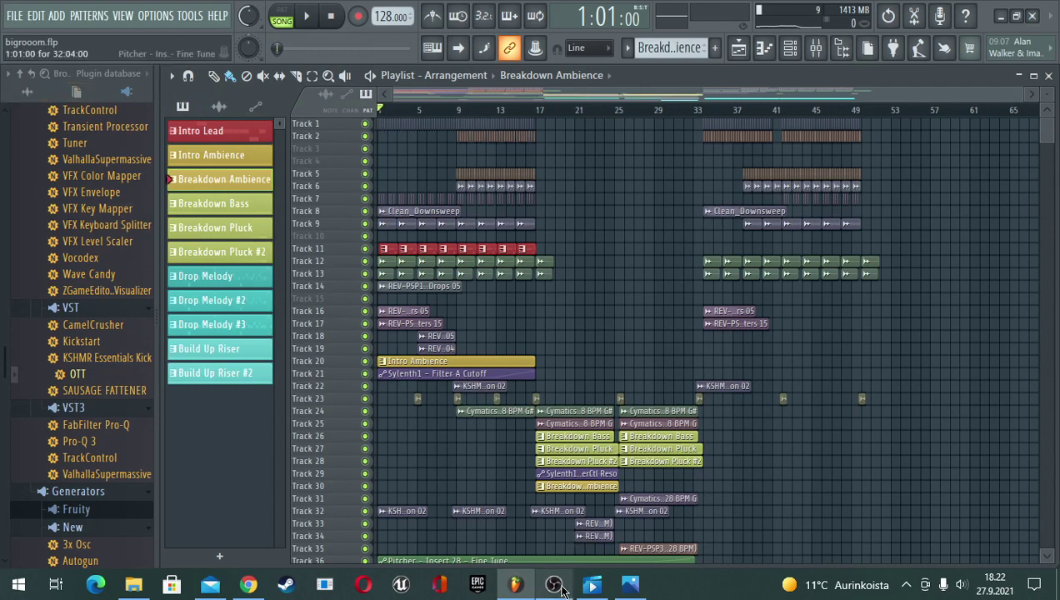
{"action": "left_click", "coordinate": [554, 585]}
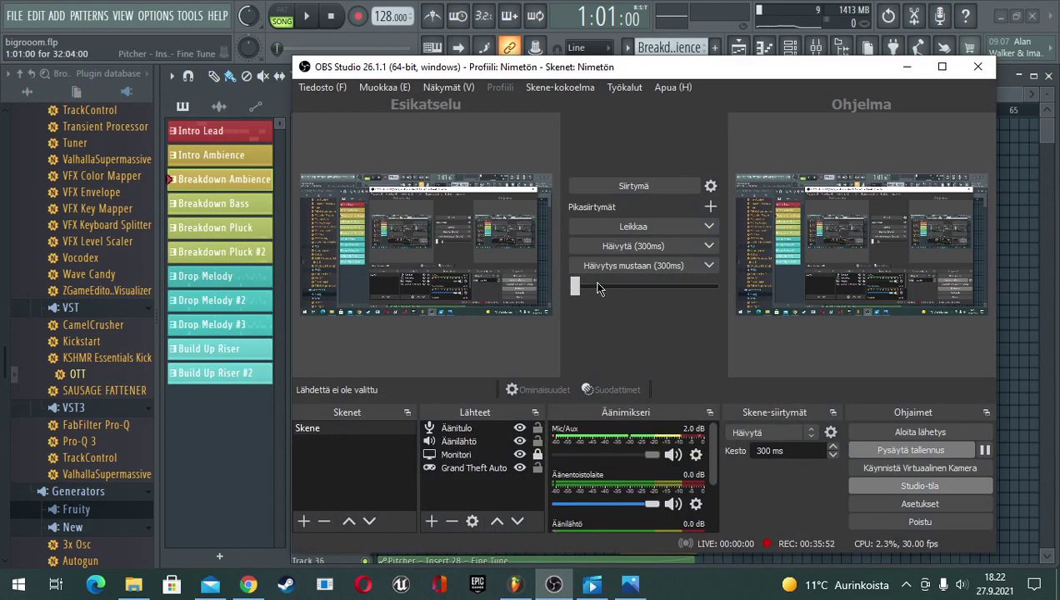